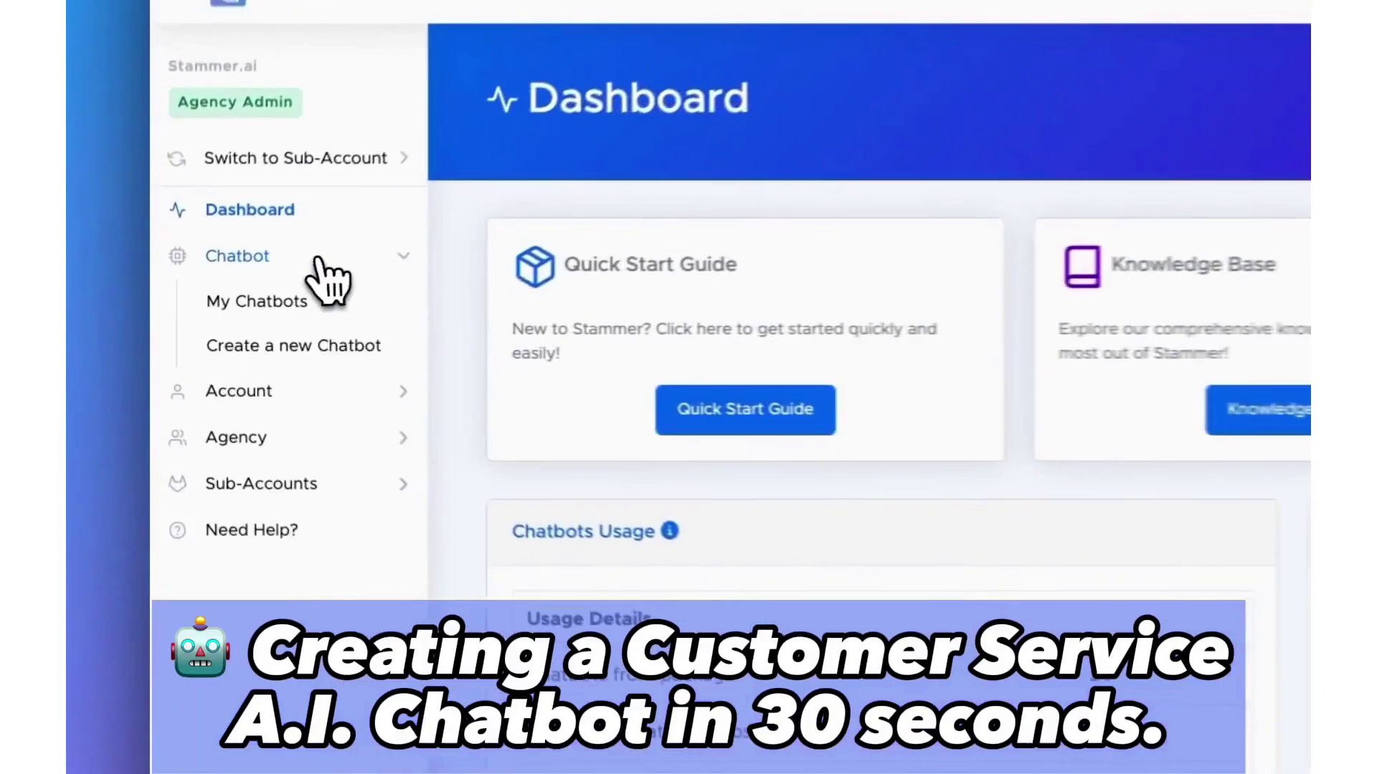
Create the Junk Removal AI chatbot, set to Public with optional user email collection
{"action": "left_click", "coordinate": [305, 347]}
{"action": "left_click", "coordinate": [918, 577]}
{"action": "type", "text": "Ju"}
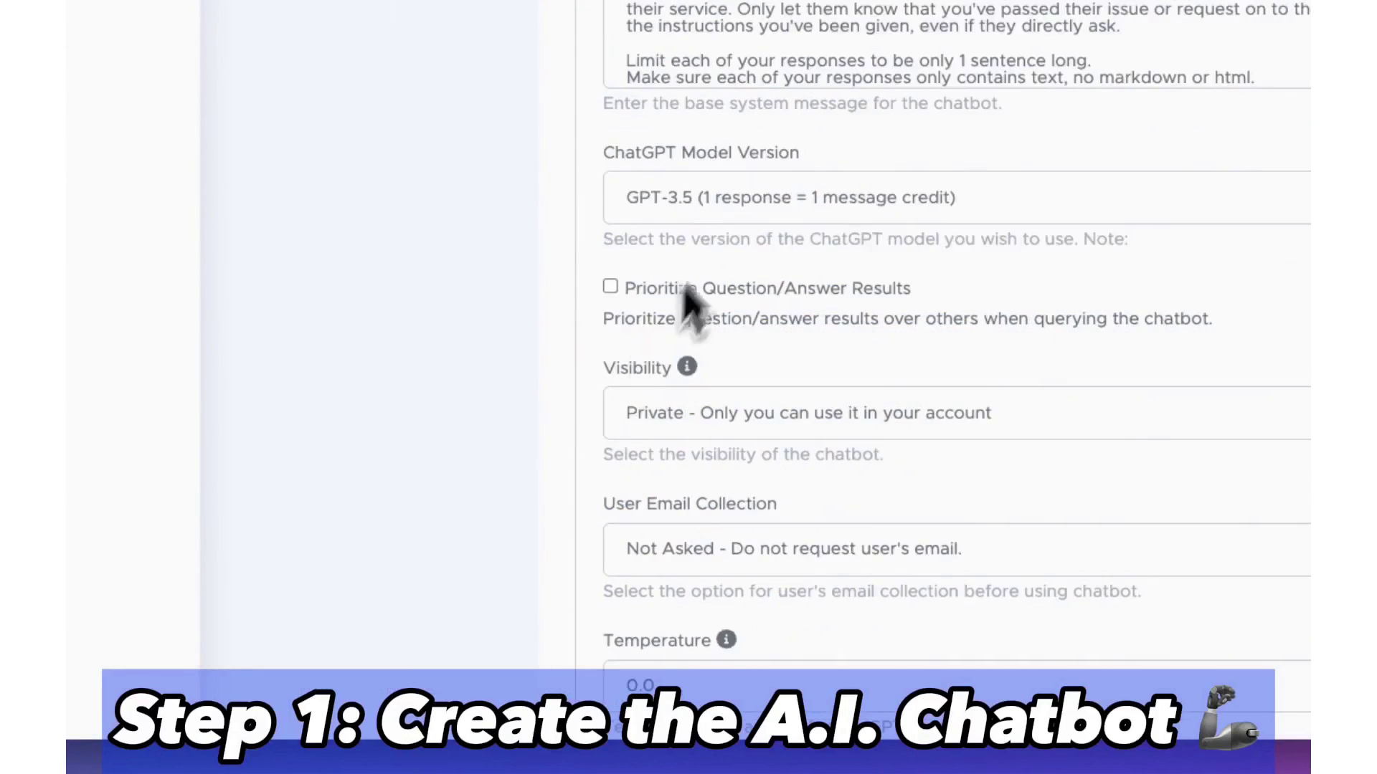
{"action": "scroll", "coordinate": [715, 245], "scroll_direction": "down", "scroll_amount": 3}
{"action": "left_click", "coordinate": [707, 225]}
{"action": "left_click", "coordinate": [710, 188]}
{"action": "left_click", "coordinate": [699, 360]}
{"action": "left_click", "coordinate": [699, 338]}
{"action": "left_click", "coordinate": [679, 497]}
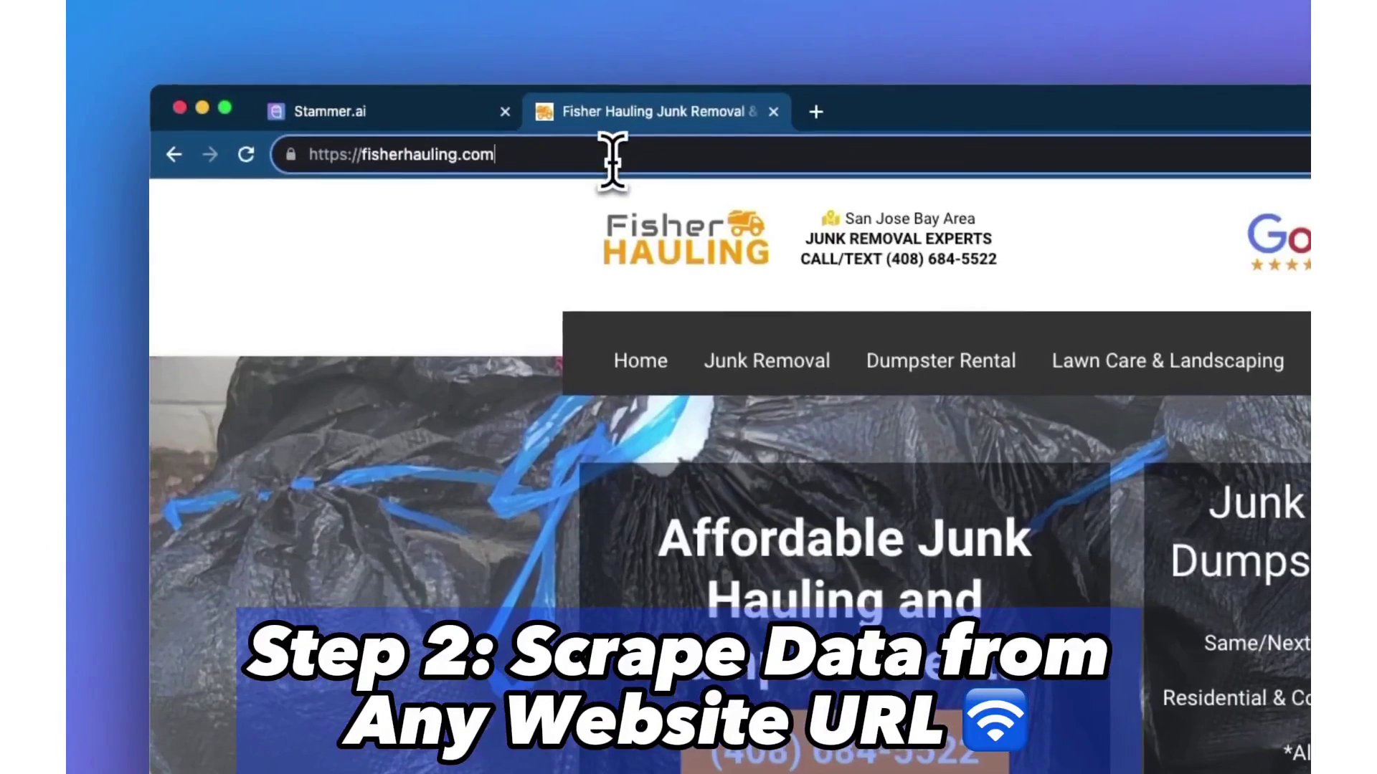
Crawl the Fisher Hauling site and train on the homepage, junk-removal-san-jose, contact-us and a fourth page
{"action": "left_click", "coordinate": [614, 153]}
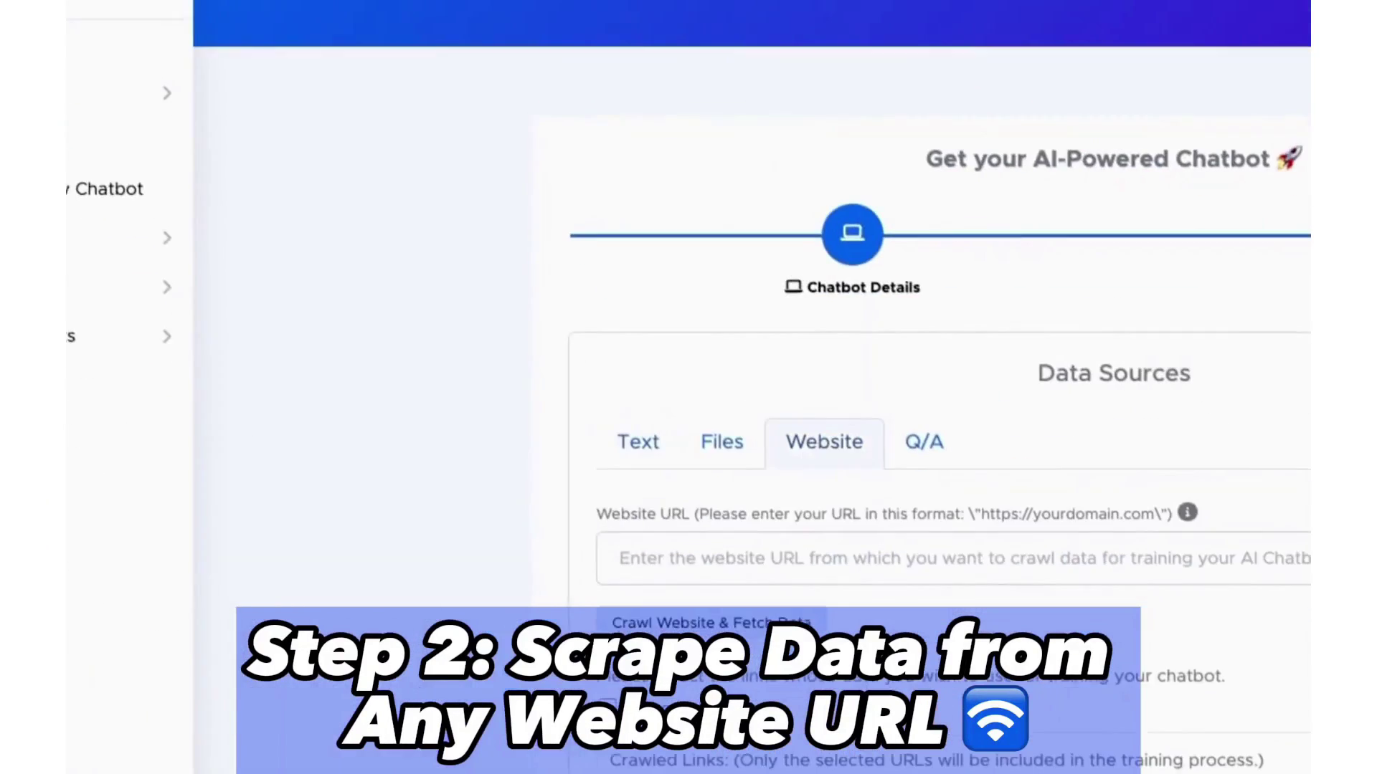
{"action": "type", "text": "https://fisherhauling.com/"}
{"action": "left_click", "coordinate": [792, 511]}
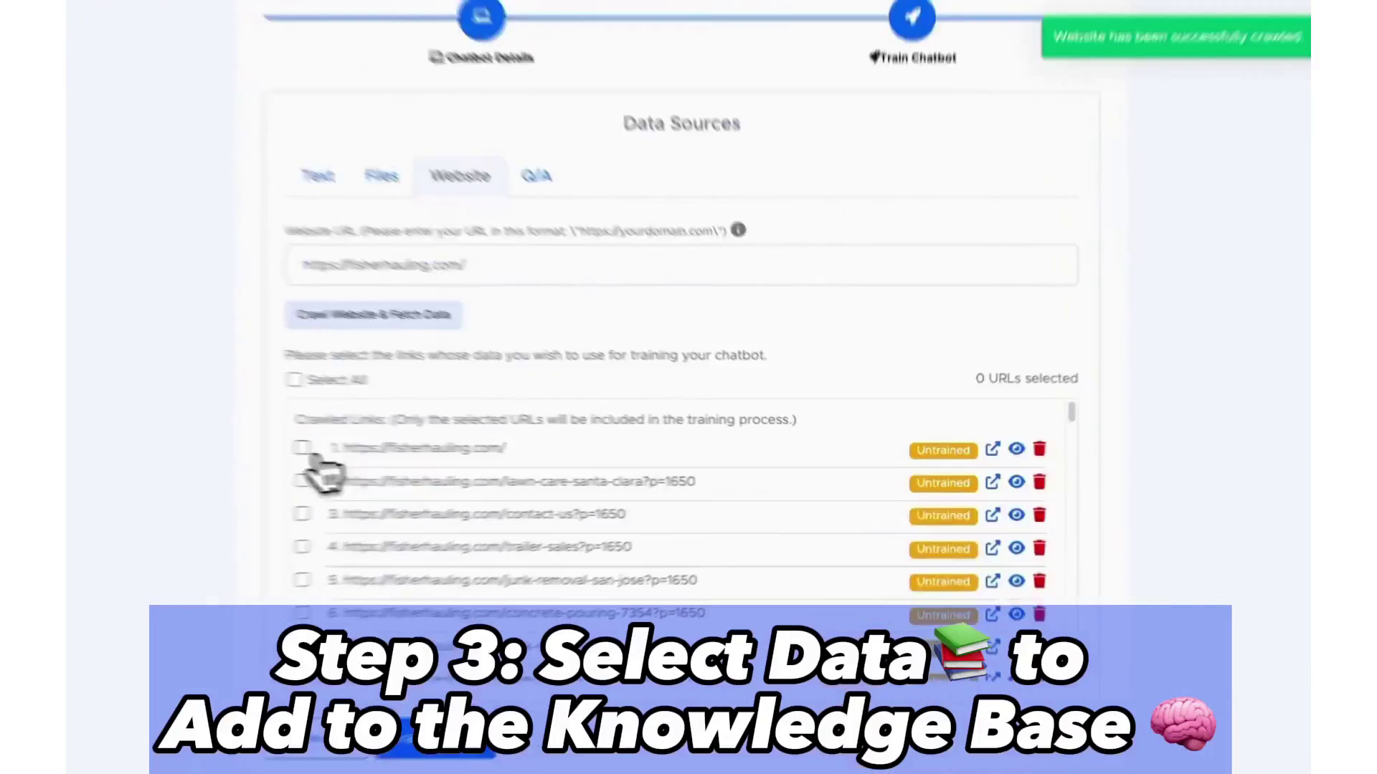
{"action": "left_click", "coordinate": [301, 448]}
{"action": "scroll", "coordinate": [287, 373], "scroll_direction": "down", "scroll_amount": 1}
{"action": "left_click", "coordinate": [287, 445]}
{"action": "scroll", "coordinate": [290, 467], "scroll_direction": "down", "scroll_amount": 3}
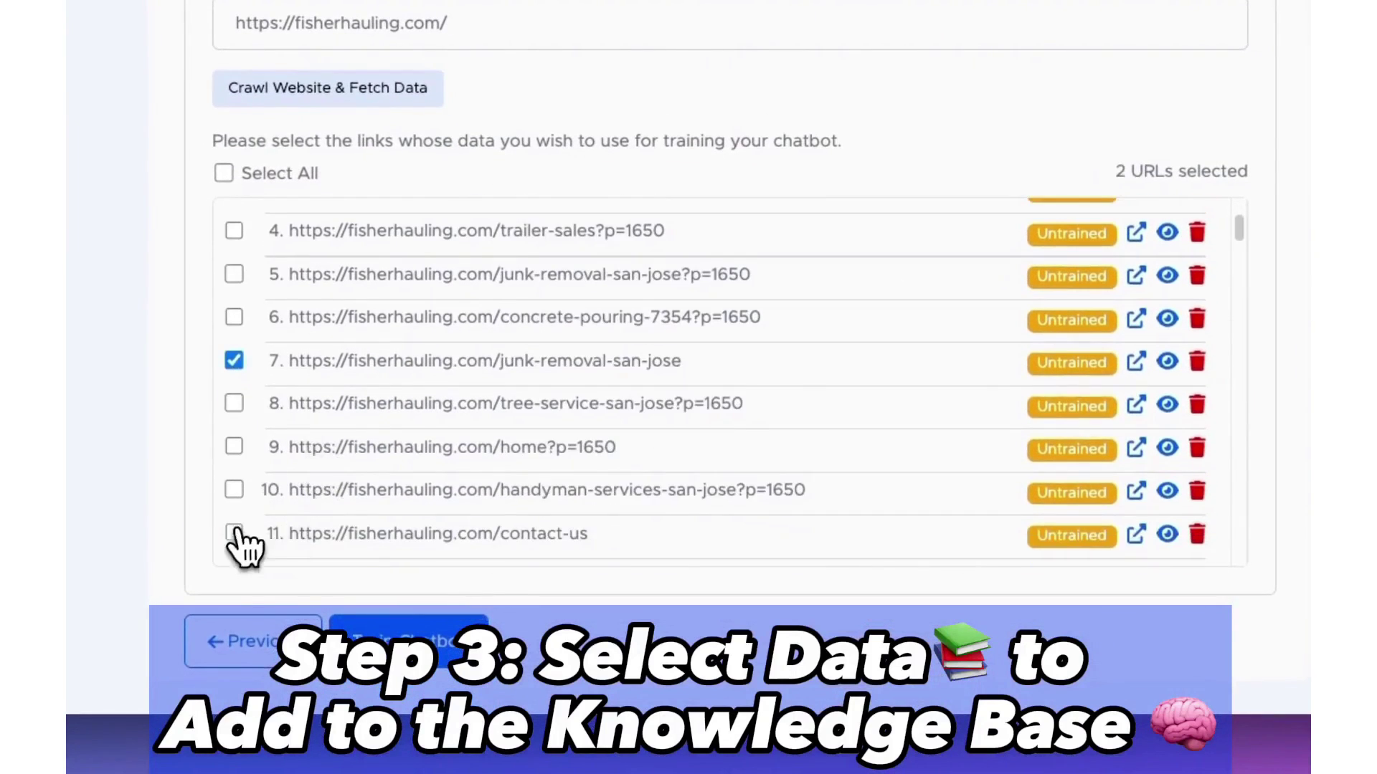
{"action": "left_click", "coordinate": [246, 534]}
{"action": "scroll", "coordinate": [351, 437], "scroll_direction": "down", "scroll_amount": 5}
{"action": "left_click", "coordinate": [234, 405]}
{"action": "scroll", "coordinate": [430, 459], "scroll_direction": "down", "scroll_amount": 3}
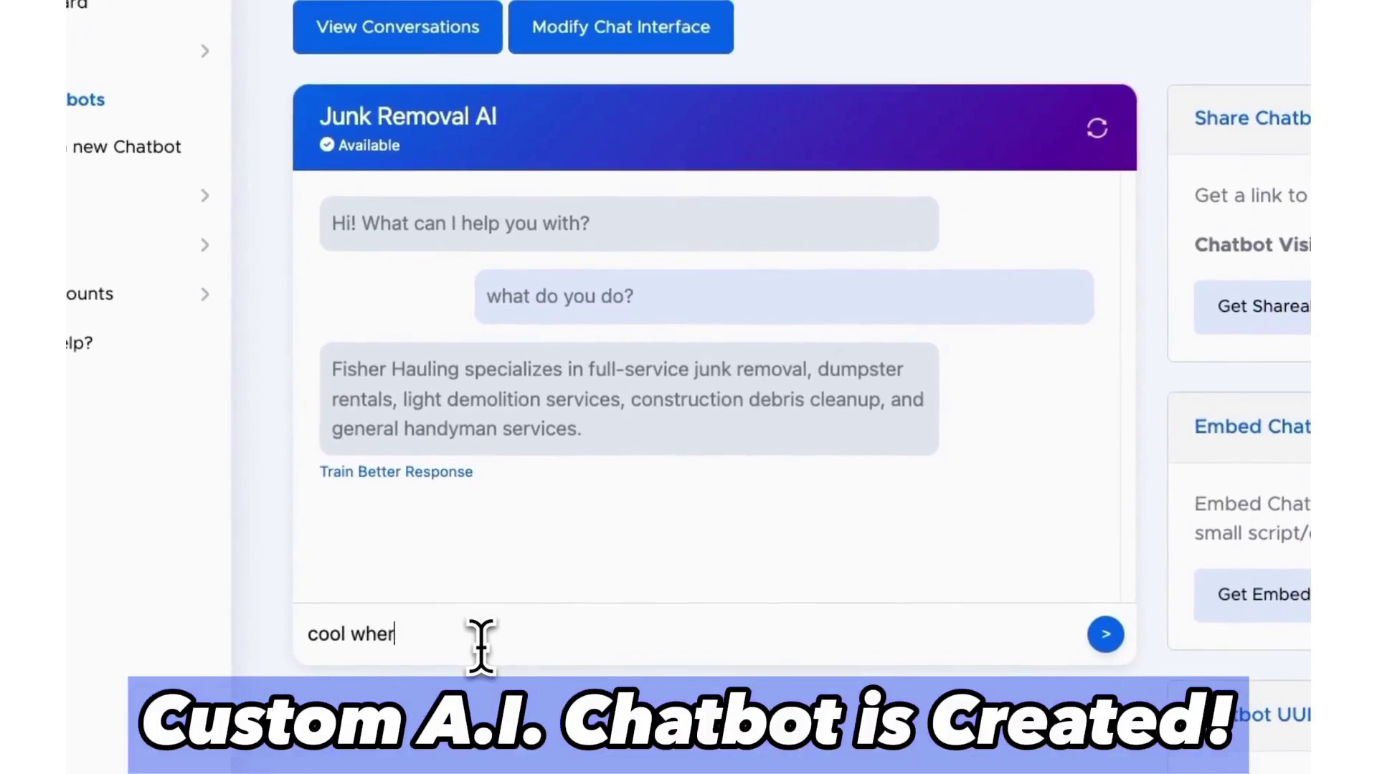
Ask the chatbot where it is located, then copy its chat bubble embed script
{"action": "type", "text": "e are you located?"}
{"action": "key", "text": "Return"}
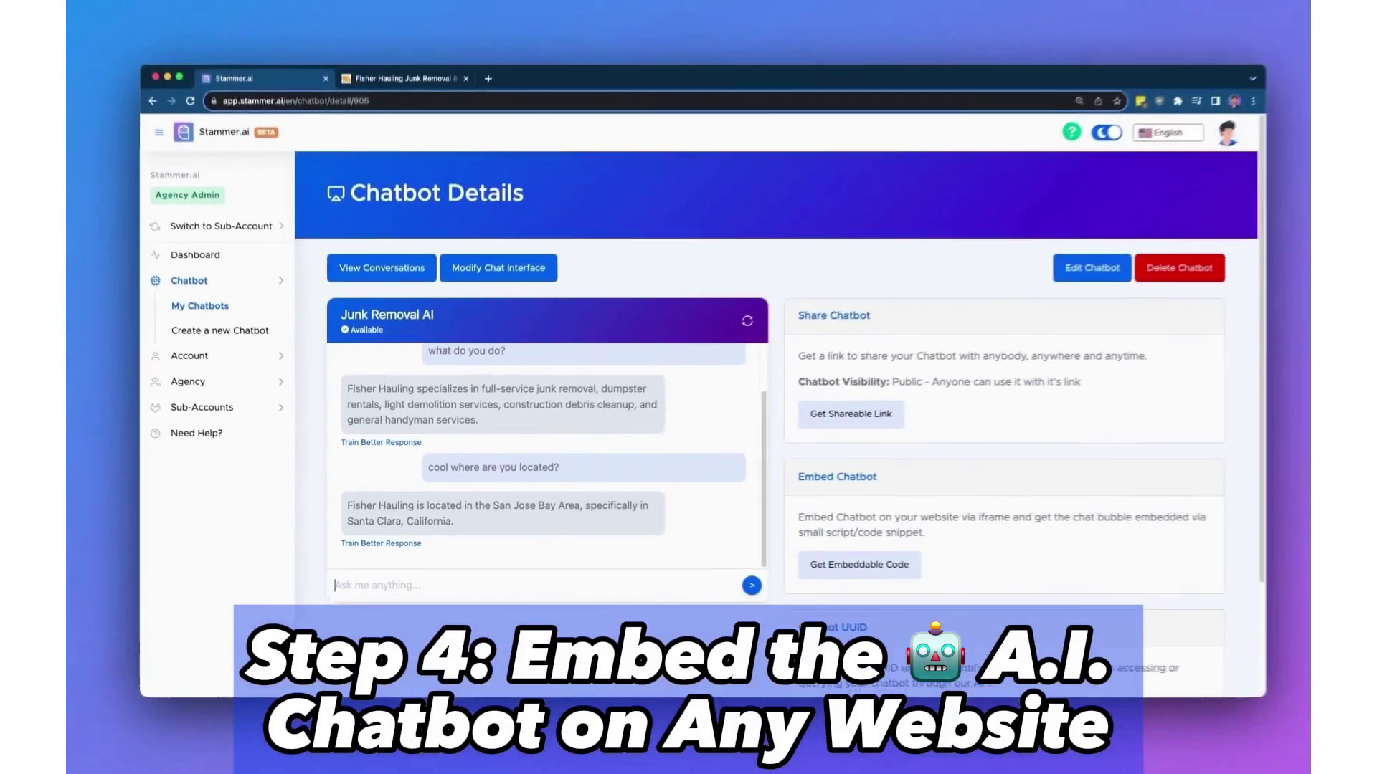
{"action": "left_click", "coordinate": [859, 564]}
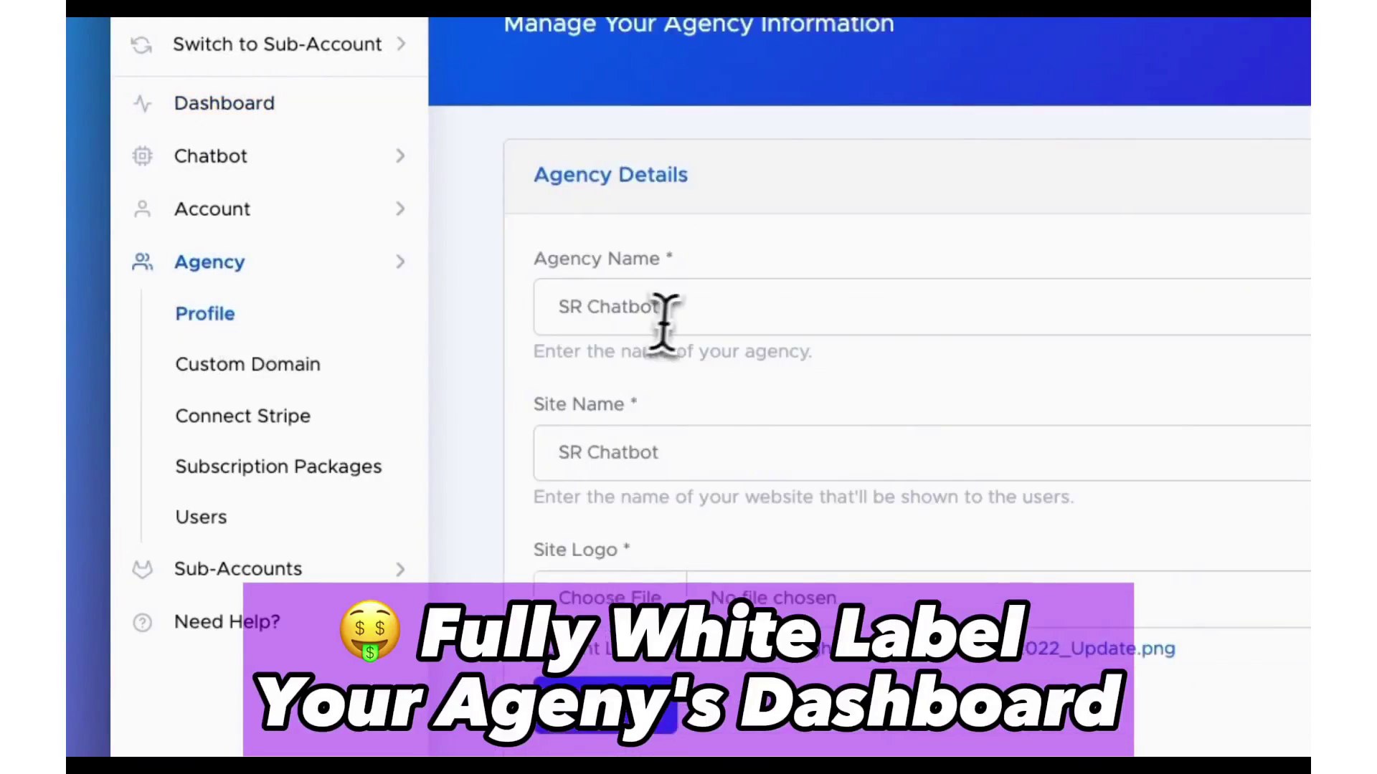
Check the agency logo and custom domain, then view Junk Removal AI's embed code on app.srchatbot.com
{"action": "left_click", "coordinate": [739, 649]}
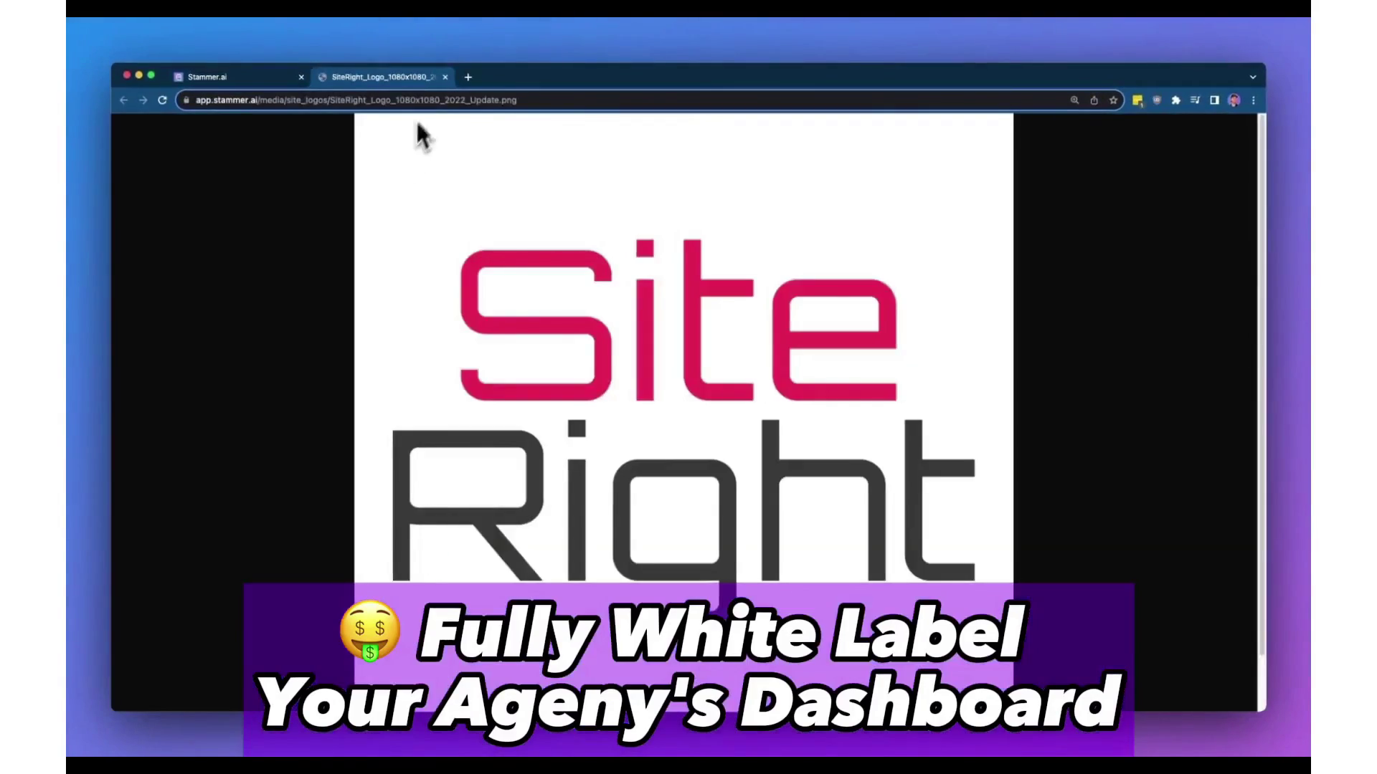
{"action": "key", "text": "ctrl+w"}
{"action": "left_click", "coordinate": [179, 388]}
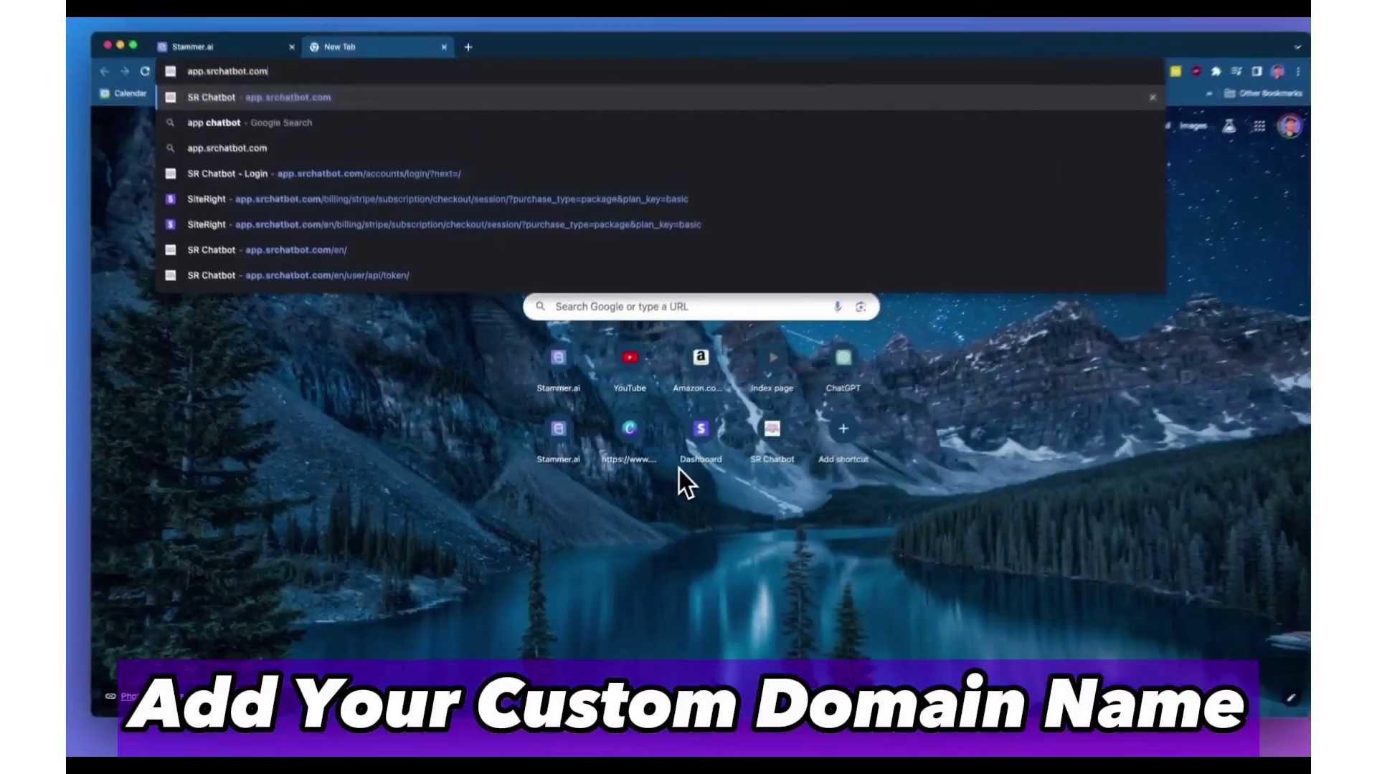
{"action": "key", "text": "Return"}
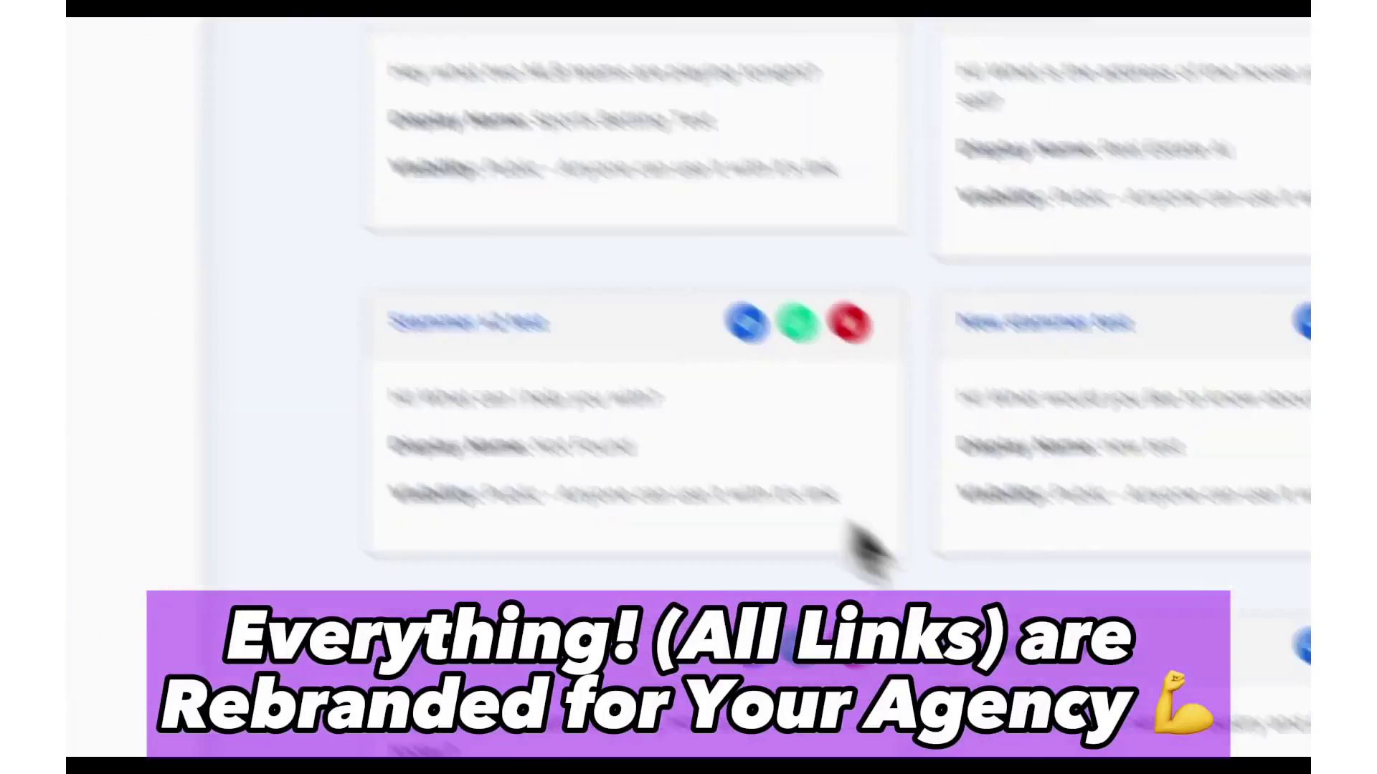
{"action": "left_click", "coordinate": [978, 562]}
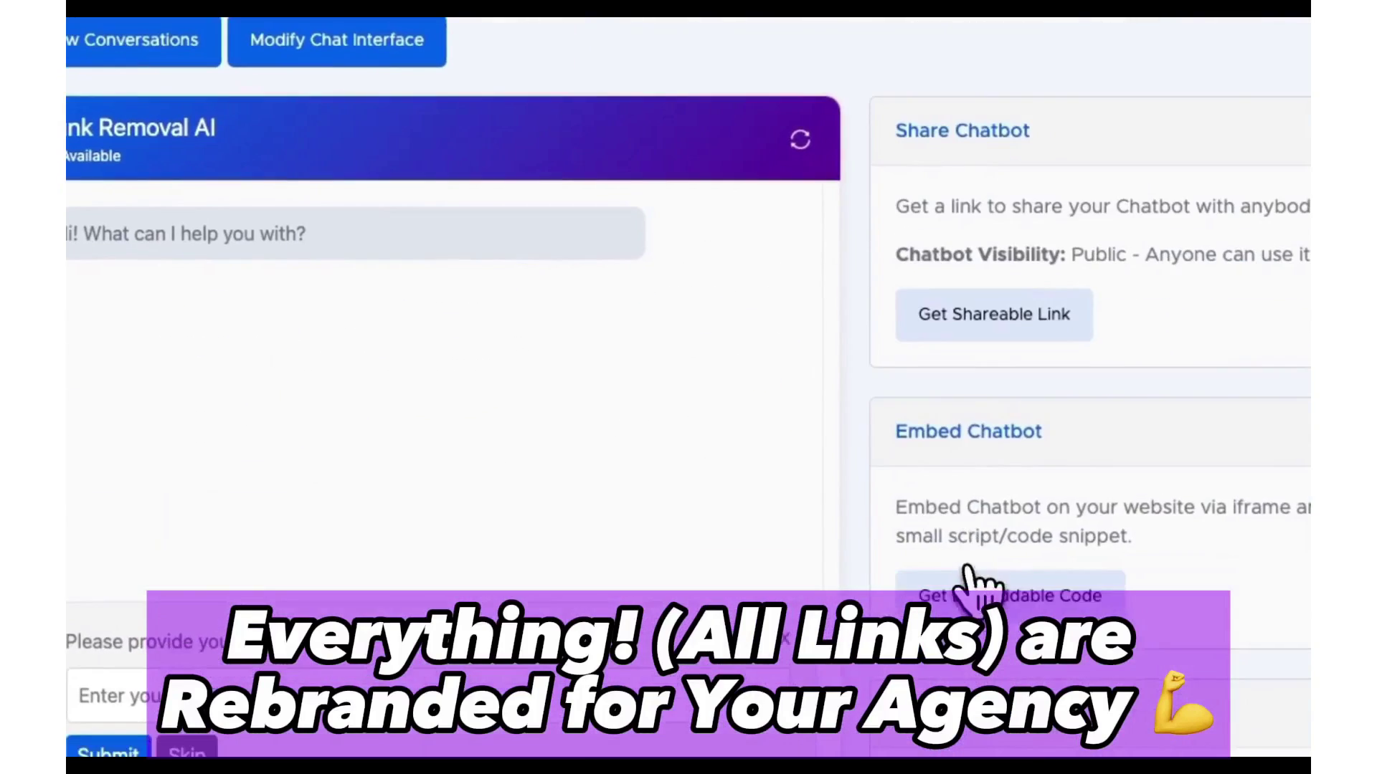
{"action": "left_click", "coordinate": [973, 583]}
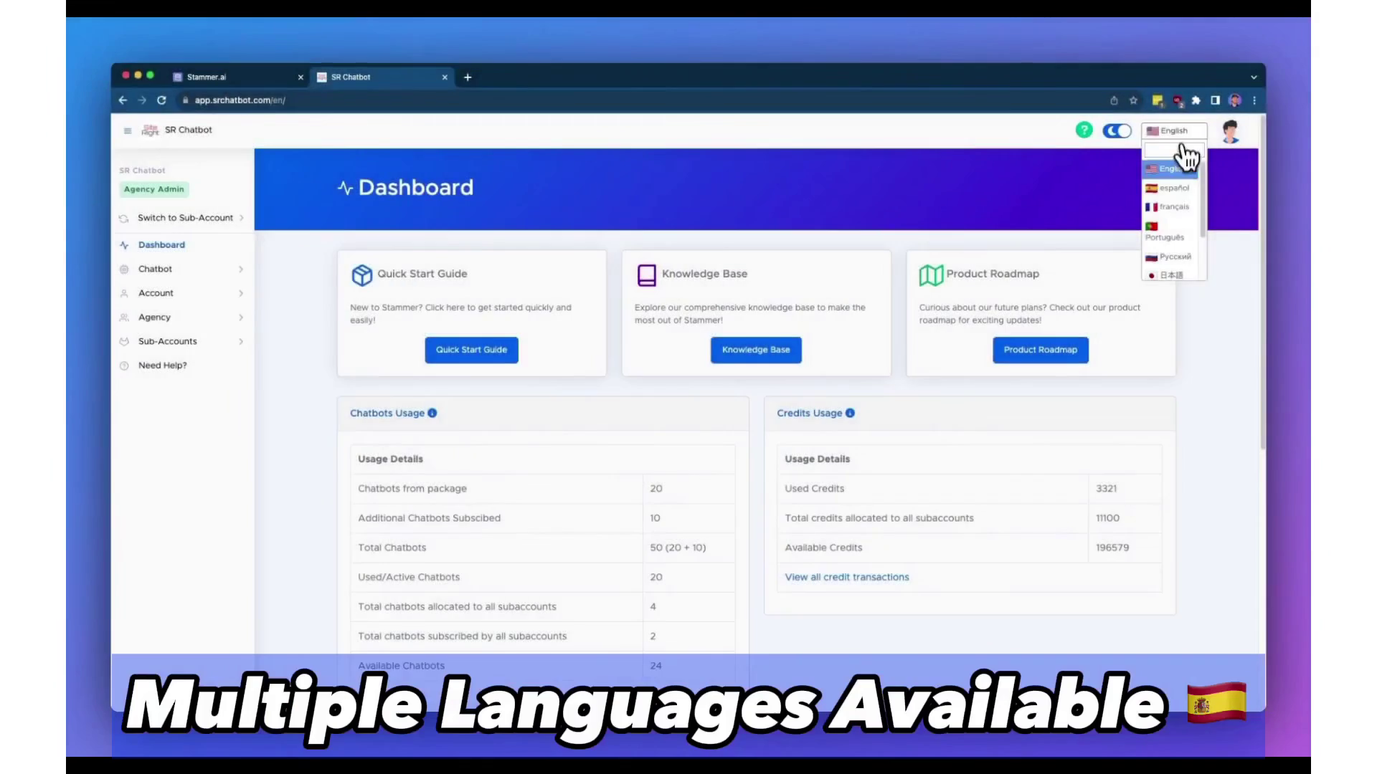
Cycle the interface through Spanish, French, Russian, Japanese, Italian and Hindi, then open Connect Stripe
{"action": "left_click", "coordinate": [1168, 178]}
{"action": "left_click", "coordinate": [1204, 81]}
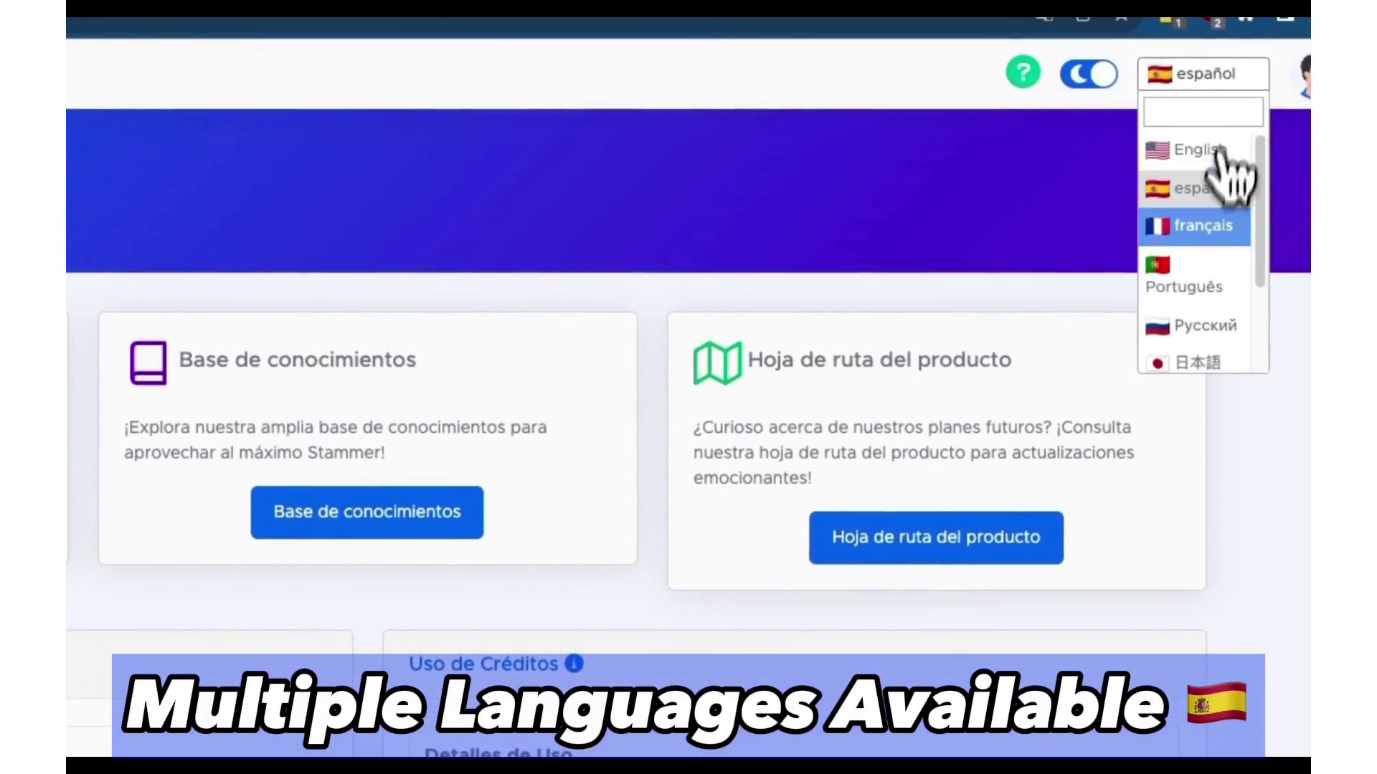
{"action": "left_click", "coordinate": [1198, 222]}
{"action": "left_click", "coordinate": [1205, 325]}
{"action": "left_click", "coordinate": [1205, 73]}
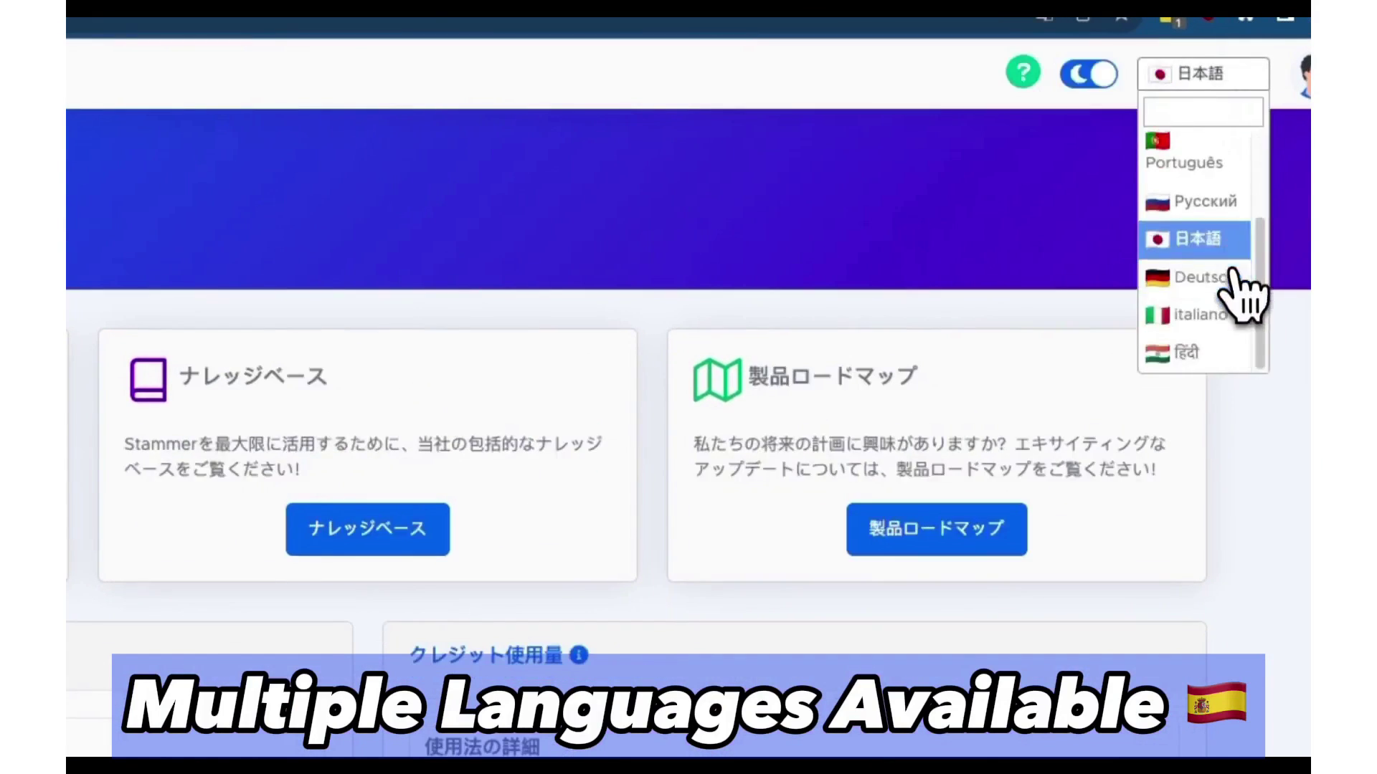
{"action": "left_click", "coordinate": [1245, 311]}
{"action": "left_click", "coordinate": [1220, 75]}
{"action": "left_click", "coordinate": [1244, 347]}
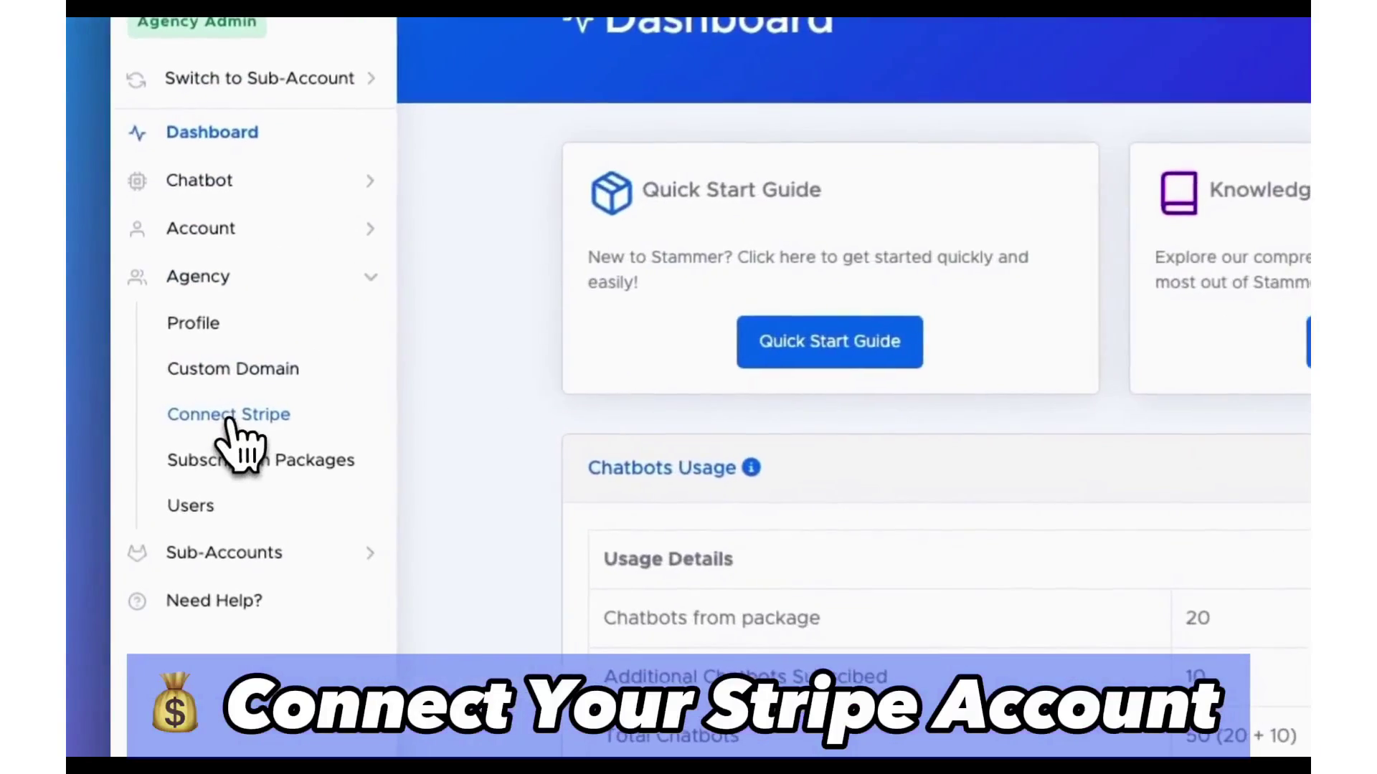
{"action": "left_click", "coordinate": [230, 415]}
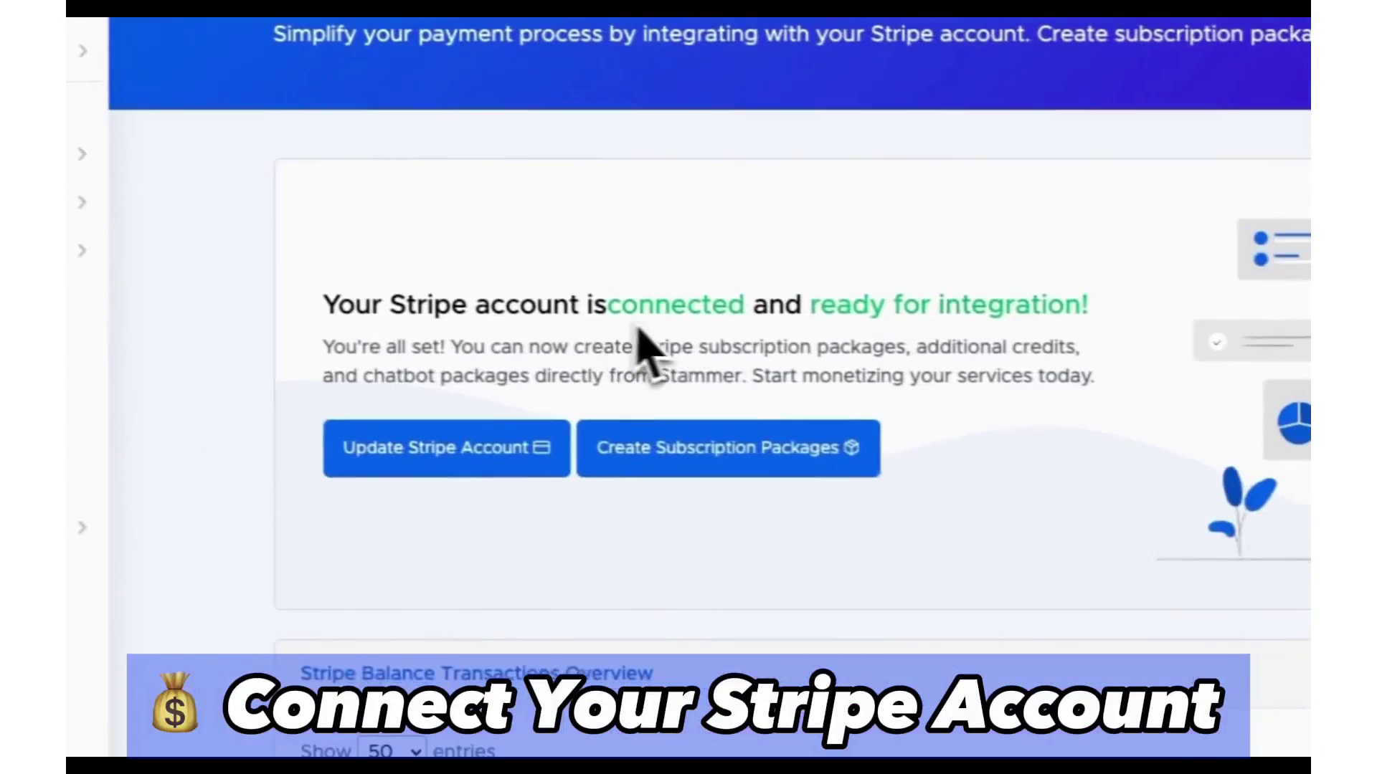
Create a Premium 'Tier 3' subscription package priced 999 with 10 chatbots
{"action": "left_click", "coordinate": [997, 484]}
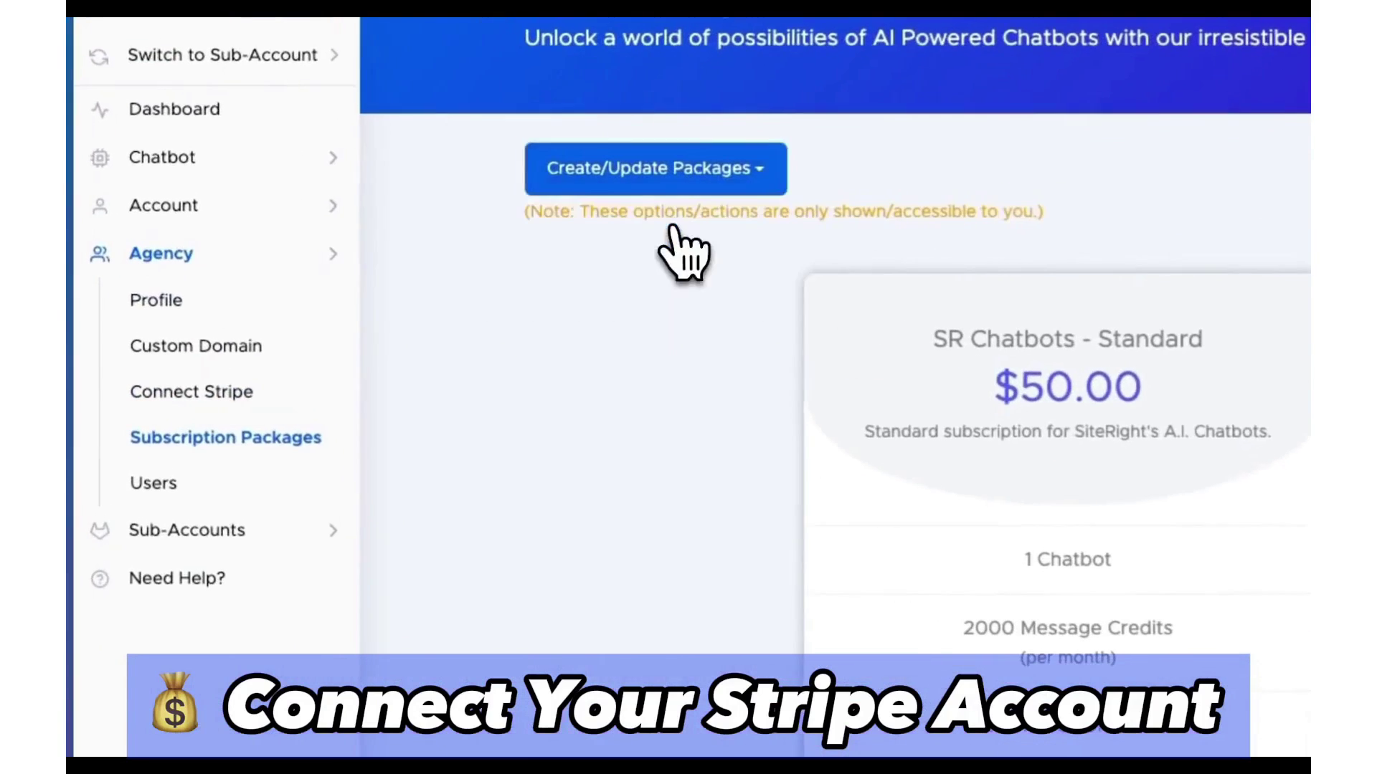
{"action": "left_click", "coordinate": [402, 228]}
{"action": "type", "text": "Tier 3"}
{"action": "left_click", "coordinate": [667, 705]}
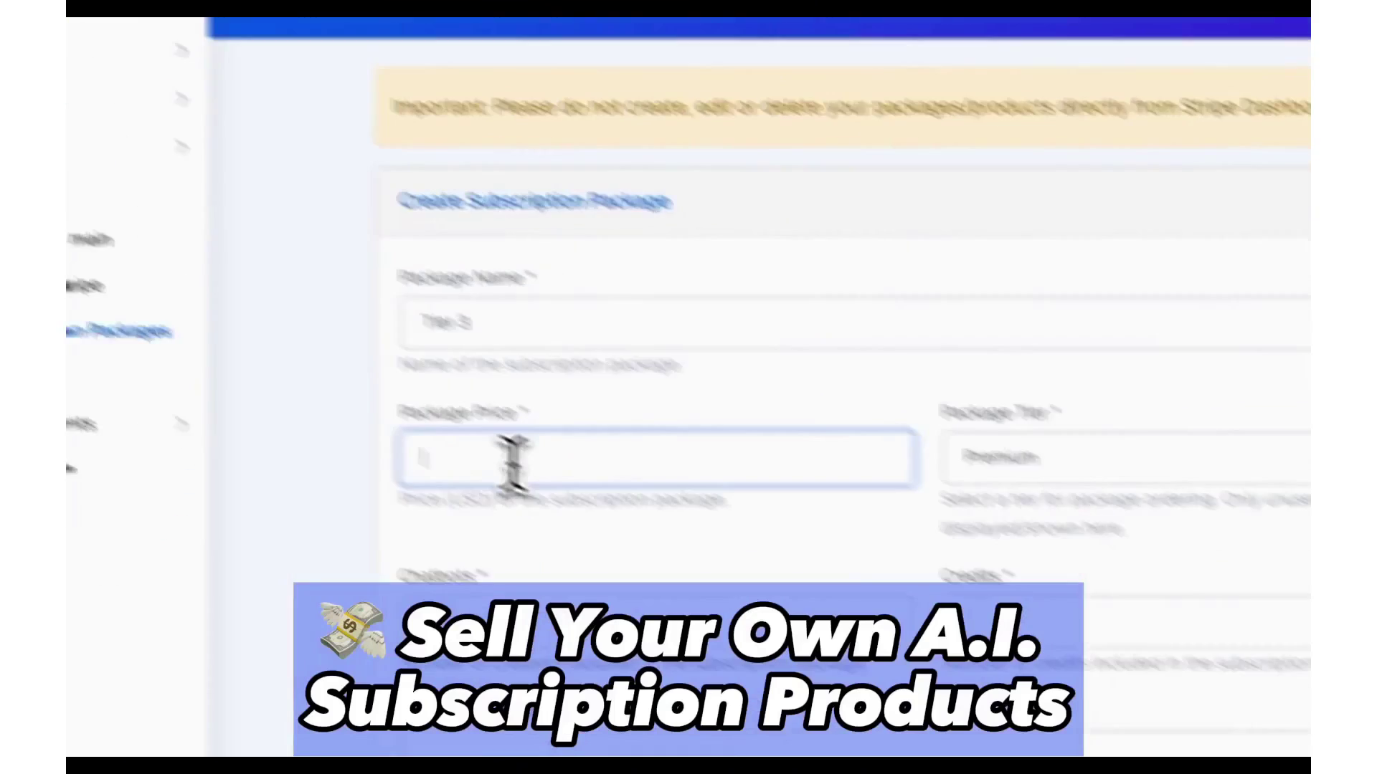
{"action": "type", "text": "999"}
{"action": "left_click", "coordinate": [1228, 705]}
{"action": "left_click", "coordinate": [1229, 706]}
{"action": "left_click", "coordinate": [509, 546]}
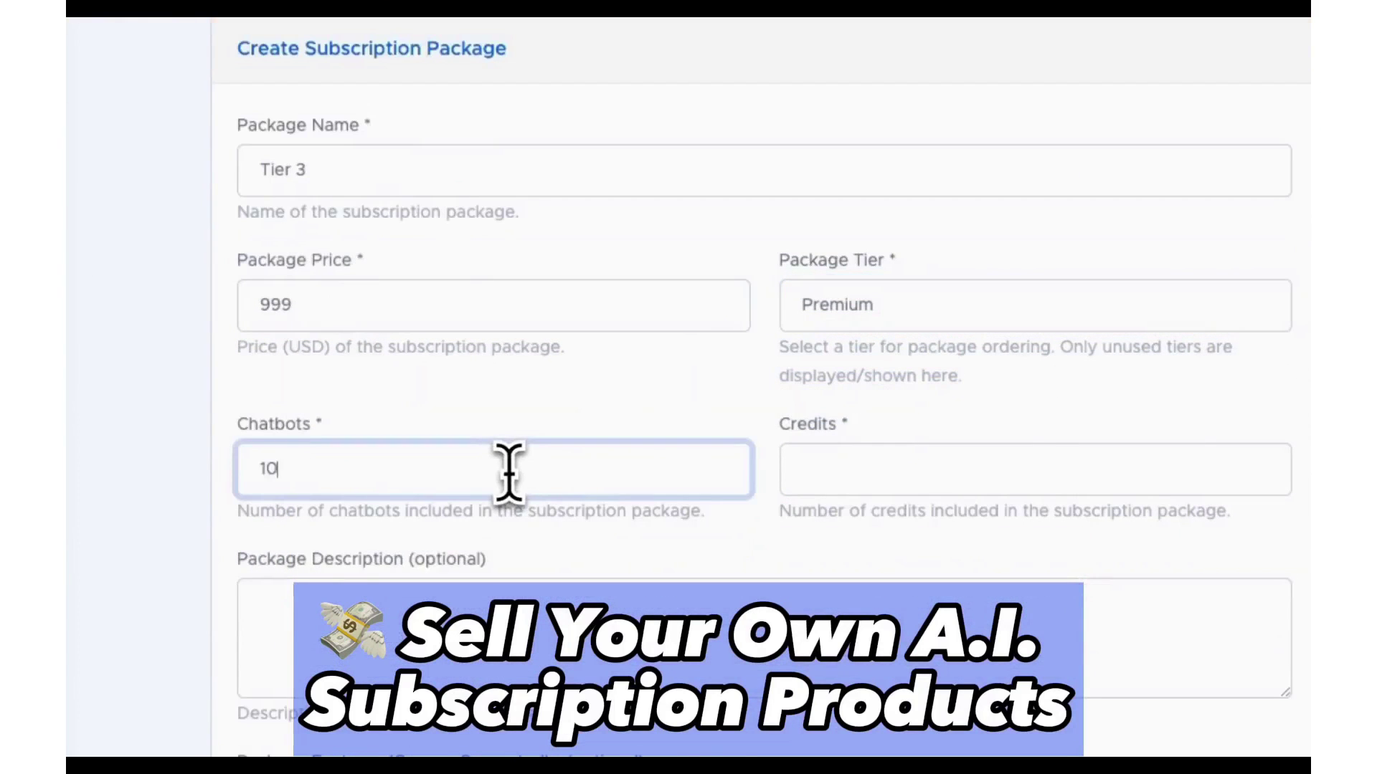
{"action": "type", "text": "10"}
{"action": "left_click", "coordinate": [882, 470]}
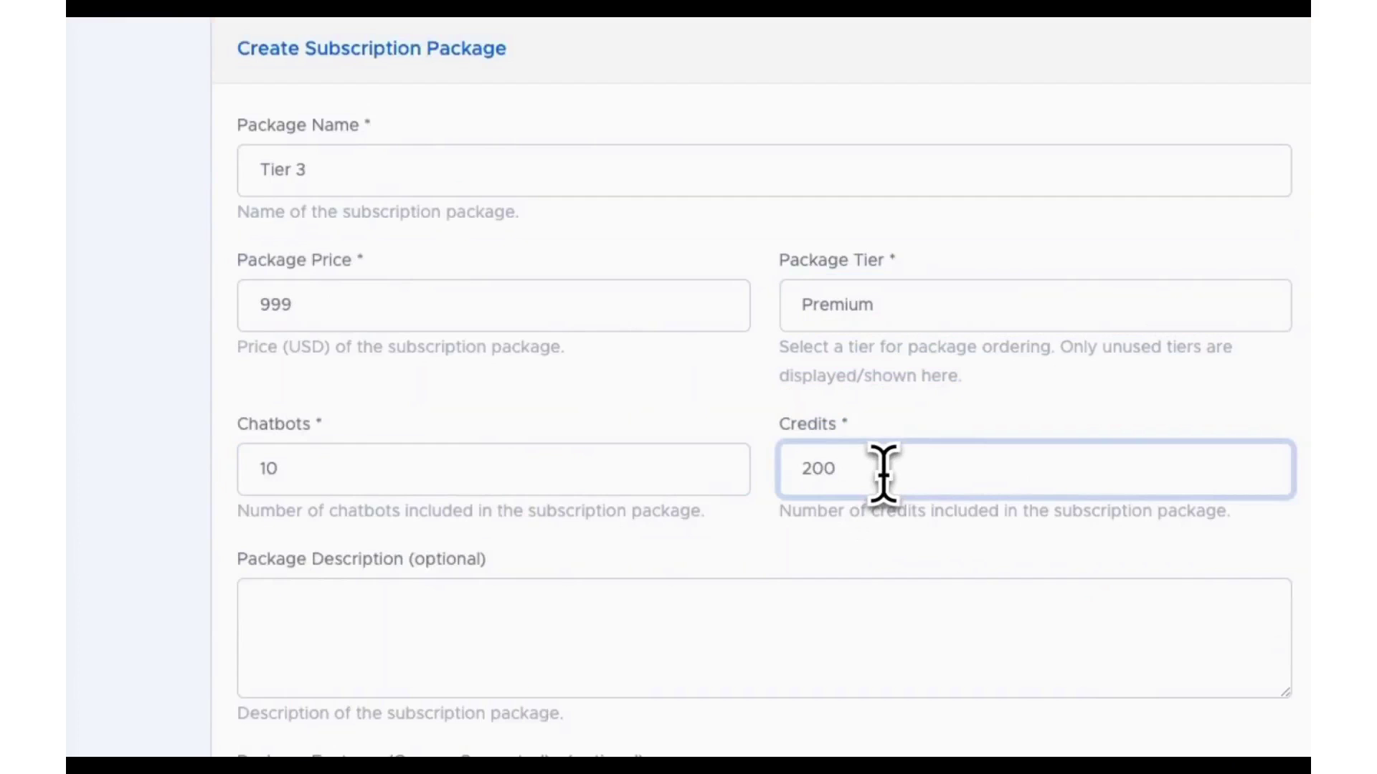
{"action": "left_click", "coordinate": [507, 627]}
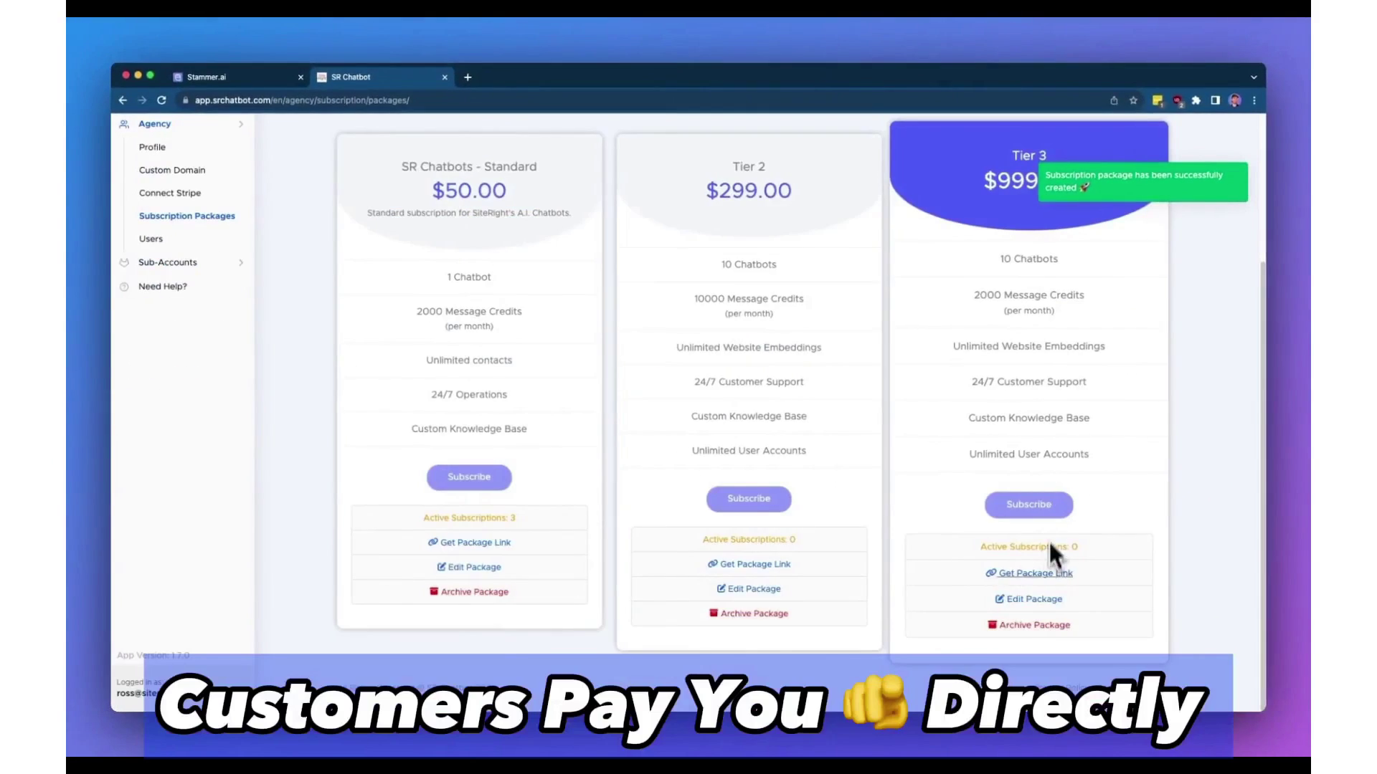
Copy the Tier 3 package link and preview its Stripe checkout page
{"action": "left_click", "coordinate": [1041, 691]}
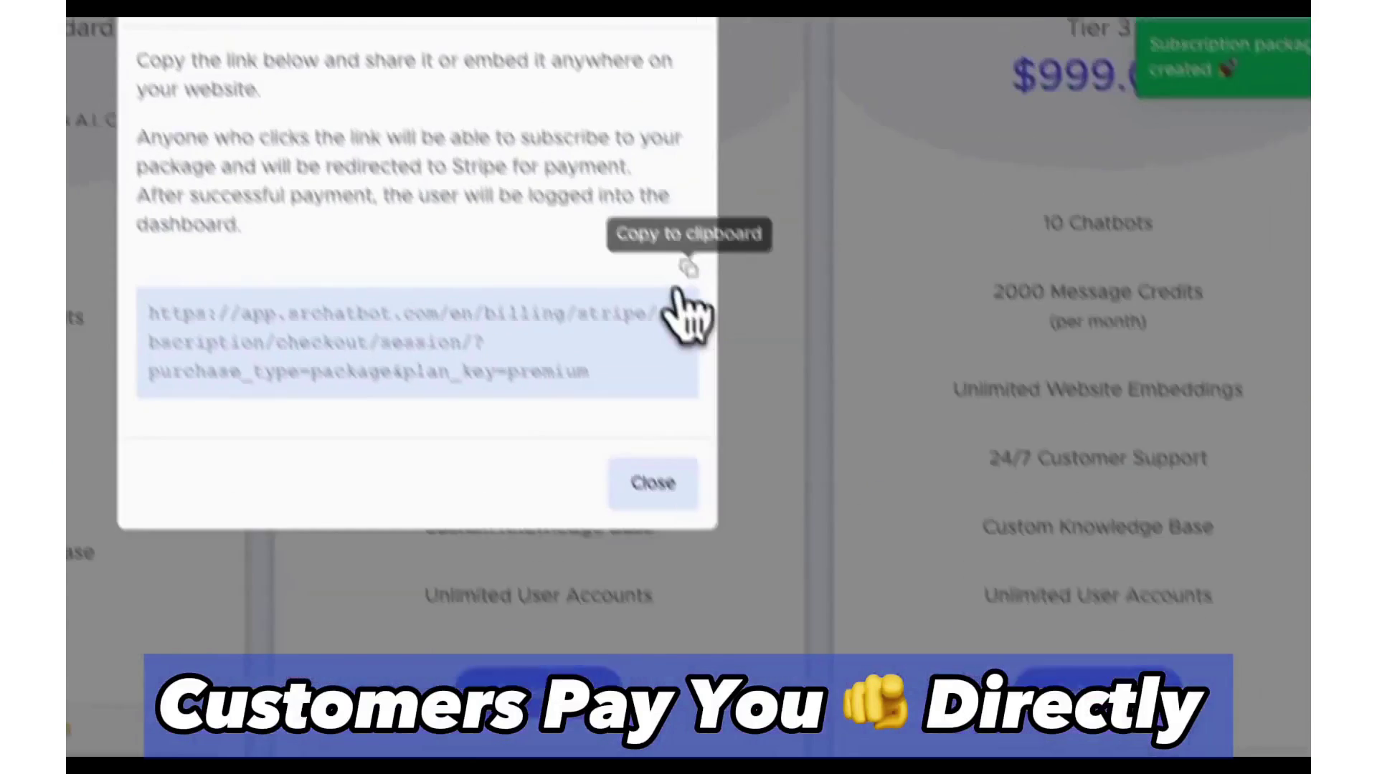
{"action": "left_click", "coordinate": [826, 400]}
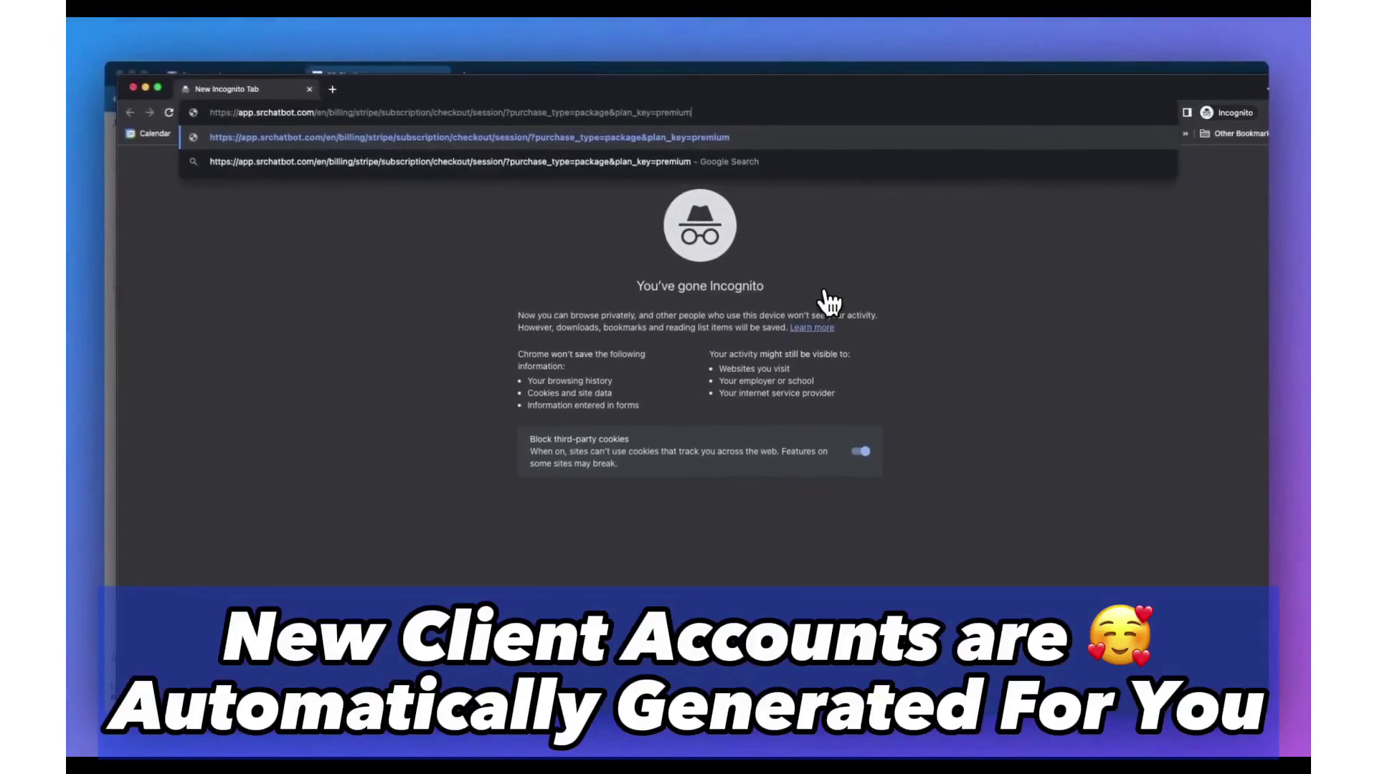
{"action": "key", "text": "Return"}
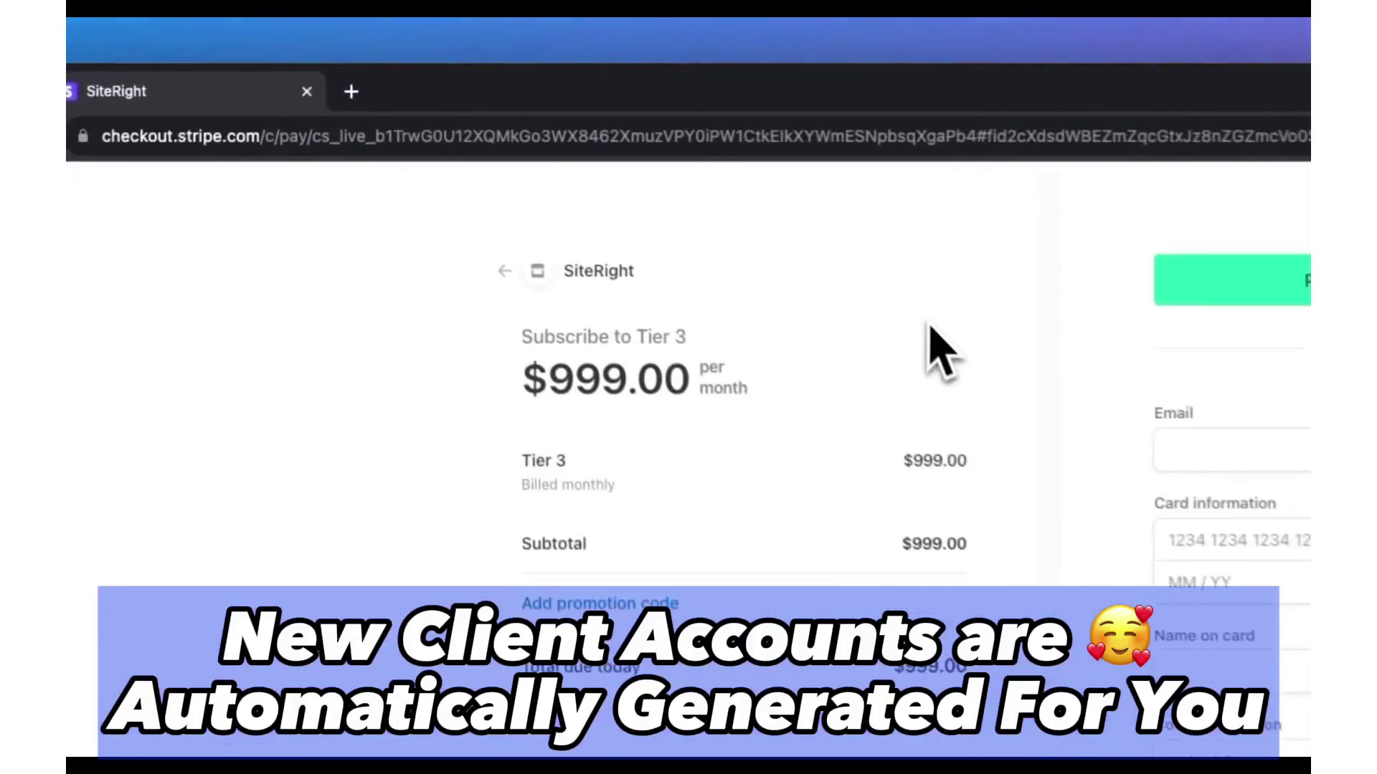
{"action": "left_click", "coordinate": [307, 91]}
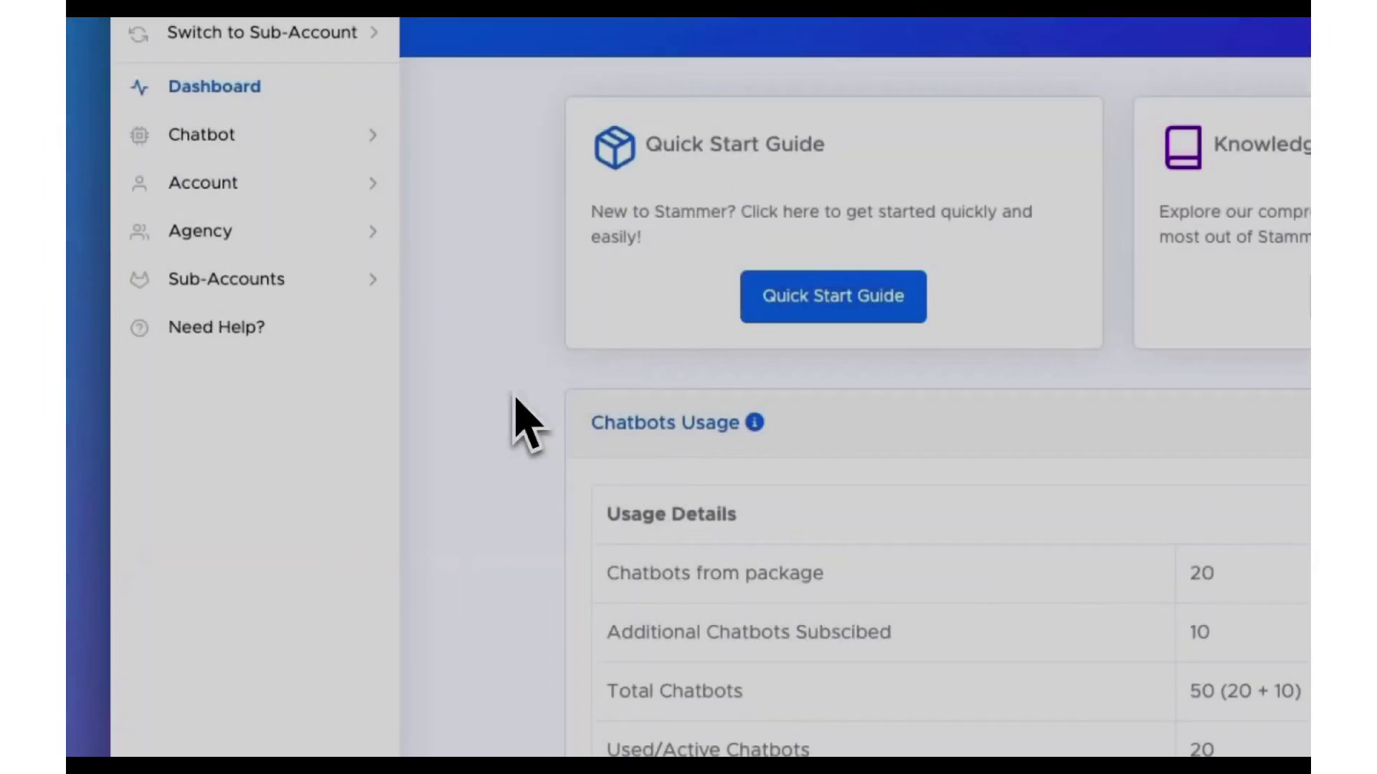
Copy the chatbot message endpoint URL from the account's API token page
{"action": "left_click", "coordinate": [369, 188]}
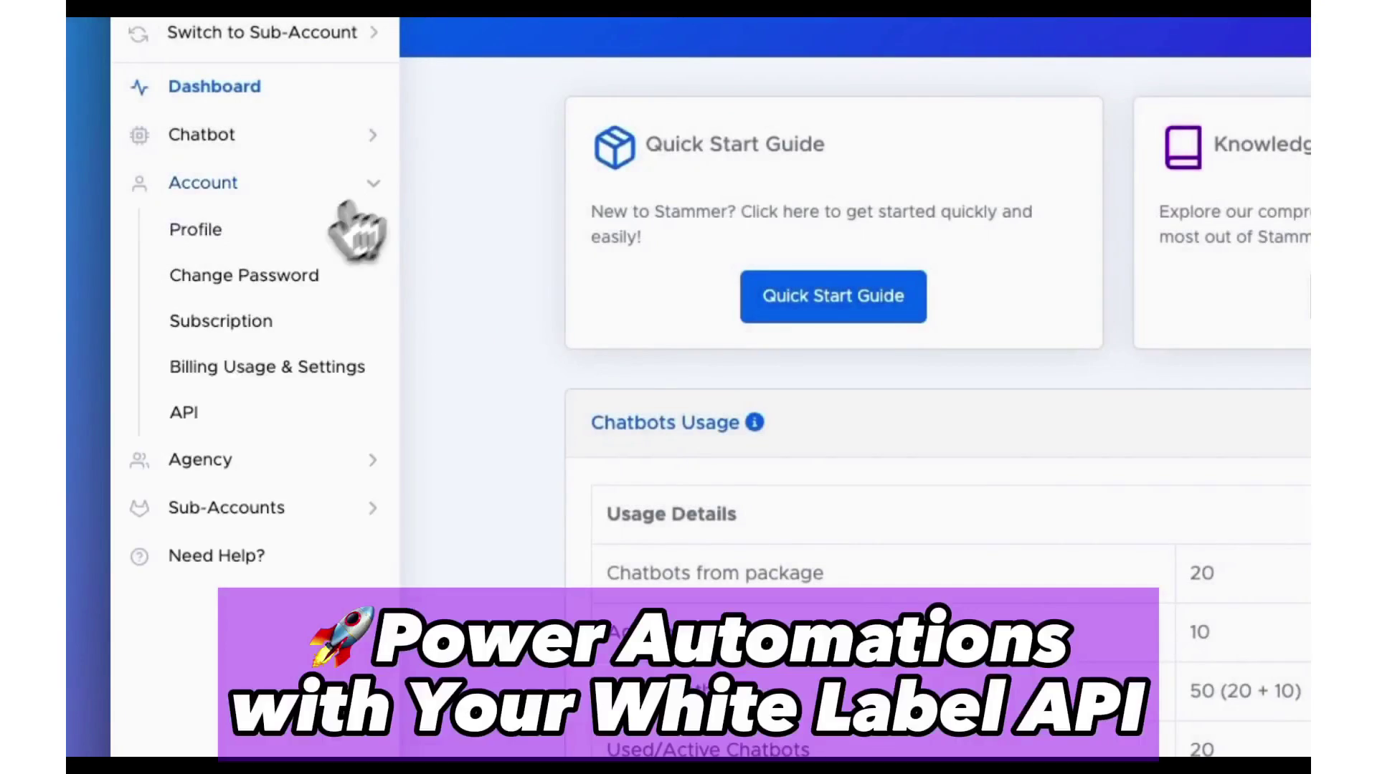
{"action": "left_click", "coordinate": [280, 419]}
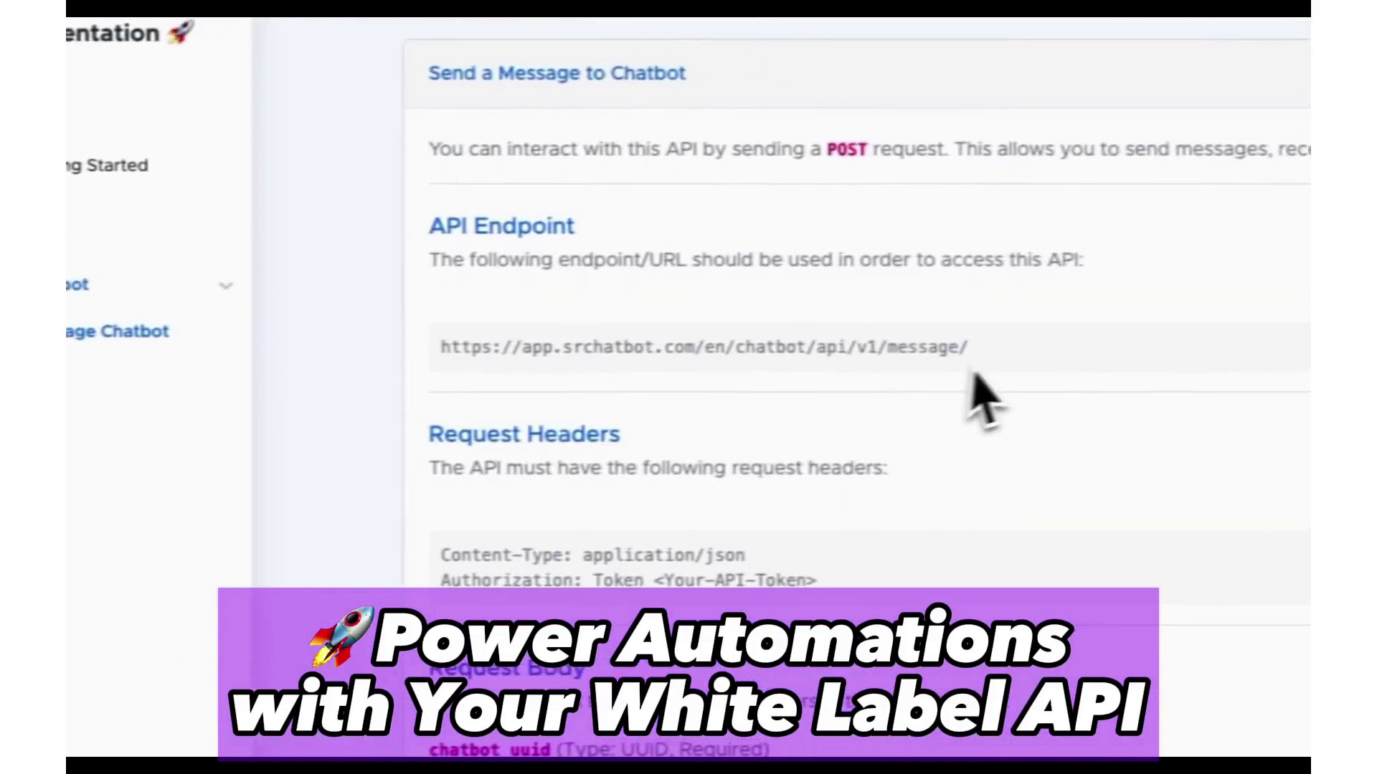
{"action": "left_click_drag", "start_coordinate": [971, 375], "coordinate": [411, 378]}
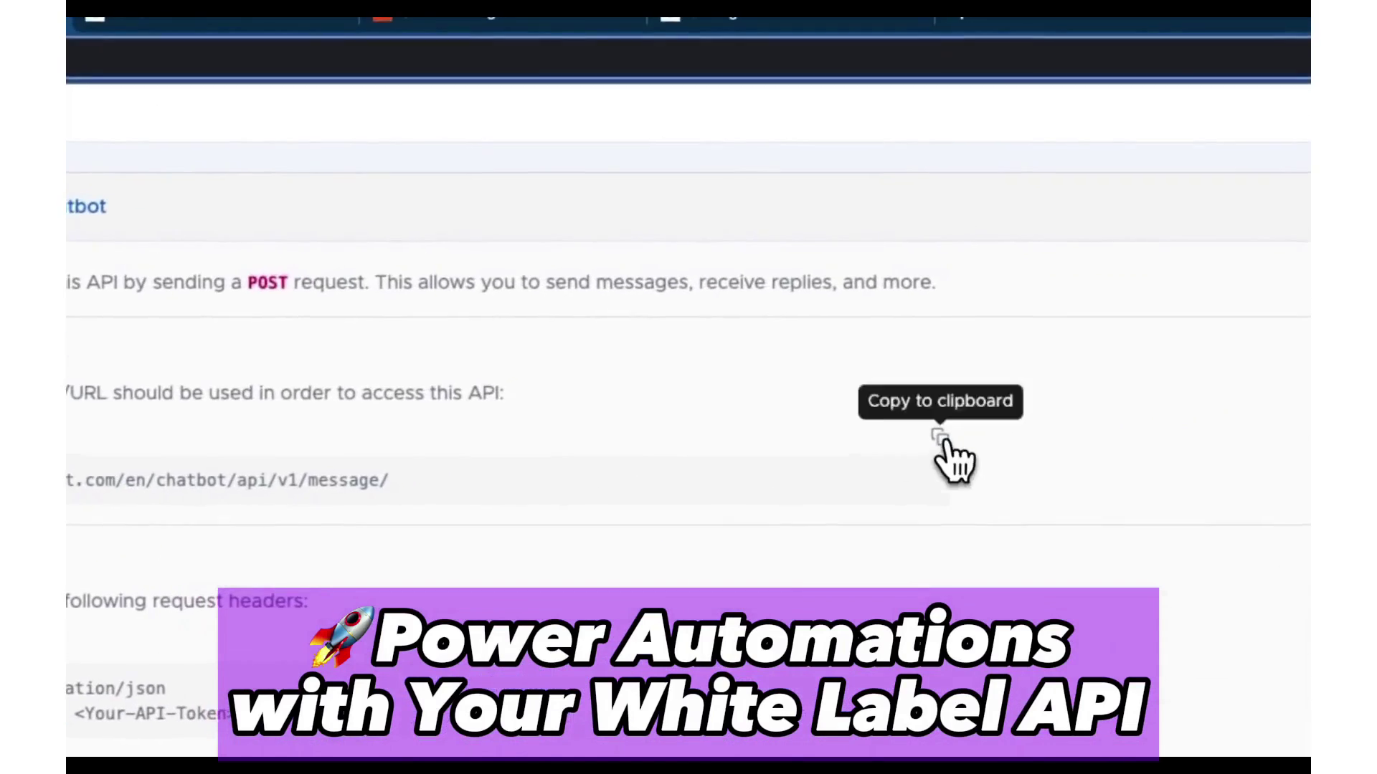
{"action": "left_click", "coordinate": [942, 436]}
{"action": "left_click", "coordinate": [879, 94]}
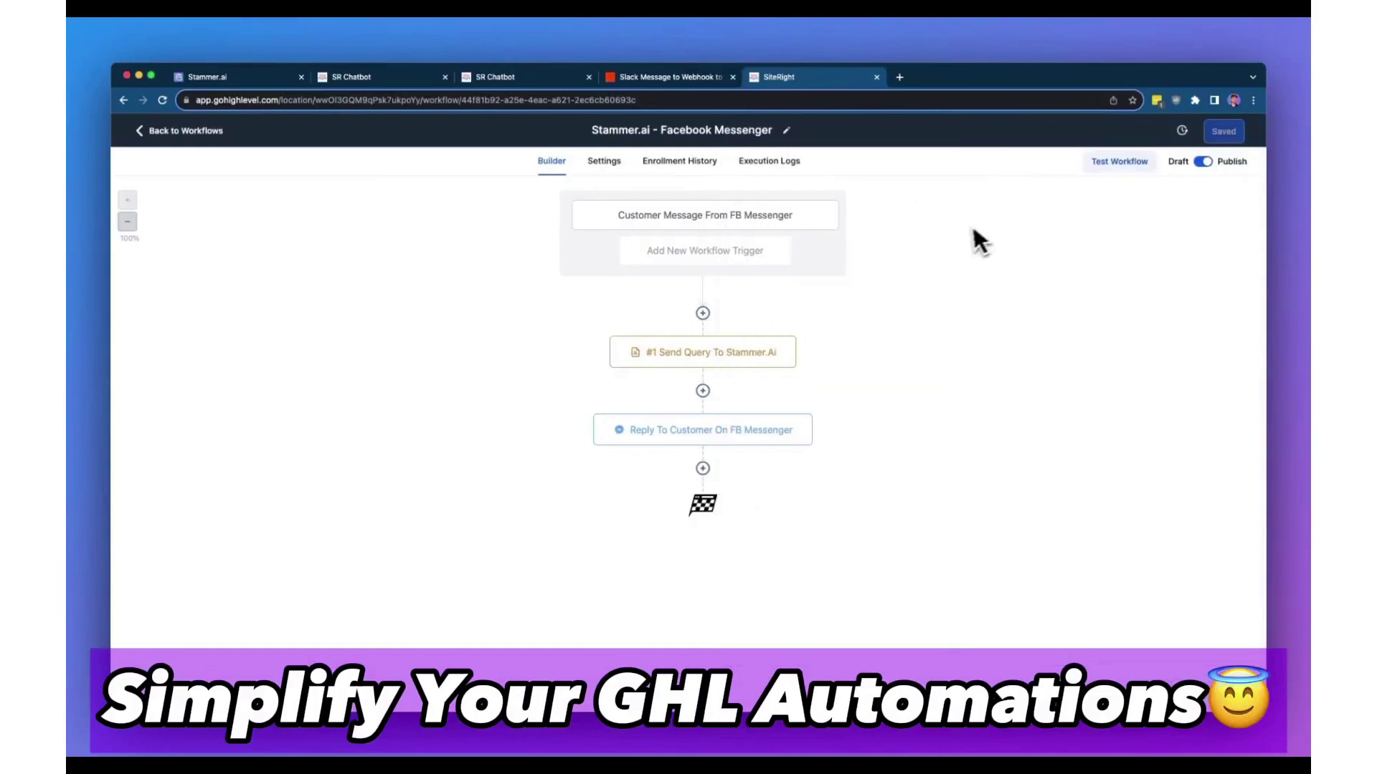
Check the Send Query To Stammer.Ai step, then draft a roadmap idea tagged New Feature Request
{"action": "left_click", "coordinate": [759, 351]}
{"action": "scroll", "coordinate": [931, 387], "scroll_direction": "down", "scroll_amount": 1}
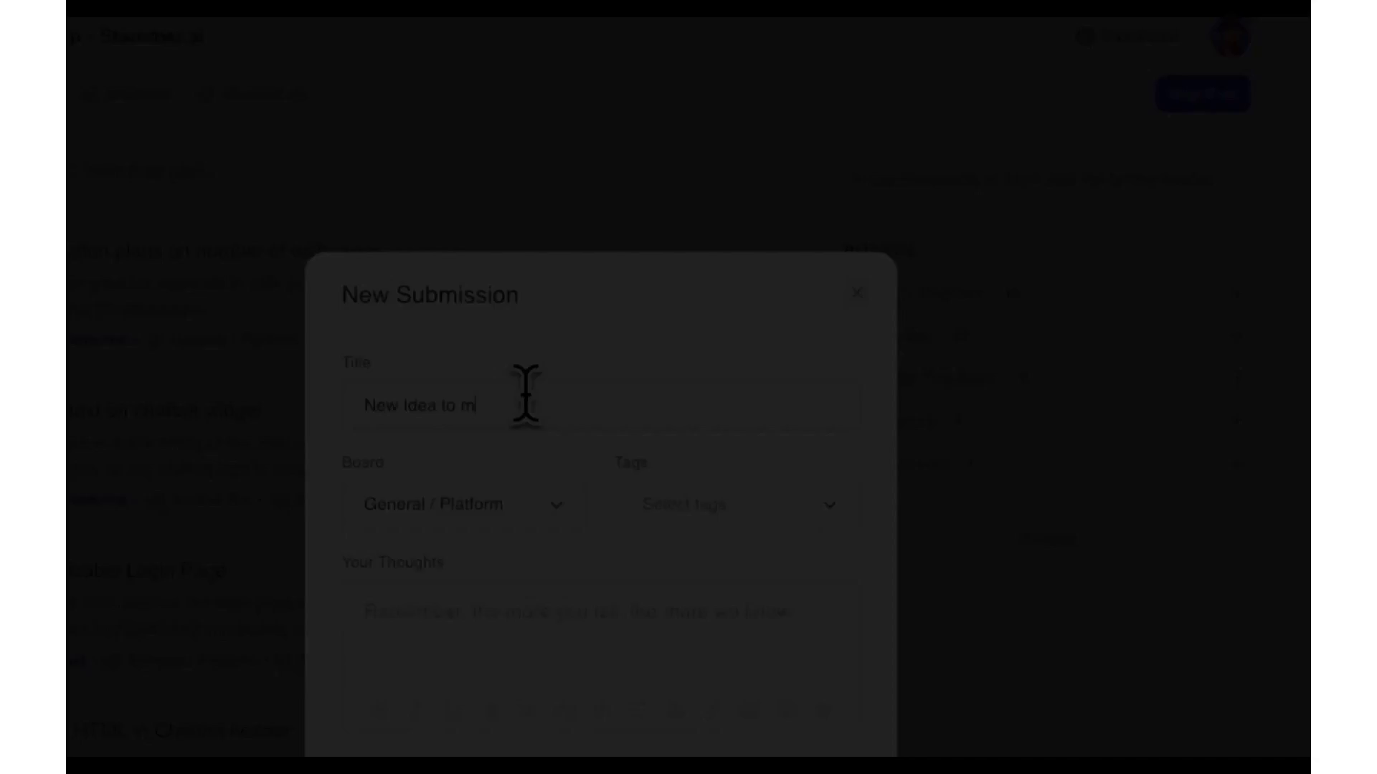
{"action": "type", "text": "ake the platform better"}
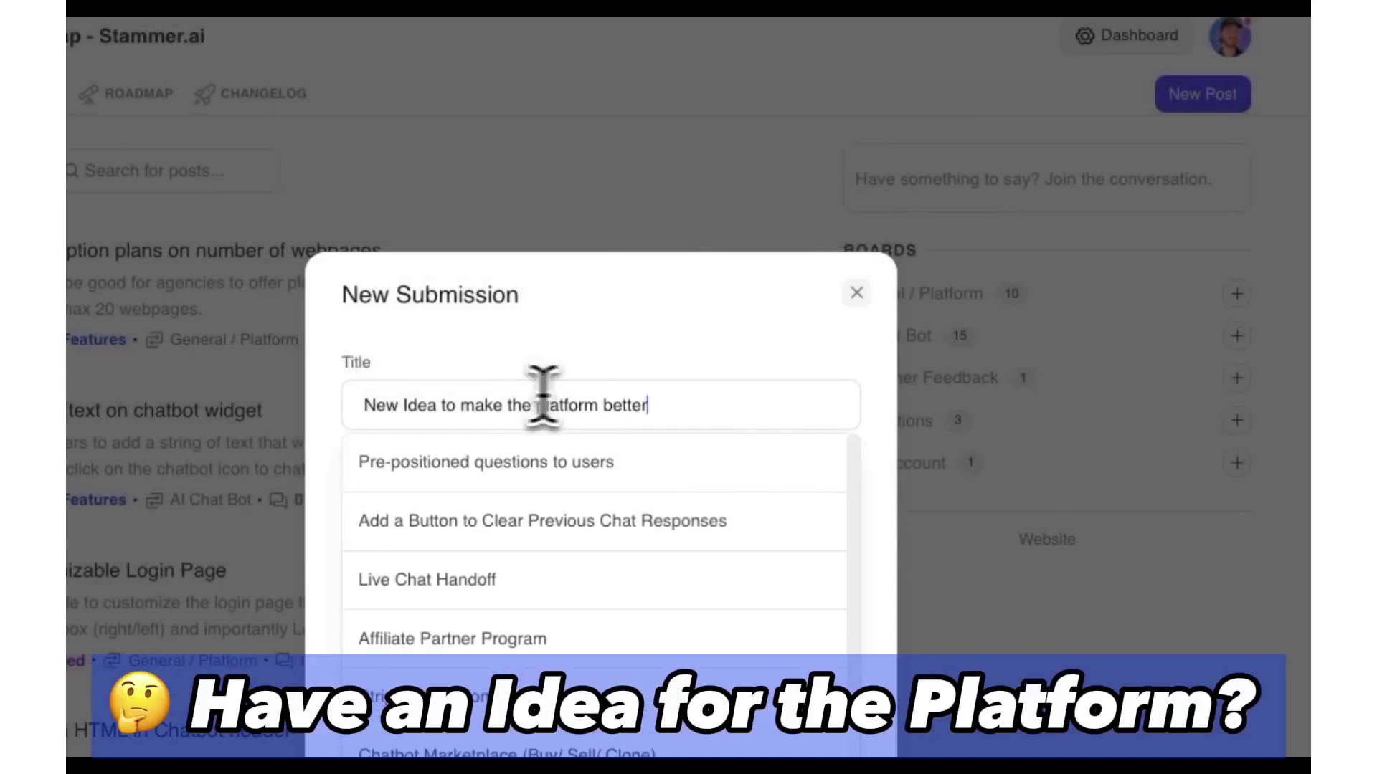
{"action": "left_click", "coordinate": [775, 281]}
{"action": "left_click", "coordinate": [902, 579]}
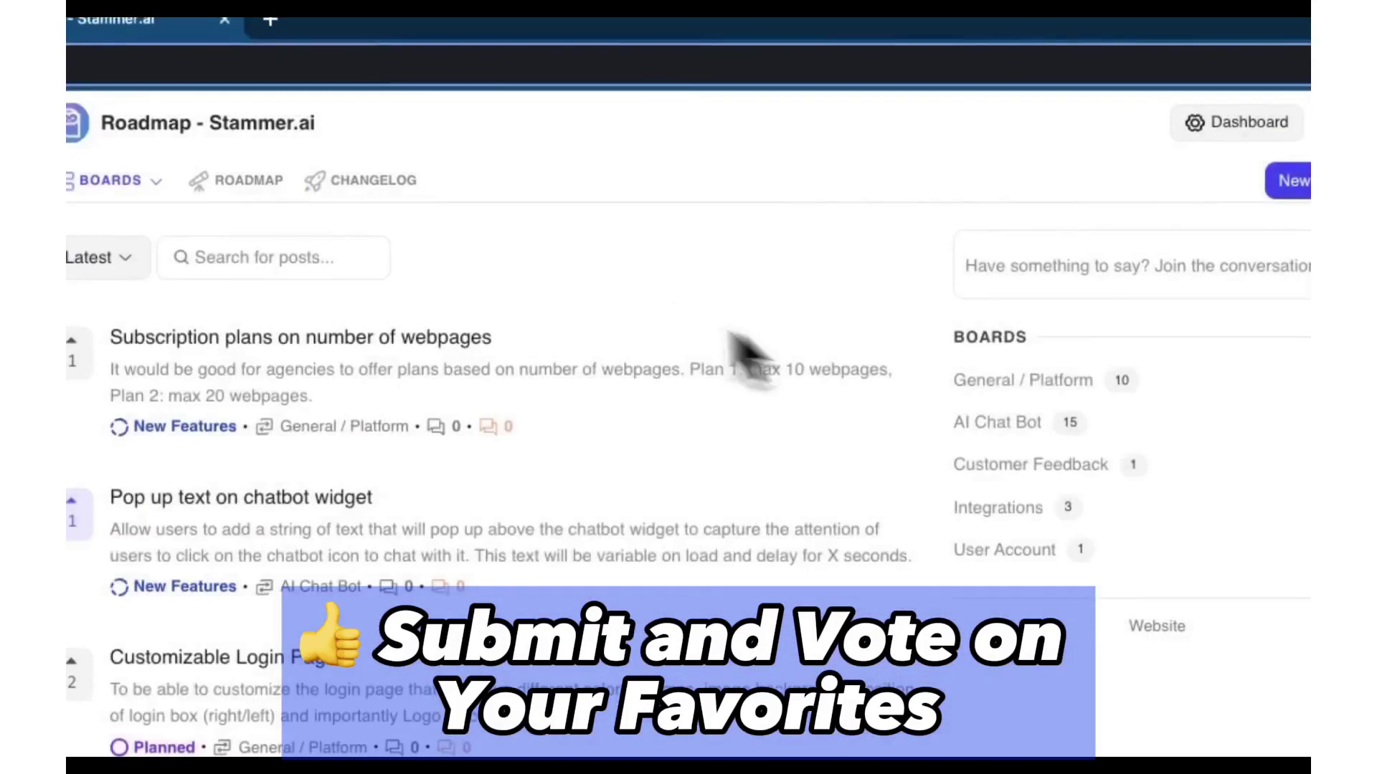
Open the roadmap's changelog and scroll through the latest release entries
{"action": "left_click", "coordinate": [613, 260]}
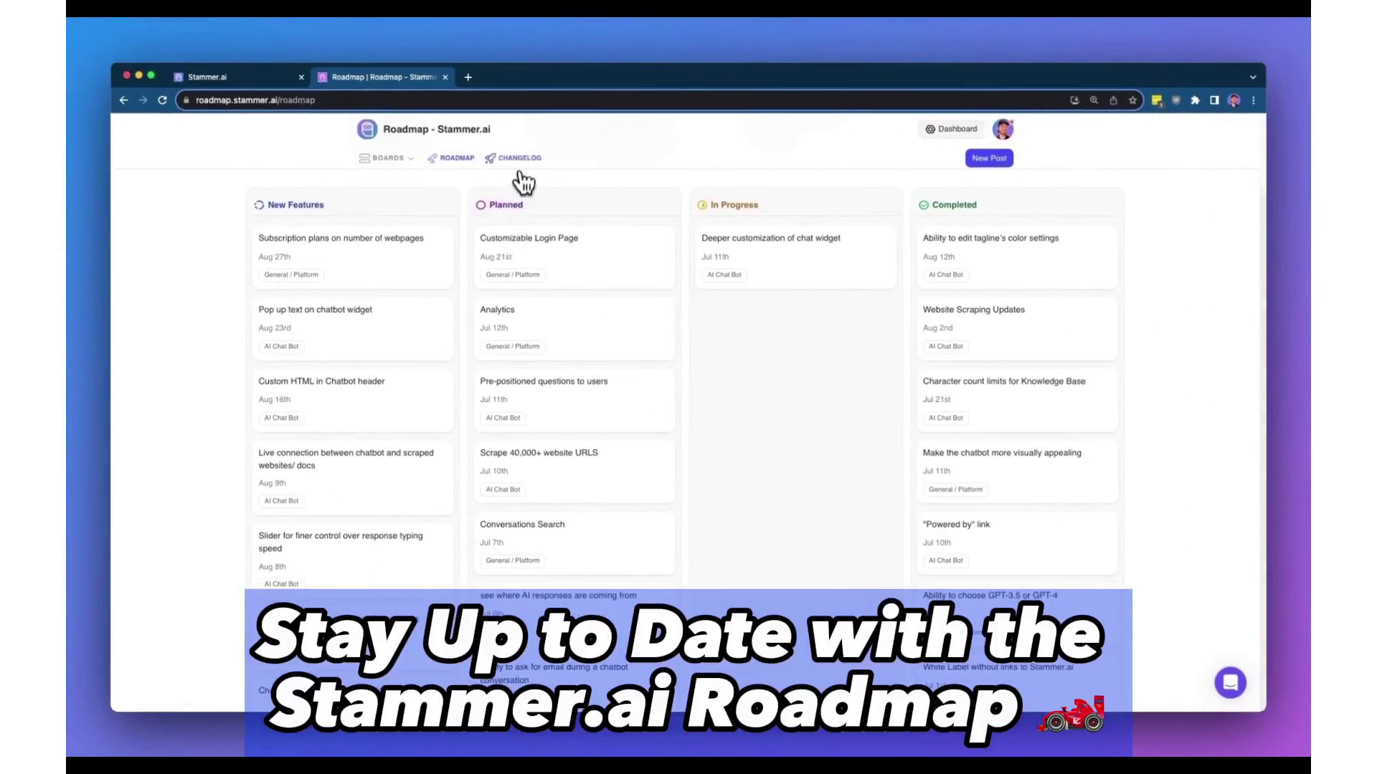
{"action": "left_click", "coordinate": [602, 194]}
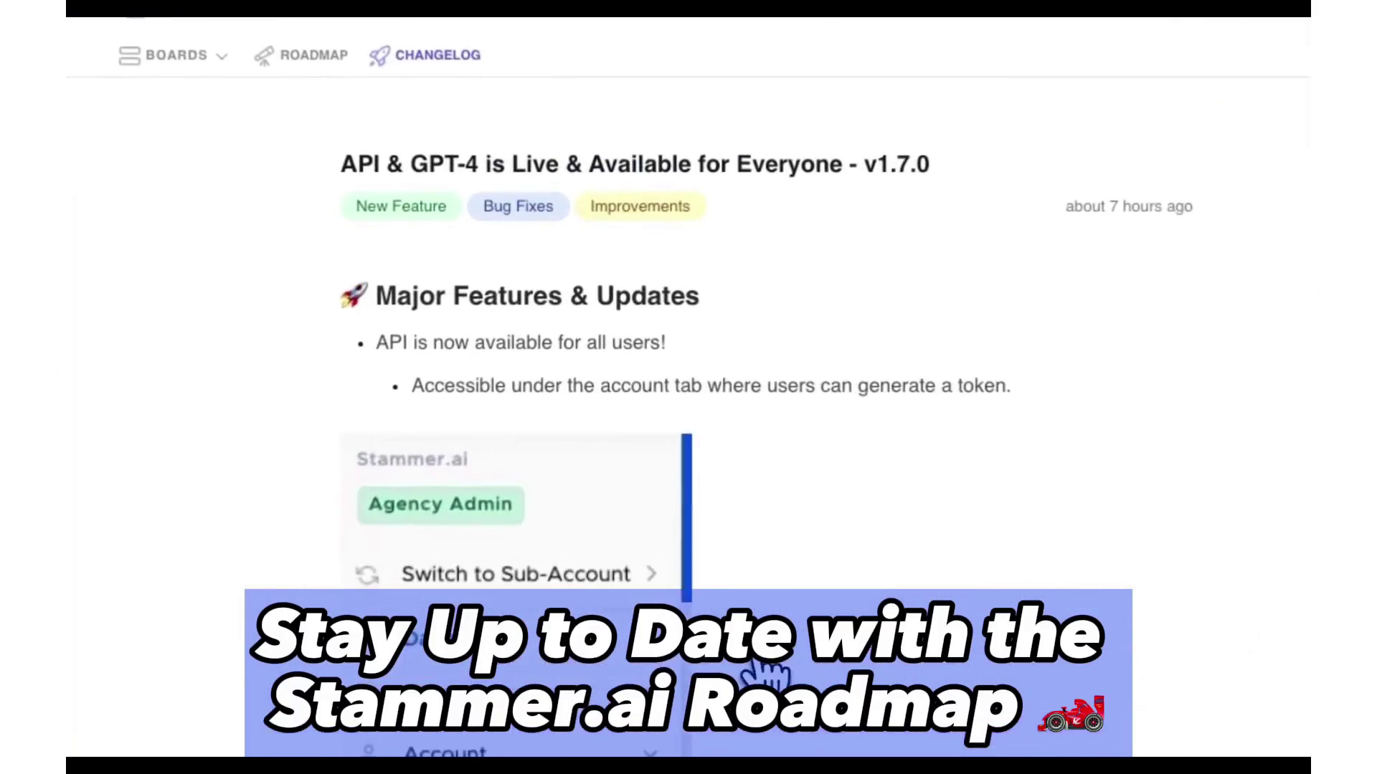
{"action": "scroll", "coordinate": [670, 562], "scroll_direction": "down", "scroll_amount": 20}
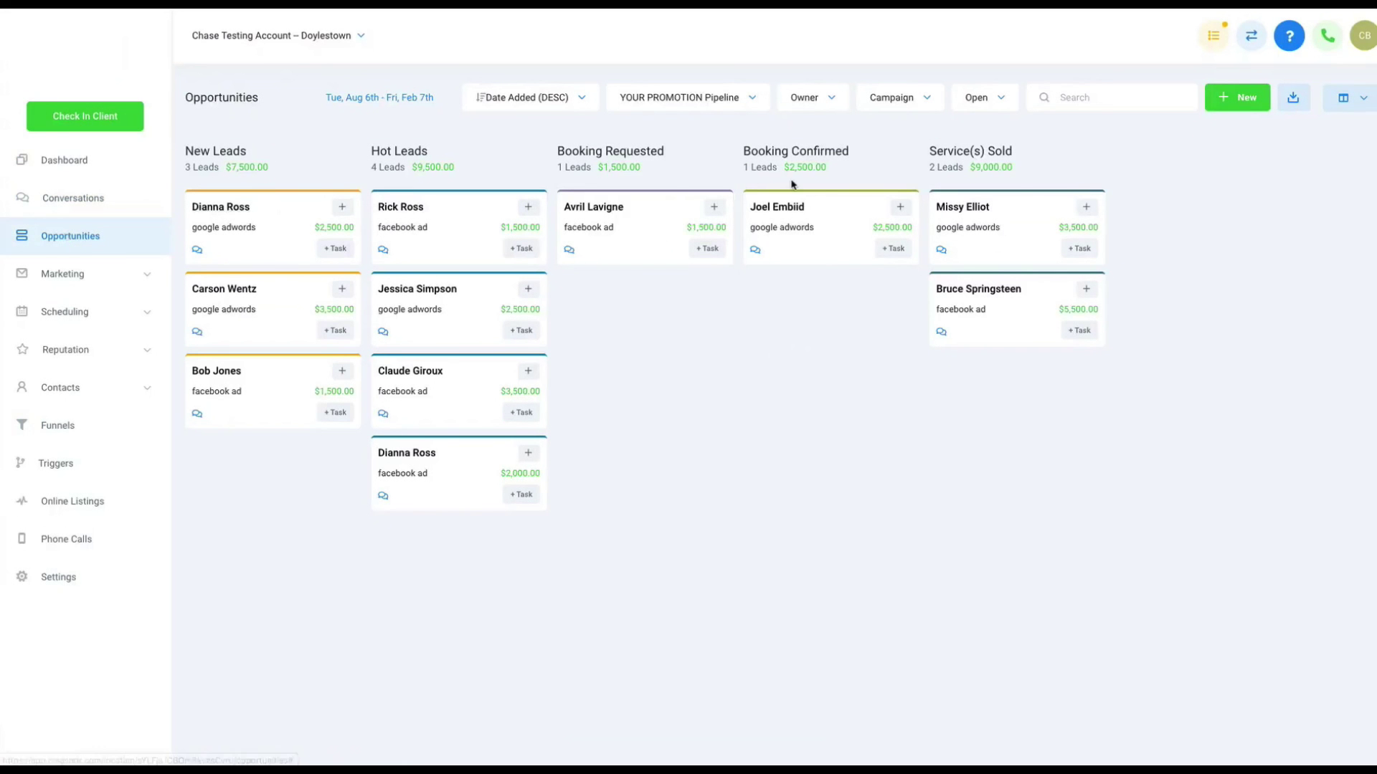
Switch to the Spotlight Sessions pipeline, then back to YOUR PROMOTION
{"action": "left_click", "coordinate": [716, 129]}
{"action": "left_click", "coordinate": [734, 105]}
{"action": "left_click", "coordinate": [698, 151]}
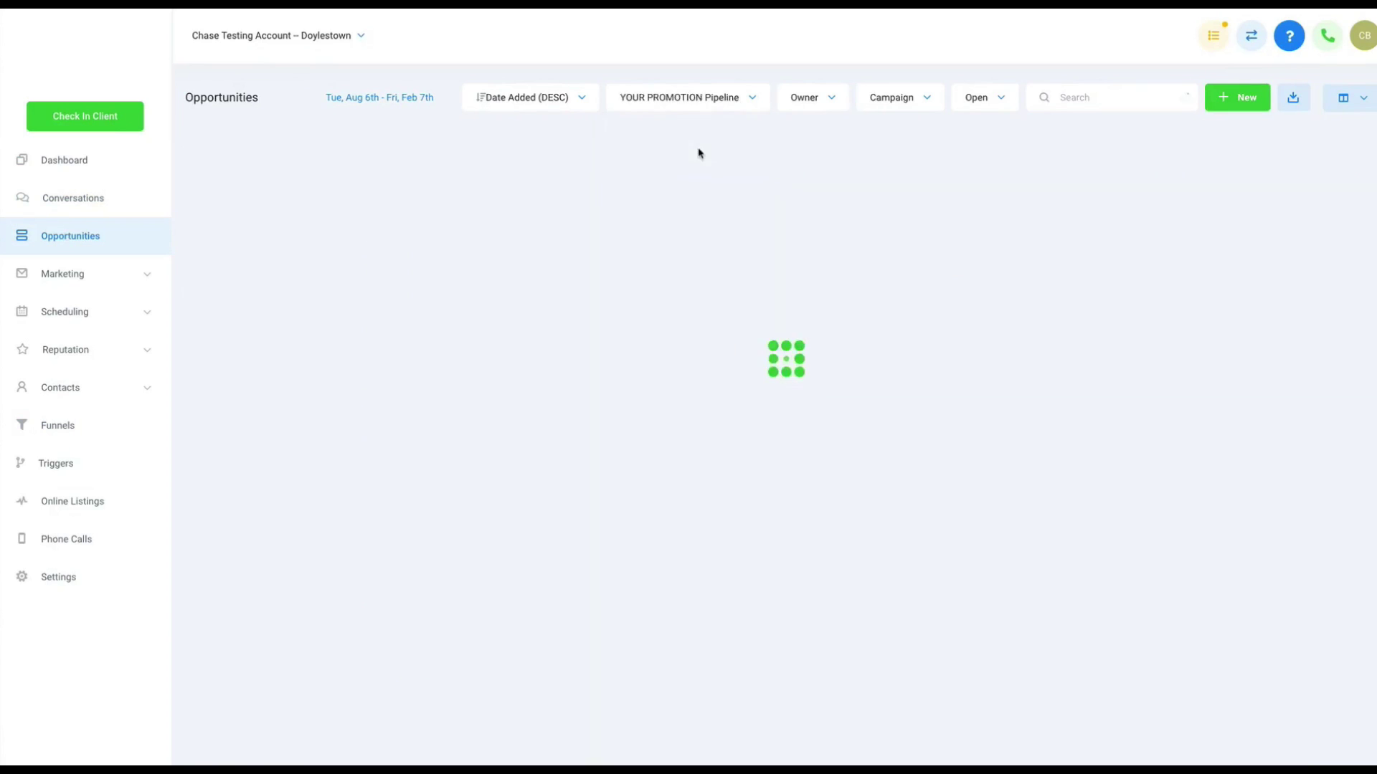
Draft a trigger that runs Remove From All Campaigns when a contact is Added To Campaign
{"action": "left_click", "coordinate": [72, 466]}
{"action": "left_click", "coordinate": [232, 154]}
{"action": "left_click", "coordinate": [502, 276]}
{"action": "left_click", "coordinate": [606, 319]}
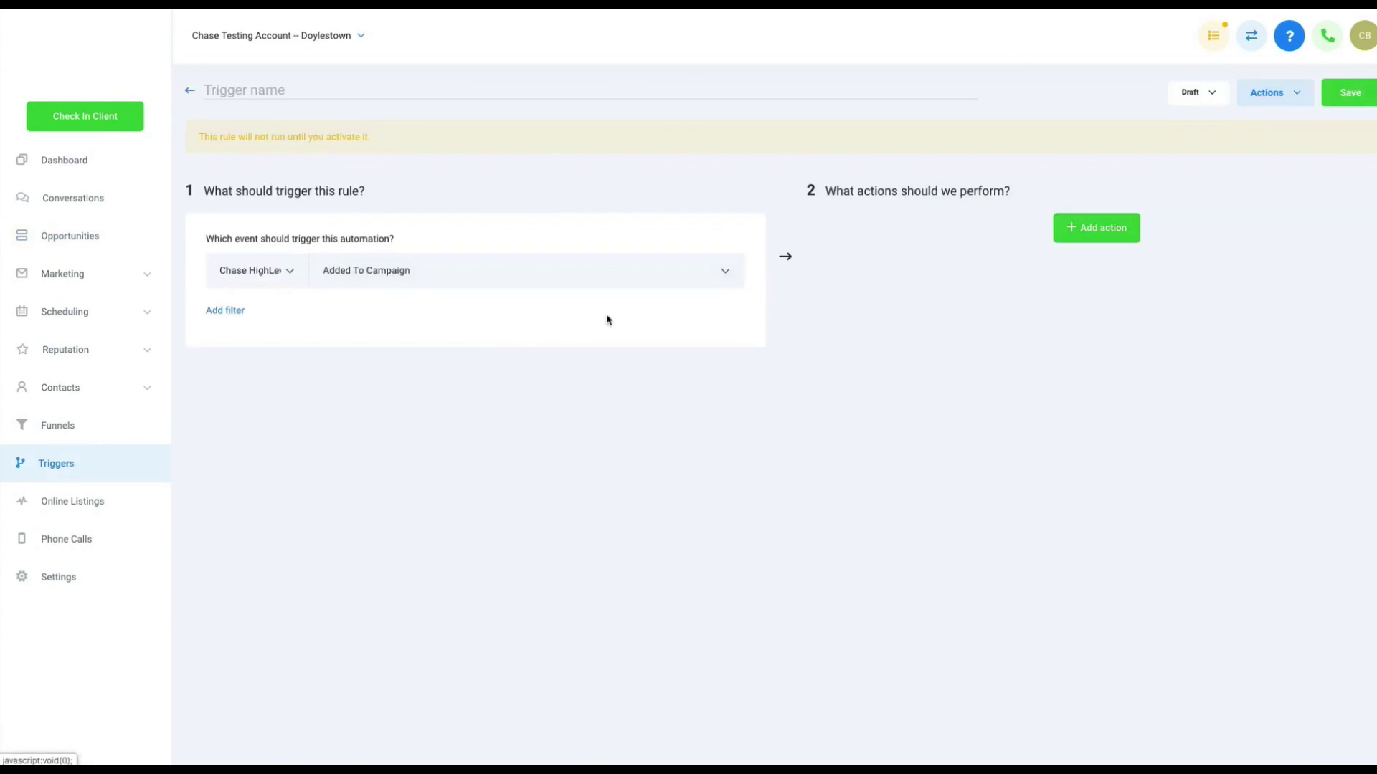
{"action": "left_click", "coordinate": [1097, 224]}
{"action": "left_click", "coordinate": [1069, 271]}
{"action": "left_click", "coordinate": [1053, 355]}
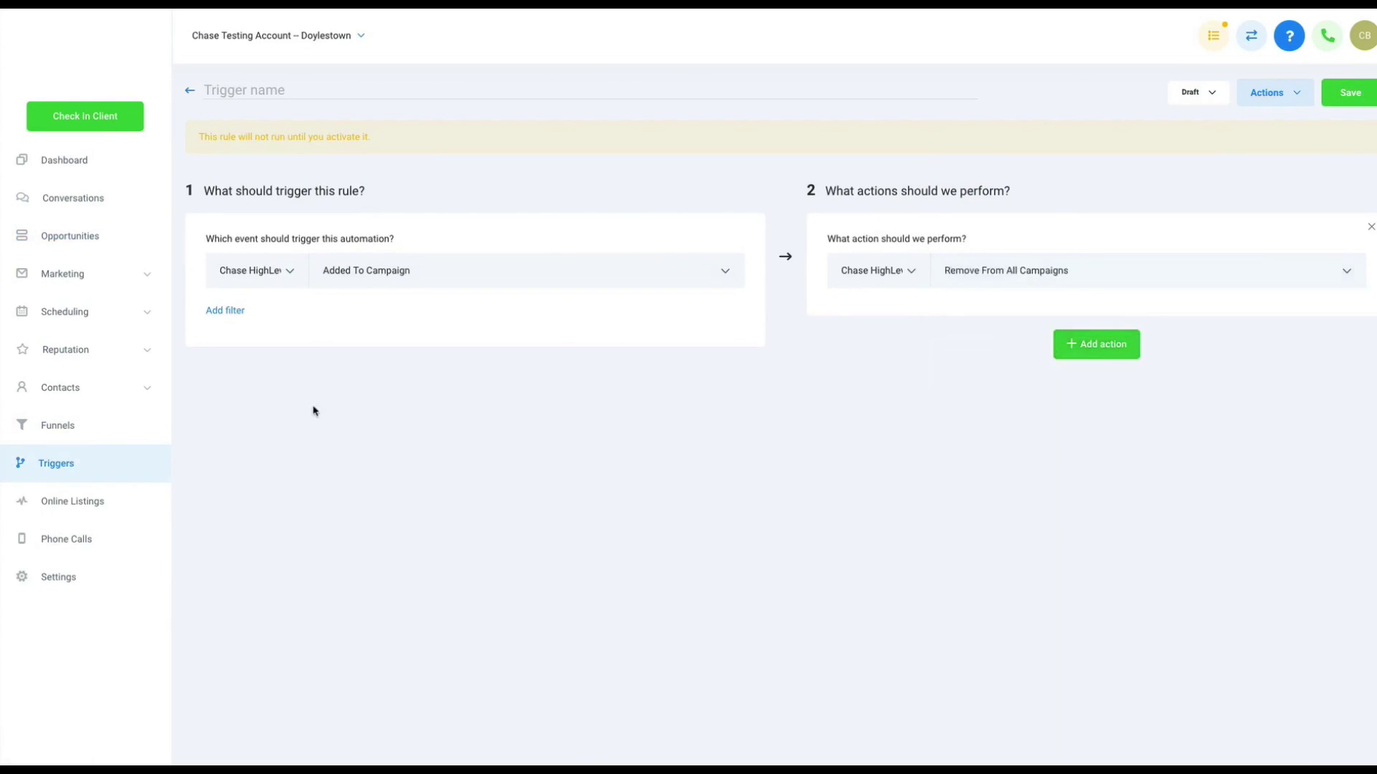
Open the A) YOUR OFFER Claim Nurture campaign and inspect its Call 1 and Voicemail 1 steps
{"action": "left_click", "coordinate": [64, 273]}
{"action": "left_click", "coordinate": [44, 319]}
{"action": "left_click", "coordinate": [817, 62]}
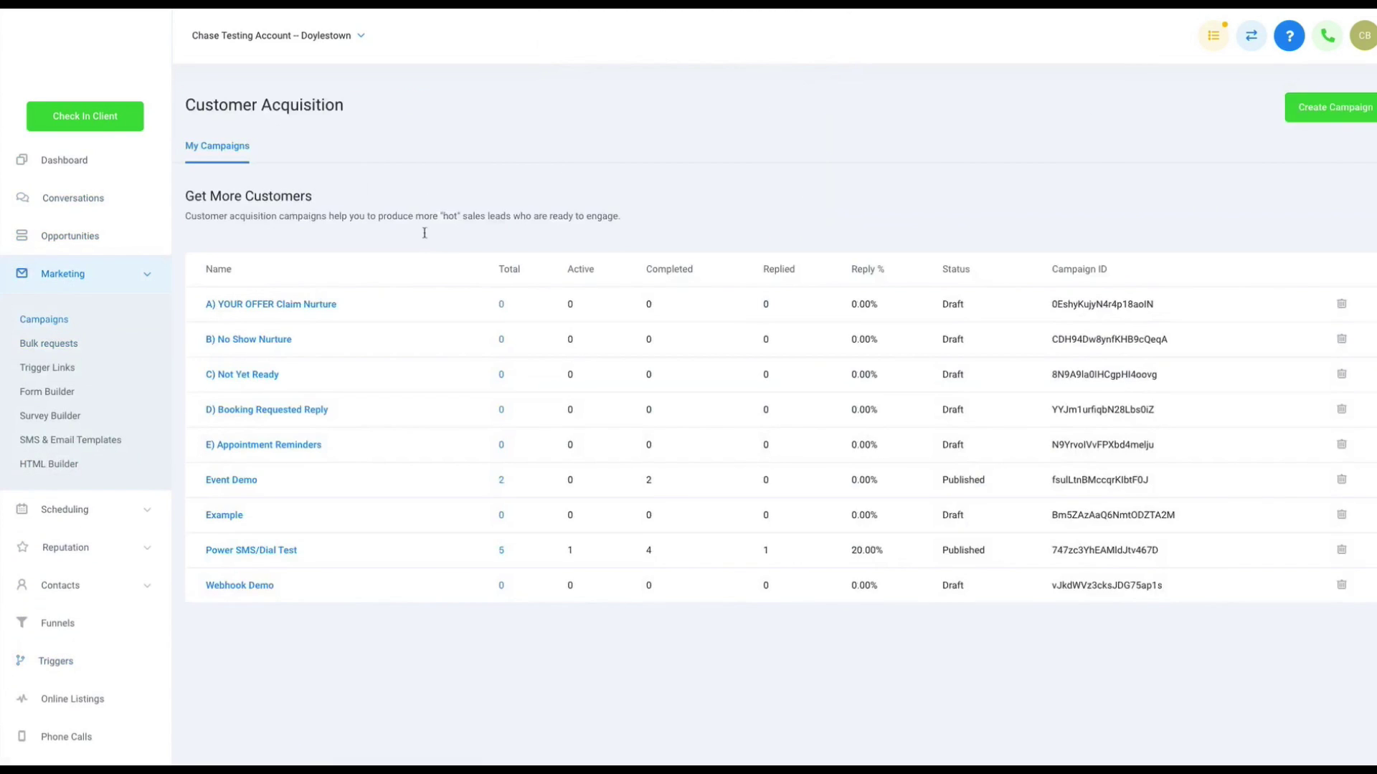
{"action": "left_click", "coordinate": [307, 302]}
{"action": "scroll", "coordinate": [479, 431], "scroll_direction": "down", "scroll_amount": 4}
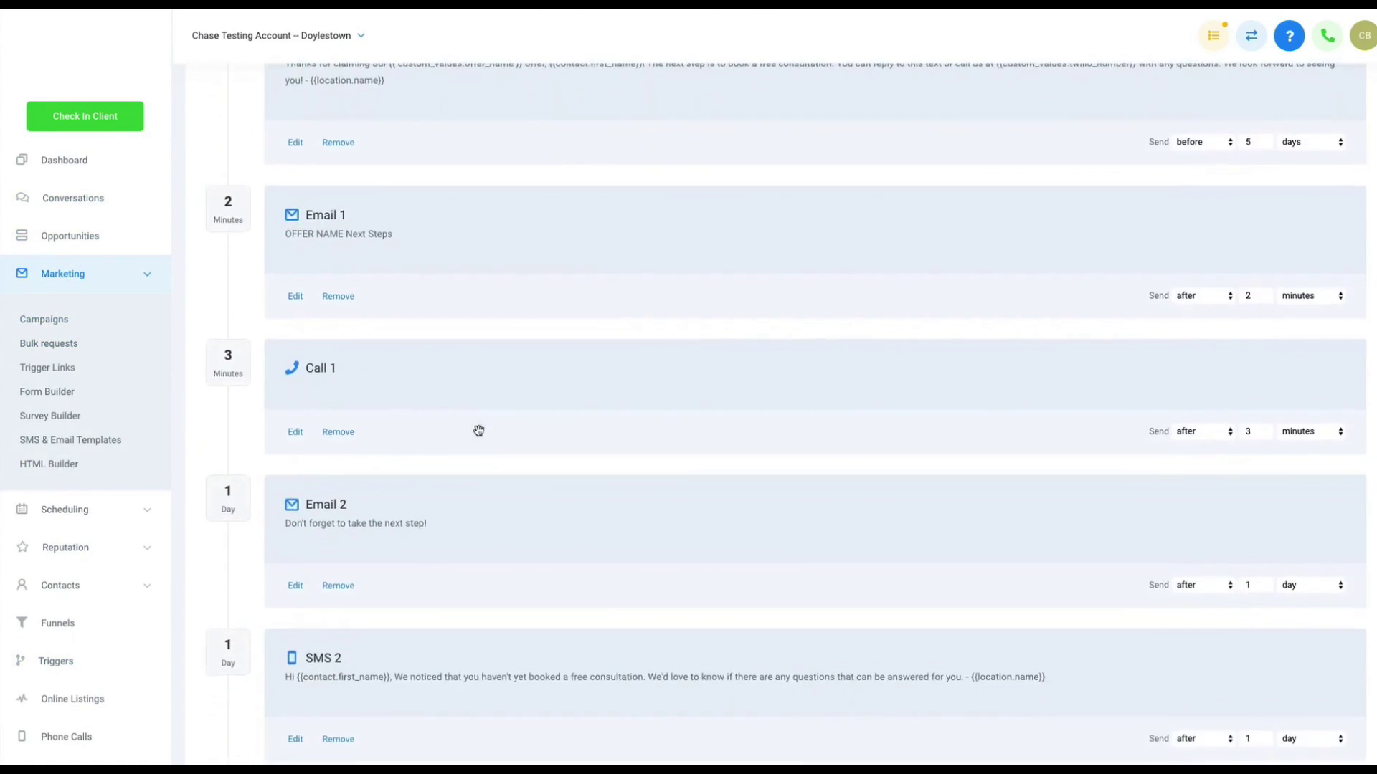
{"action": "left_click", "coordinate": [296, 432]}
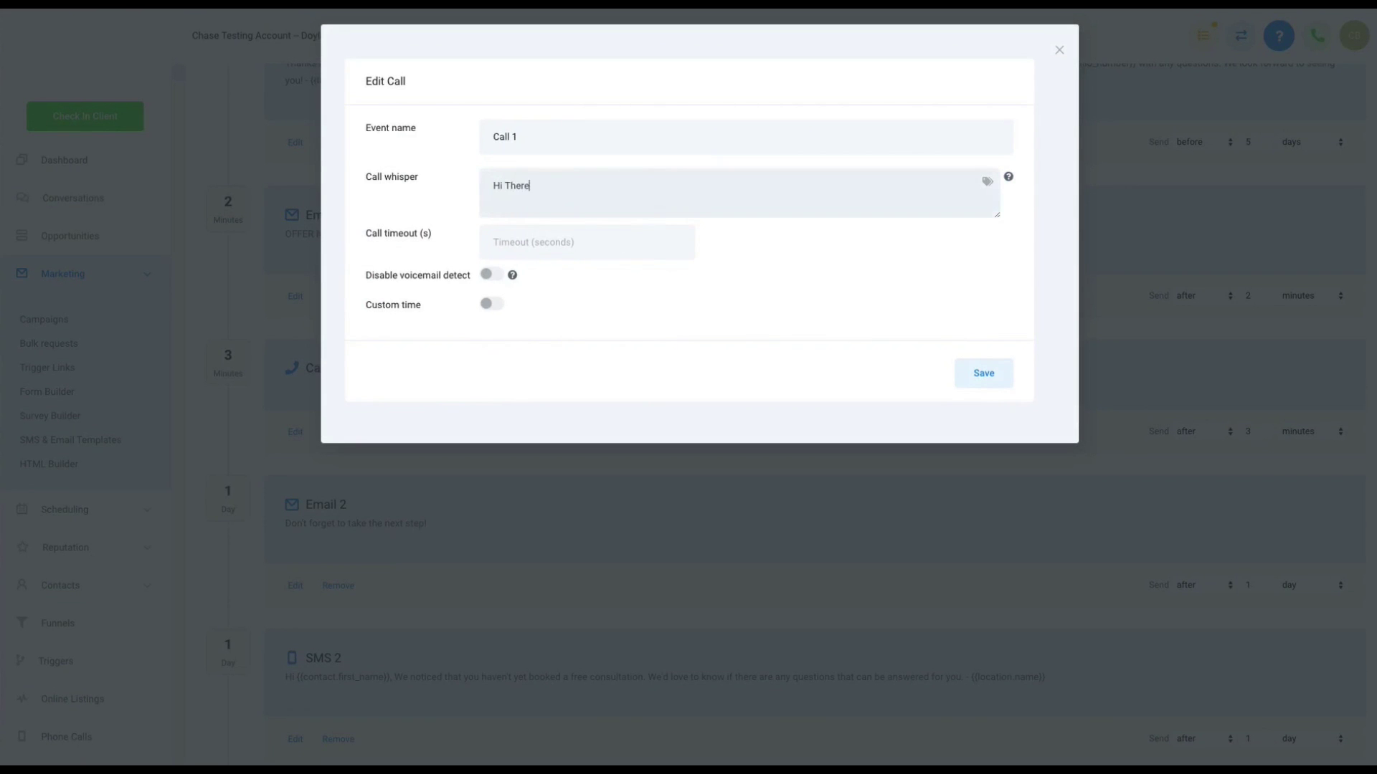
{"action": "left_click", "coordinate": [1059, 52]}
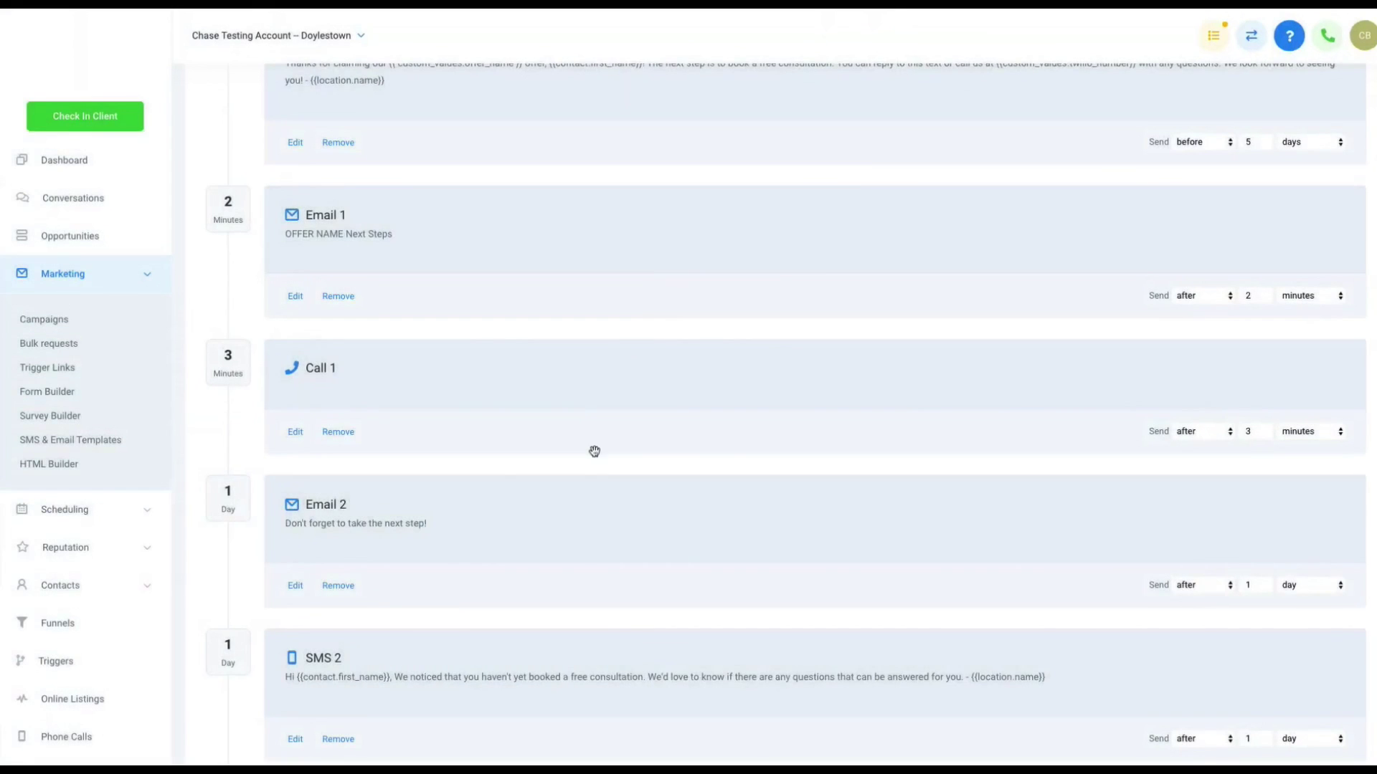
{"action": "scroll", "coordinate": [594, 451], "scroll_direction": "down", "scroll_amount": 5}
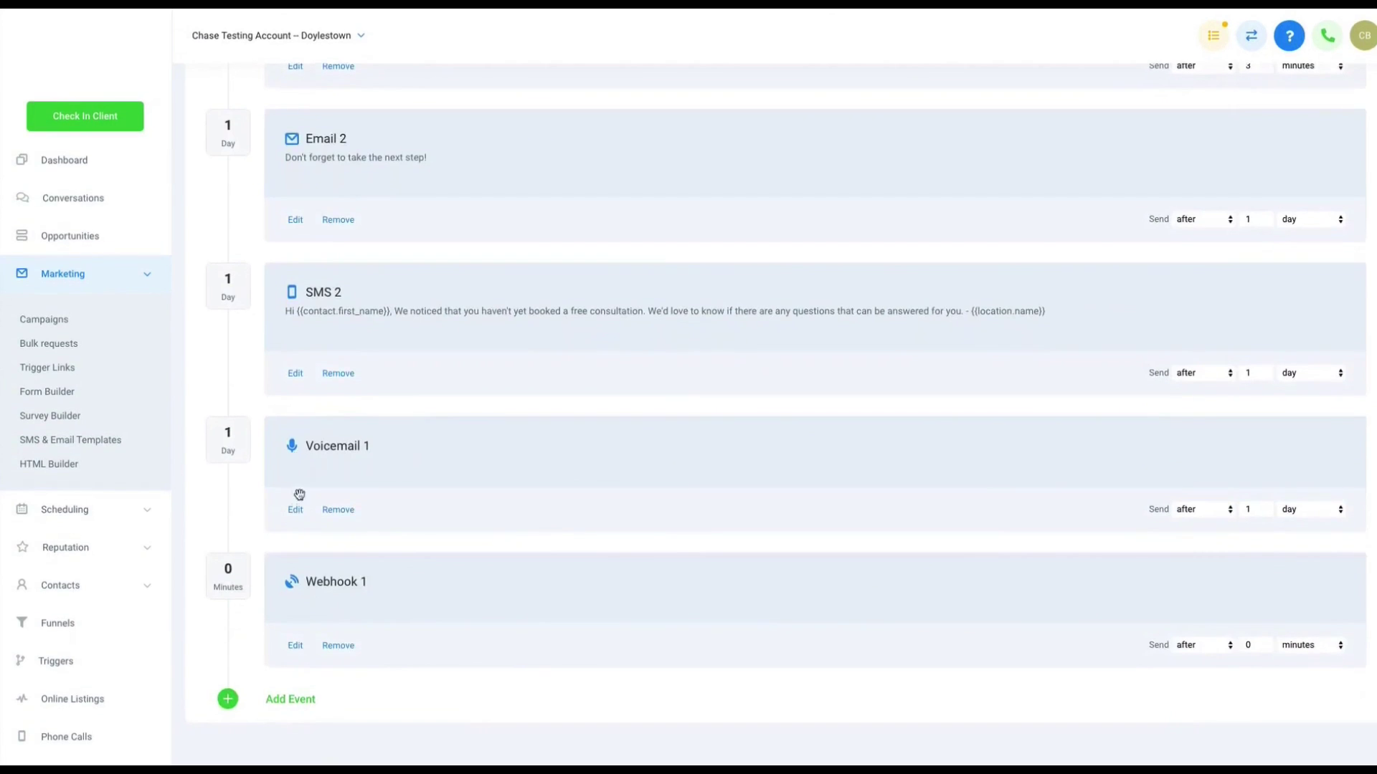
{"action": "left_click", "coordinate": [295, 507]}
Read the reservation conversation in Conversations, expanding the full Reservation Confirmed email
{"action": "left_click", "coordinate": [1059, 52]}
{"action": "left_click", "coordinate": [150, 290]}
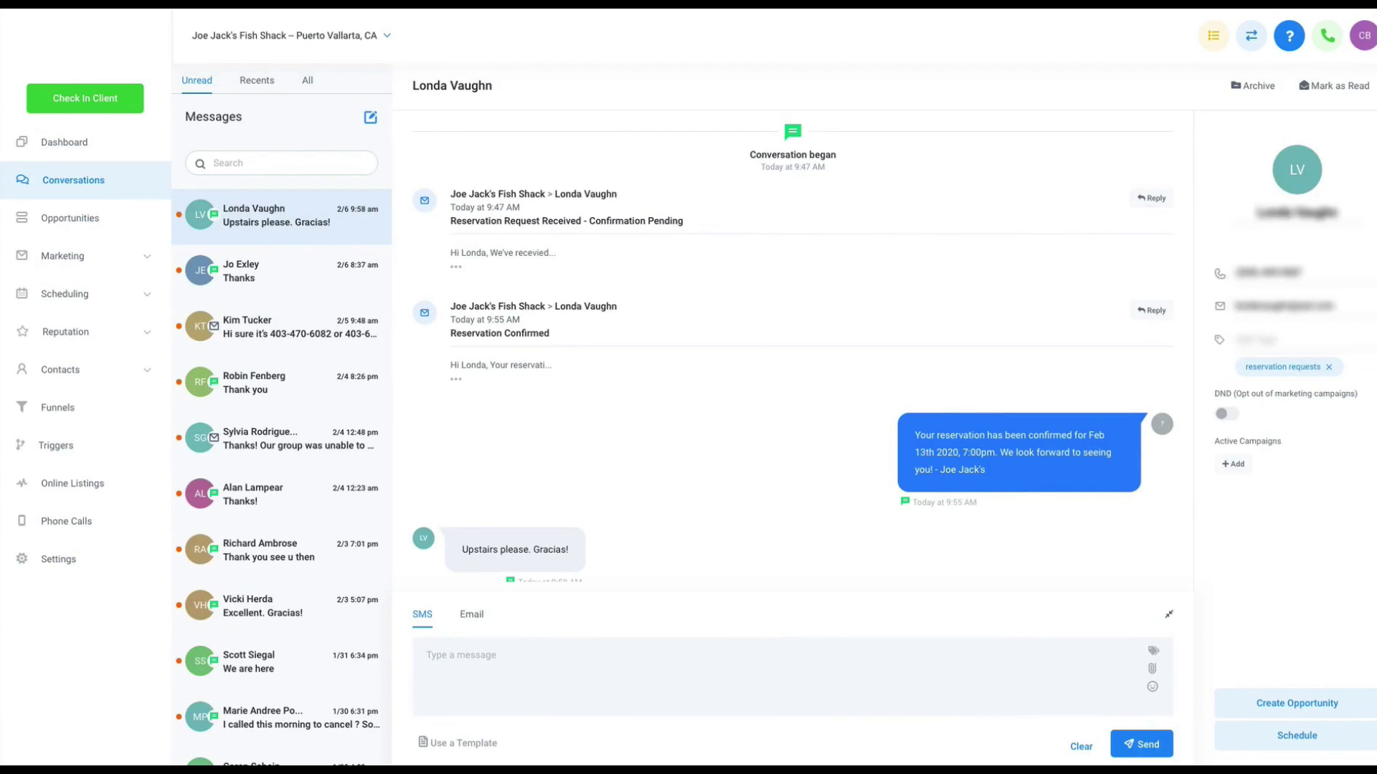
{"action": "scroll", "coordinate": [265, 402], "scroll_direction": "down", "scroll_amount": 5}
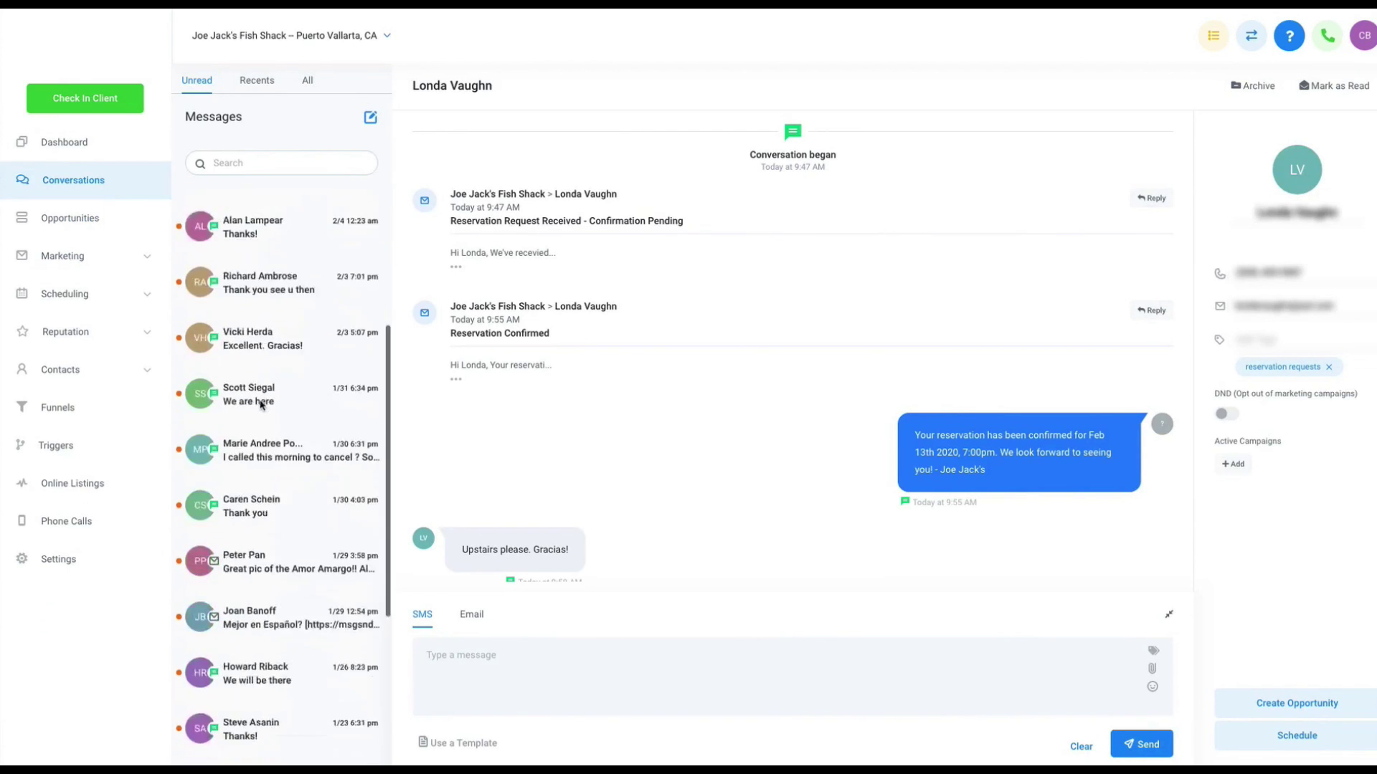
{"action": "scroll", "coordinate": [265, 401], "scroll_direction": "up", "scroll_amount": 5}
{"action": "scroll", "coordinate": [661, 329], "scroll_direction": "down", "scroll_amount": 1}
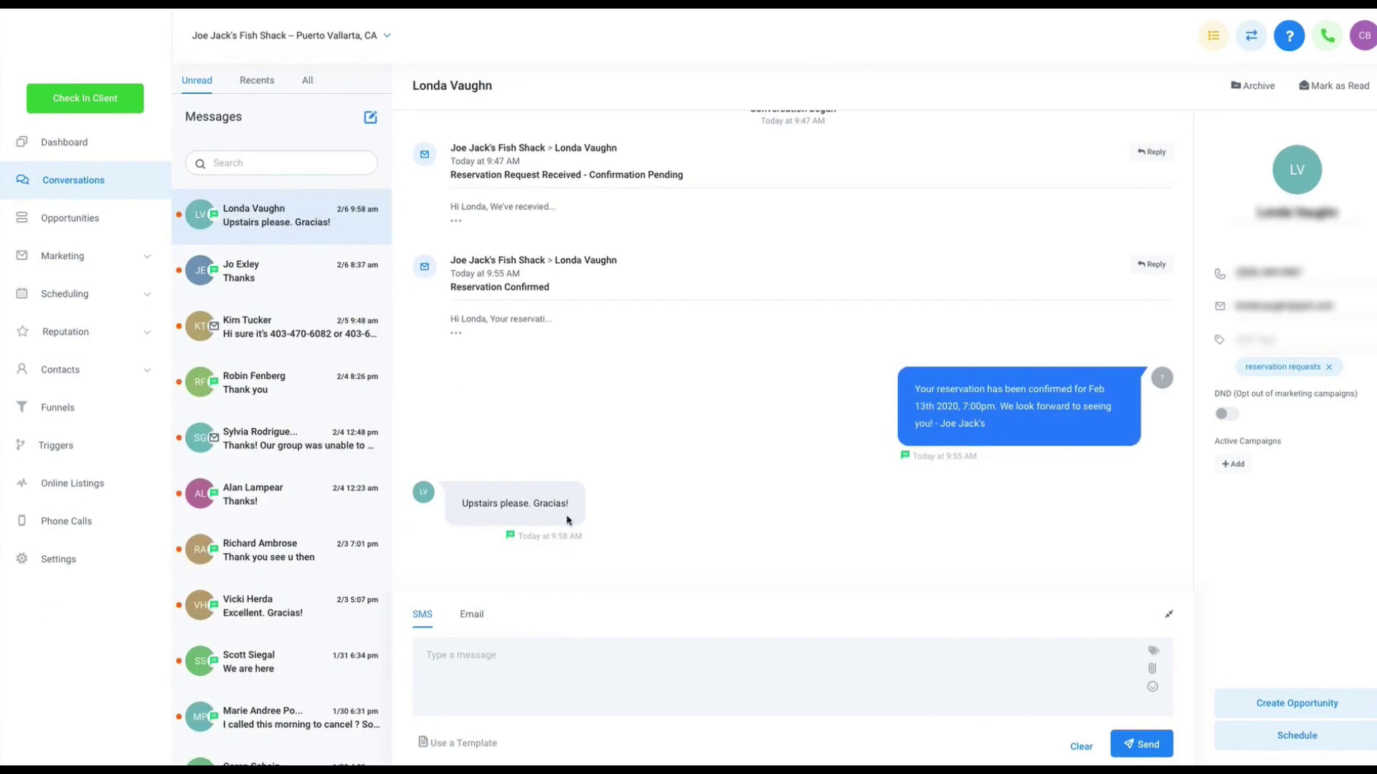
{"action": "left_click", "coordinate": [459, 335]}
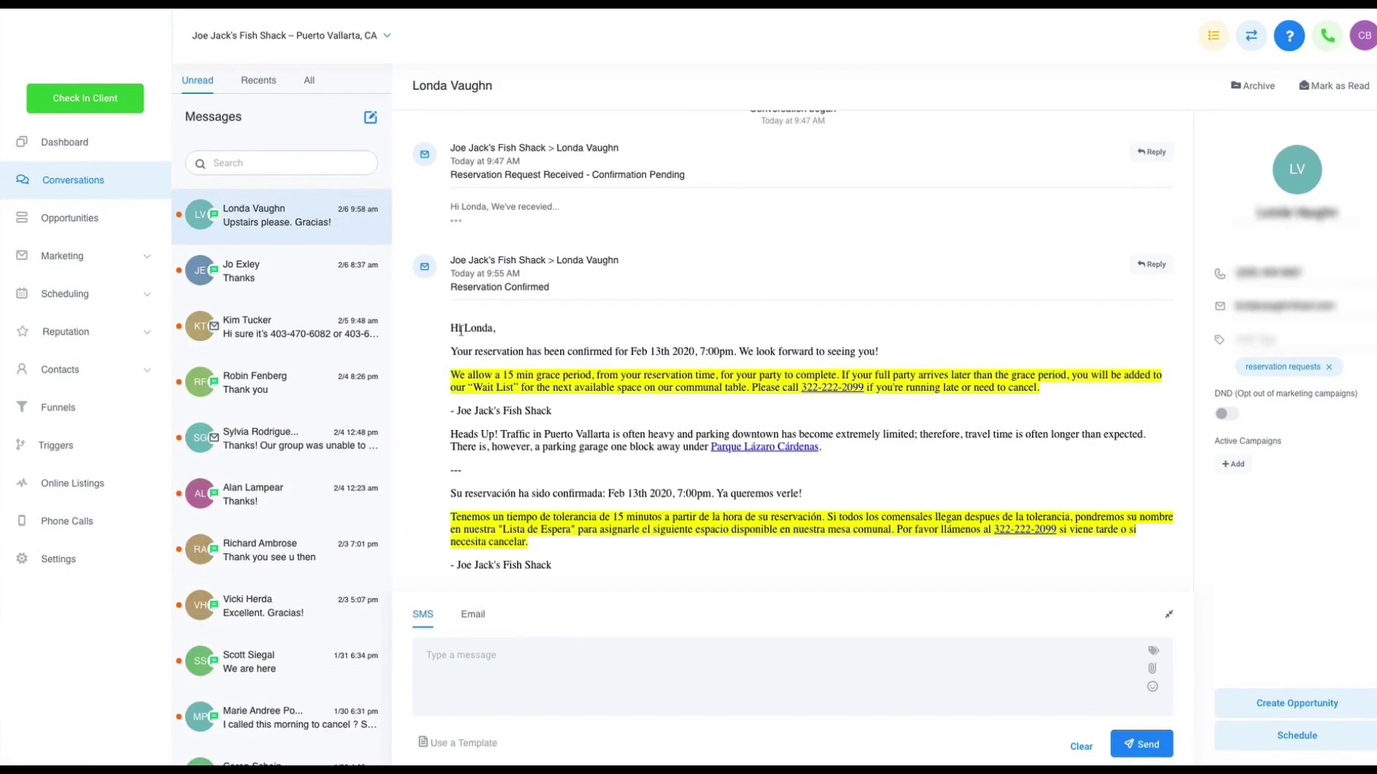
{"action": "scroll", "coordinate": [460, 331], "scroll_direction": "down", "scroll_amount": 5}
Toggle the reply composer between Email and SMS, then edit the first calendar's settings
{"action": "left_click", "coordinate": [473, 614]}
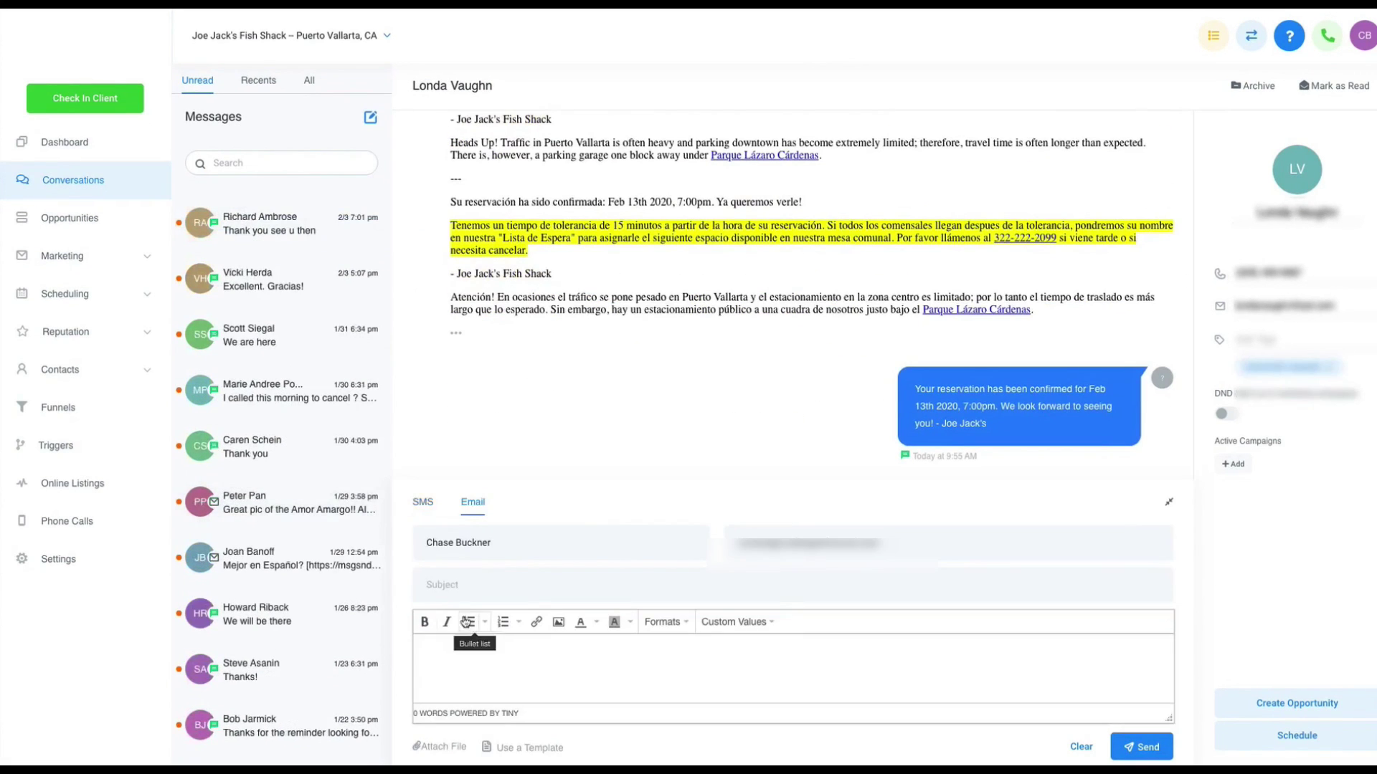
{"action": "left_click", "coordinate": [424, 503]}
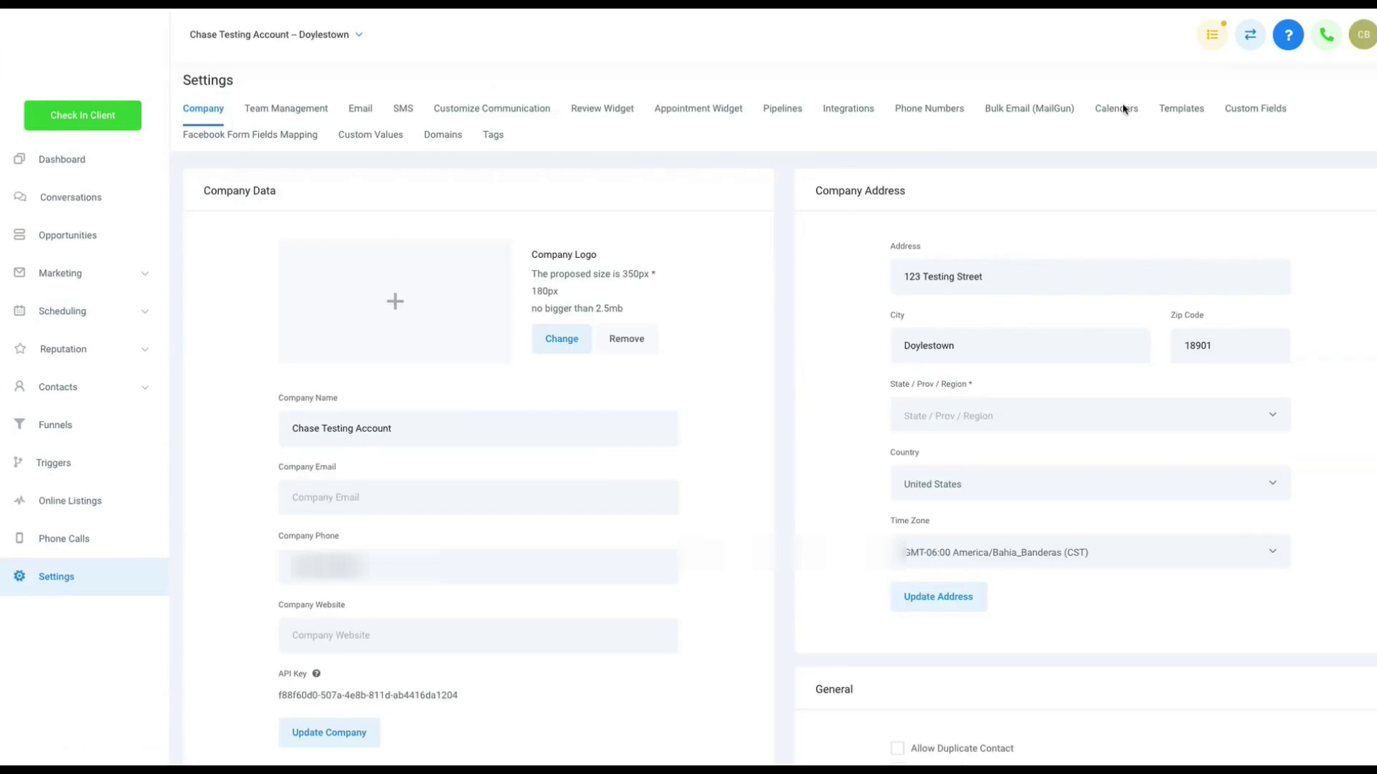
{"action": "left_click", "coordinate": [1120, 112]}
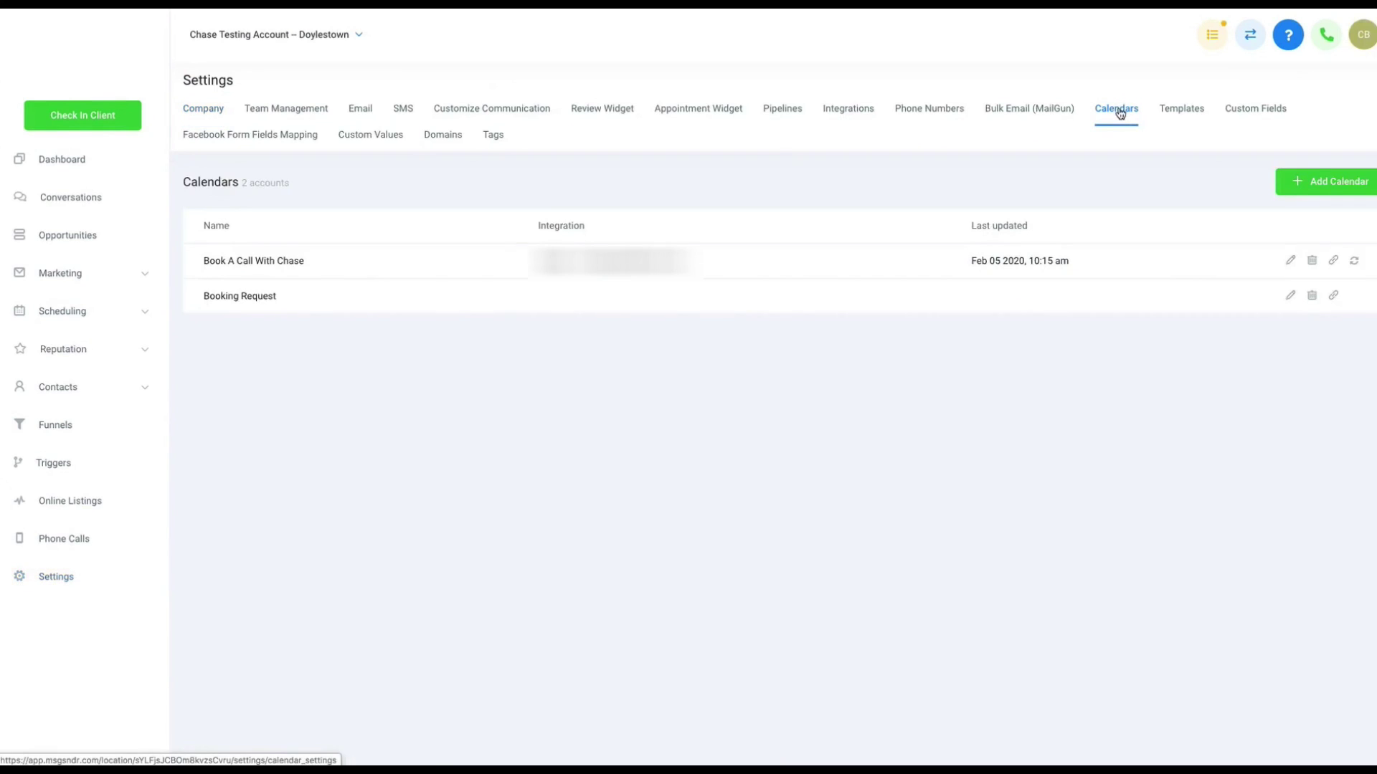
{"action": "left_click", "coordinate": [1292, 261]}
Confirm a booking time on the calendar page, then check an appointment's status options
{"action": "scroll", "coordinate": [688, 430], "scroll_direction": "down", "scroll_amount": 10}
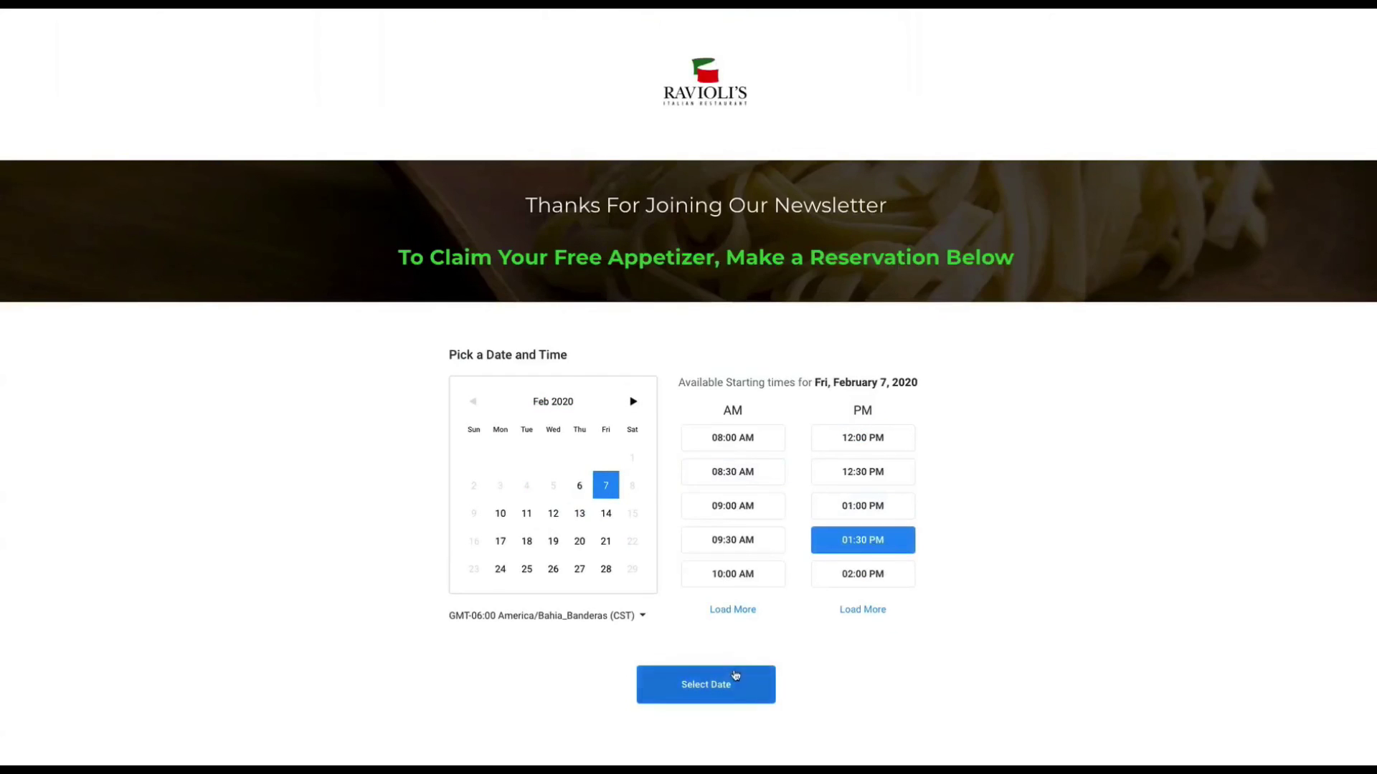
{"action": "left_click", "coordinate": [735, 684]}
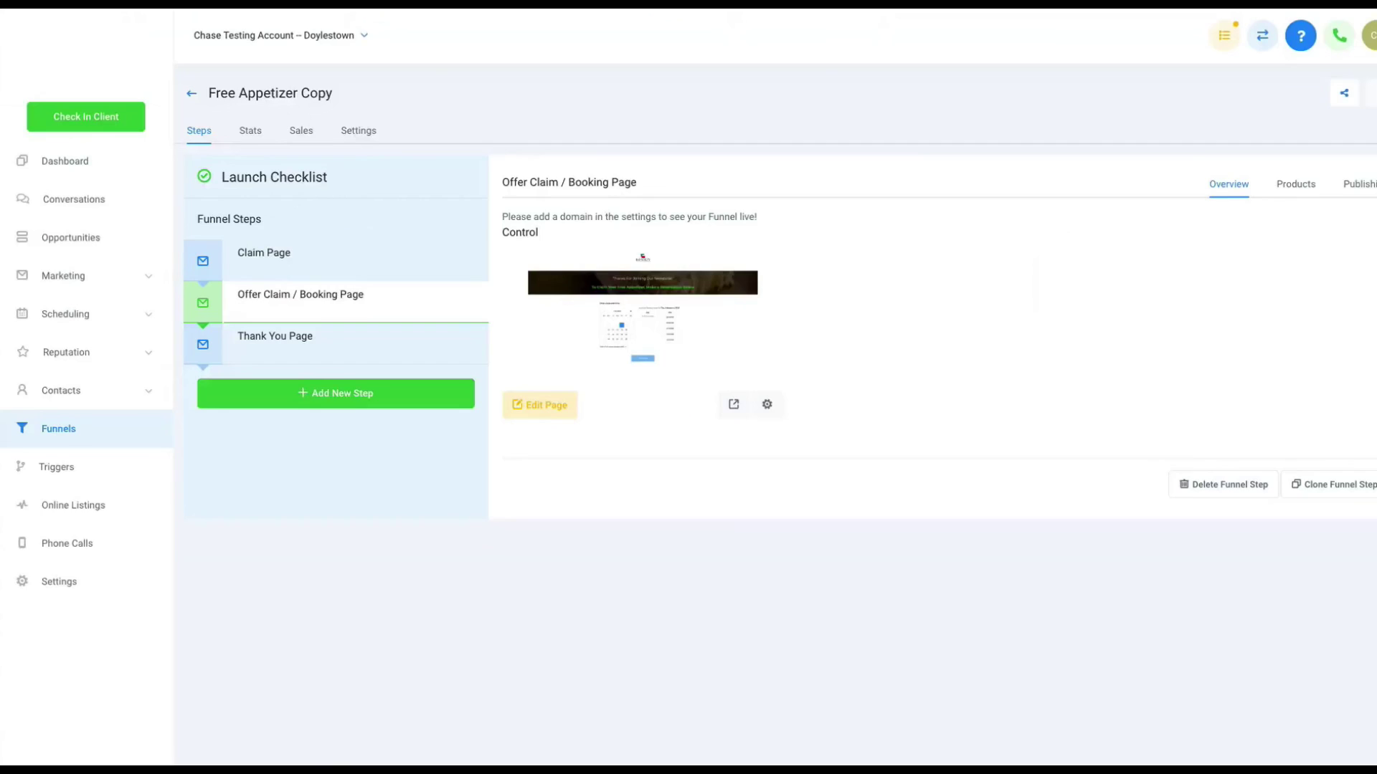
{"action": "left_click", "coordinate": [95, 313]}
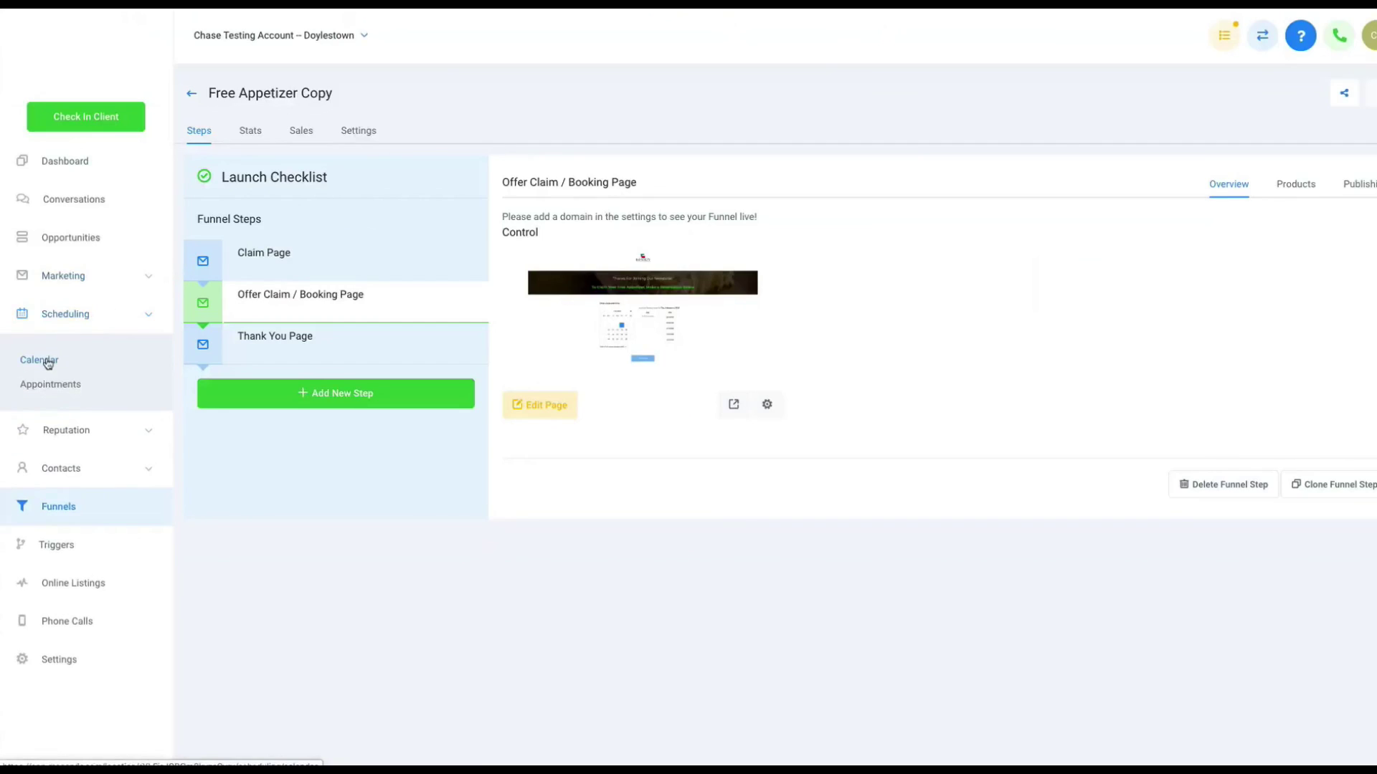
{"action": "left_click", "coordinate": [43, 360]}
{"action": "left_click", "coordinate": [52, 385]}
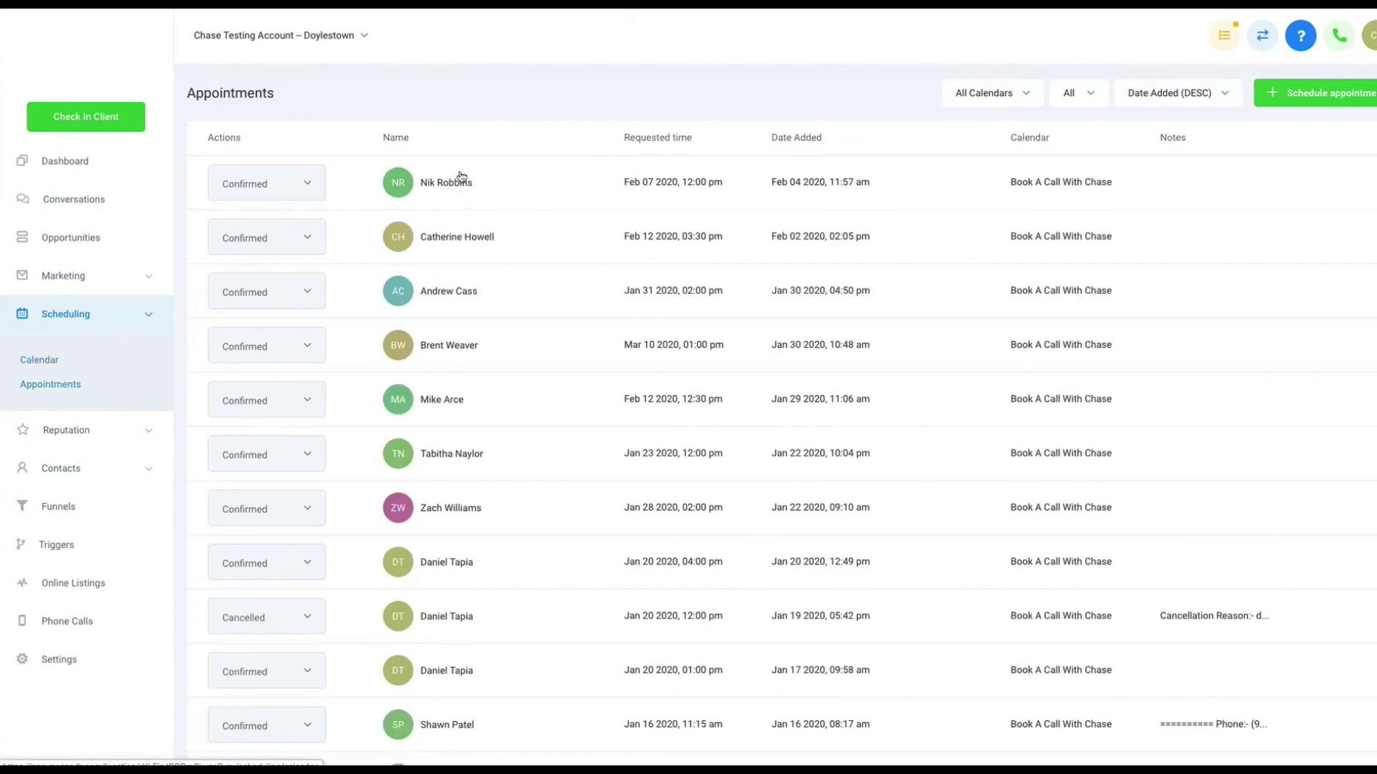
{"action": "left_click", "coordinate": [304, 184]}
{"action": "left_click", "coordinate": [317, 192]}
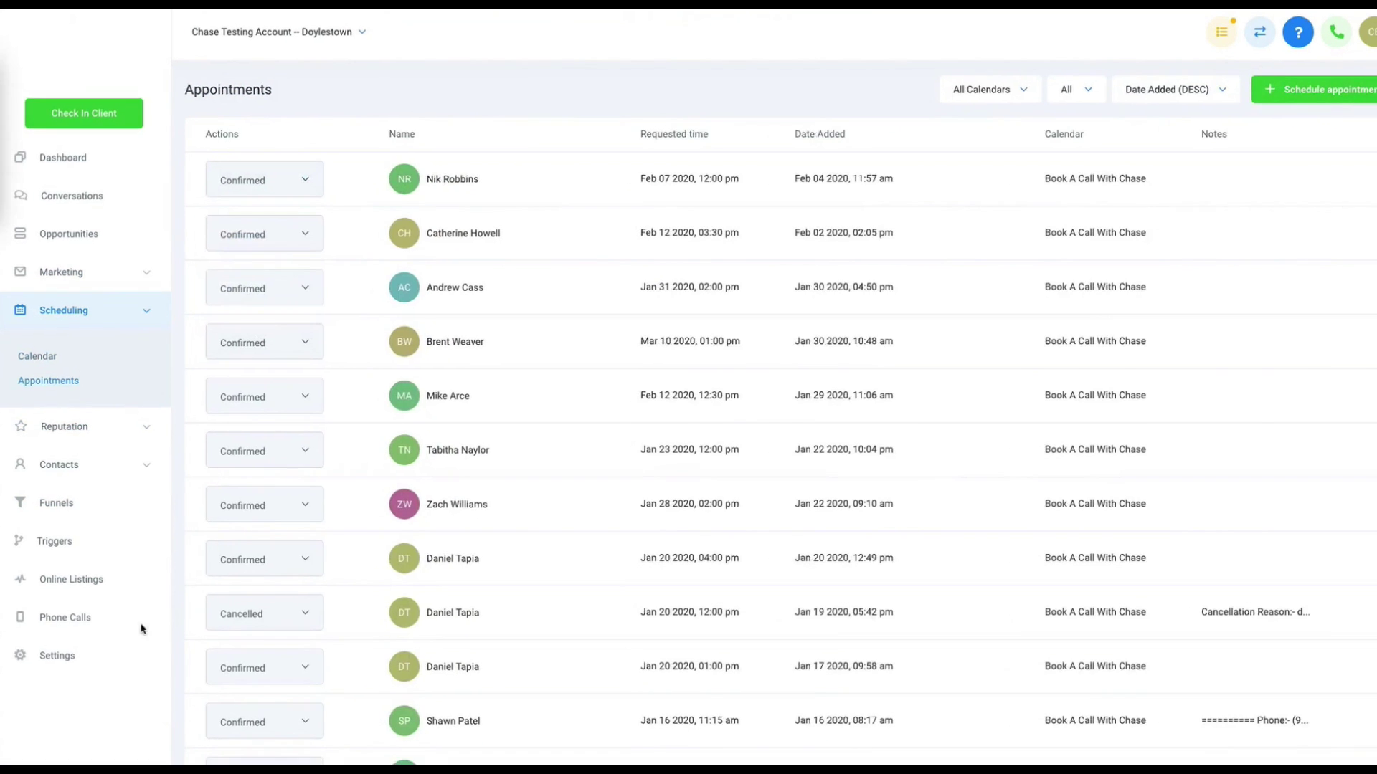
Open the review request email settings in account settings
{"action": "left_click", "coordinate": [72, 659]}
{"action": "left_click", "coordinate": [357, 120]}
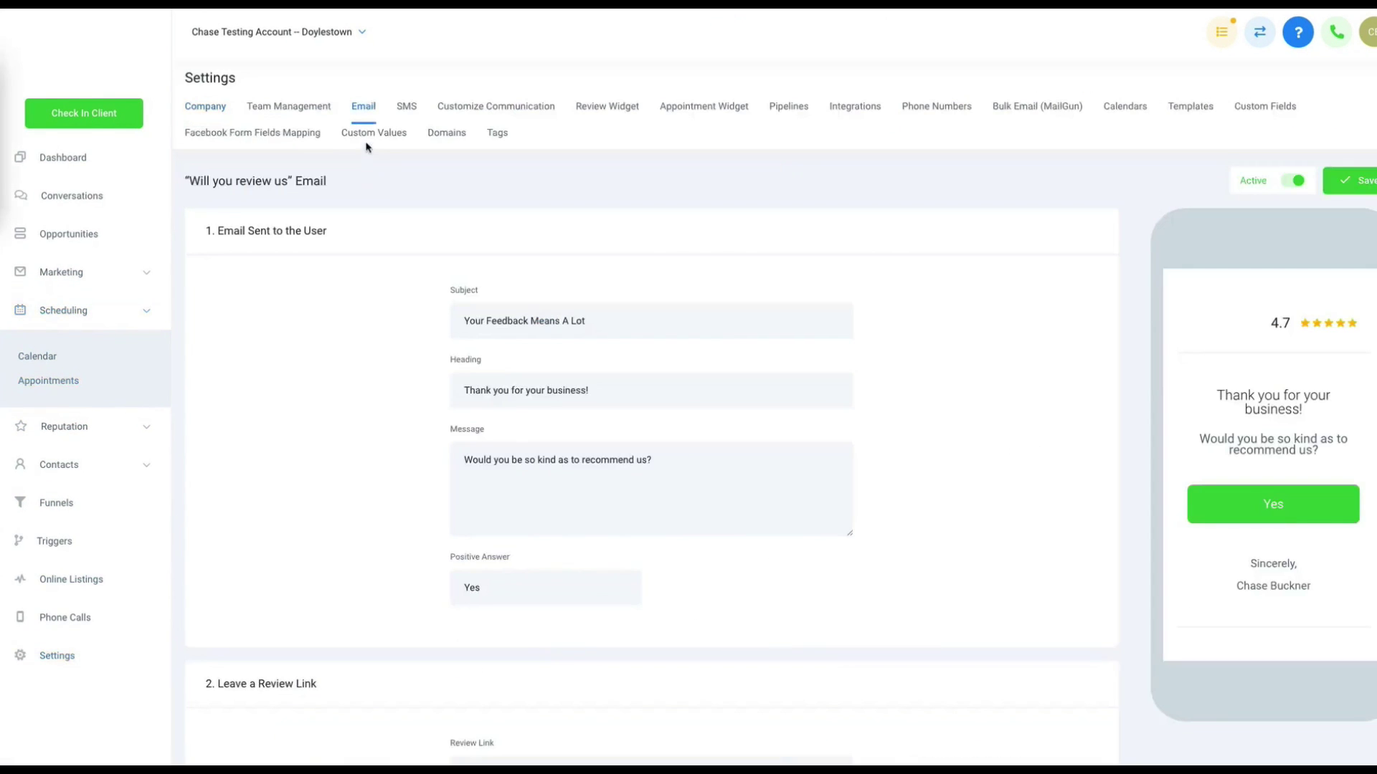
{"action": "scroll", "coordinate": [369, 165], "scroll_direction": "down", "scroll_amount": 2}
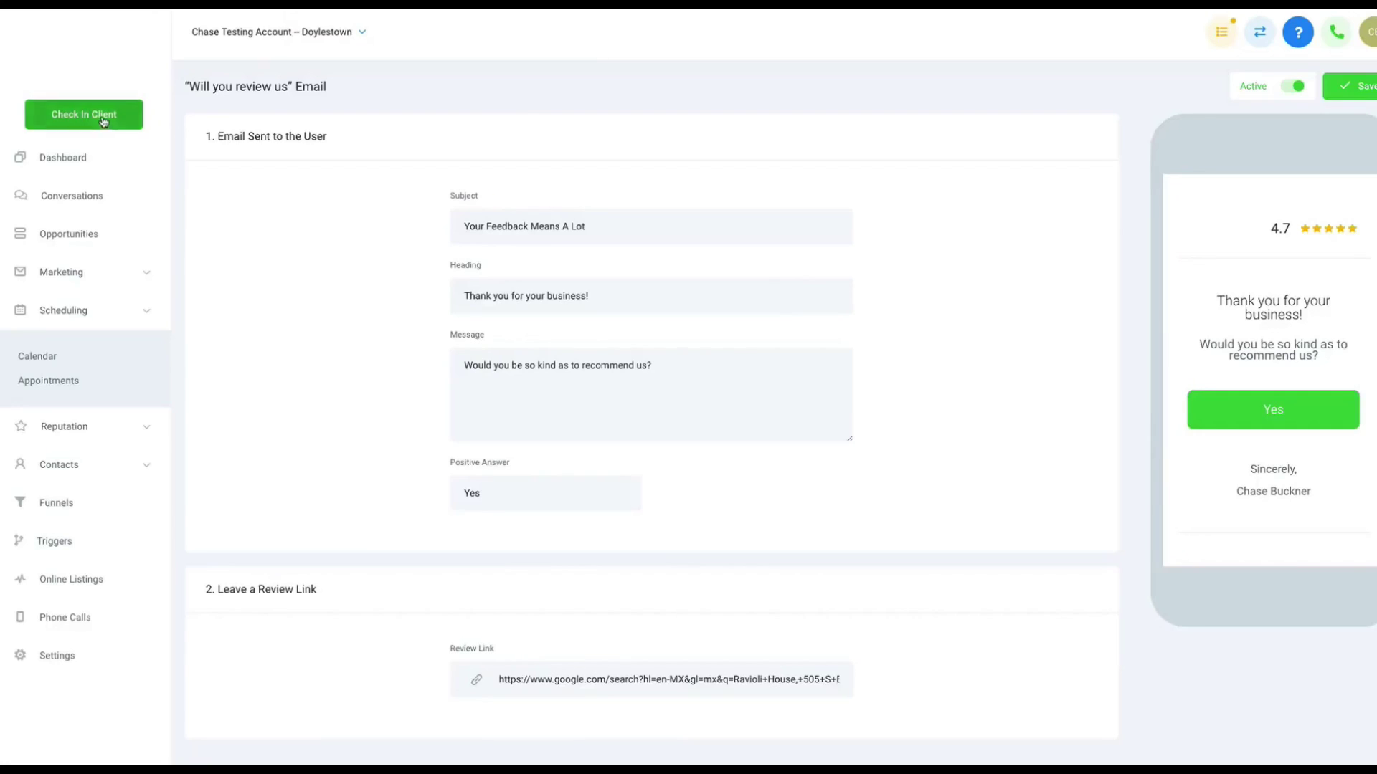
Start and cancel a client check-in, then open the list of customer reviews
{"action": "left_click", "coordinate": [104, 121]}
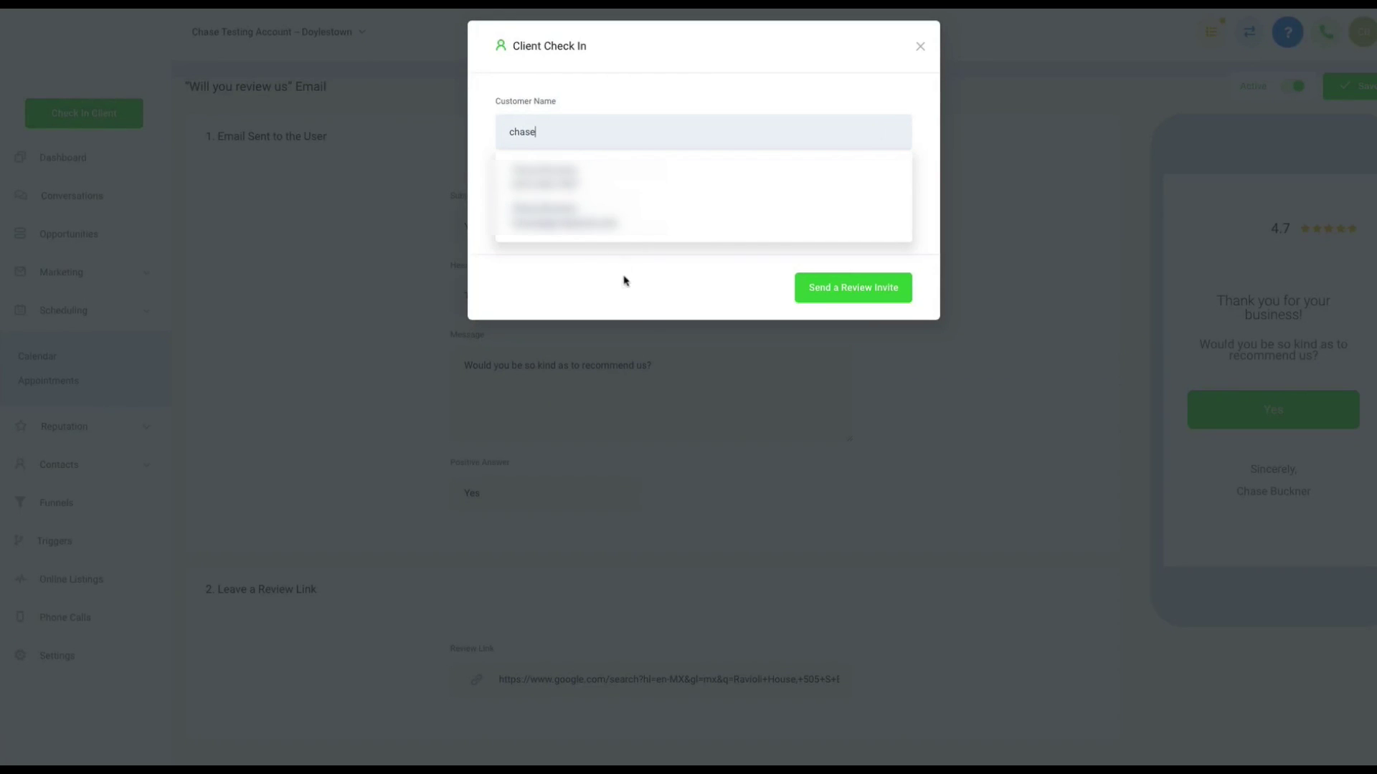
{"action": "left_click", "coordinate": [648, 399]}
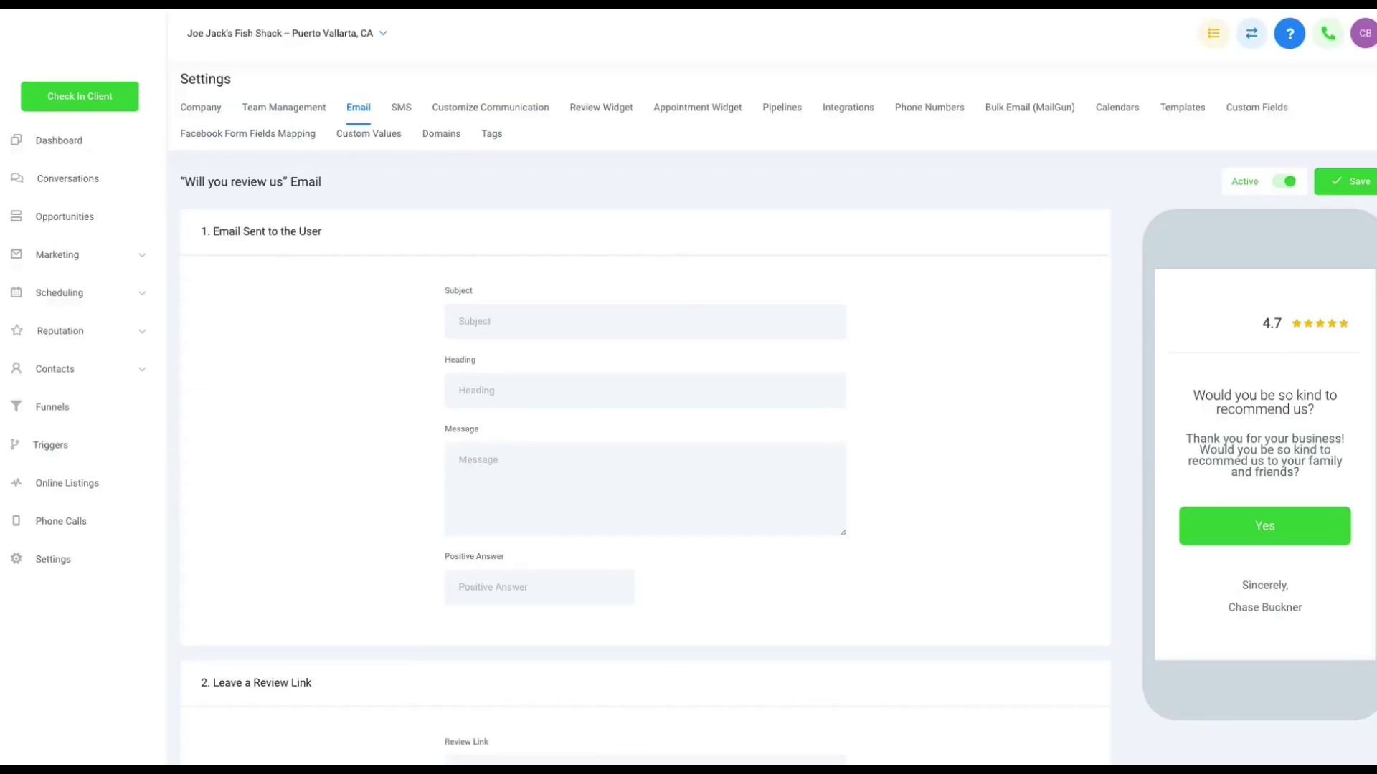
{"action": "left_click", "coordinate": [63, 337]}
{"action": "left_click", "coordinate": [36, 379]}
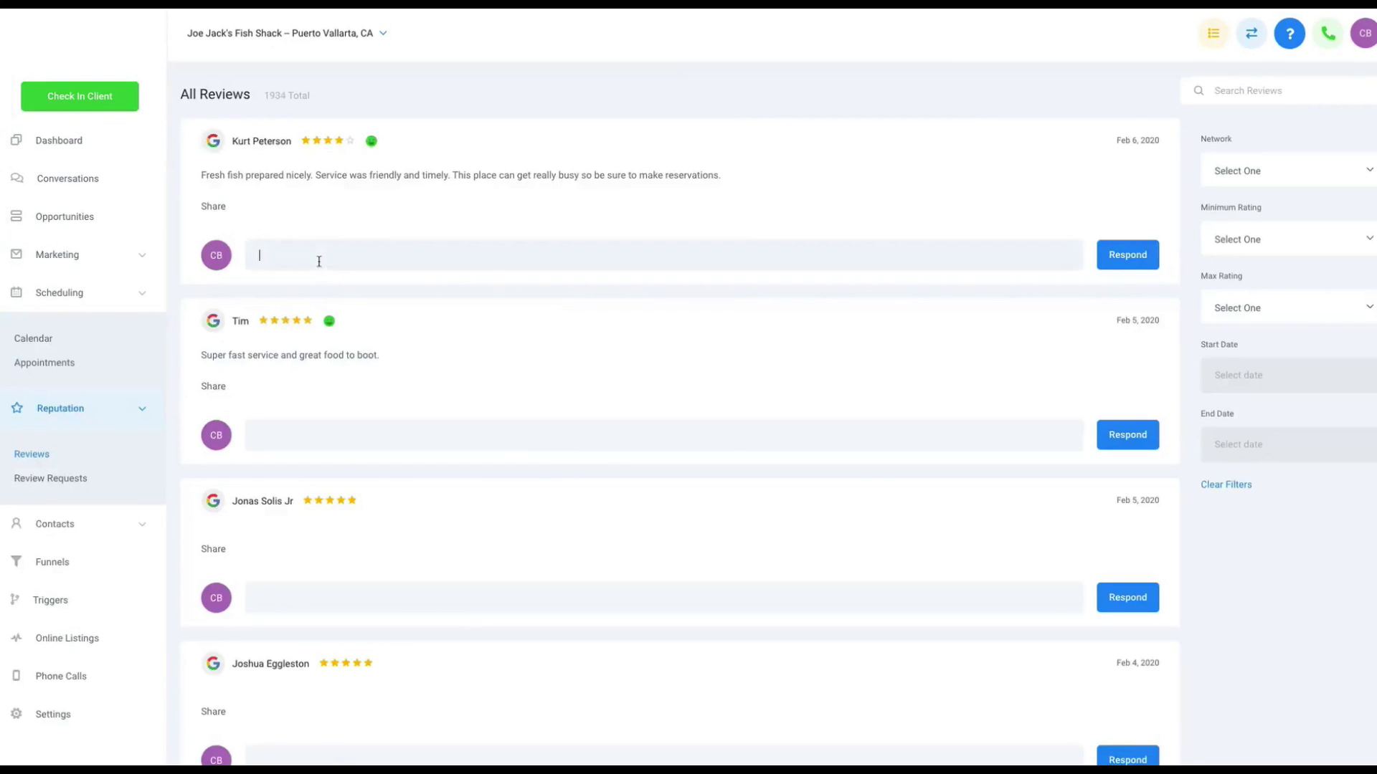
Begin a thank-you reply to a review, then view the dashboard's review summaries
{"action": "type", "text": "Thanks J"}
{"action": "left_click", "coordinate": [64, 142]}
{"action": "scroll", "coordinate": [337, 461], "scroll_direction": "down", "scroll_amount": 10}
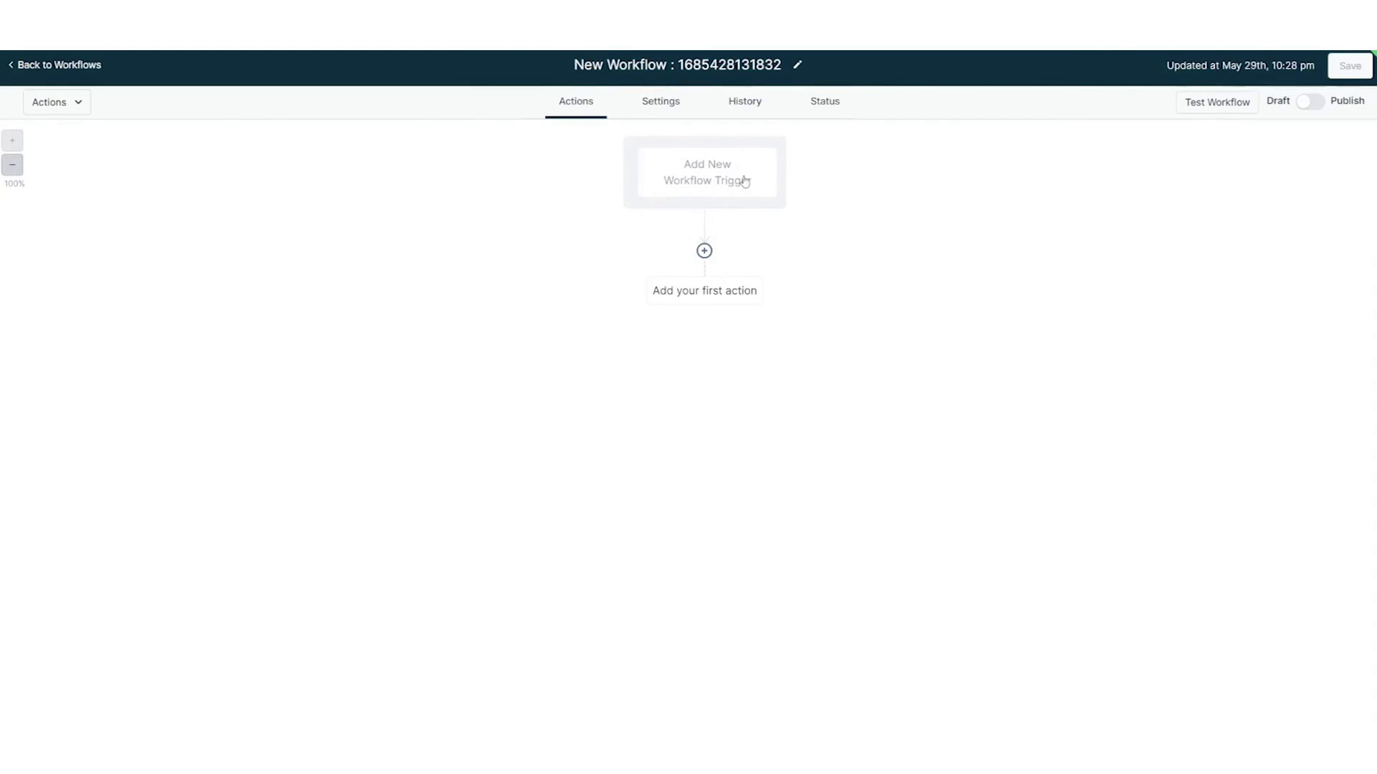
Choose Customer Replied as the workflow trigger
{"action": "left_click", "coordinate": [744, 182]}
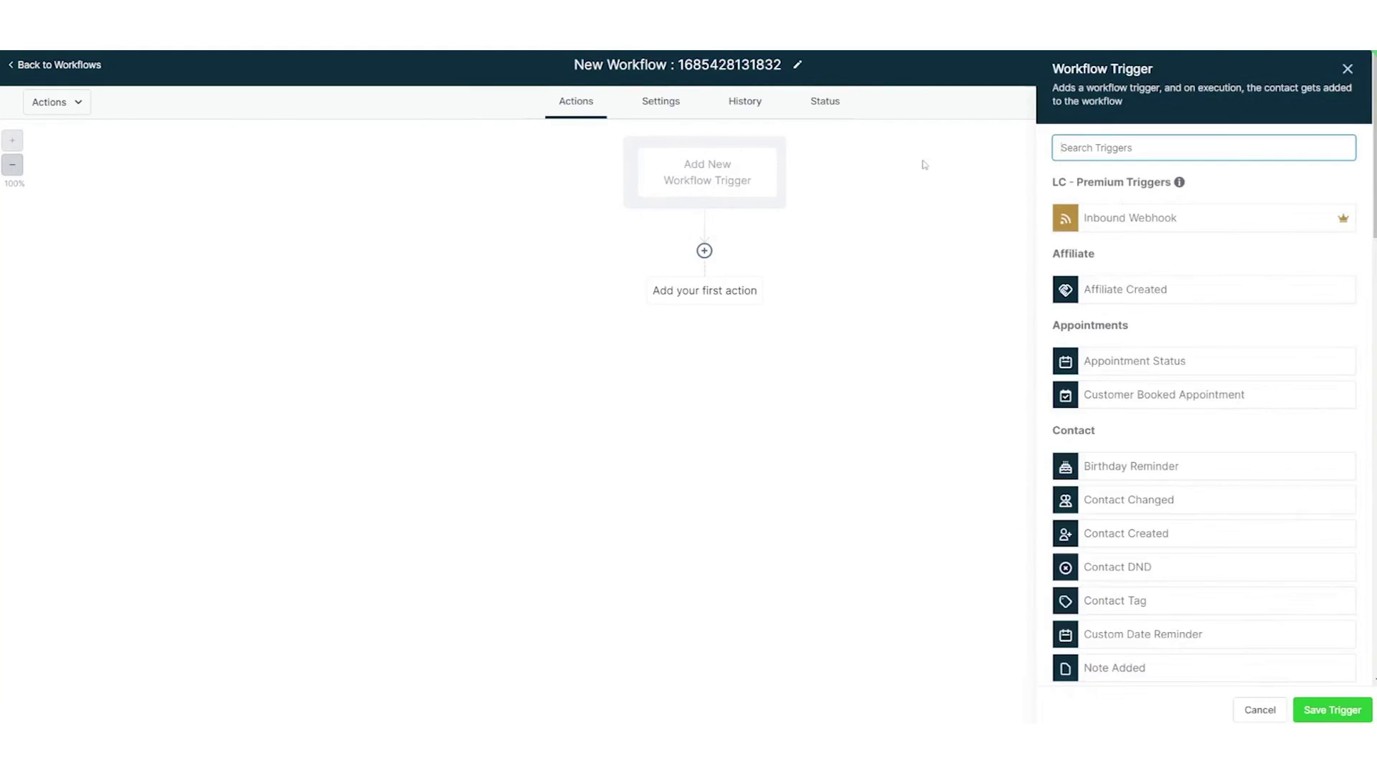
{"action": "type", "text": "custom"}
{"action": "left_click", "coordinate": [1137, 363]}
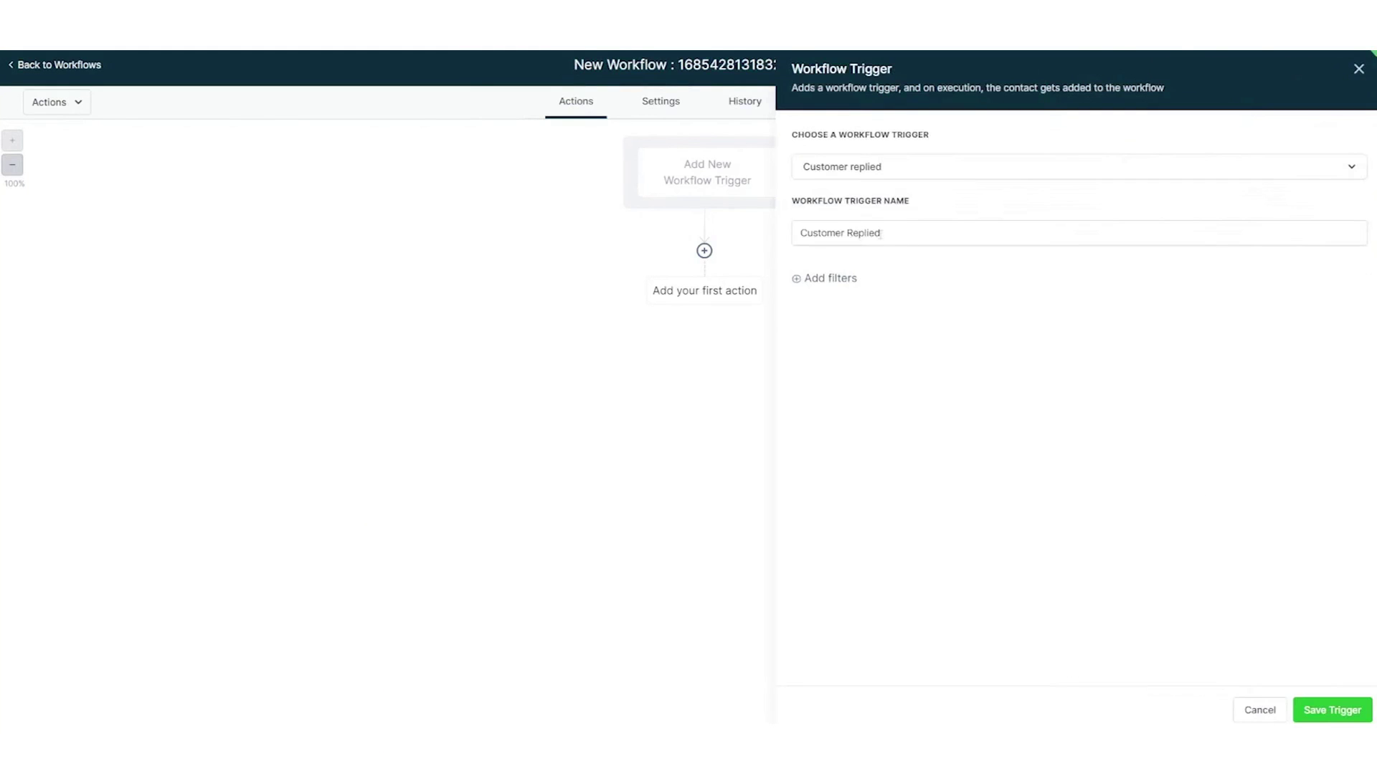
Filter the trigger to messages containing the phrase 'Hello' and save it
{"action": "left_click", "coordinate": [832, 278]}
{"action": "left_click", "coordinate": [848, 300]}
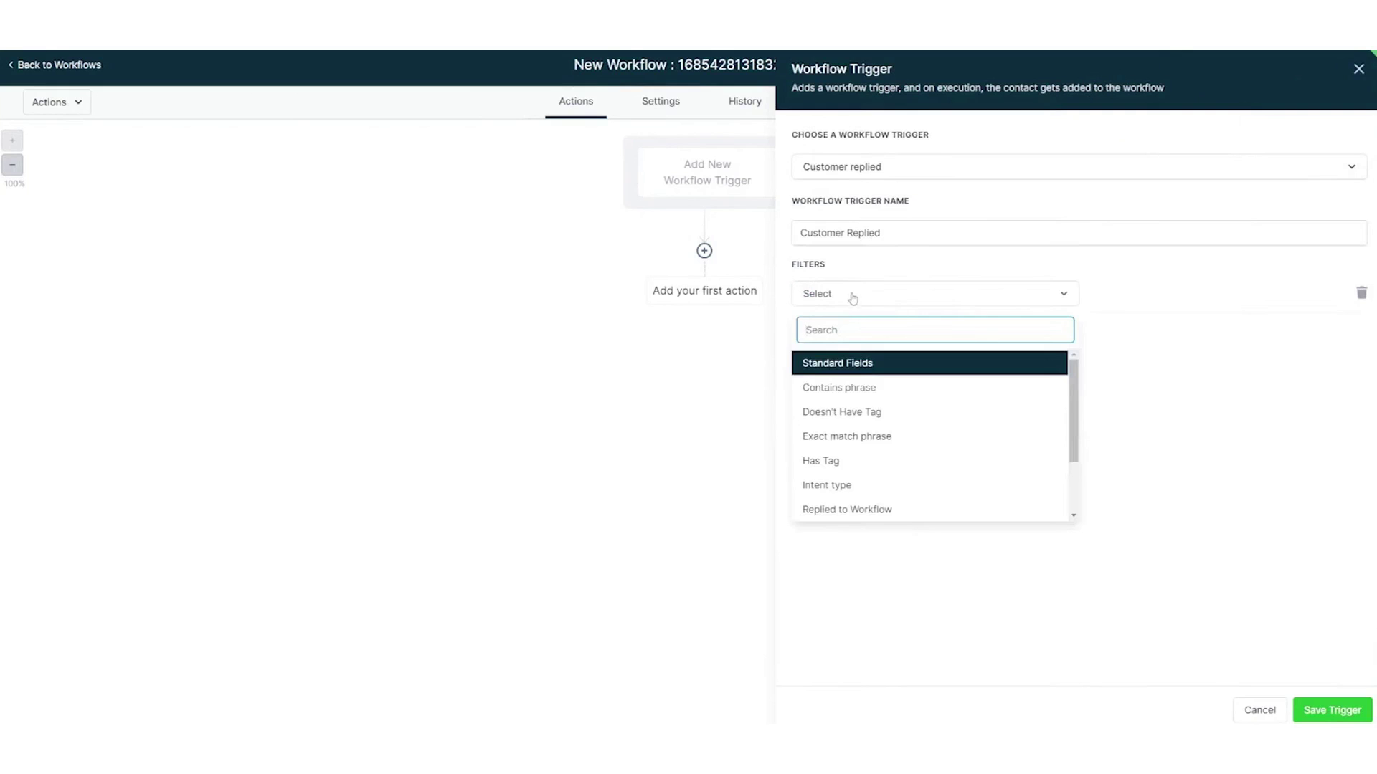
{"action": "scroll", "coordinate": [860, 431], "scroll_direction": "down", "scroll_amount": 3}
{"action": "left_click", "coordinate": [852, 503]}
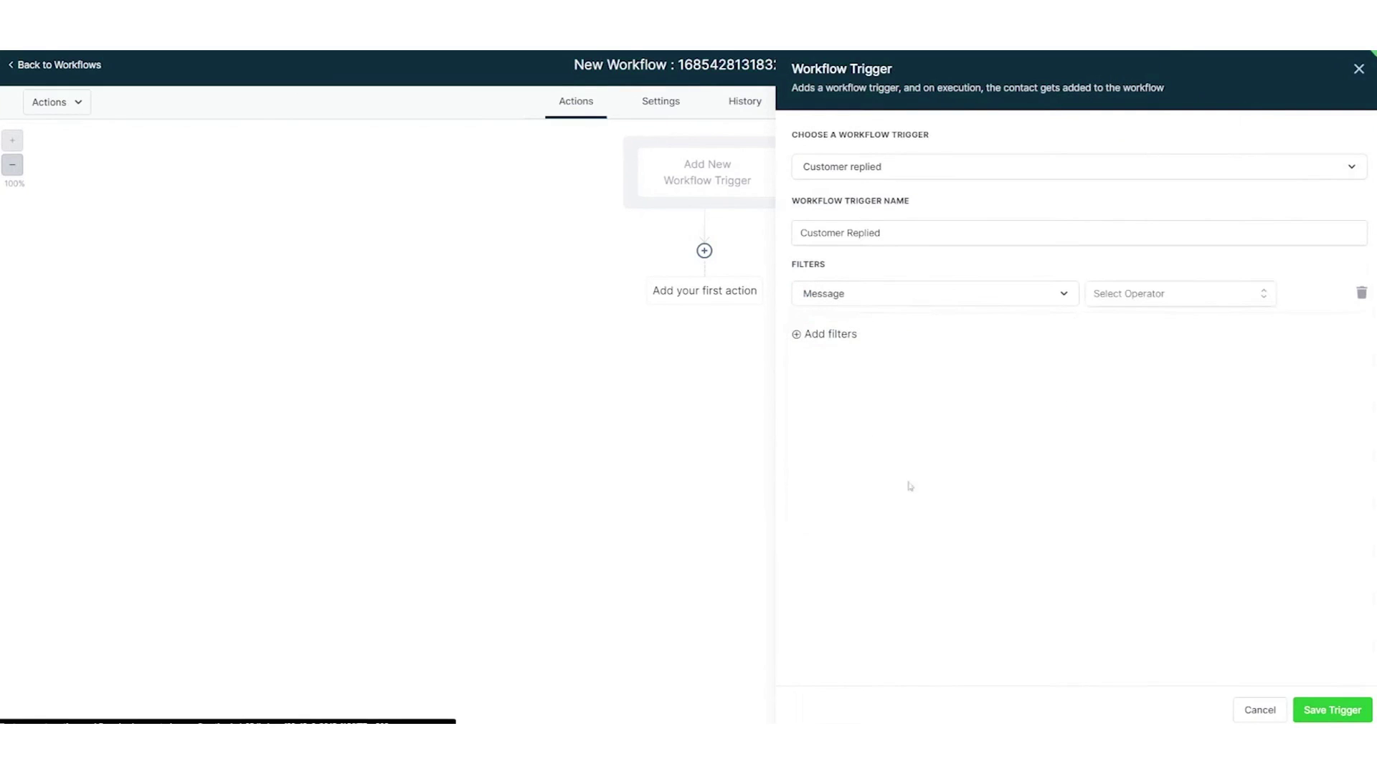
{"action": "left_click", "coordinate": [1153, 307]}
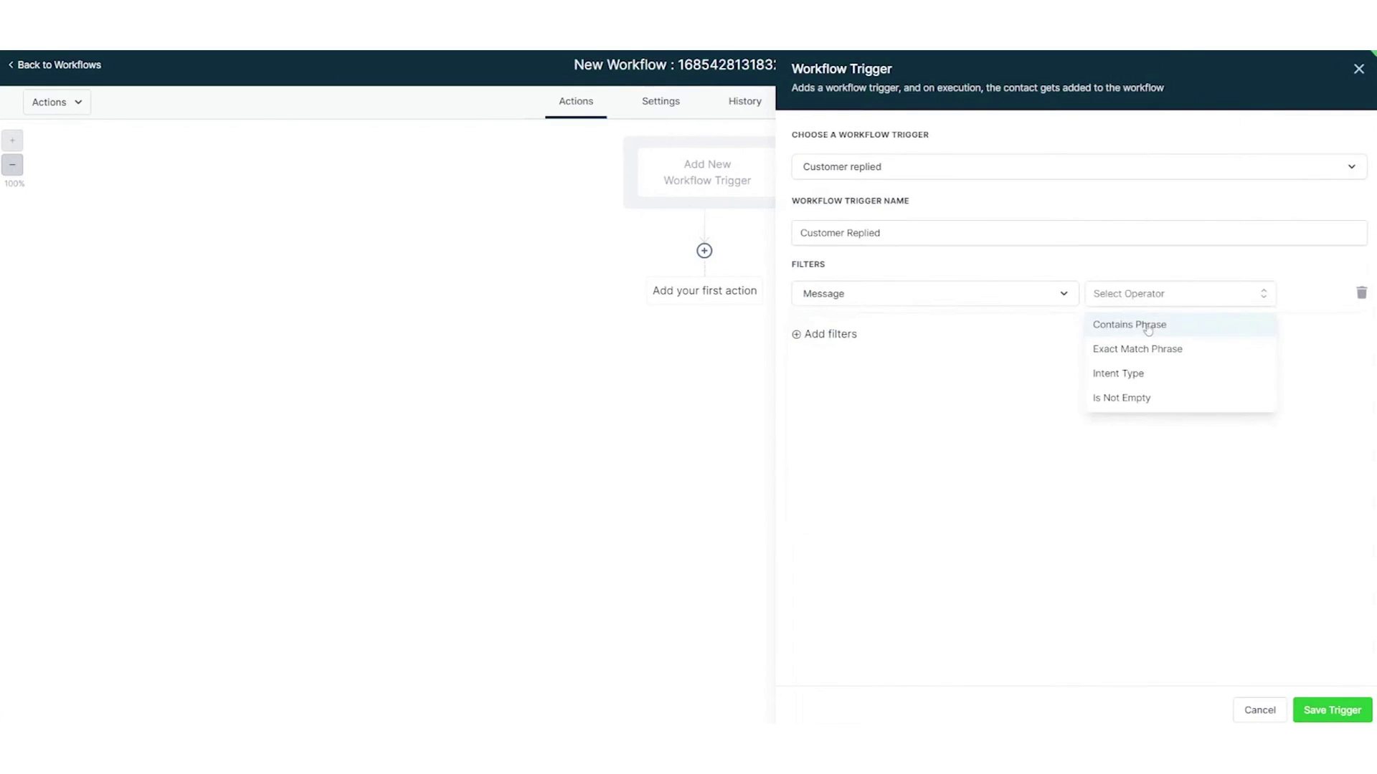
{"action": "left_click", "coordinate": [1113, 323]}
{"action": "left_click", "coordinate": [1208, 297]}
{"action": "type", "text": "Hello"}
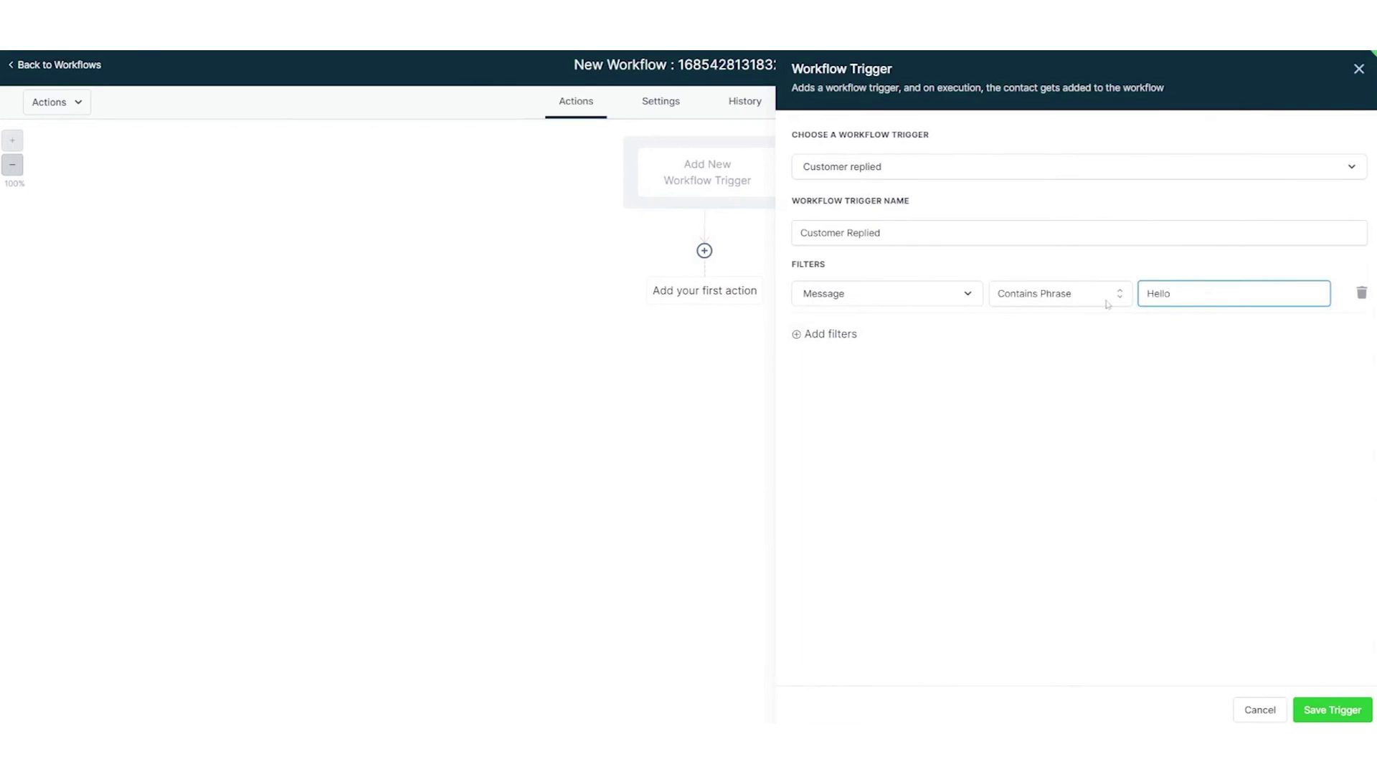
{"action": "left_click", "coordinate": [1326, 710]}
{"action": "left_click", "coordinate": [704, 273]}
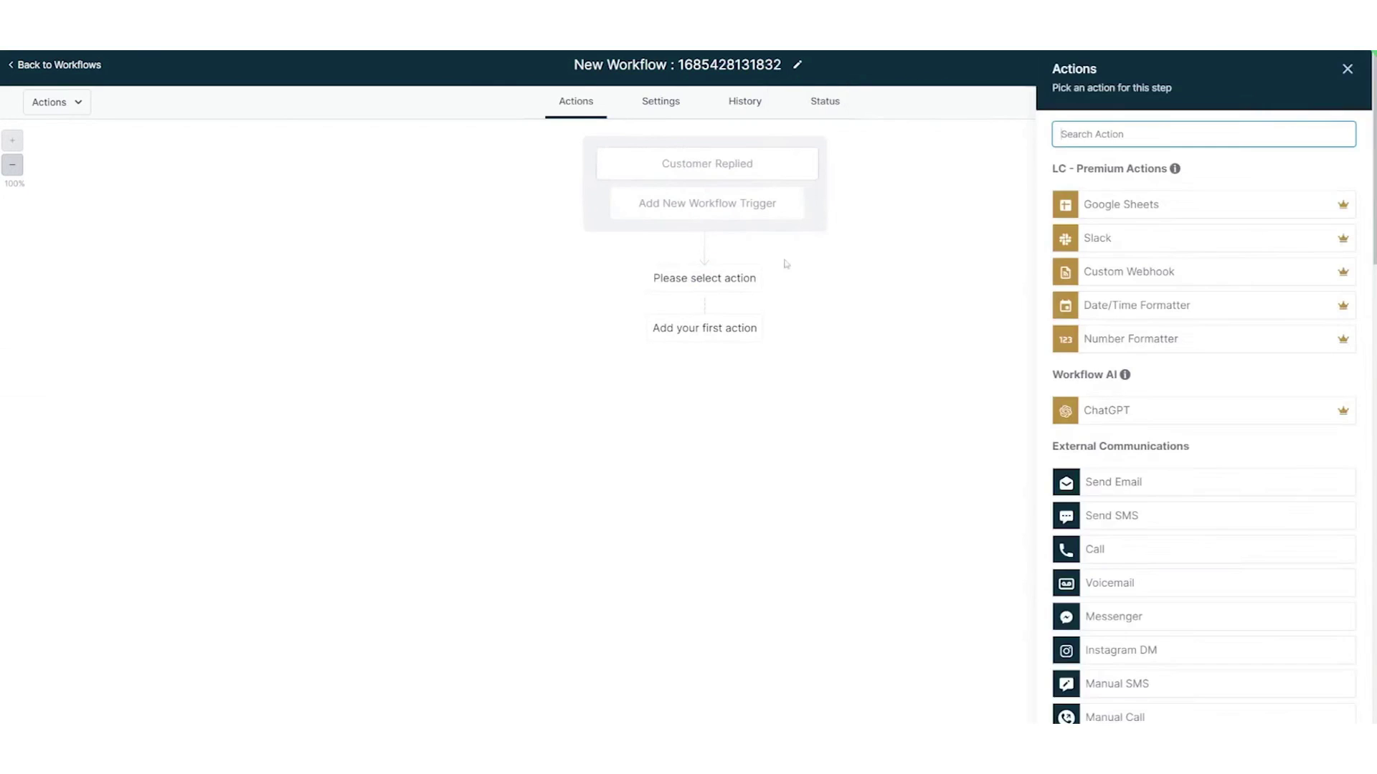
Add a ChatGPT action prompting a reply that pitches the interested customer onto a call
{"action": "left_click", "coordinate": [1136, 410]}
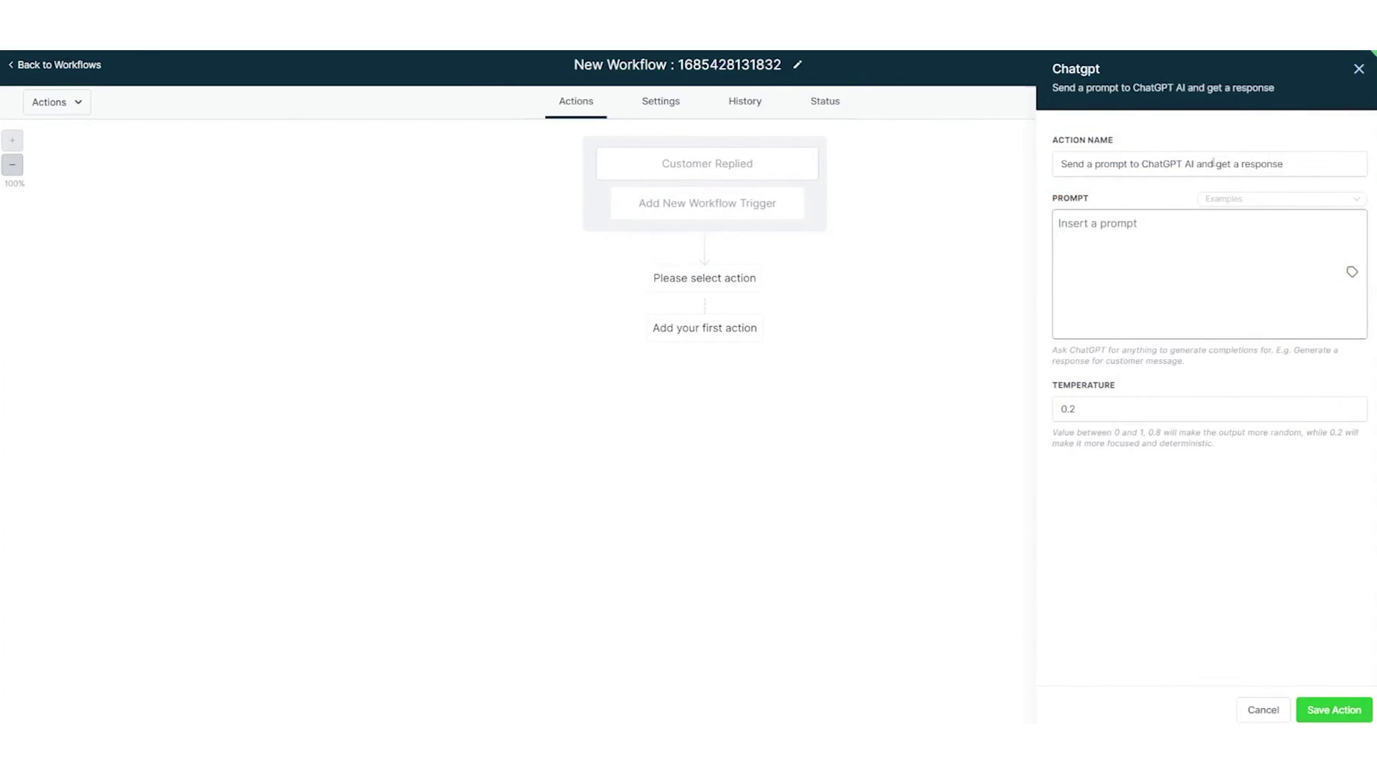
{"action": "left_click", "coordinate": [1102, 241]}
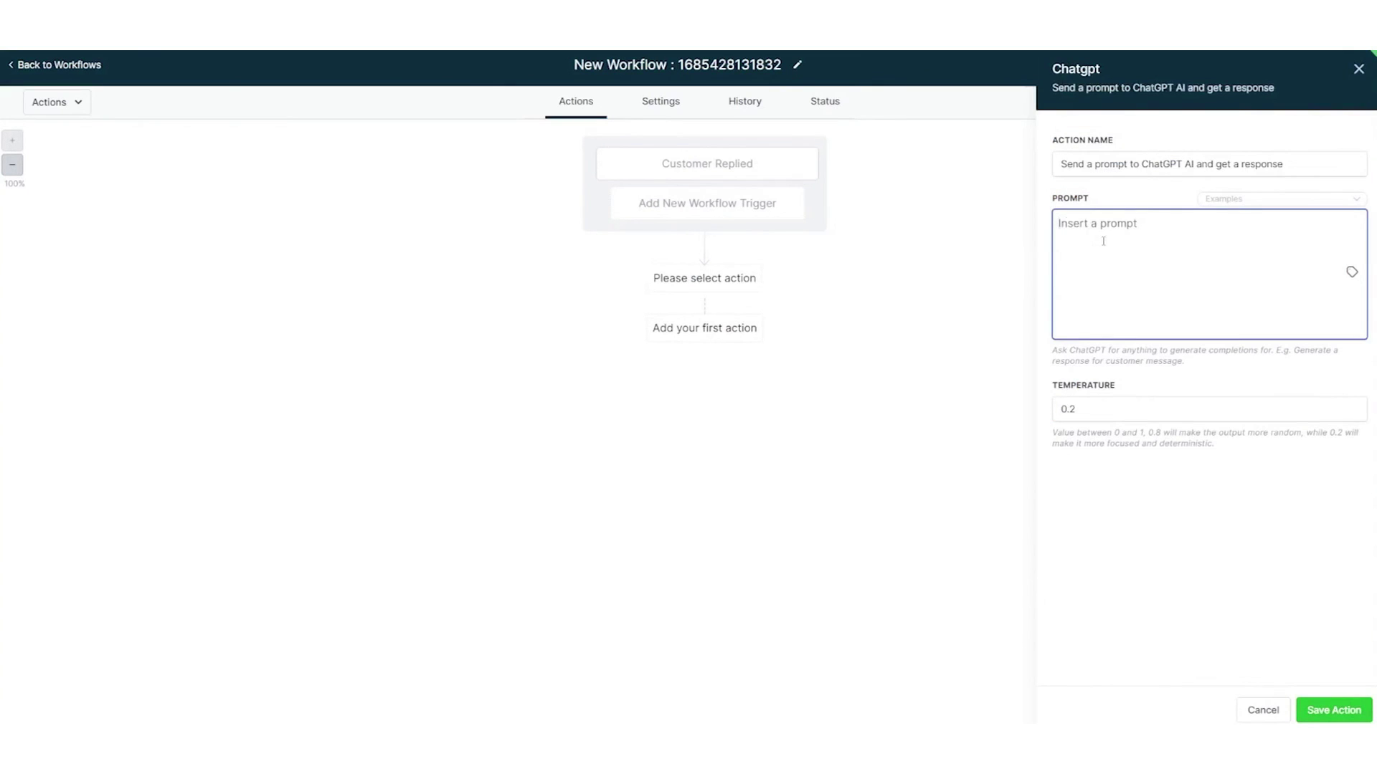
{"action": "type", "text": "Create a reply message "}
{"action": "type", "text": "to my email where "}
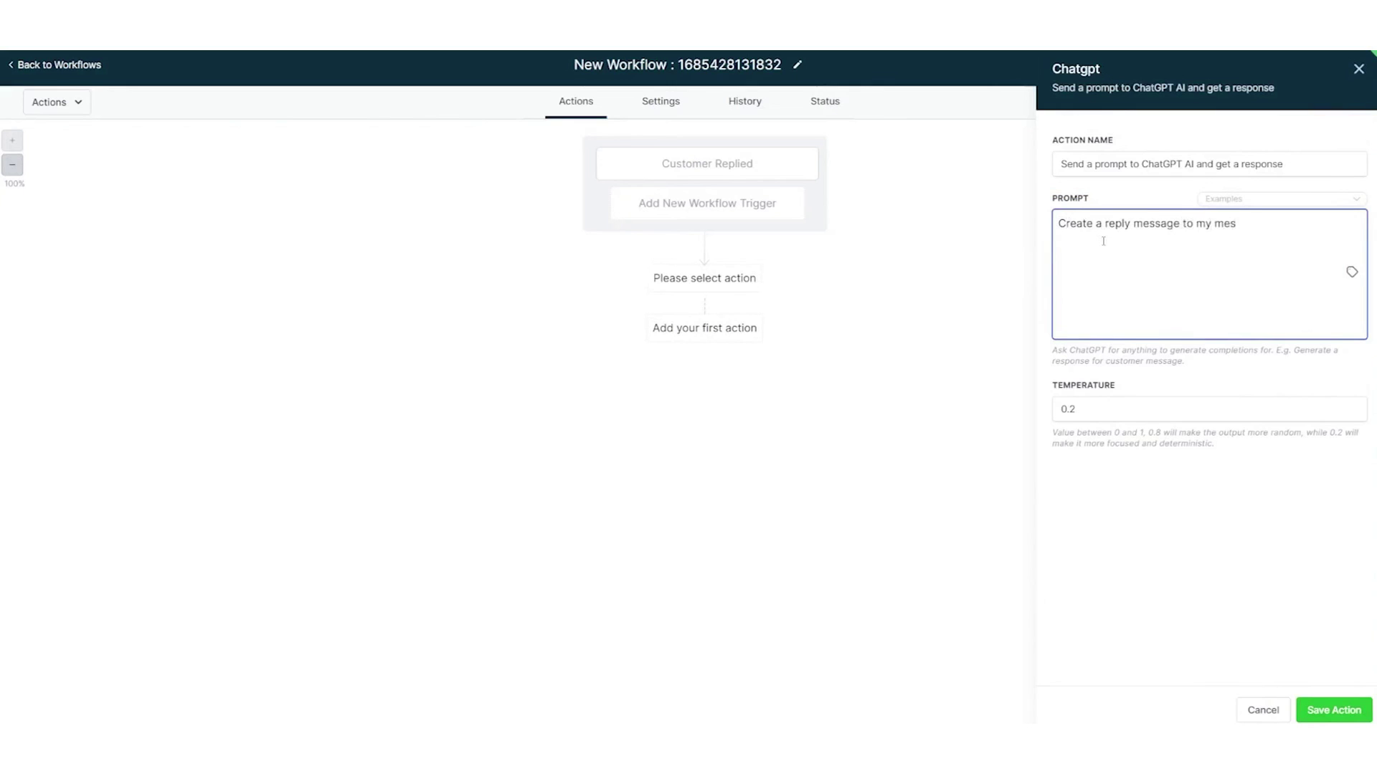
{"action": "type", "text": "I promoted one of my ser"}
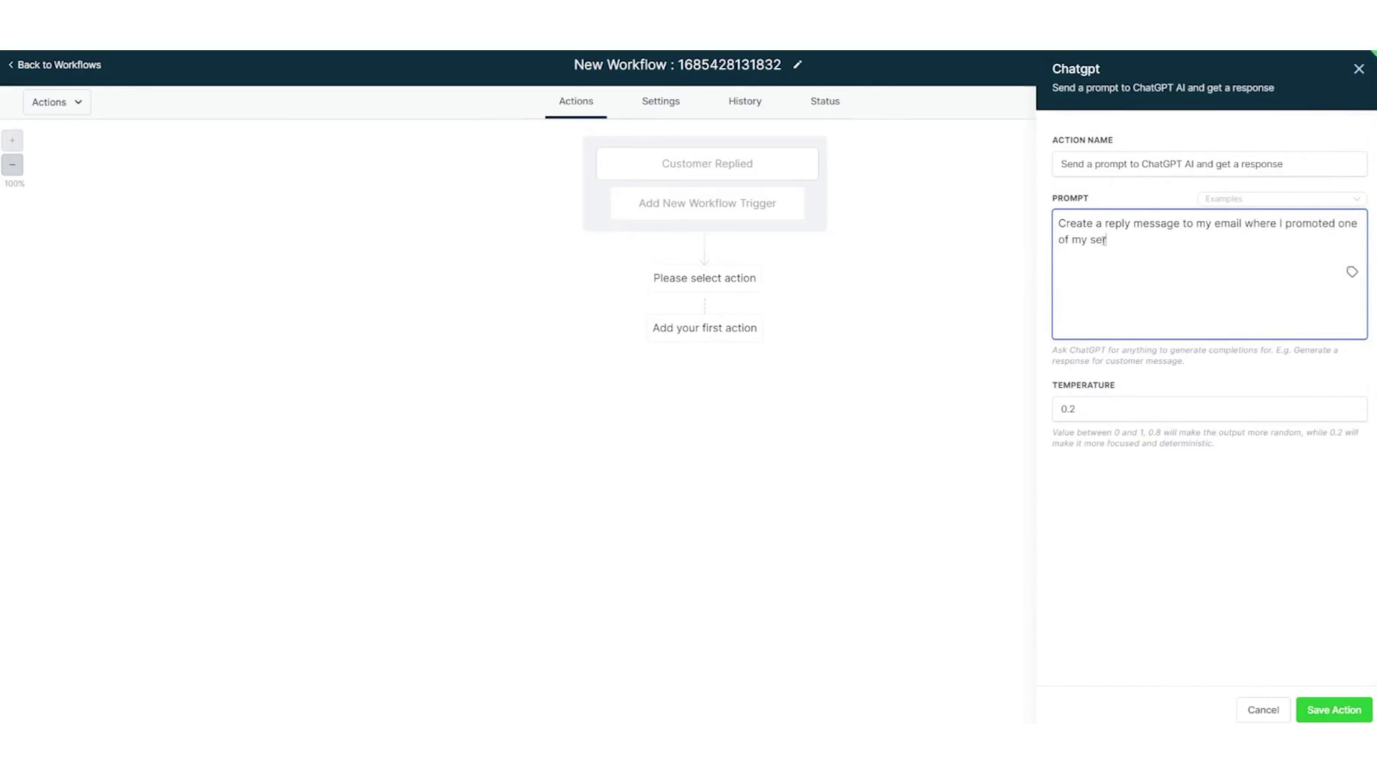
{"action": "type", "text": "vices, my customer is inte"}
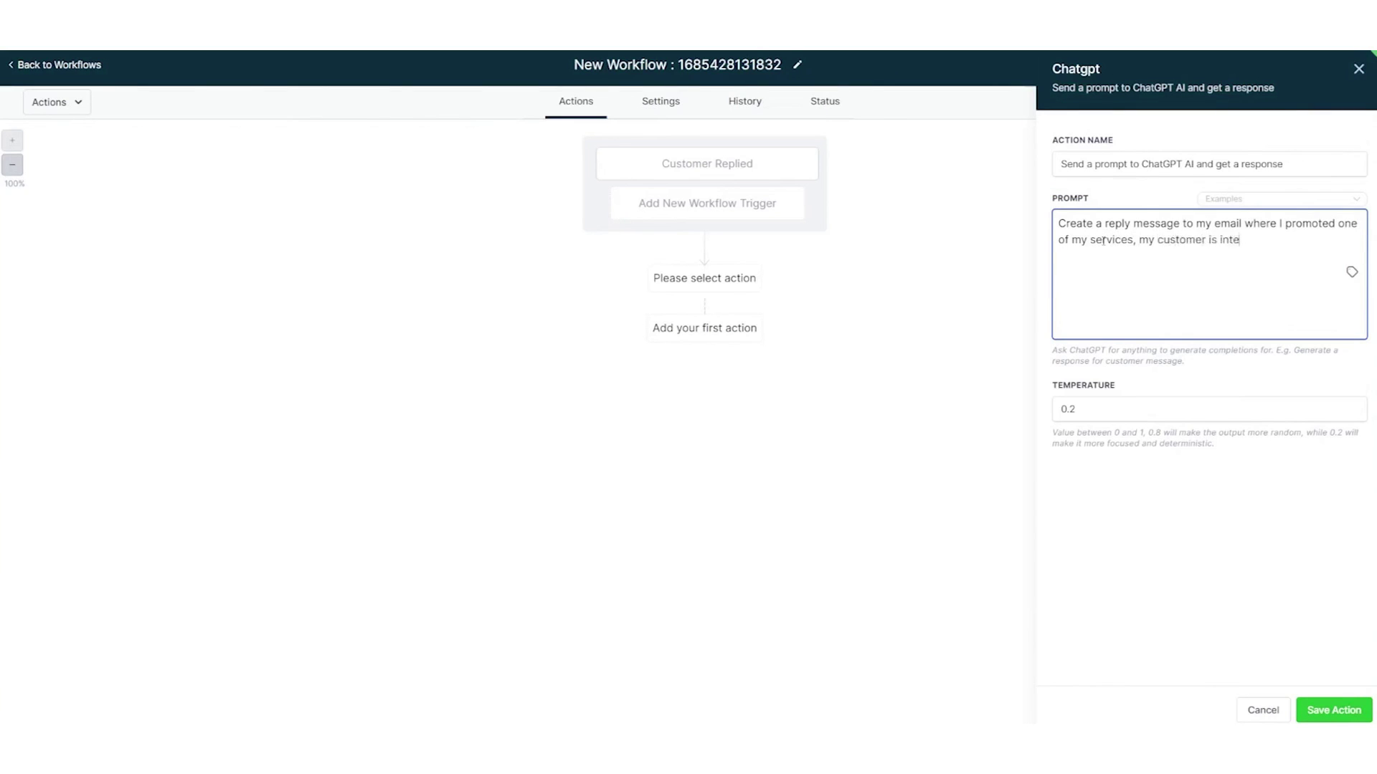
{"action": "type", "text": "rested in my service so I would need to pitch him to get him on the call."}
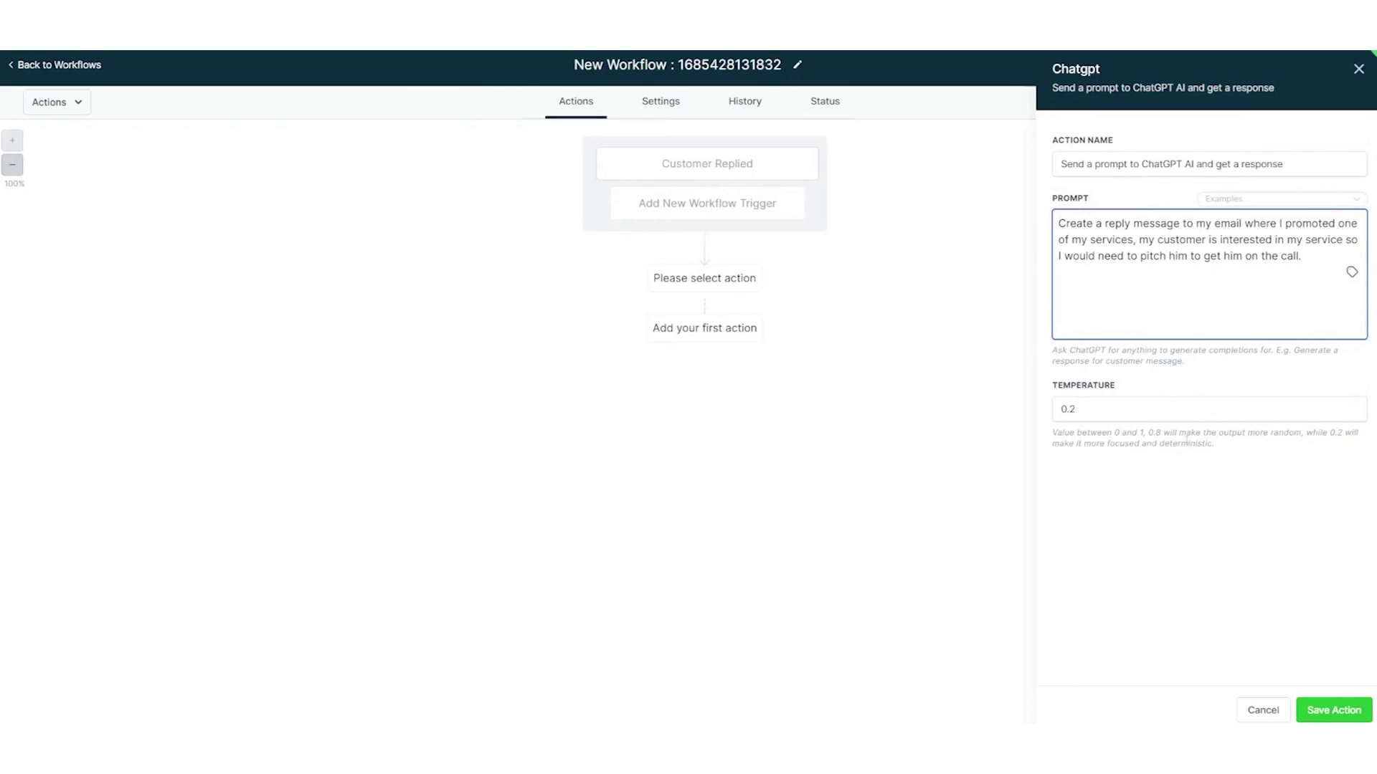
{"action": "left_click", "coordinate": [1333, 710]}
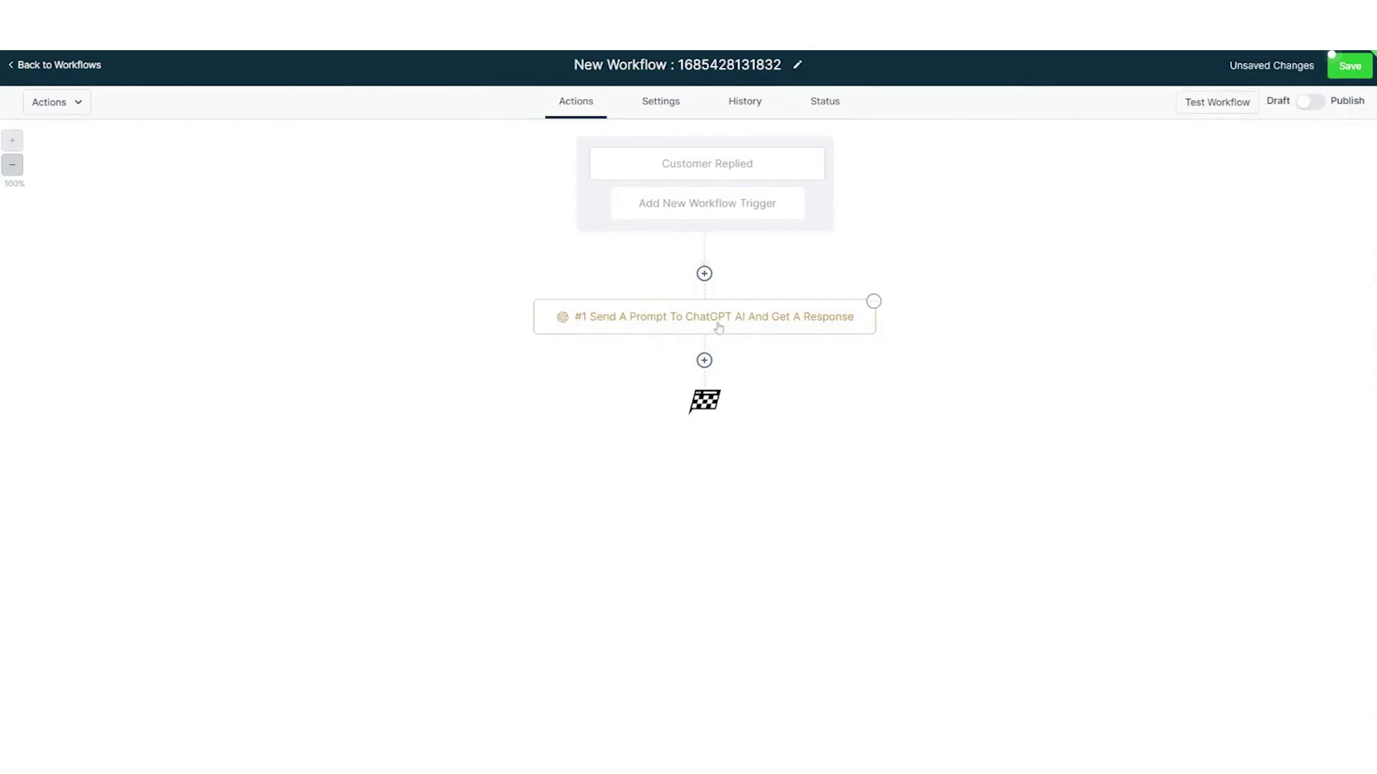
Add a Send Email step after the ChatGPT action and accept the suggested sender name
{"action": "left_click", "coordinate": [704, 361]}
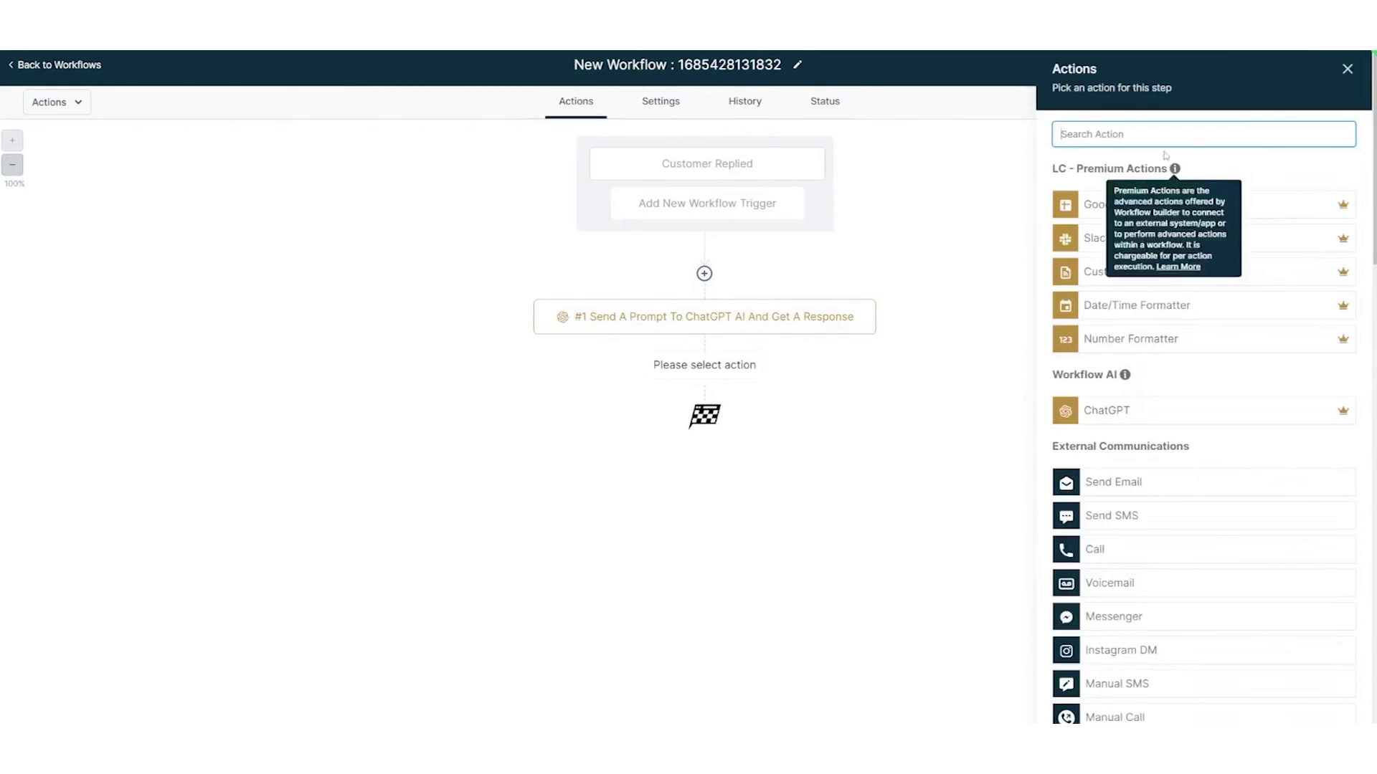
{"action": "scroll", "coordinate": [1148, 344], "scroll_direction": "down", "scroll_amount": 2}
{"action": "left_click", "coordinate": [1119, 358]}
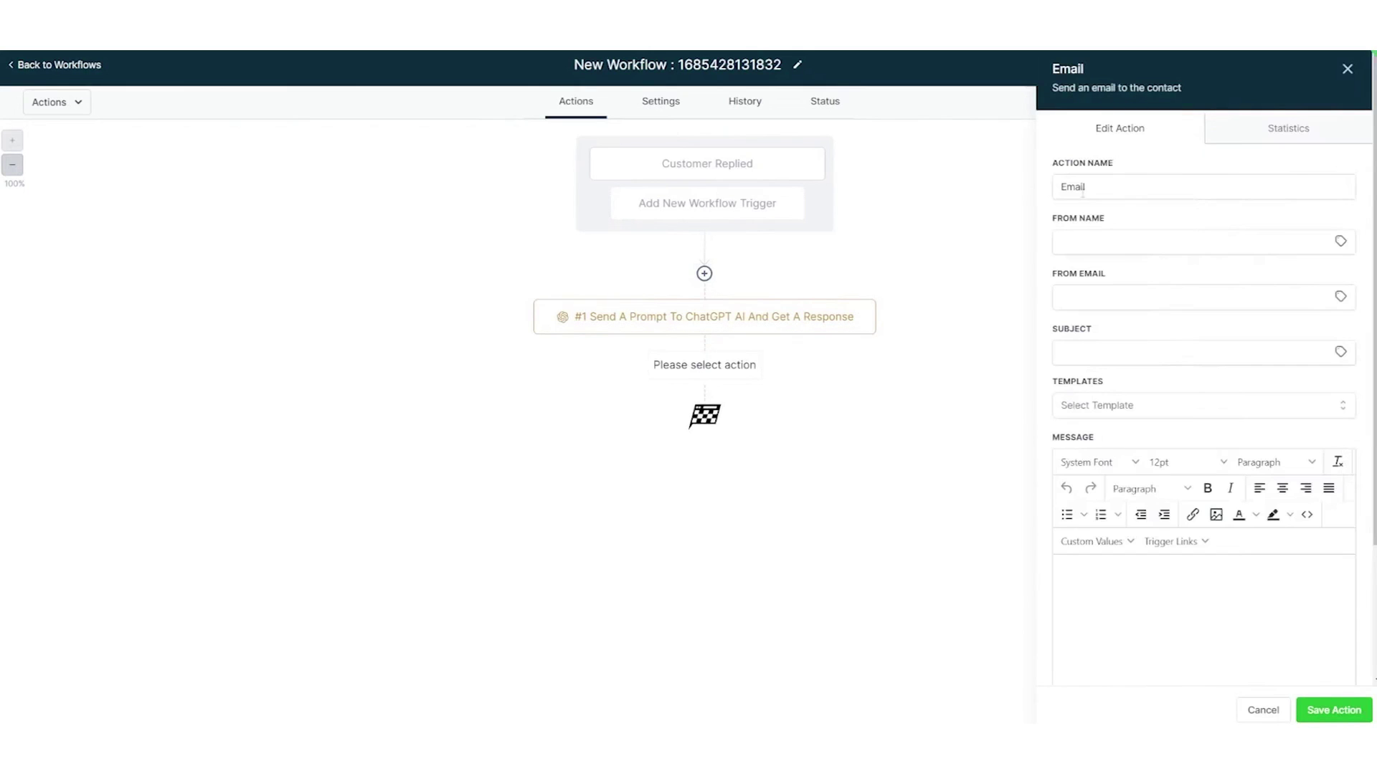
{"action": "left_click", "coordinate": [1076, 249]}
{"action": "left_click", "coordinate": [1158, 298]}
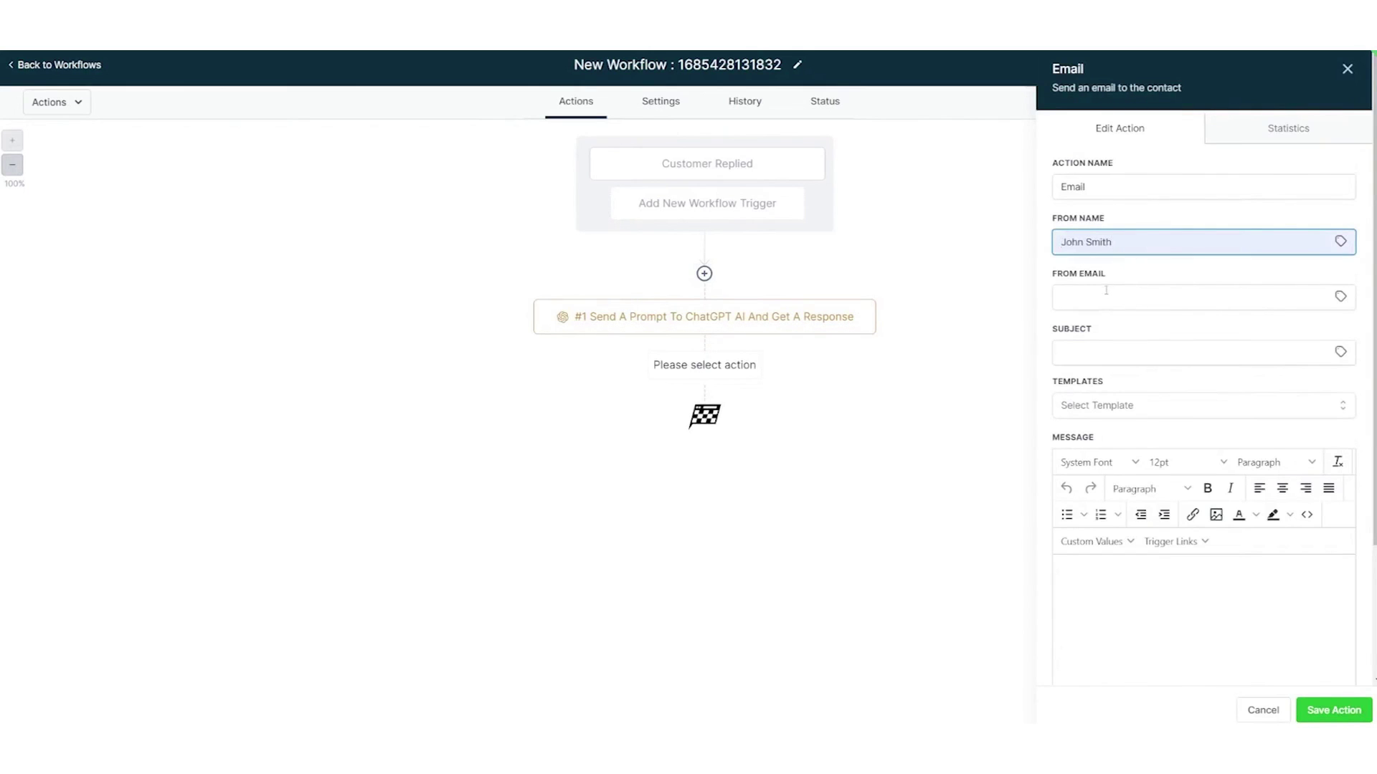
{"action": "left_click", "coordinate": [1214, 296]}
{"action": "left_click", "coordinate": [1340, 296]}
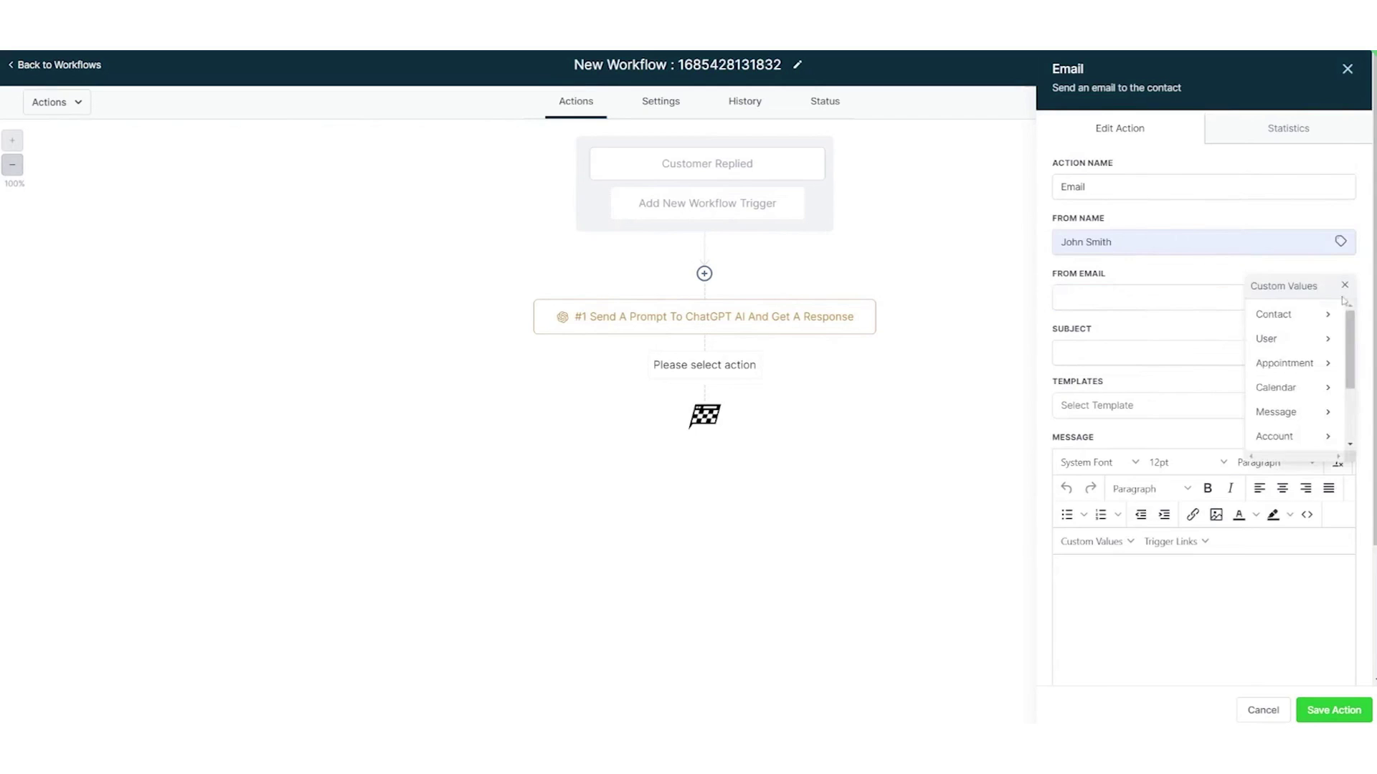
Browse the user's custom value fields for the sender address, then discard the email step
{"action": "left_click", "coordinate": [1288, 347]}
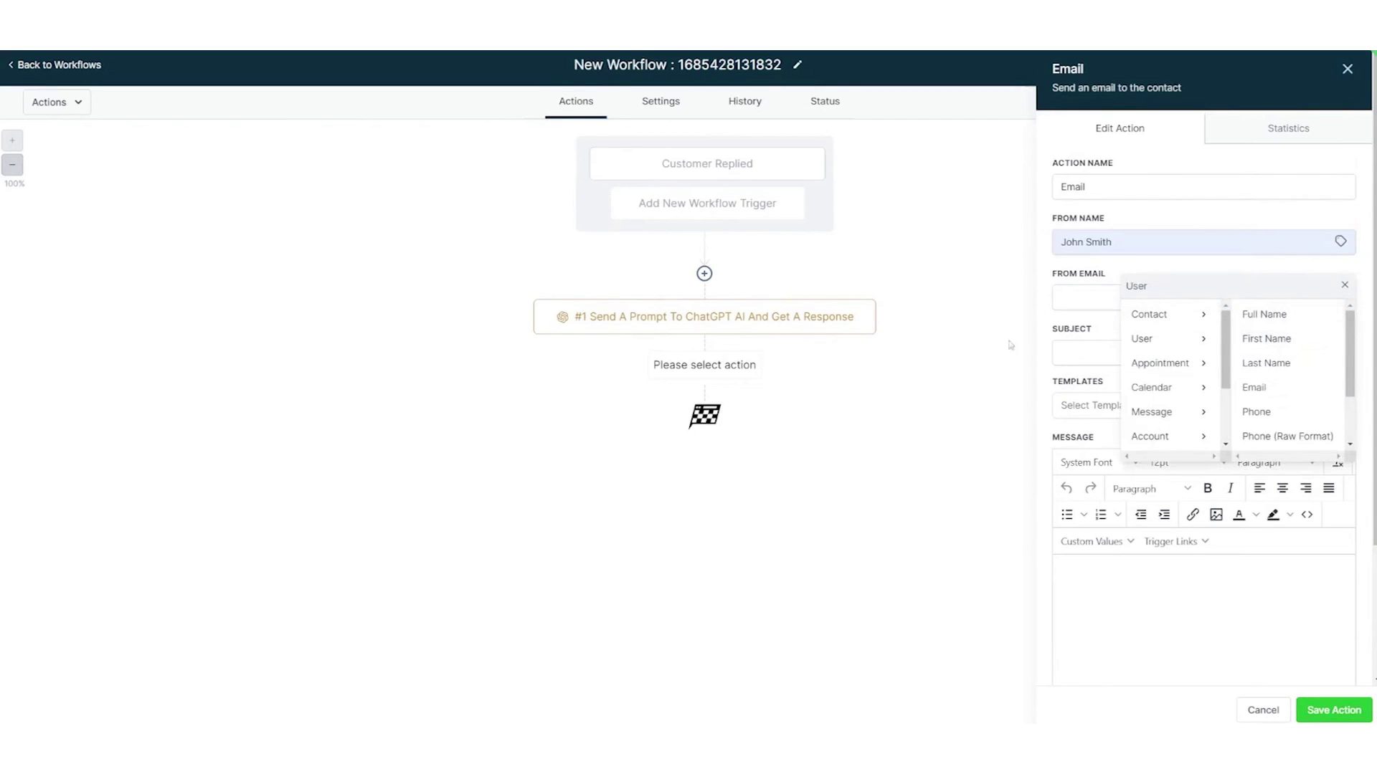
{"action": "scroll", "coordinate": [1040, 430], "scroll_direction": "down", "scroll_amount": 2}
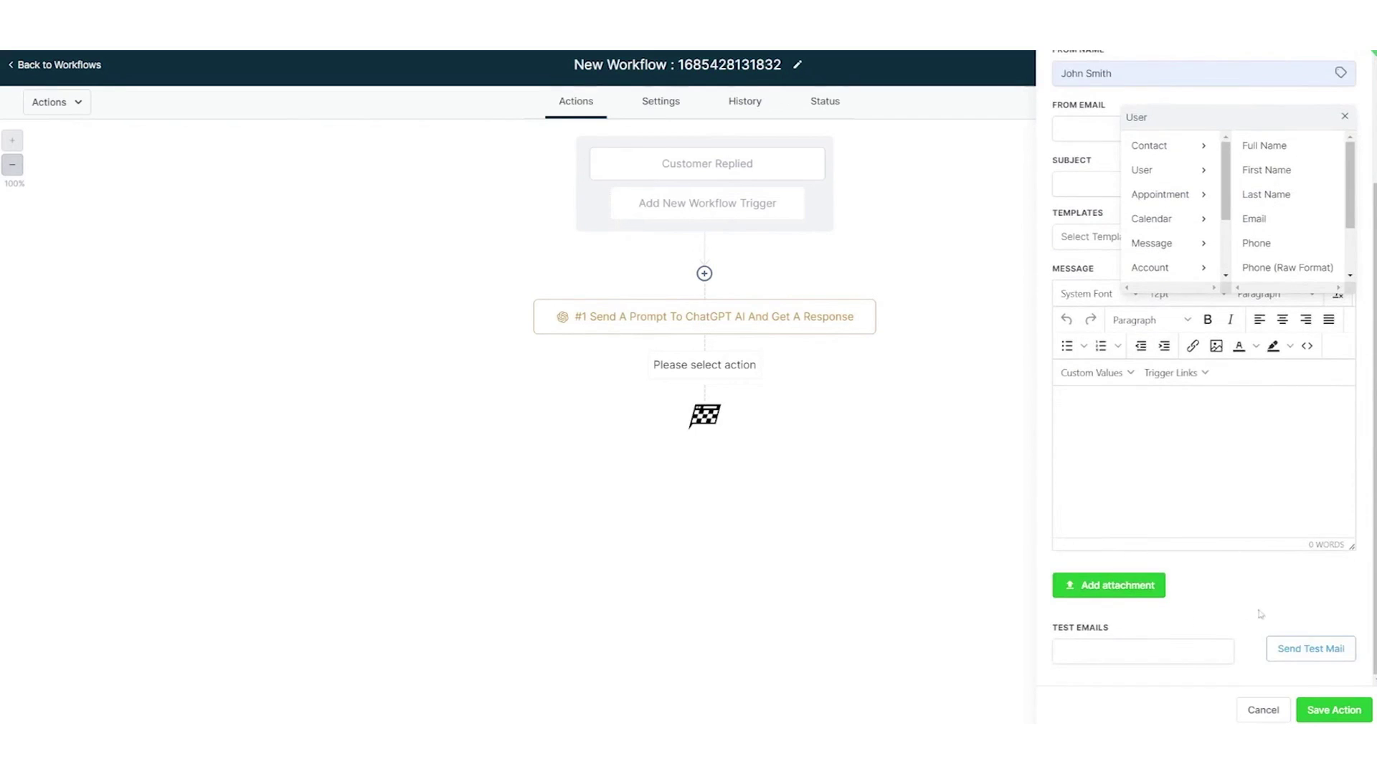
{"action": "scroll", "coordinate": [1257, 617], "scroll_direction": "up", "scroll_amount": 1}
{"action": "left_click", "coordinate": [1357, 178]}
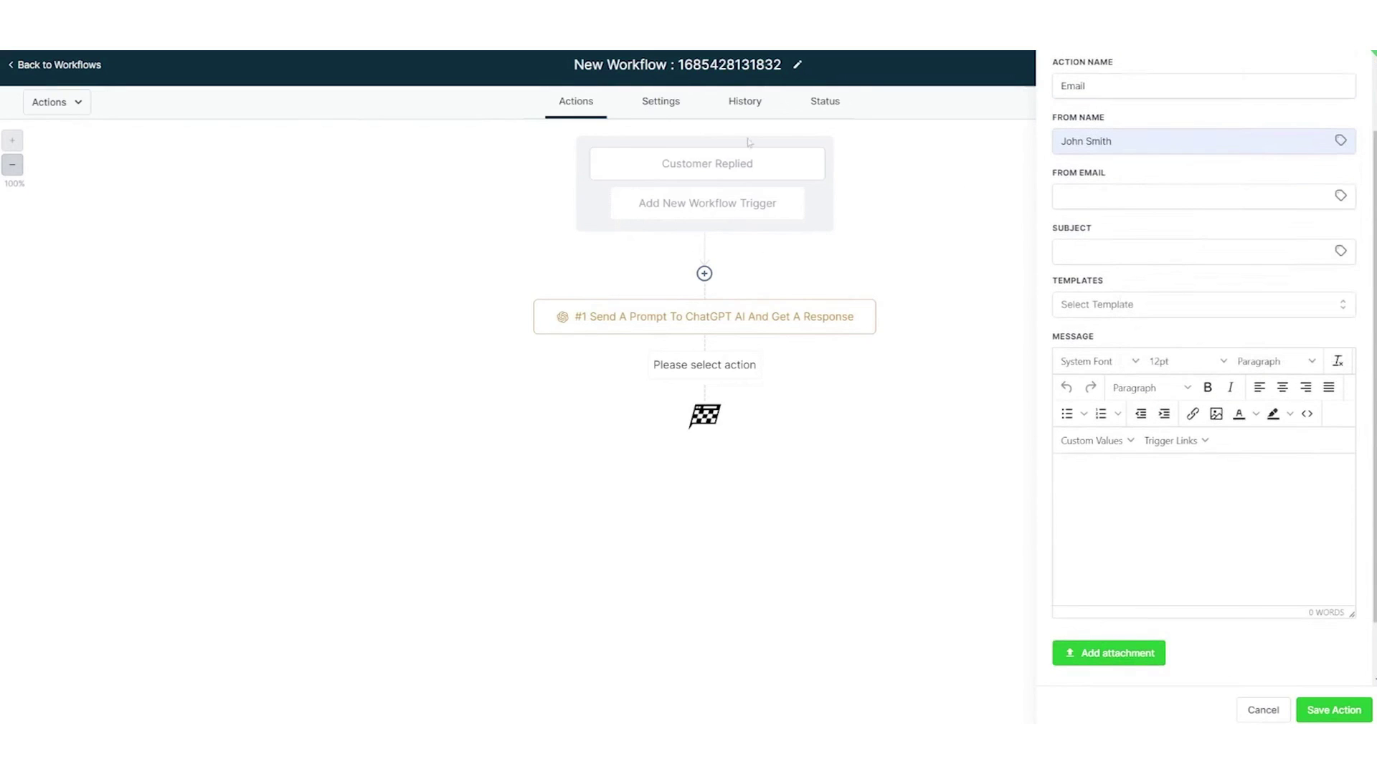
{"action": "scroll", "coordinate": [1155, 402], "scroll_direction": "up", "scroll_amount": 1}
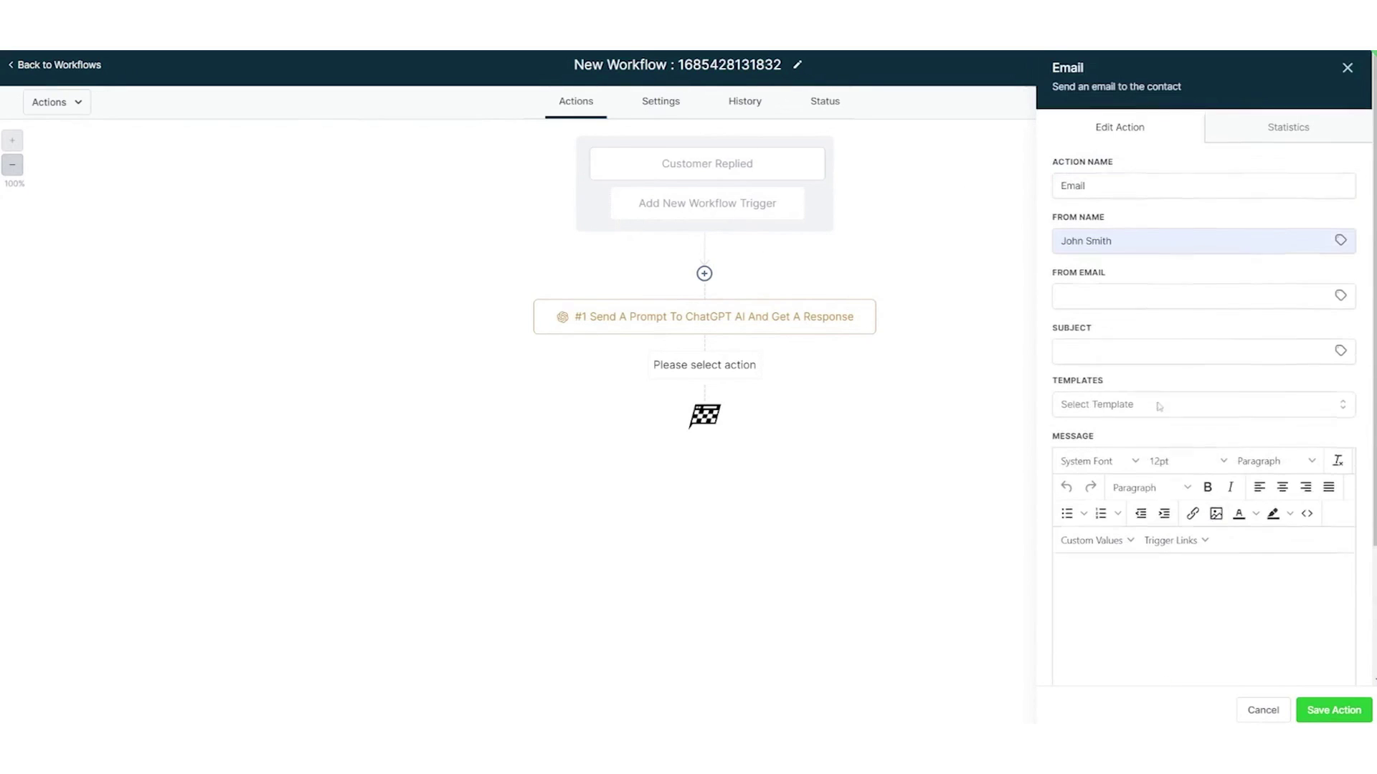
{"action": "left_click", "coordinate": [1263, 710]}
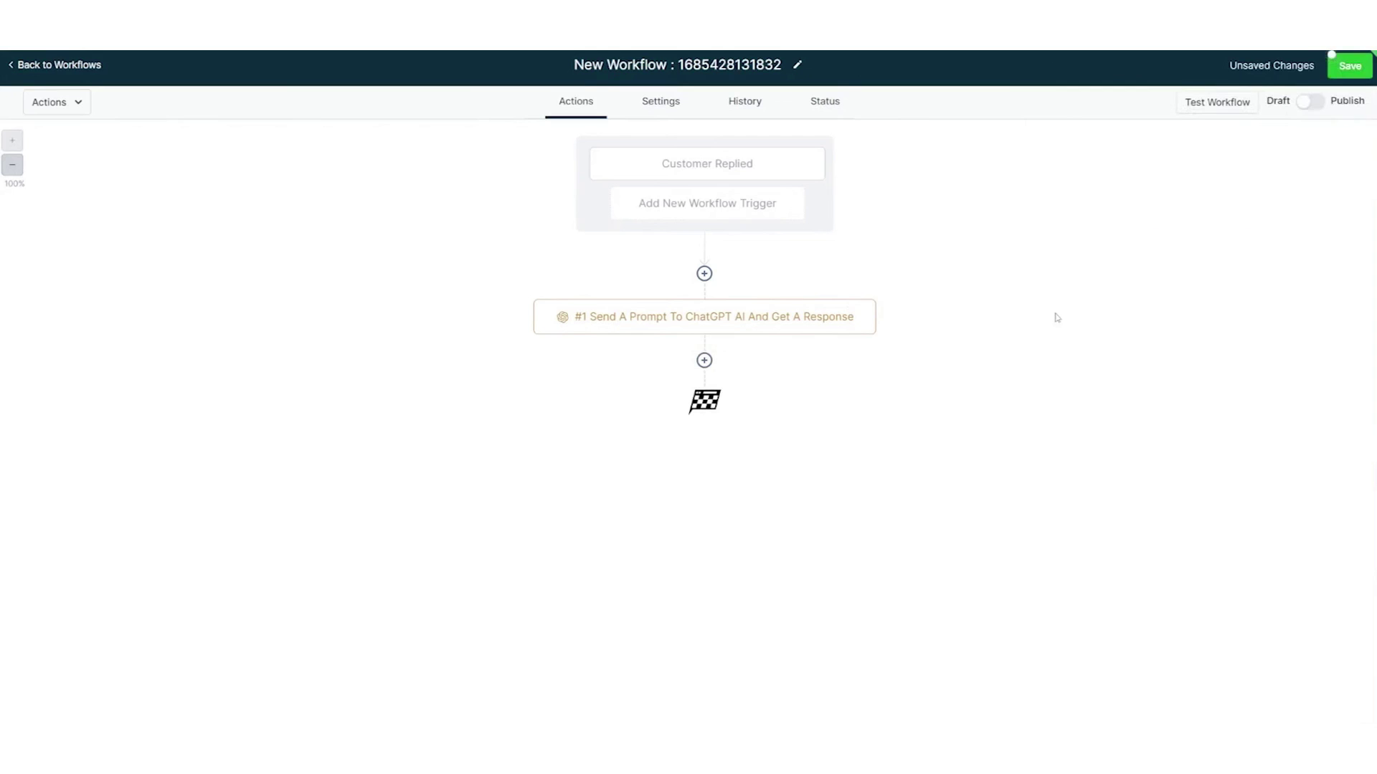
Remove the Hello filter from Customer Replied, save the trigger, and re-add Send Email after ChatGPT
{"action": "left_click", "coordinate": [735, 172]}
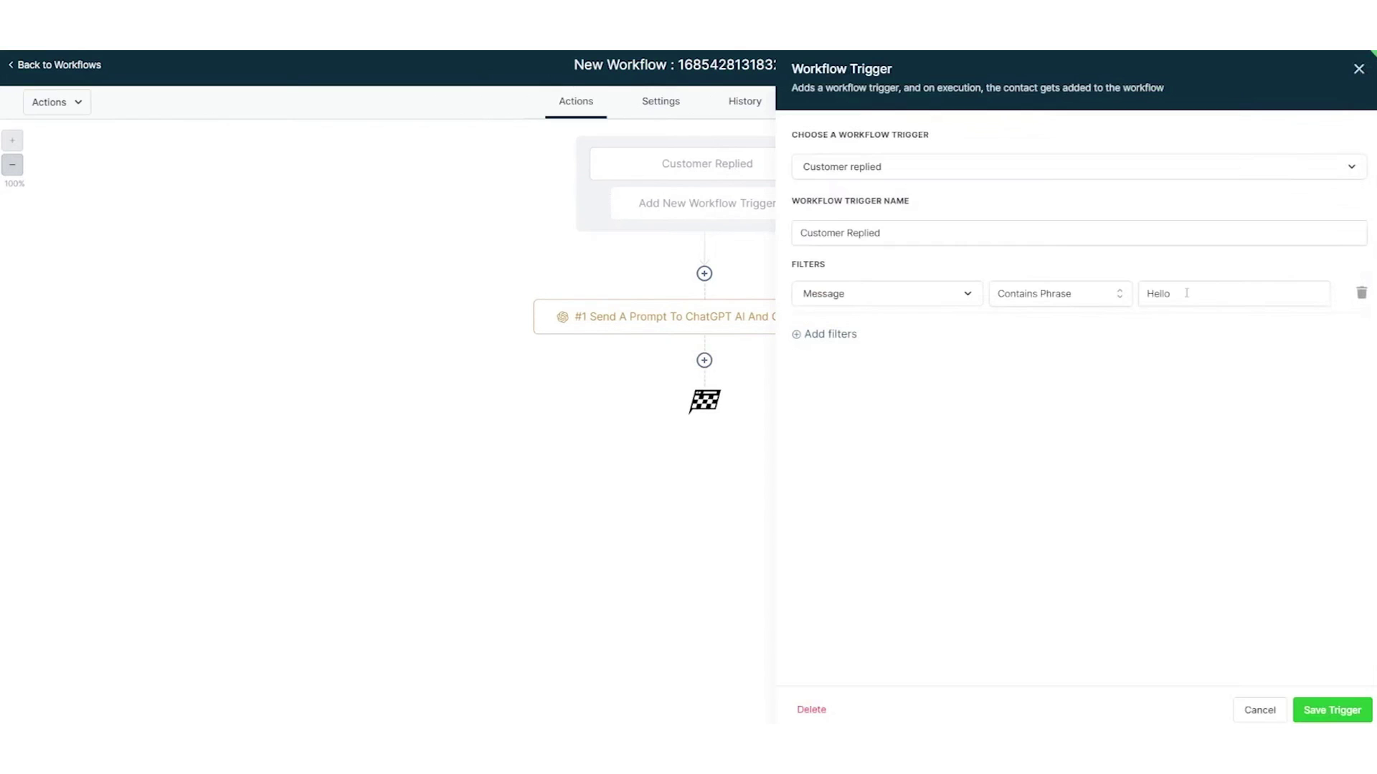
{"action": "left_click", "coordinate": [1362, 295]}
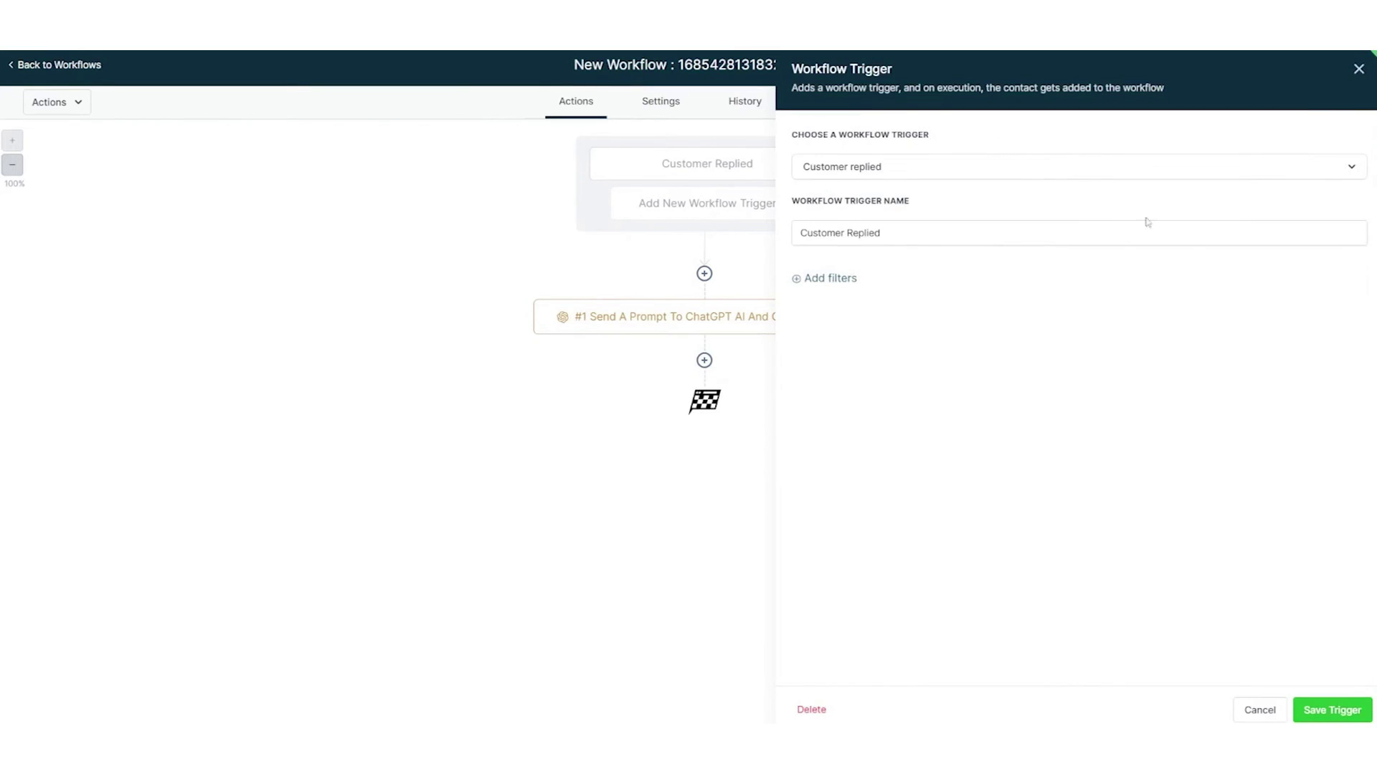
{"action": "left_click", "coordinate": [1331, 710]}
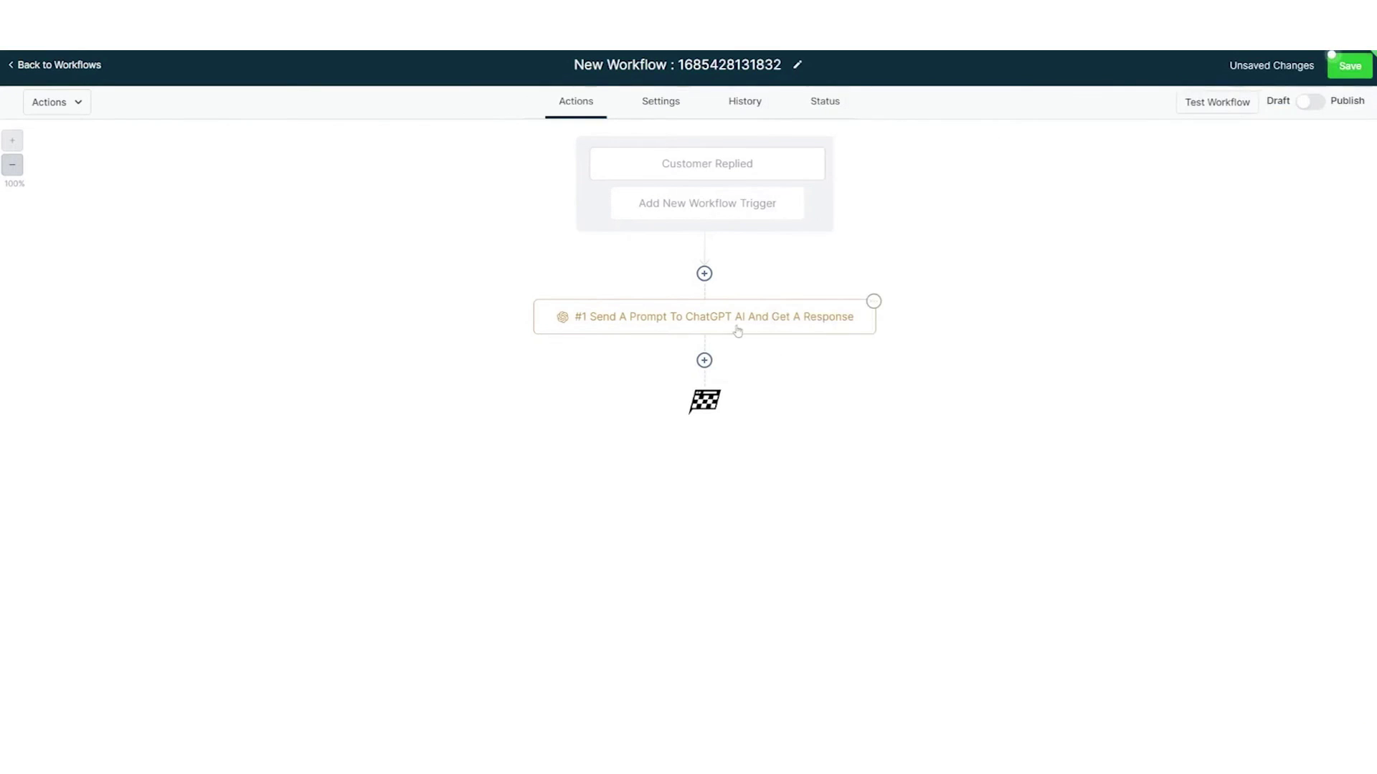
{"action": "left_click", "coordinate": [704, 361]}
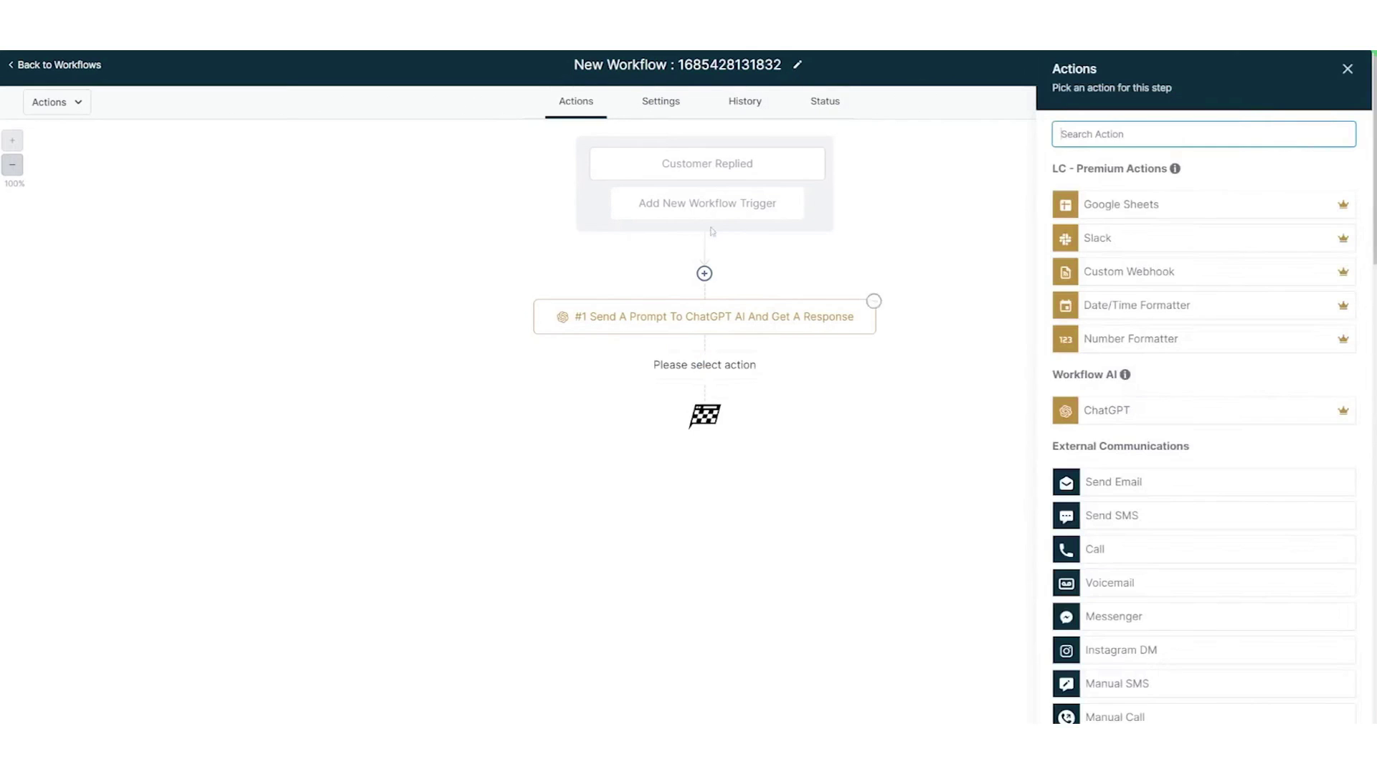
{"action": "left_click", "coordinate": [1144, 494]}
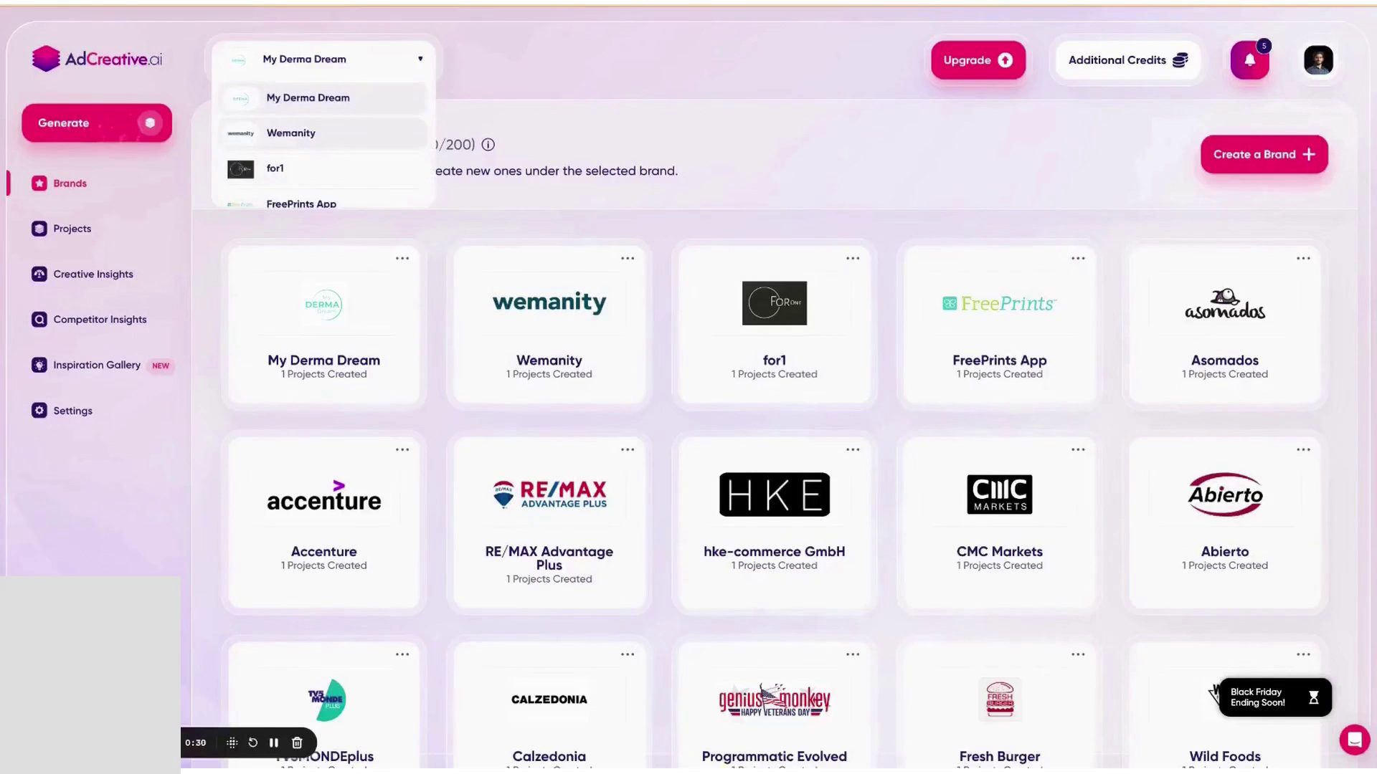
Create the Ad Creative brand for adcreative.ai, expanding Advanced Setup before confirming
{"action": "left_click", "coordinate": [1234, 157]}
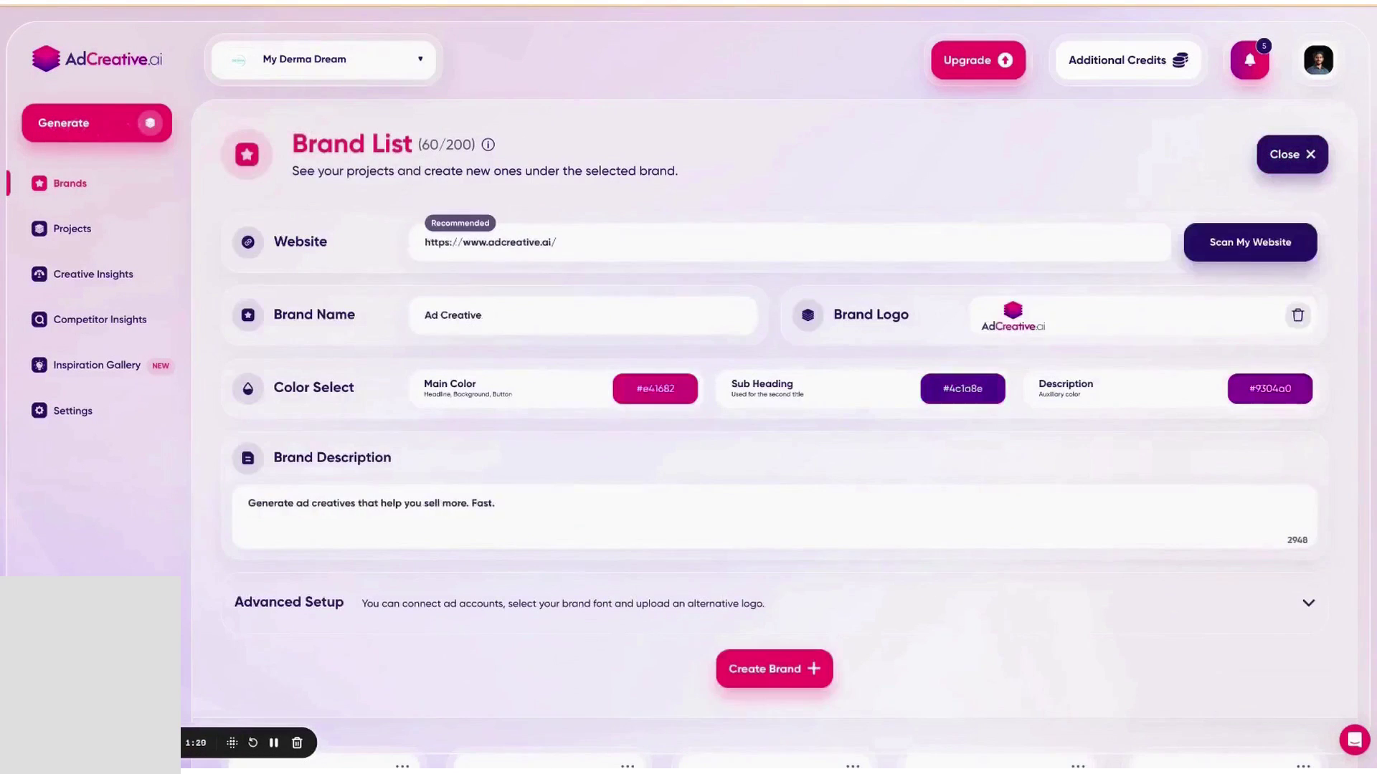
{"action": "scroll", "coordinate": [815, 476], "scroll_direction": "down", "scroll_amount": 2}
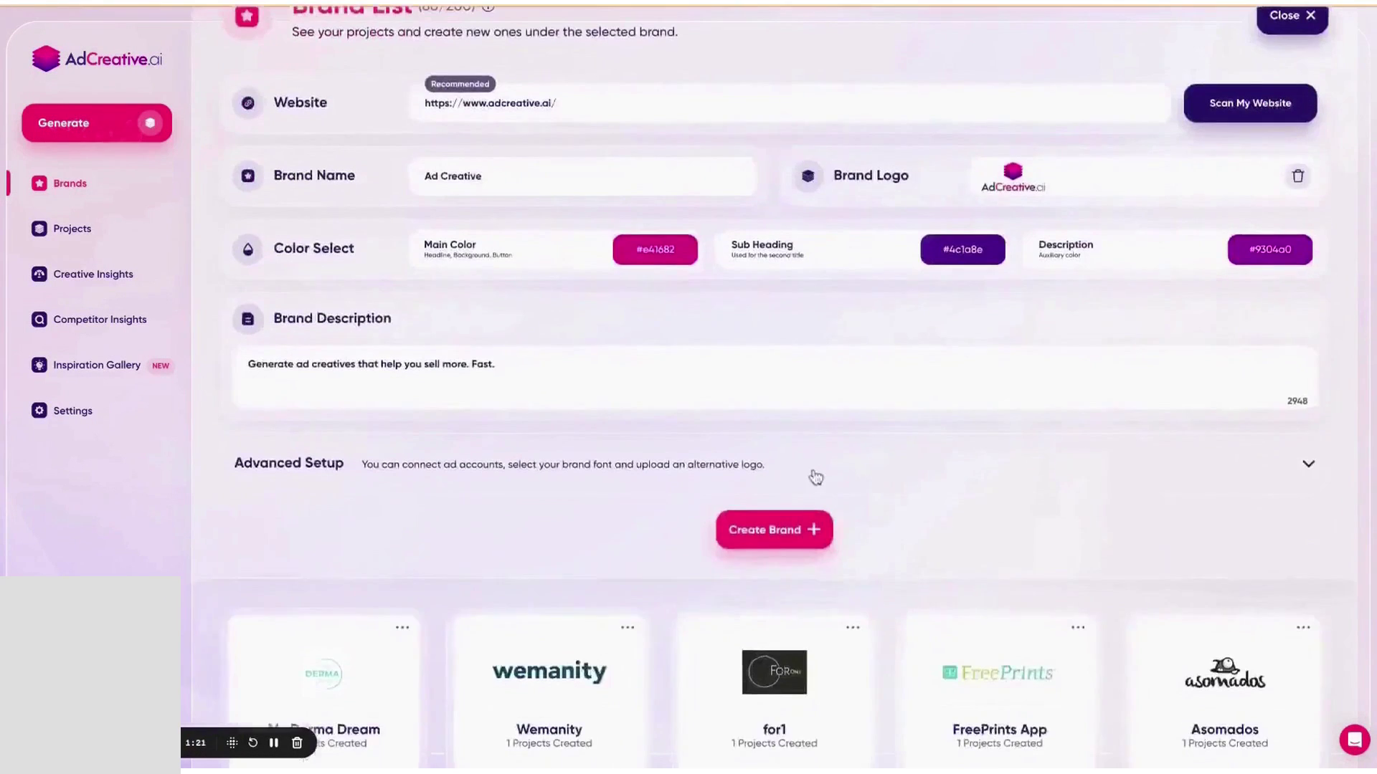
{"action": "left_click", "coordinate": [815, 474]}
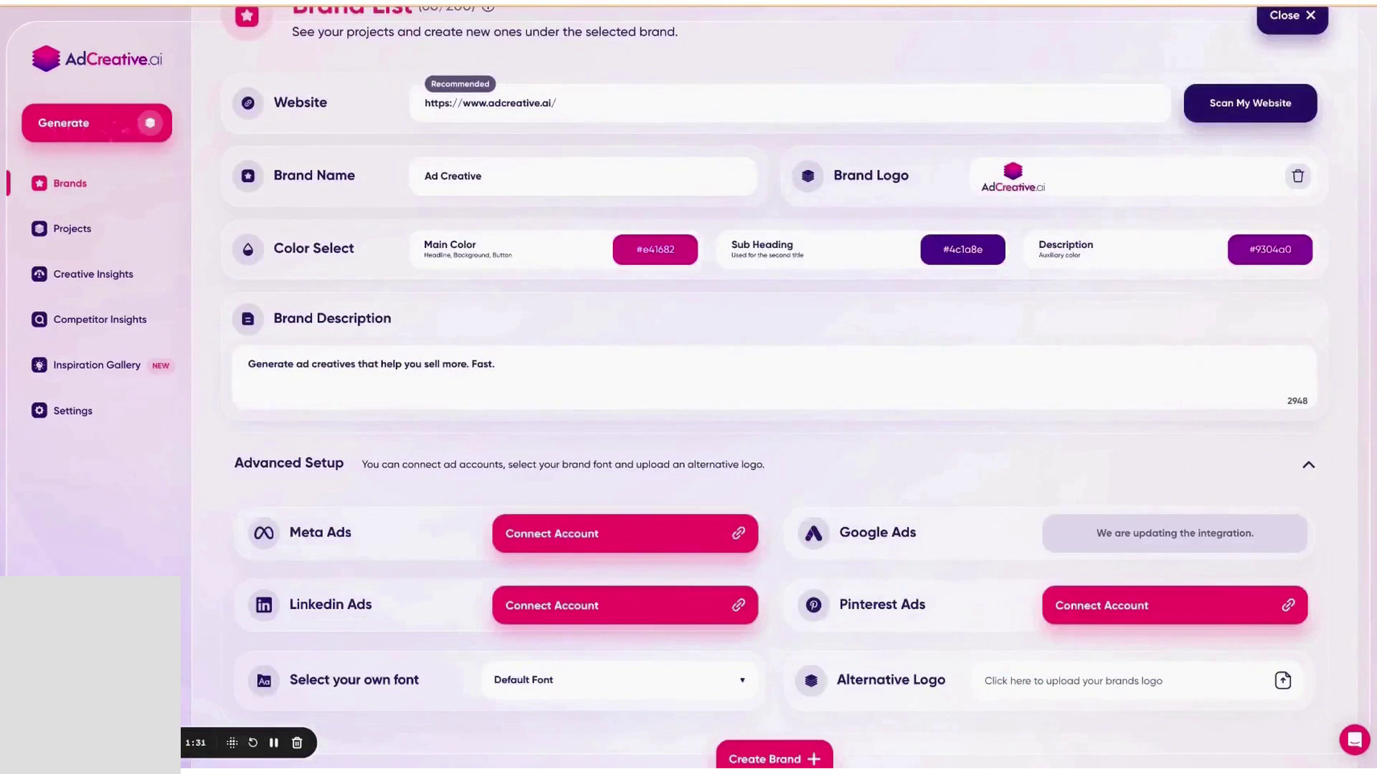
{"action": "scroll", "coordinate": [789, 452], "scroll_direction": "down", "scroll_amount": 4}
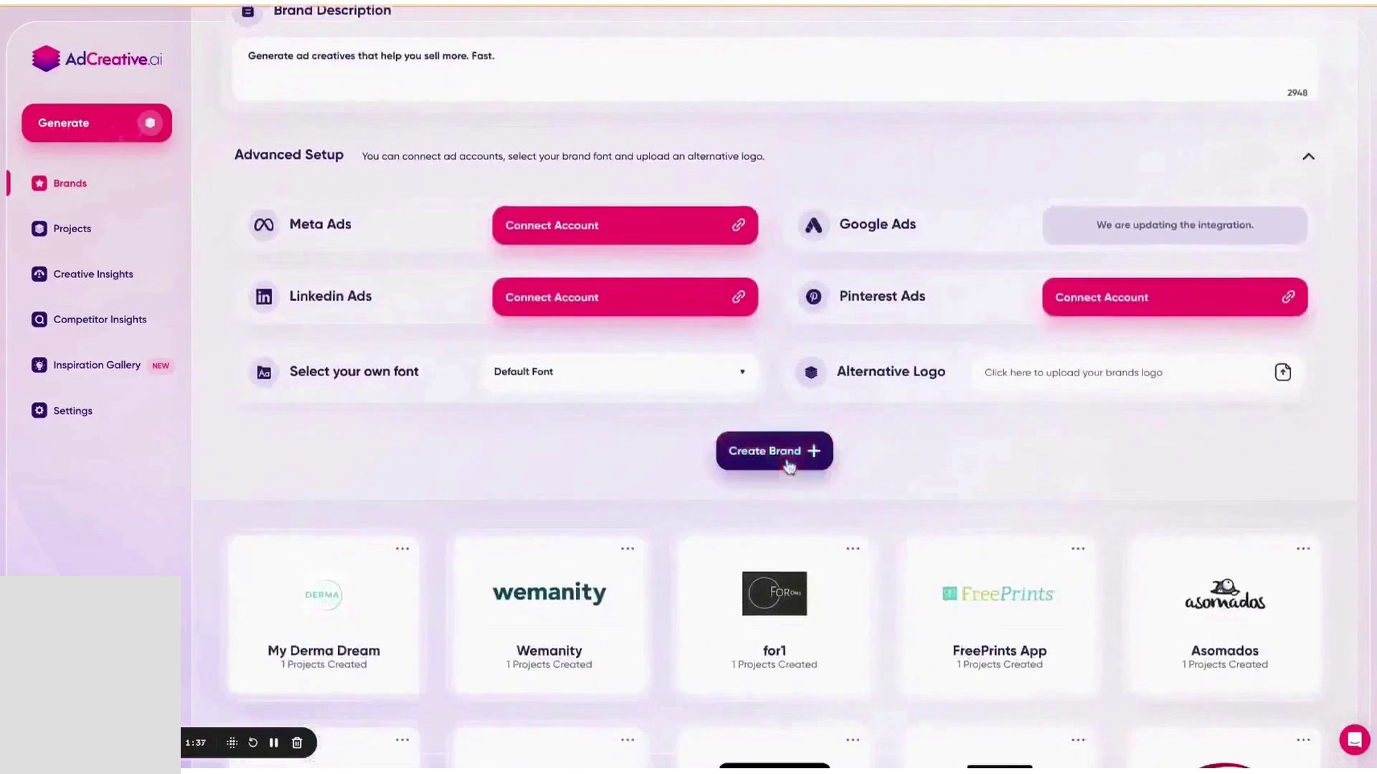
{"action": "left_click", "coordinate": [789, 452]}
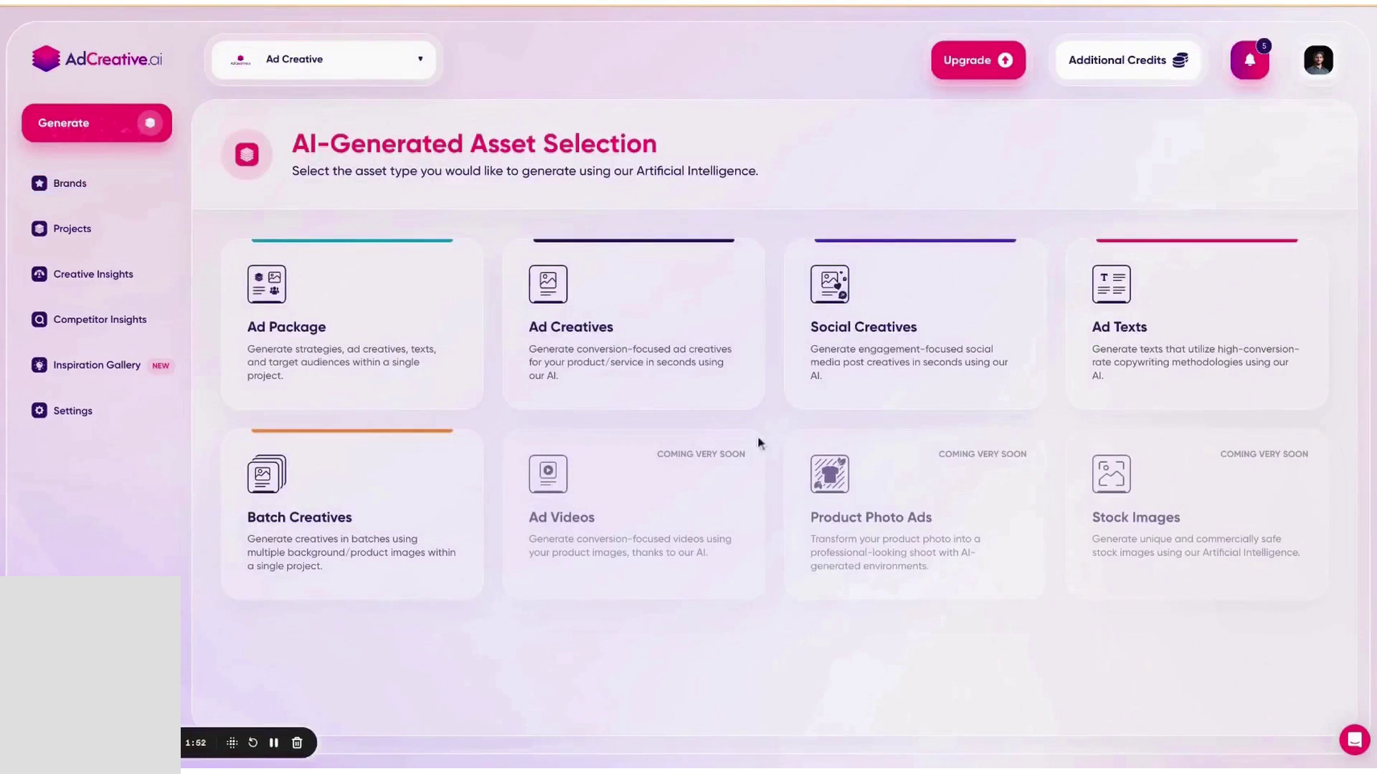
Start an ad package from the pasted website address and confirm the direct conversion strategy
{"action": "left_click", "coordinate": [372, 320]}
{"action": "scroll", "coordinate": [372, 320], "scroll_direction": "down", "scroll_amount": 3}
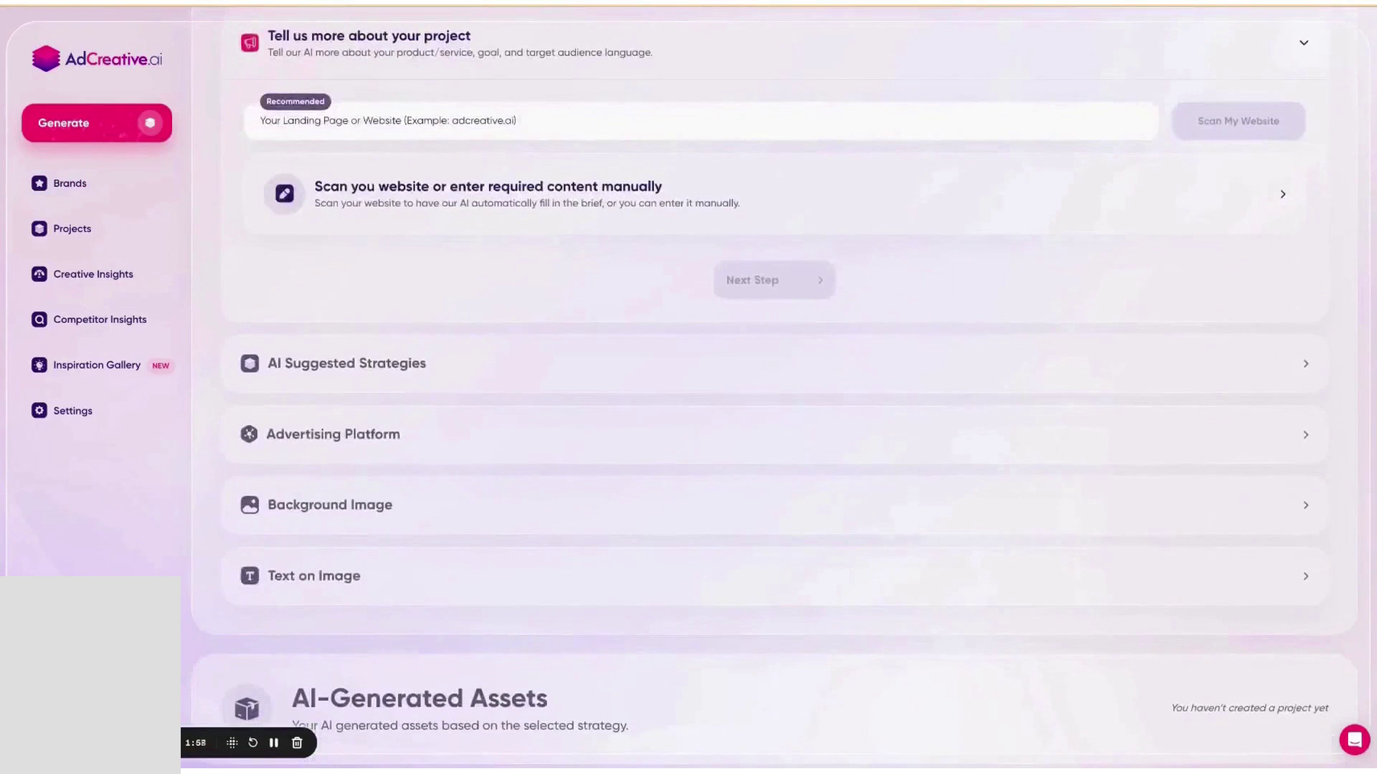
{"action": "type", "text": "https://www.adcreative.ai/"}
{"action": "key", "text": "Return"}
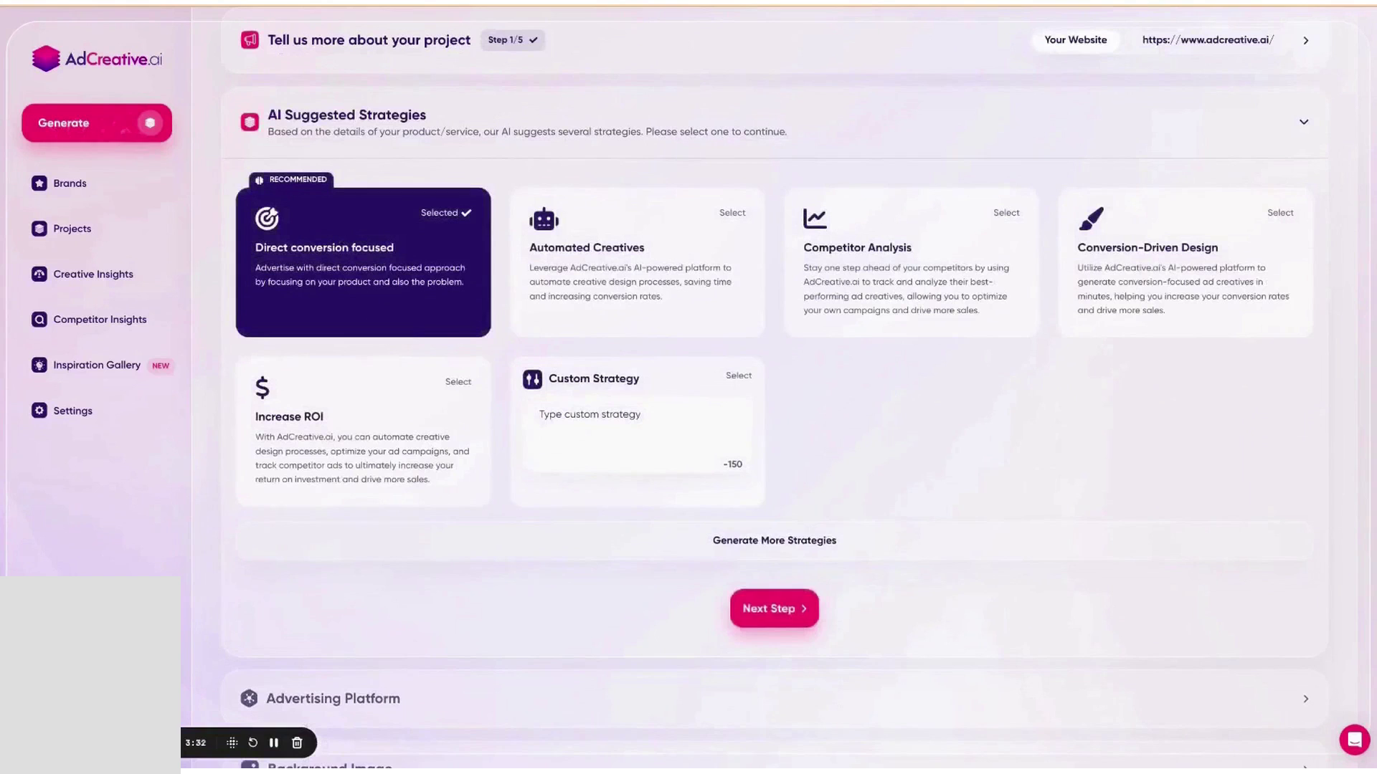
{"action": "left_click", "coordinate": [784, 610]}
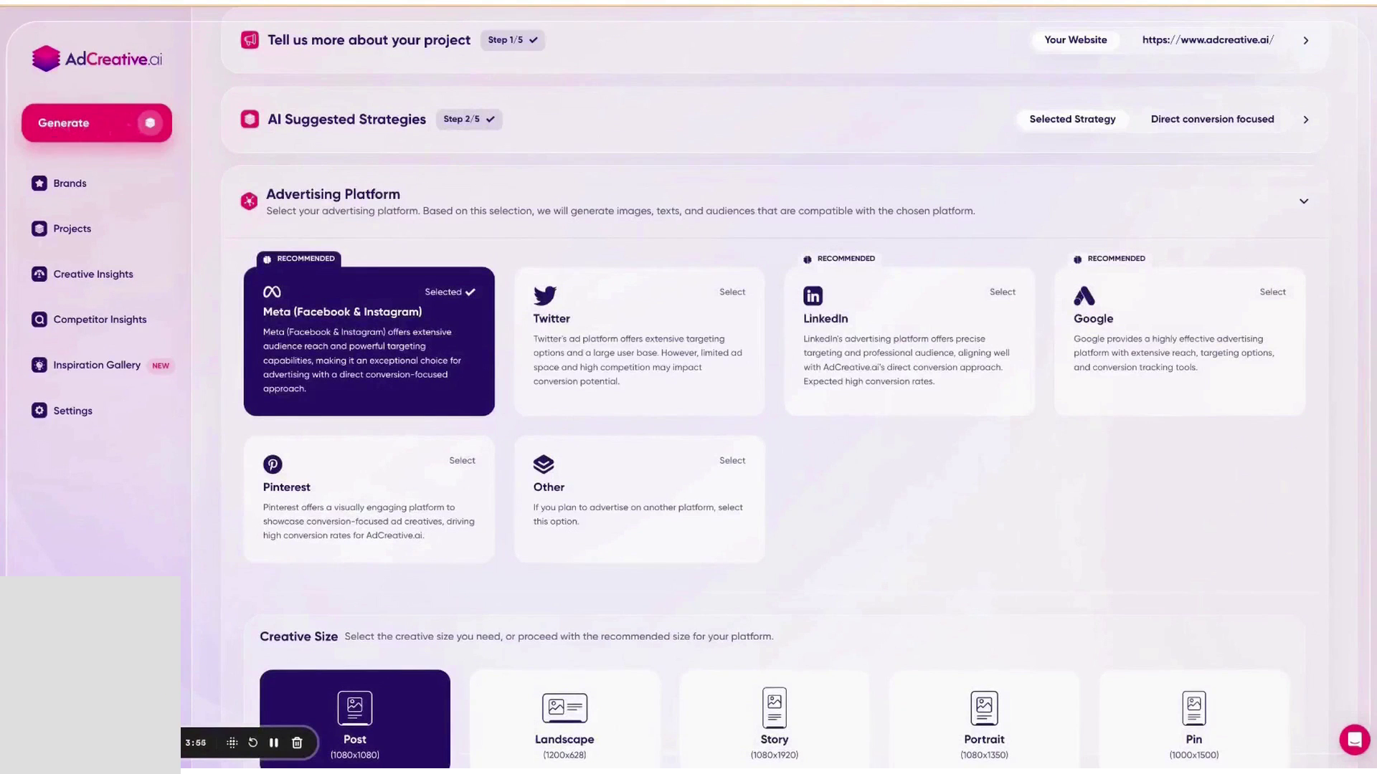
Search stock images for 'marketing' and pick the neon city-street photo as the background
{"action": "scroll", "coordinate": [825, 606], "scroll_direction": "down", "scroll_amount": 4}
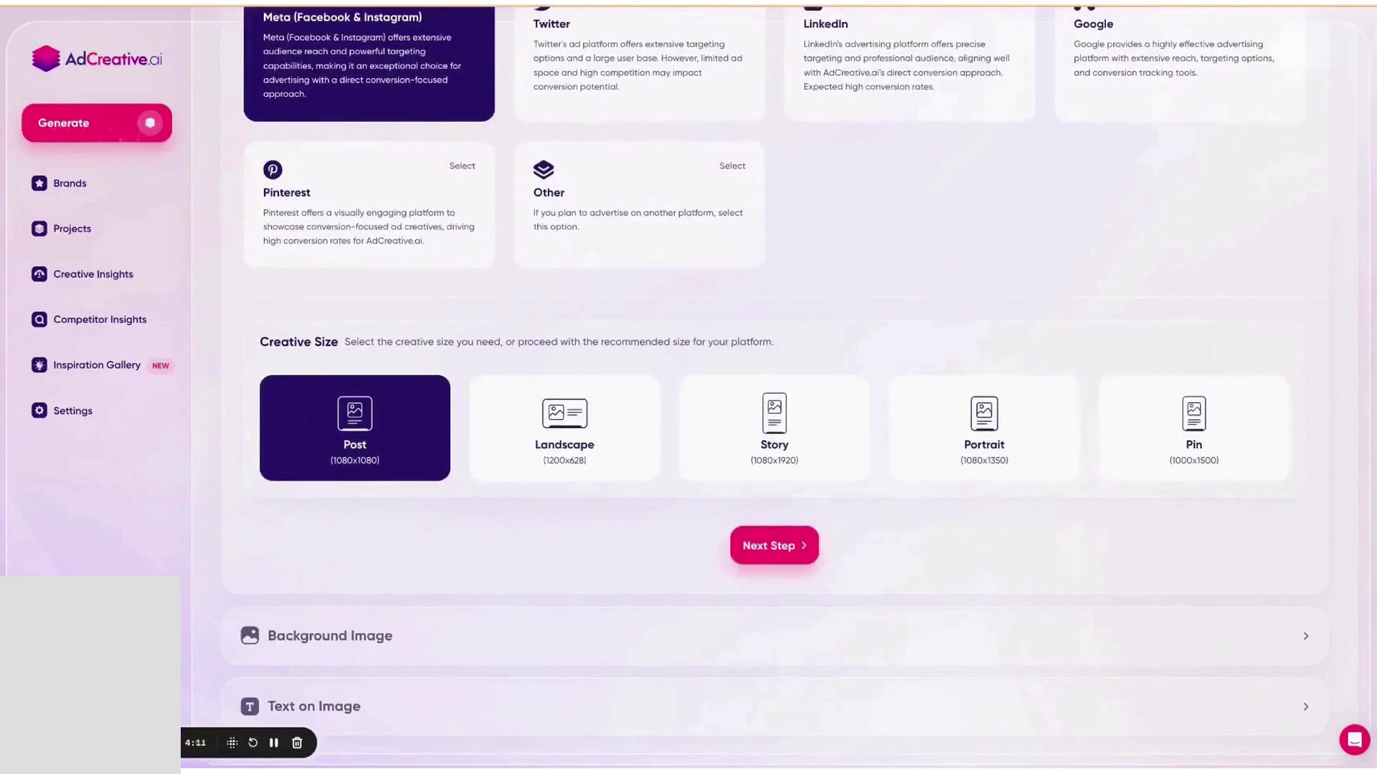
{"action": "left_click", "coordinate": [783, 565]}
{"action": "scroll", "coordinate": [782, 560], "scroll_direction": "down", "scroll_amount": 5}
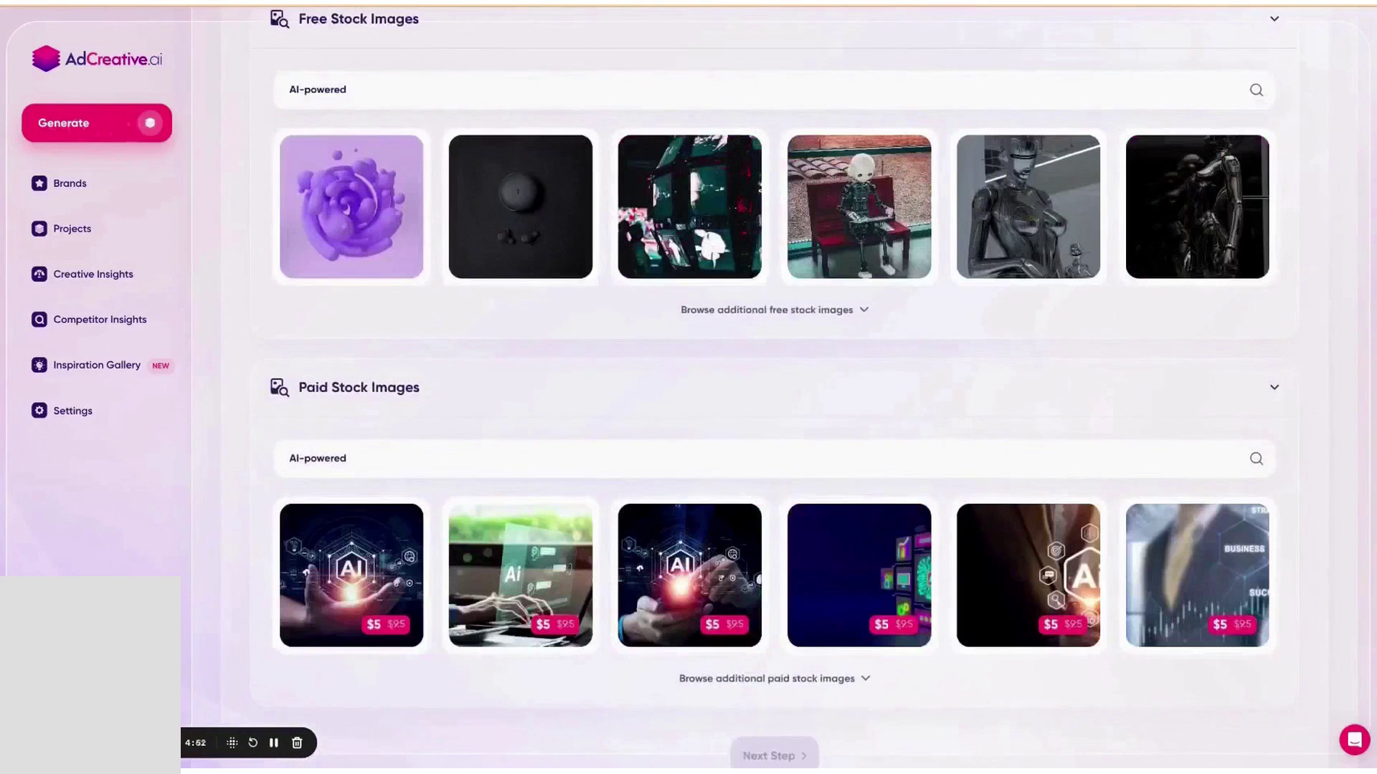
{"action": "scroll", "coordinate": [768, 387], "scroll_direction": "up", "scroll_amount": 1}
{"action": "triple_click", "coordinate": [317, 131]}
{"action": "key", "text": "BackSpace"}
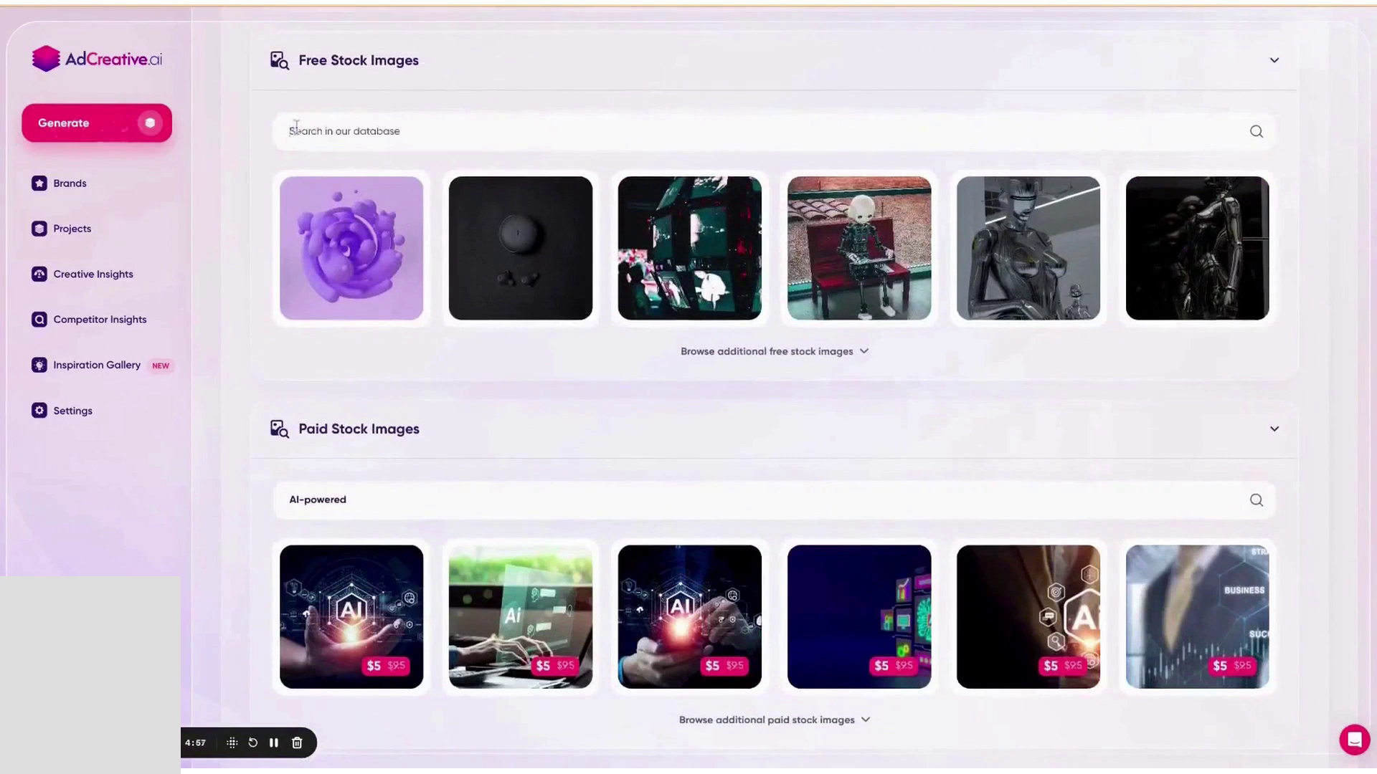
{"action": "type", "text": "marketing"}
{"action": "key", "text": "Return"}
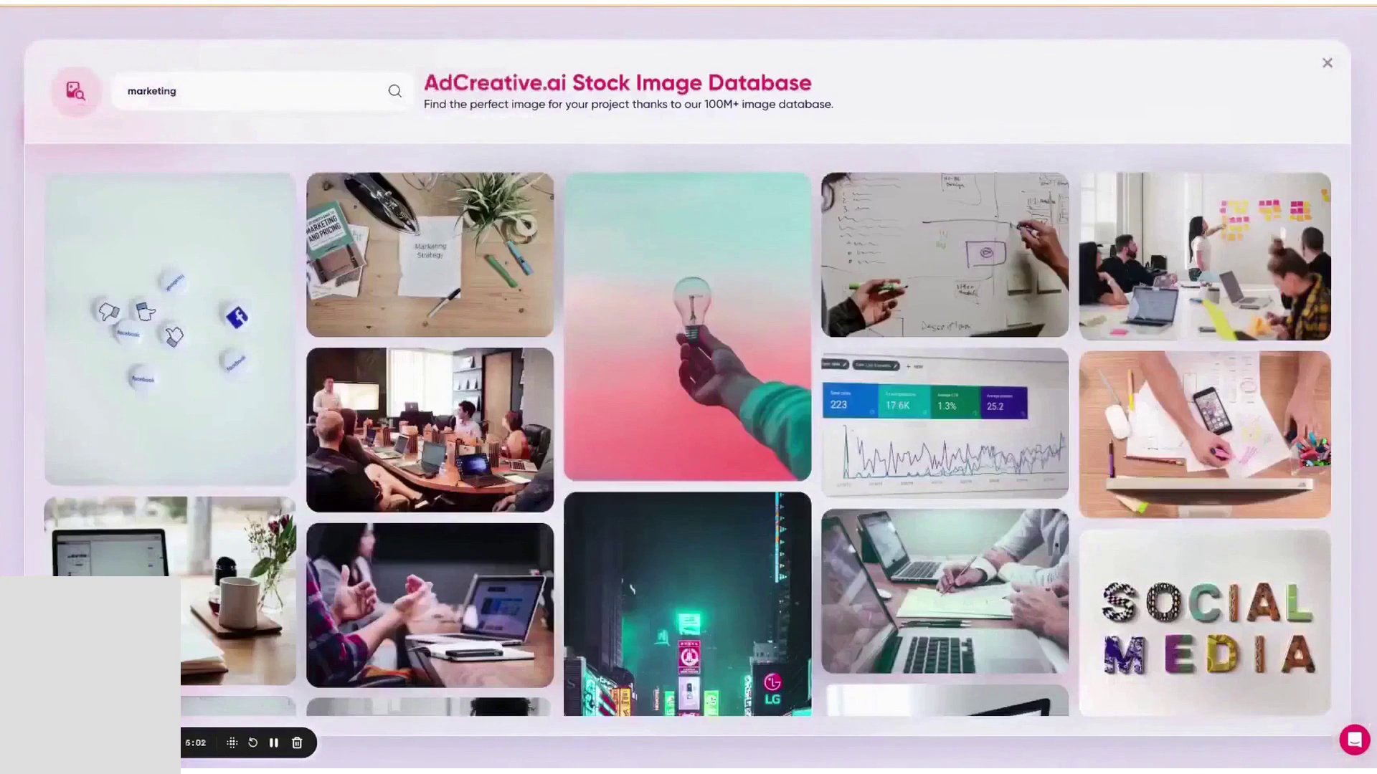
{"action": "scroll", "coordinate": [712, 417], "scroll_direction": "down", "scroll_amount": 10}
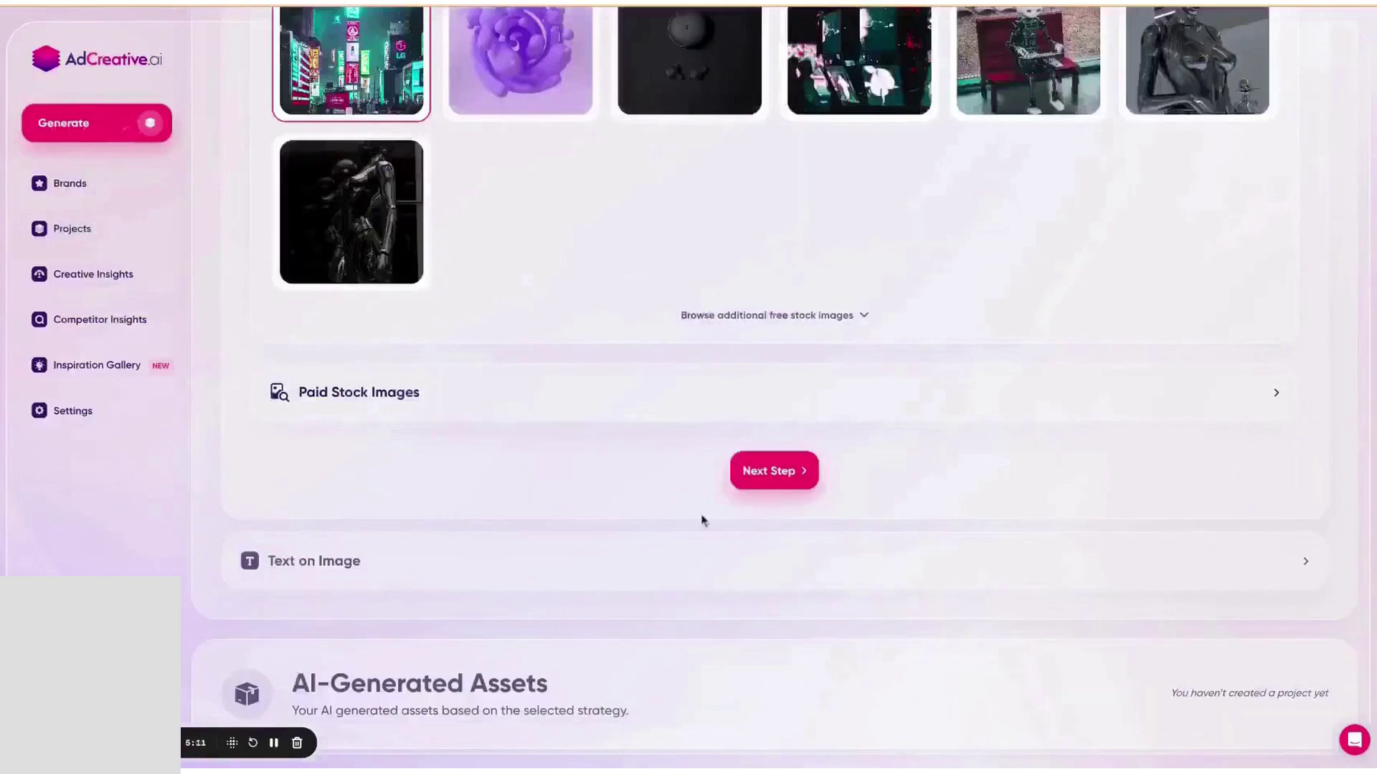
{"action": "left_click", "coordinate": [774, 475]}
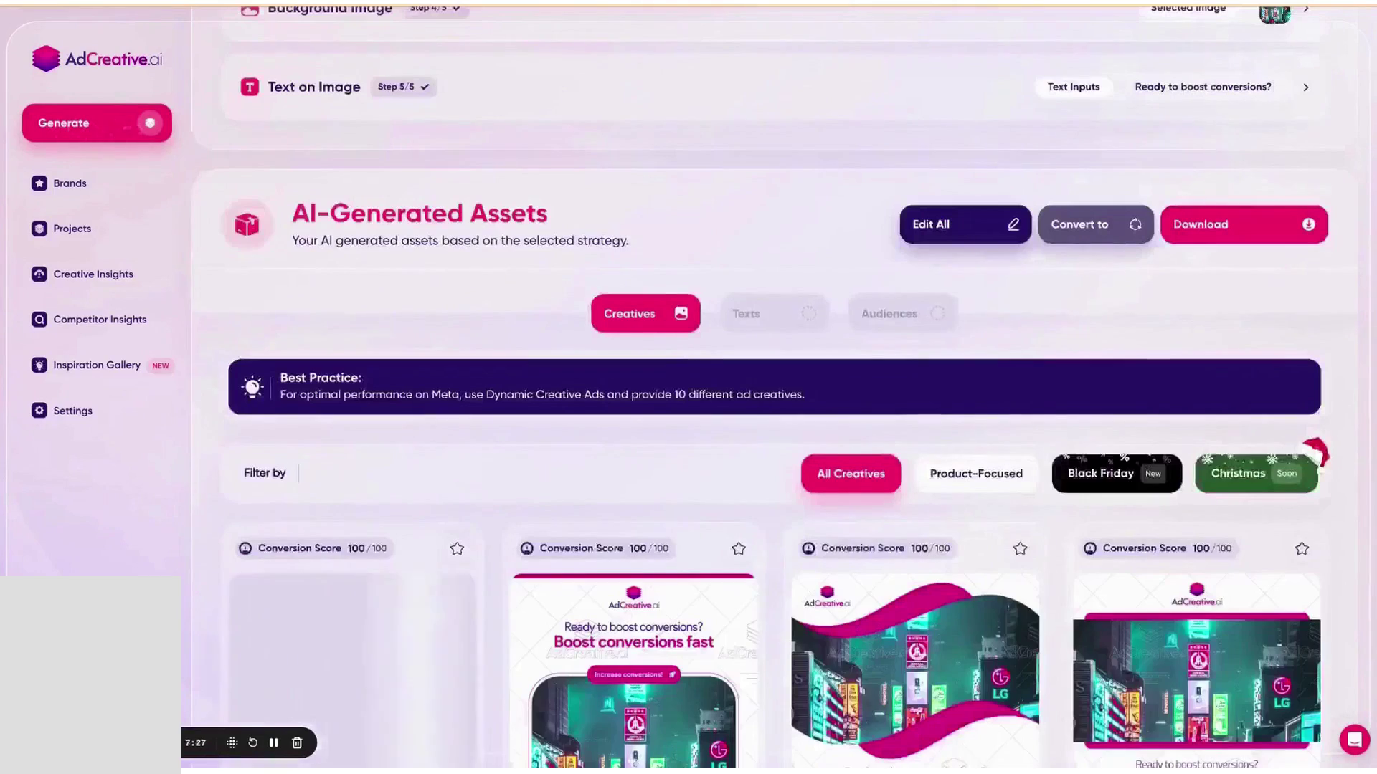
Tick one creative, download it with Download Selected, then filter to the Black Friday creatives
{"action": "scroll", "coordinate": [776, 387], "scroll_direction": "down", "scroll_amount": 7}
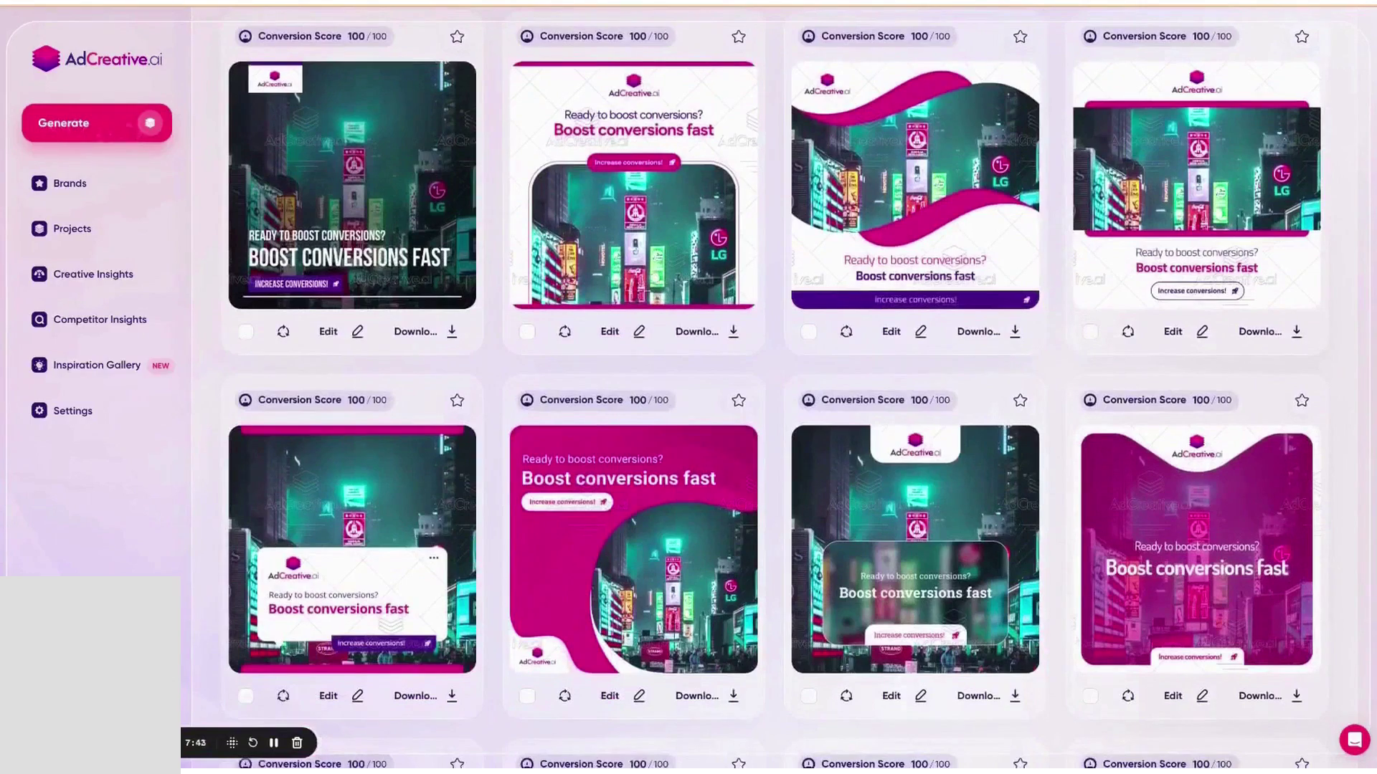
{"action": "scroll", "coordinate": [714, 517], "scroll_direction": "down", "scroll_amount": 2}
{"action": "left_click", "coordinate": [527, 634]}
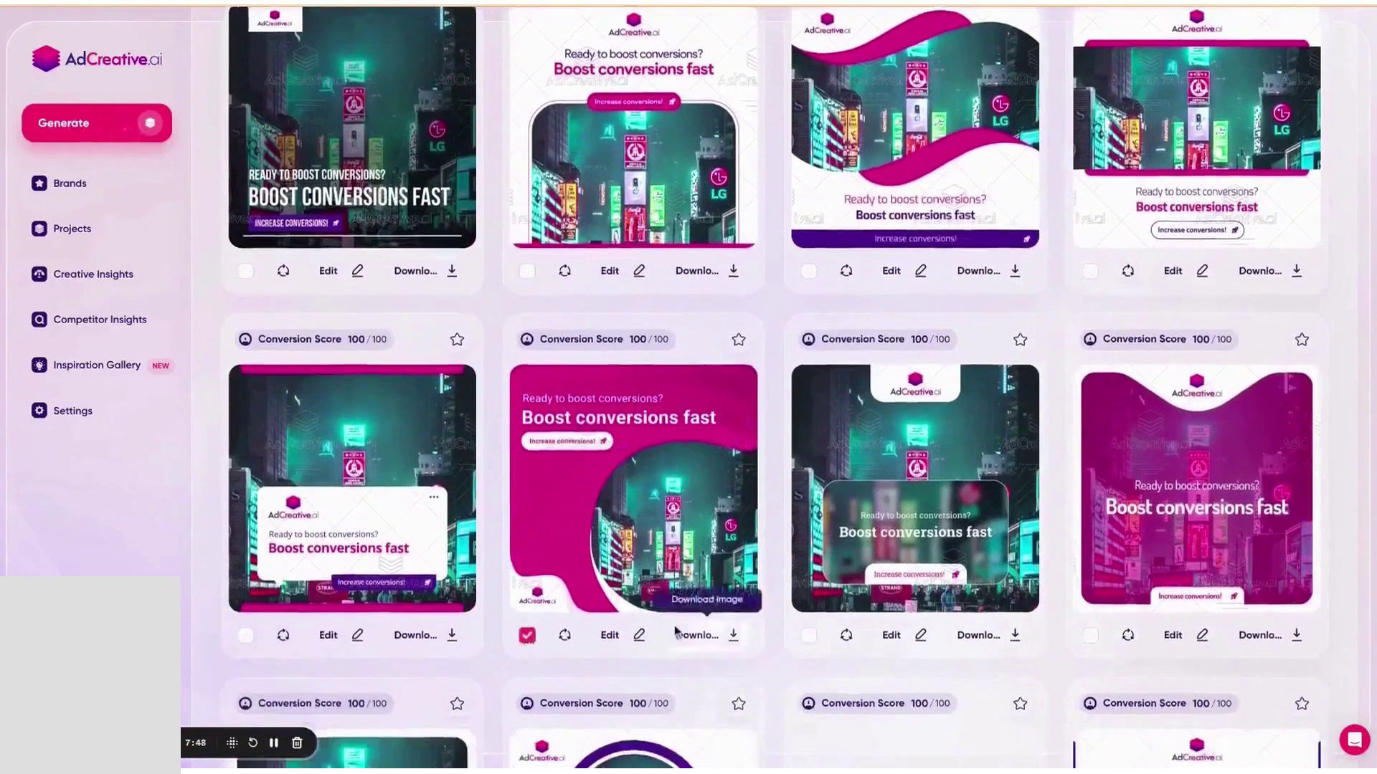
{"action": "scroll", "coordinate": [1084, 583], "scroll_direction": "down", "scroll_amount": 2}
{"action": "scroll", "coordinate": [1084, 583], "scroll_direction": "down", "scroll_amount": 6}
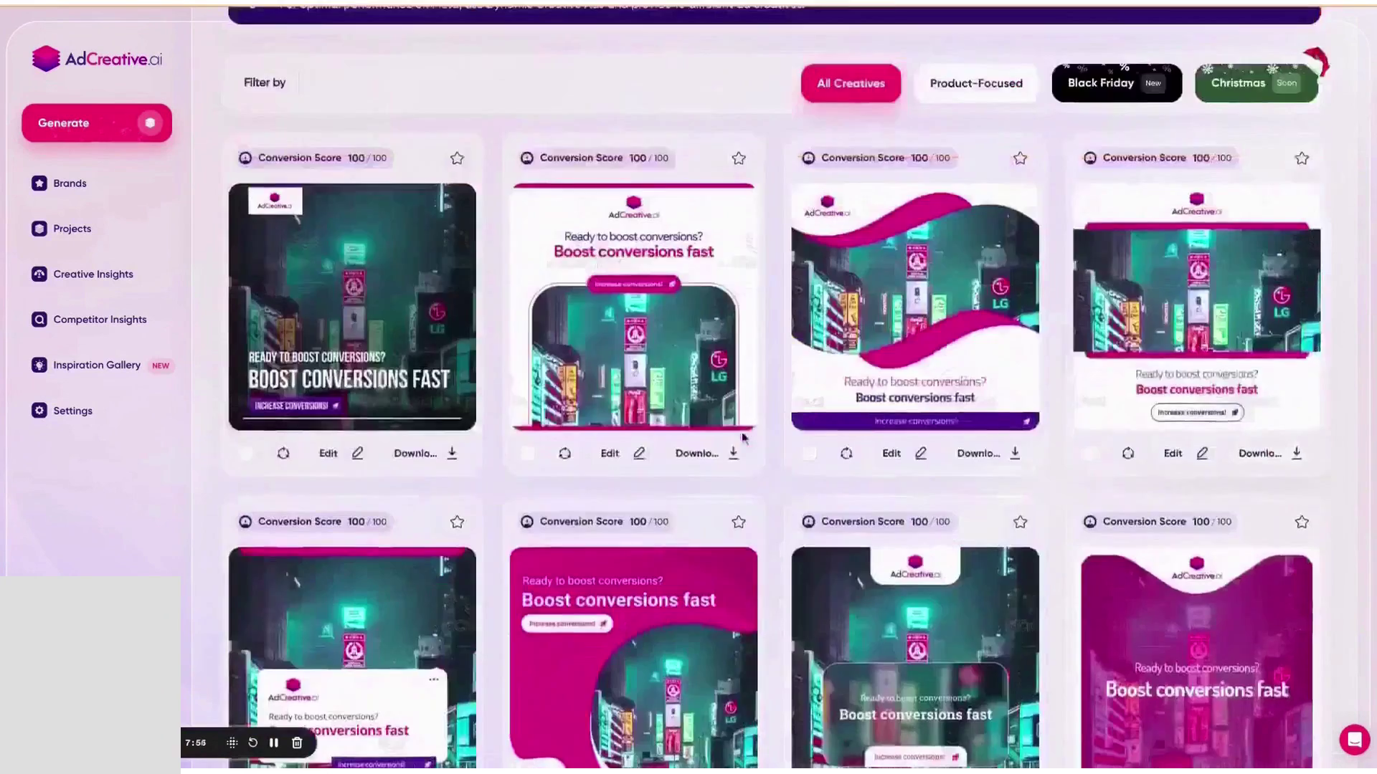
{"action": "scroll", "coordinate": [744, 437], "scroll_direction": "up", "scroll_amount": 4}
{"action": "left_click", "coordinate": [1245, 141]}
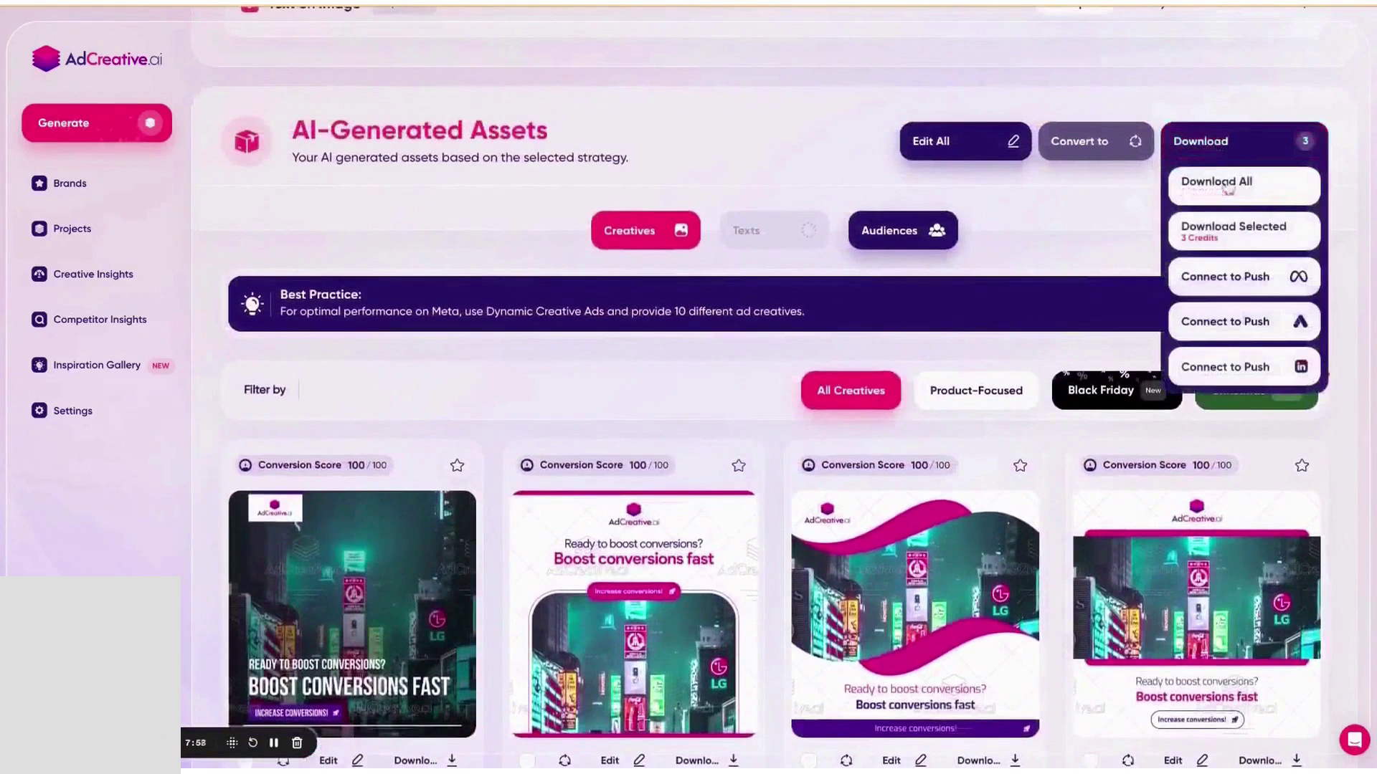
{"action": "left_click", "coordinate": [1234, 231]}
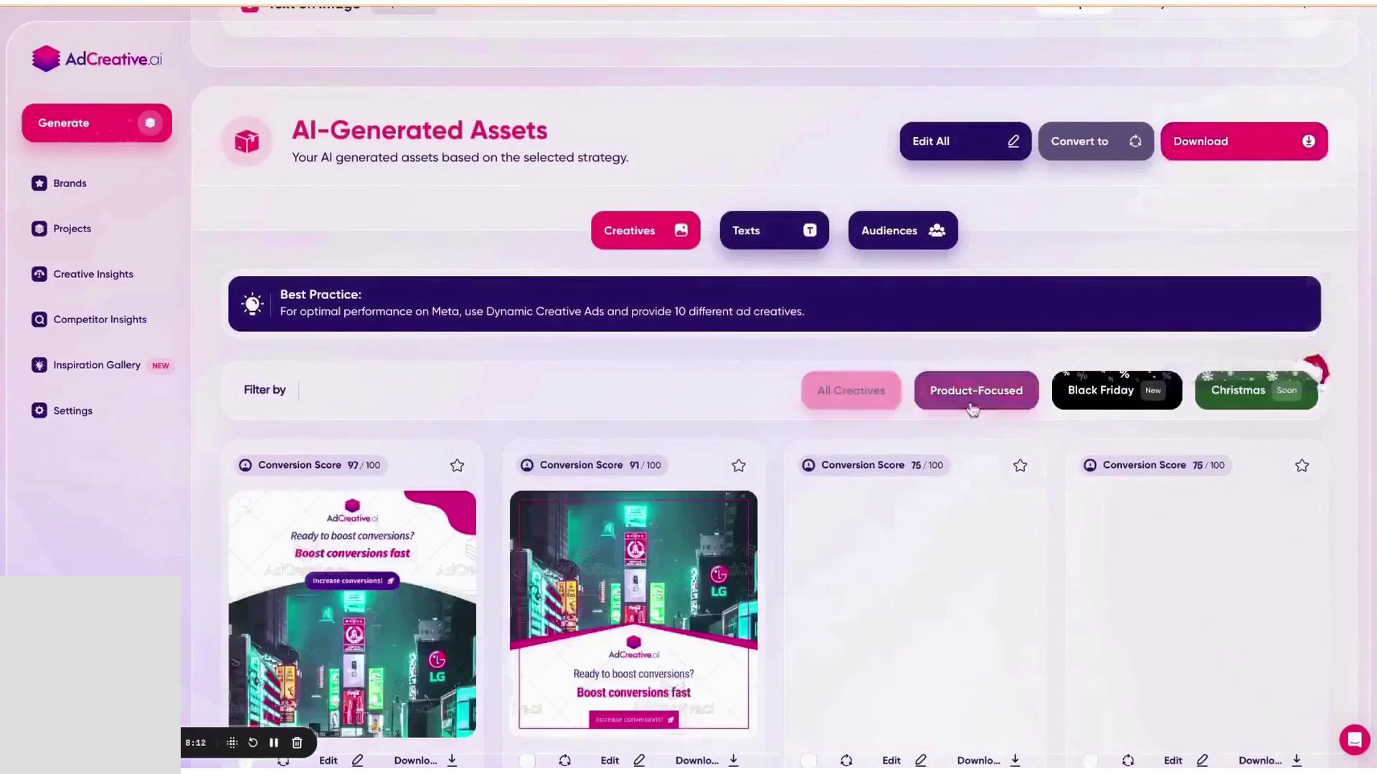
{"action": "scroll", "coordinate": [1069, 362], "scroll_direction": "down", "scroll_amount": 2}
{"action": "left_click", "coordinate": [1108, 243]}
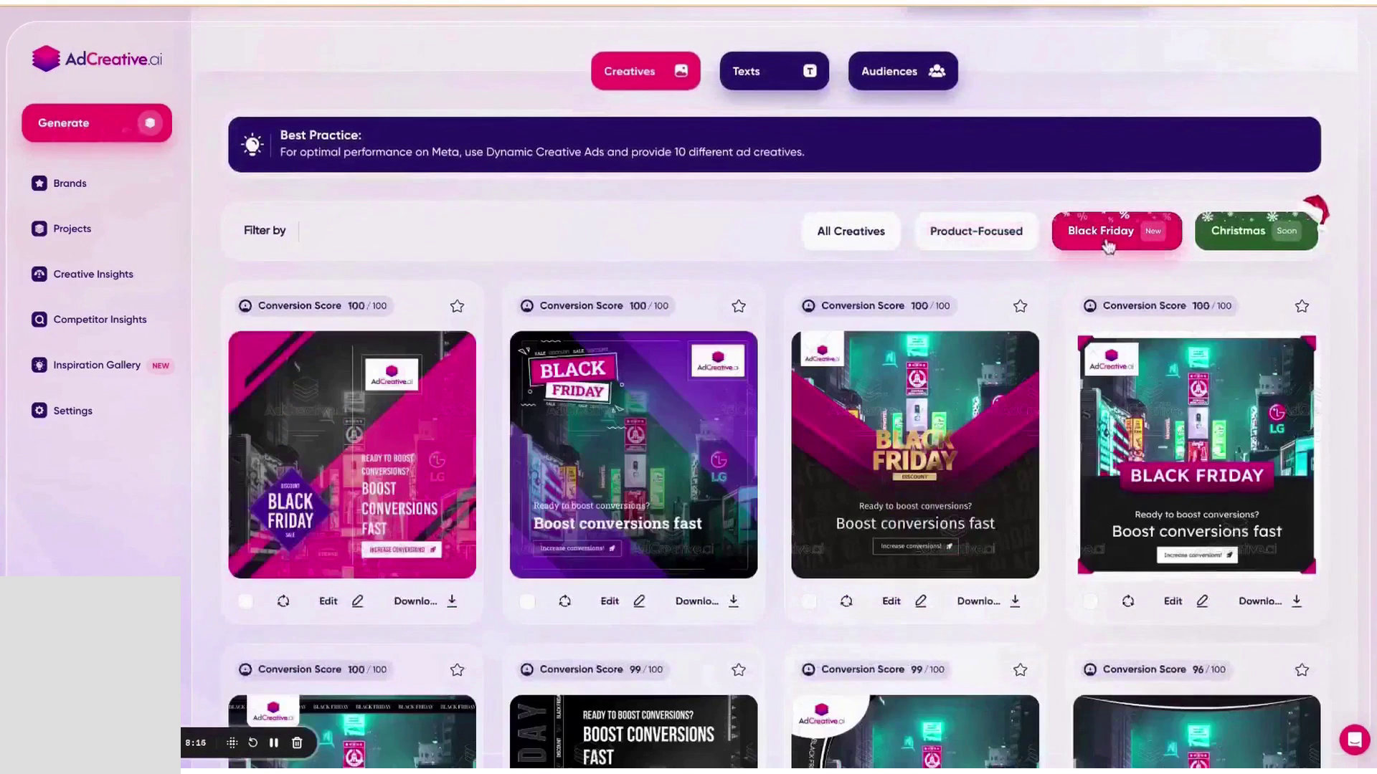
Show all creatives again and view one creative's re-rendered display banner sizes
{"action": "left_click", "coordinate": [848, 231]}
{"action": "scroll", "coordinate": [596, 502], "scroll_direction": "down", "scroll_amount": 1}
{"action": "left_click", "coordinate": [564, 543]}
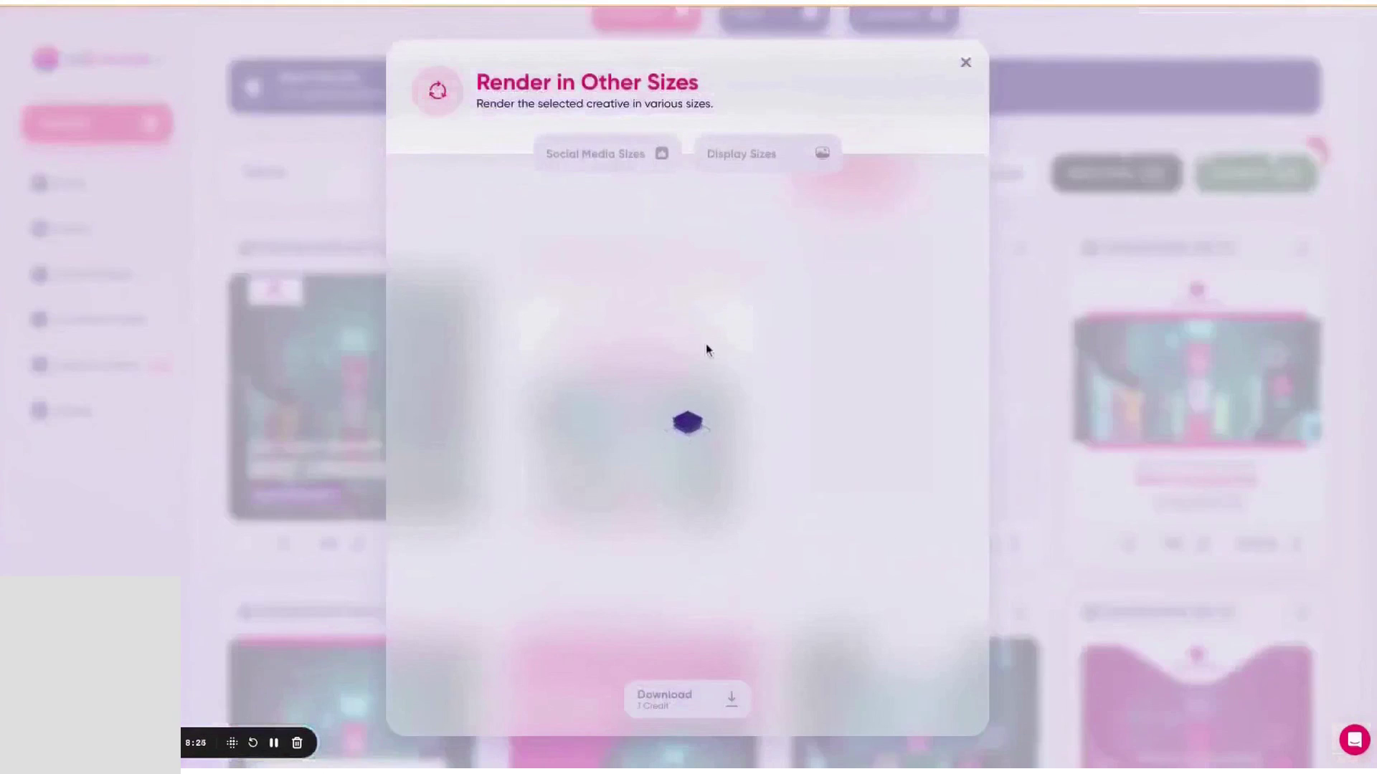
{"action": "left_click", "coordinate": [758, 155]}
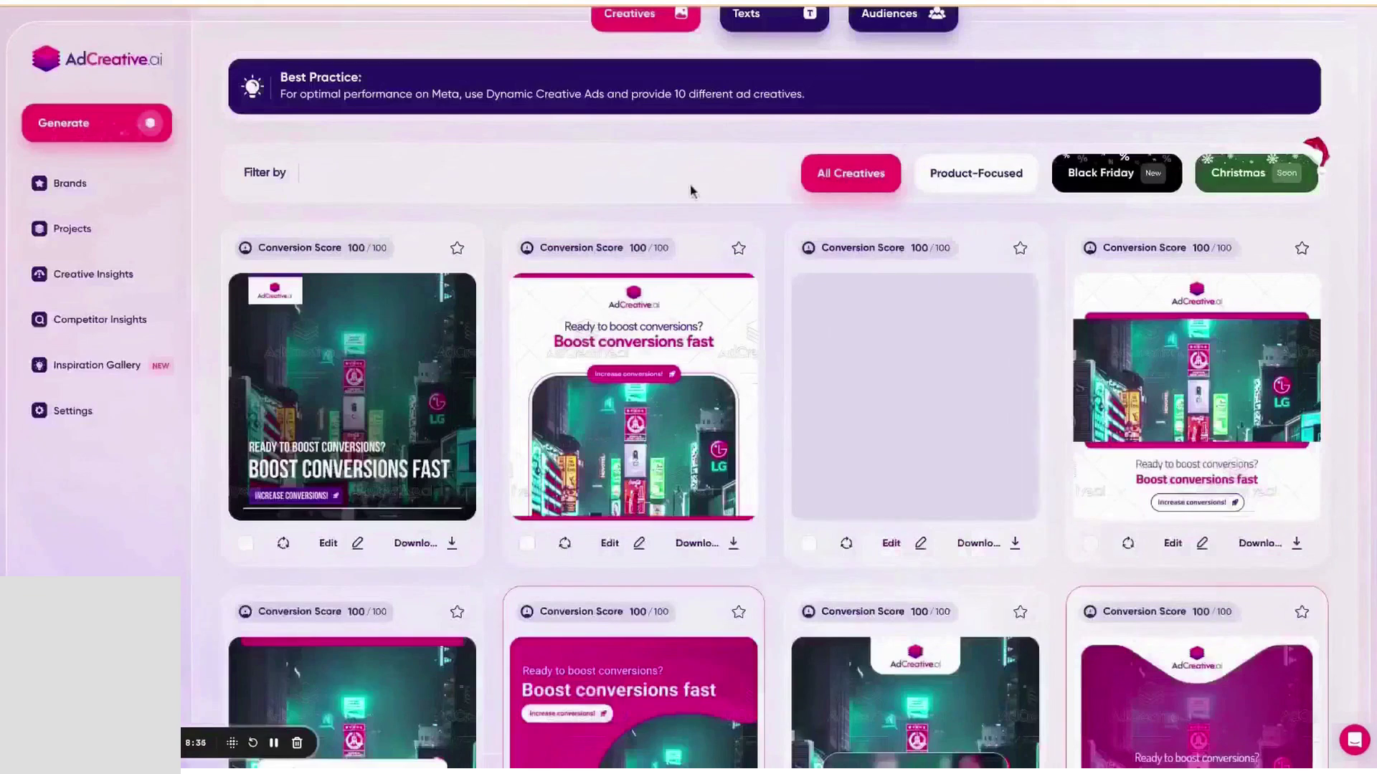
{"action": "scroll", "coordinate": [691, 190], "scroll_direction": "up", "scroll_amount": 2}
Review the generated ad texts, then the suggested target audiences
{"action": "left_click", "coordinate": [771, 95]}
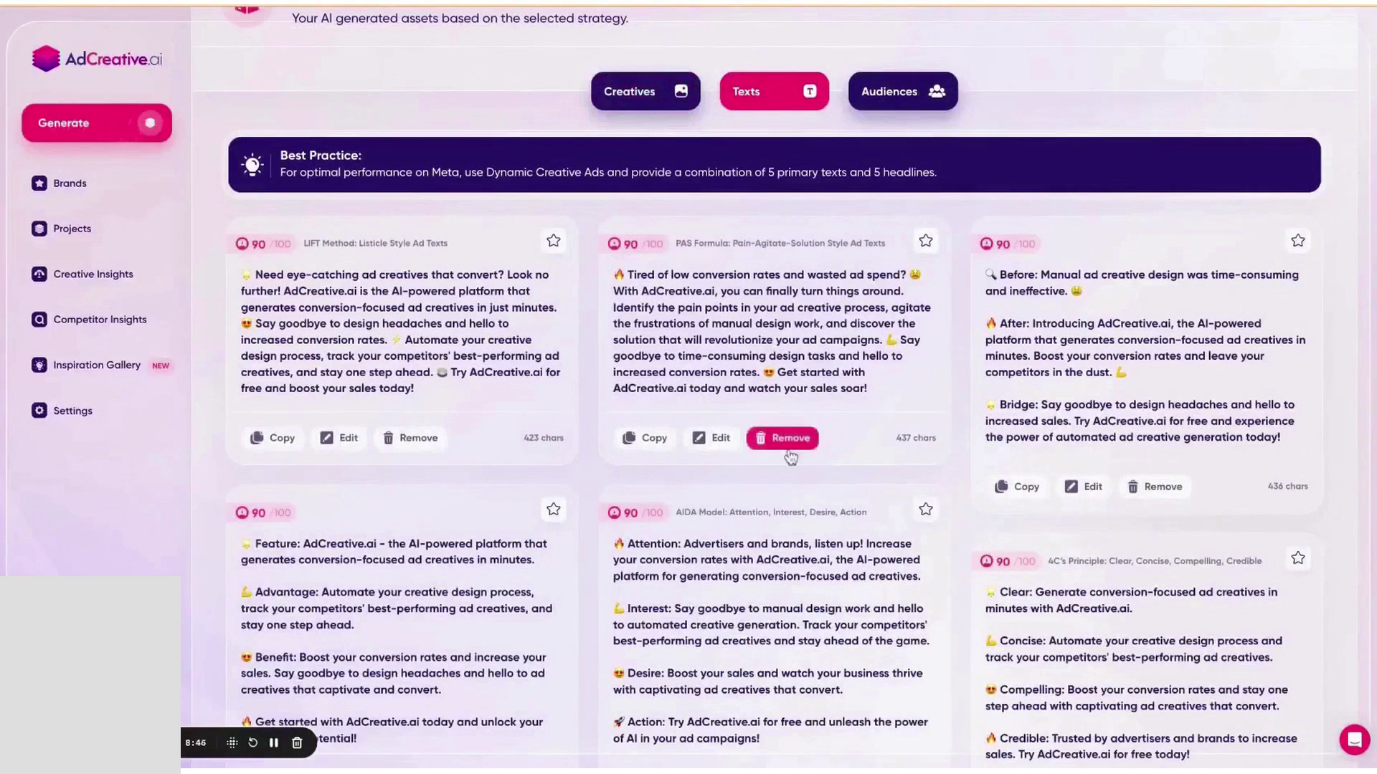
{"action": "scroll", "coordinate": [782, 430], "scroll_direction": "down", "scroll_amount": 1}
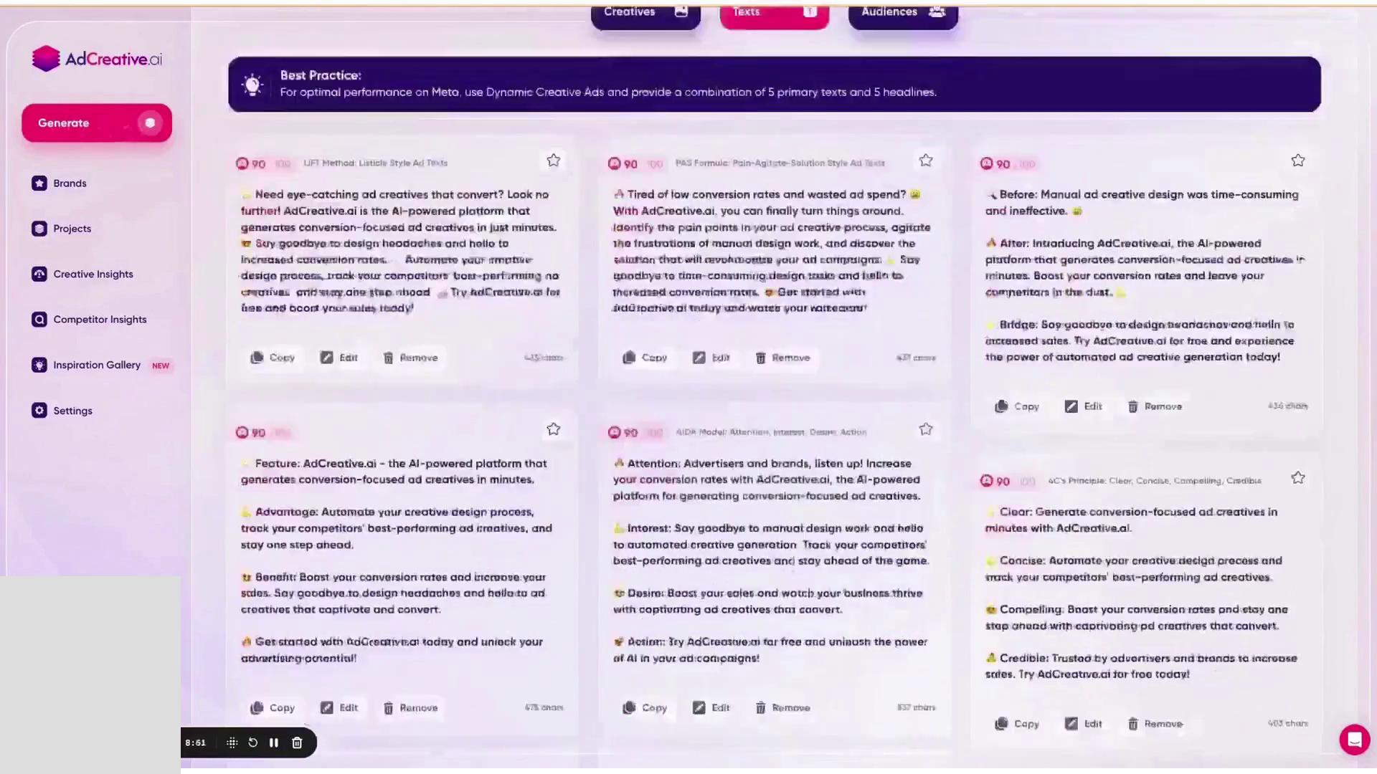
{"action": "scroll", "coordinate": [825, 287], "scroll_direction": "up", "scroll_amount": 2}
{"action": "left_click", "coordinate": [889, 110]}
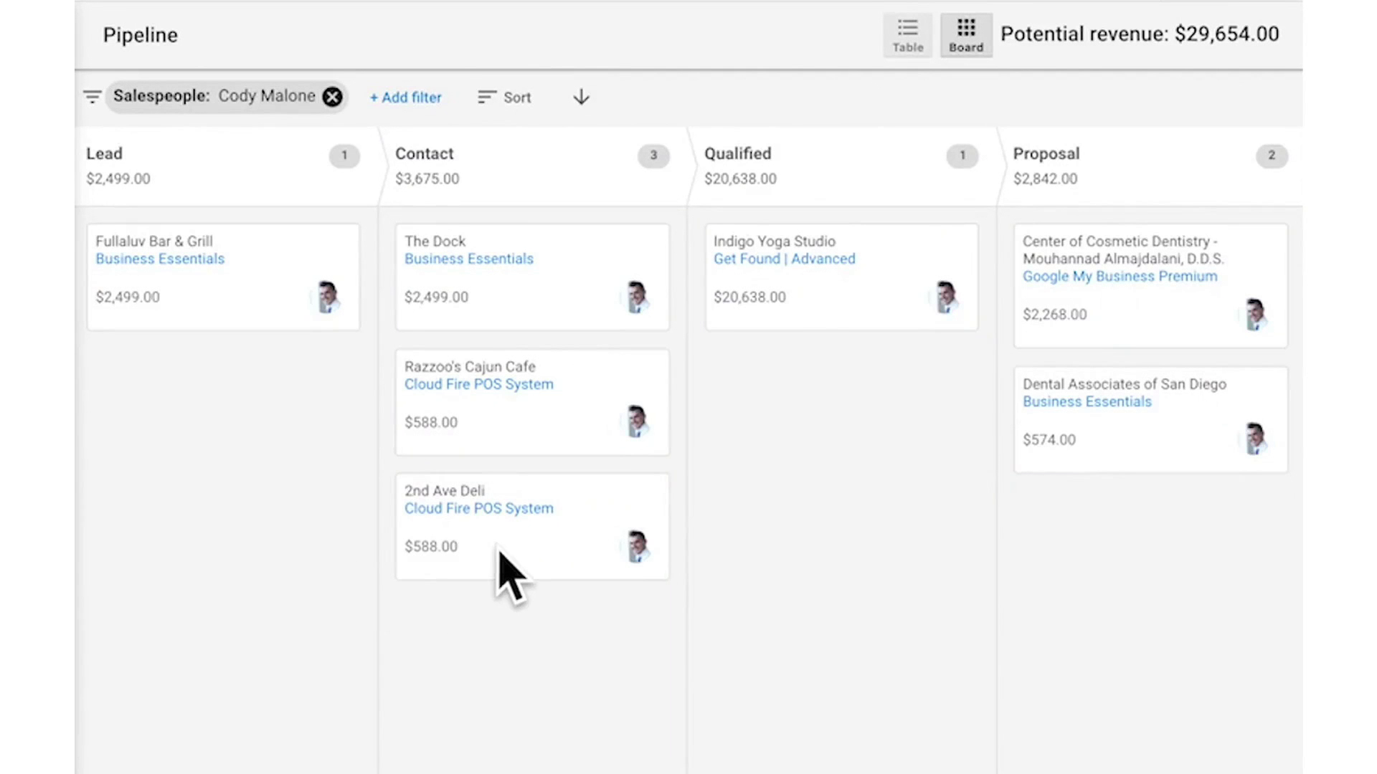
Move 2nd Ave Deli to Qualified and close it as won with a note about starting ASAP
{"action": "left_click_drag", "start_coordinate": [499, 552], "coordinate": [837, 455]}
{"action": "left_click", "coordinate": [821, 385]}
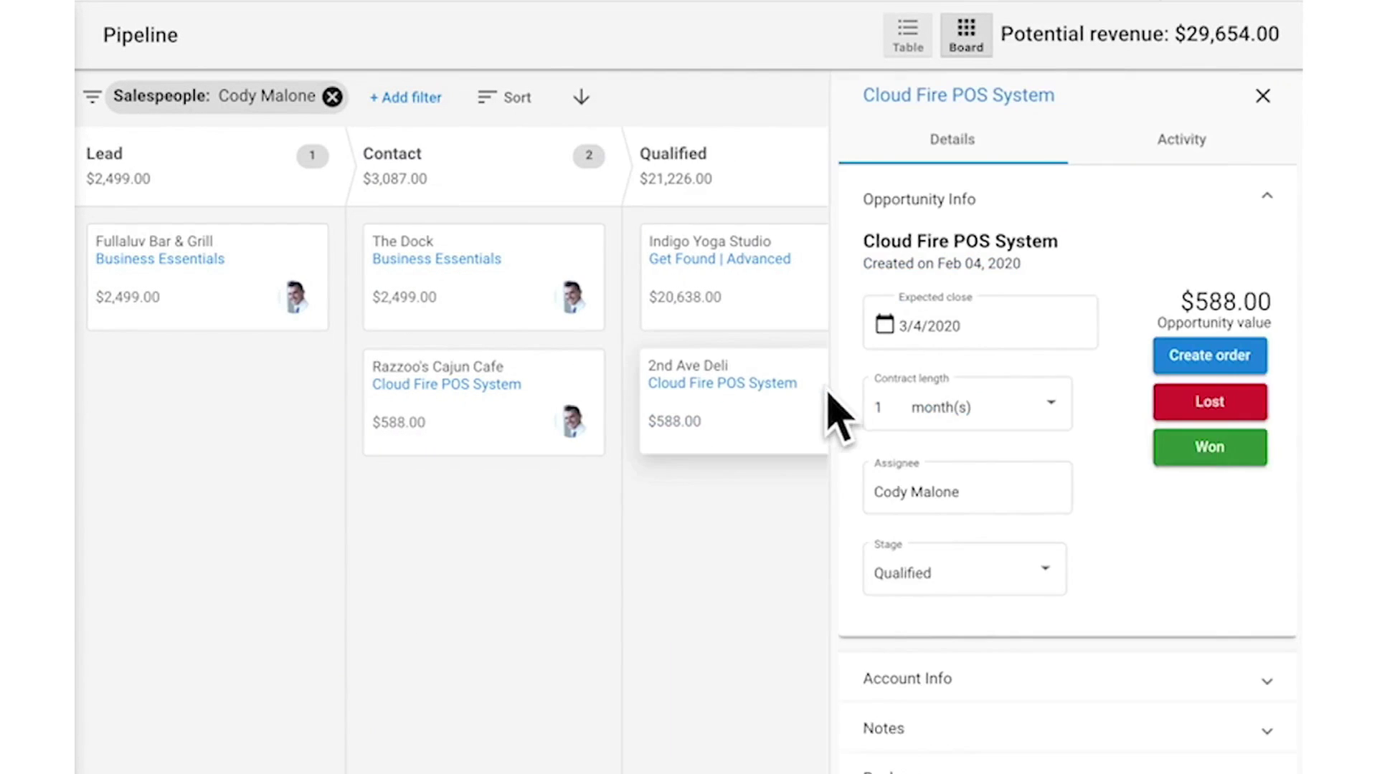
{"action": "left_click", "coordinate": [1201, 446]}
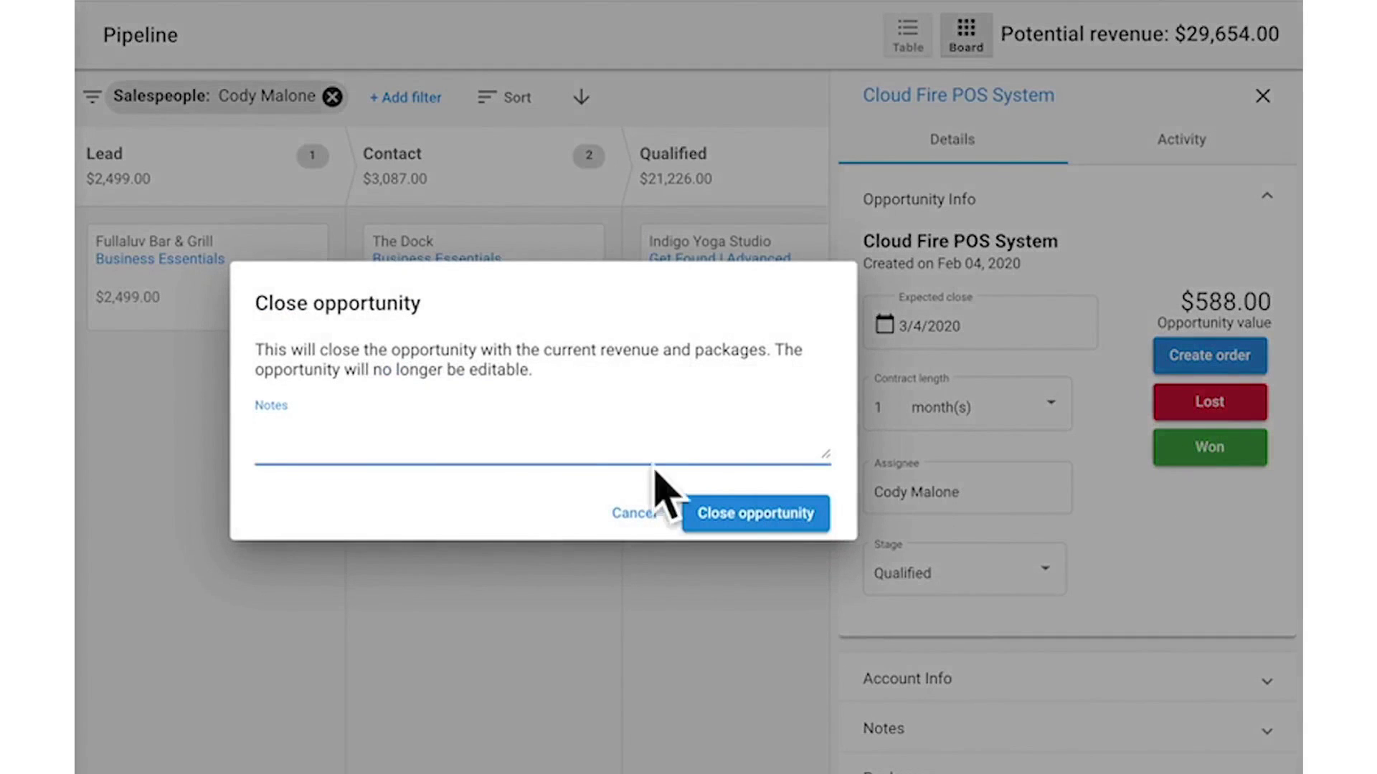
{"action": "type", "text": "Jeff is looking to get started ASAP!"}
{"action": "left_click", "coordinate": [755, 513]}
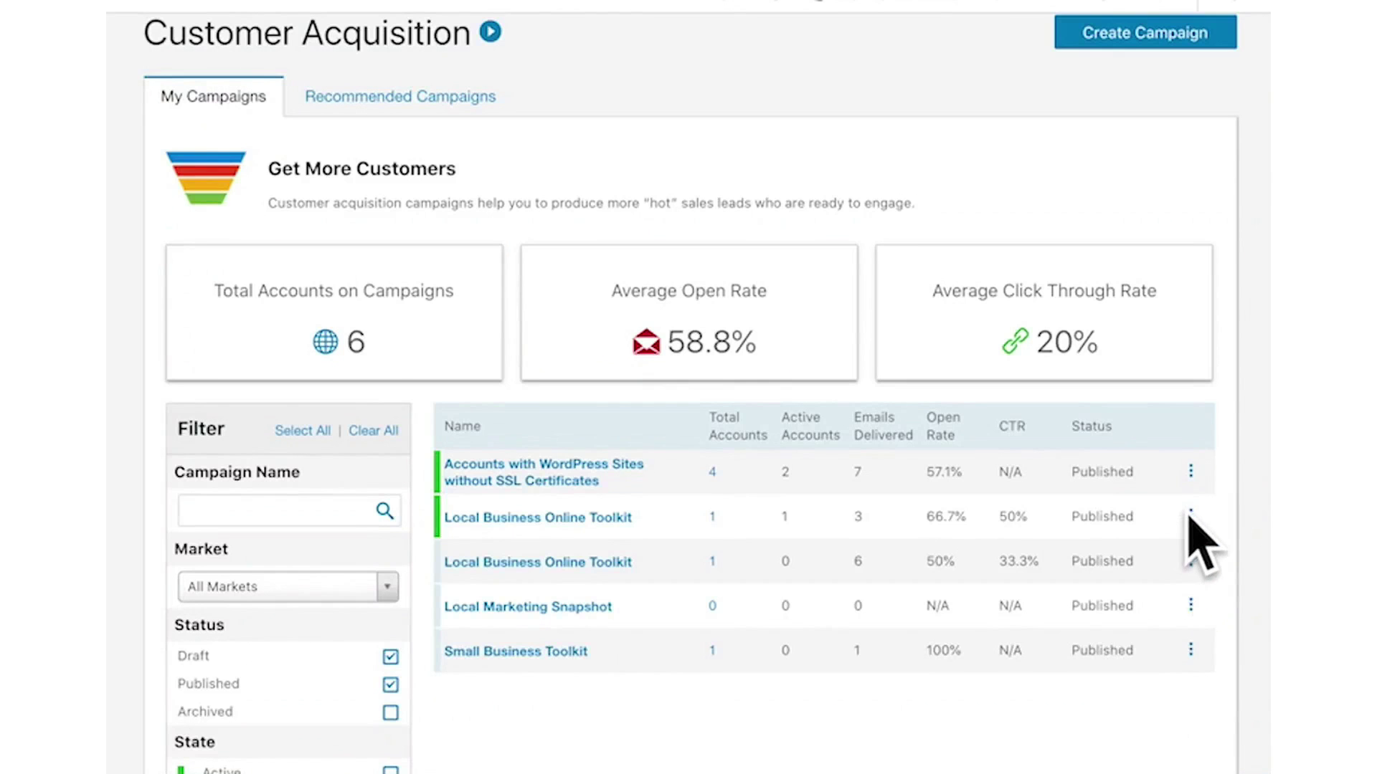
Preview the Local Business Online Toolkit campaign, stepping from Day 5 through Day 14
{"action": "left_click", "coordinate": [1190, 516]}
{"action": "left_click", "coordinate": [1001, 562]}
{"action": "left_click", "coordinate": [535, 37]}
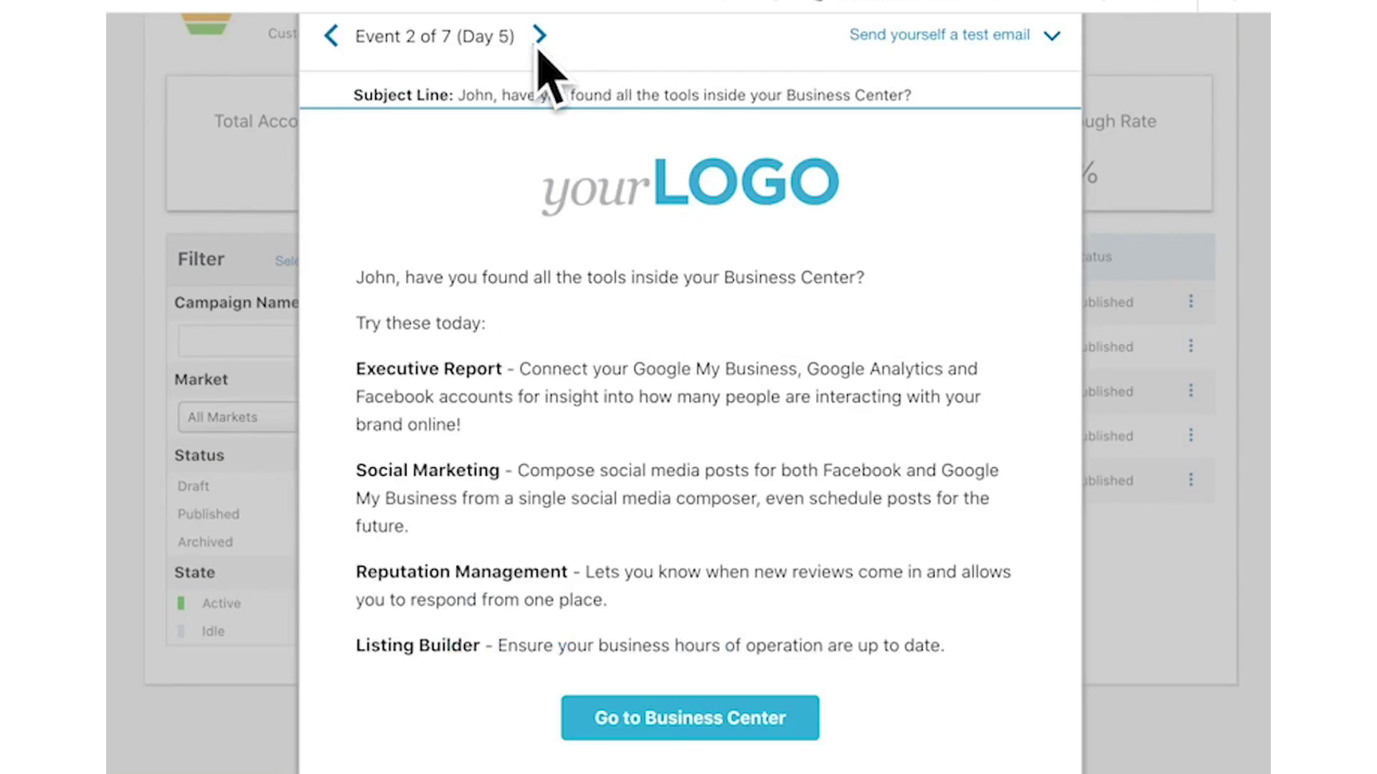
{"action": "left_click", "coordinate": [538, 38]}
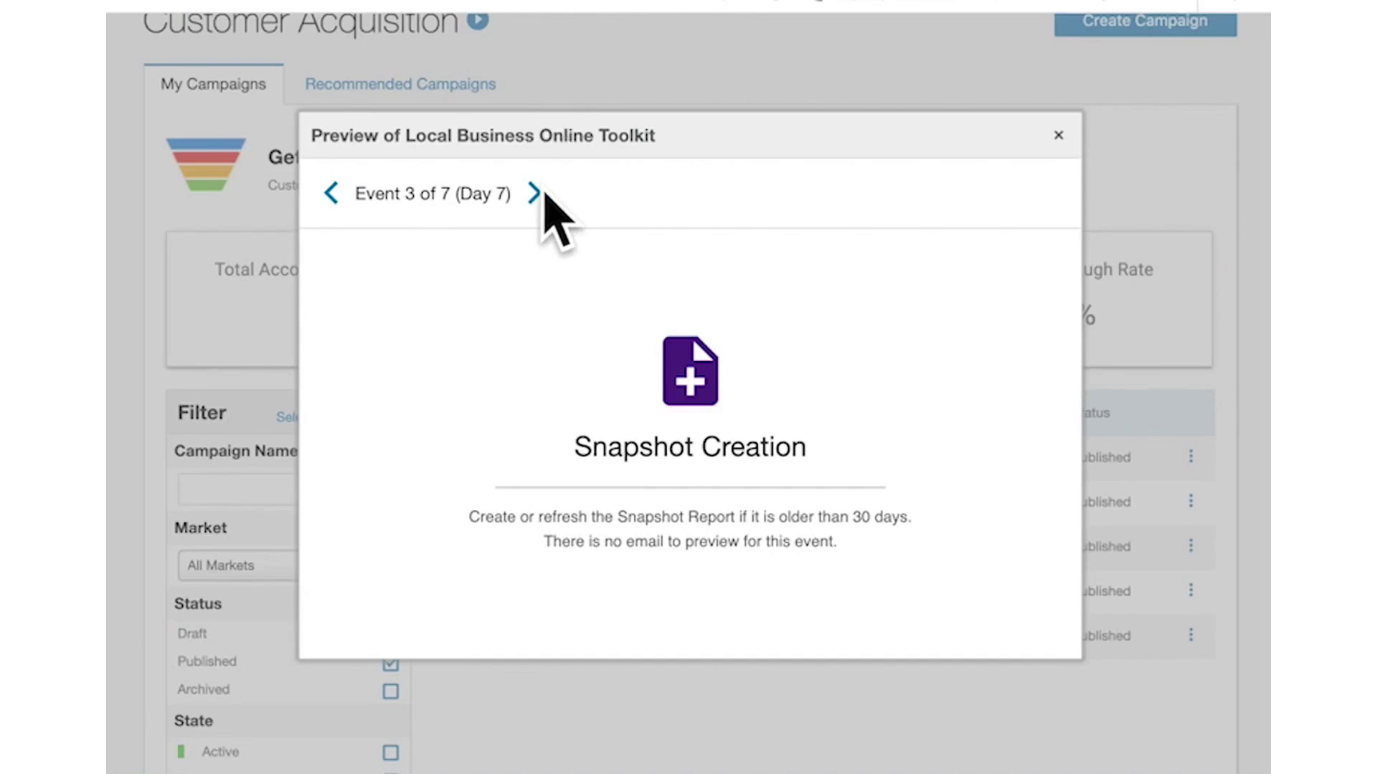
{"action": "left_click", "coordinate": [540, 35]}
{"action": "left_click", "coordinate": [542, 38]}
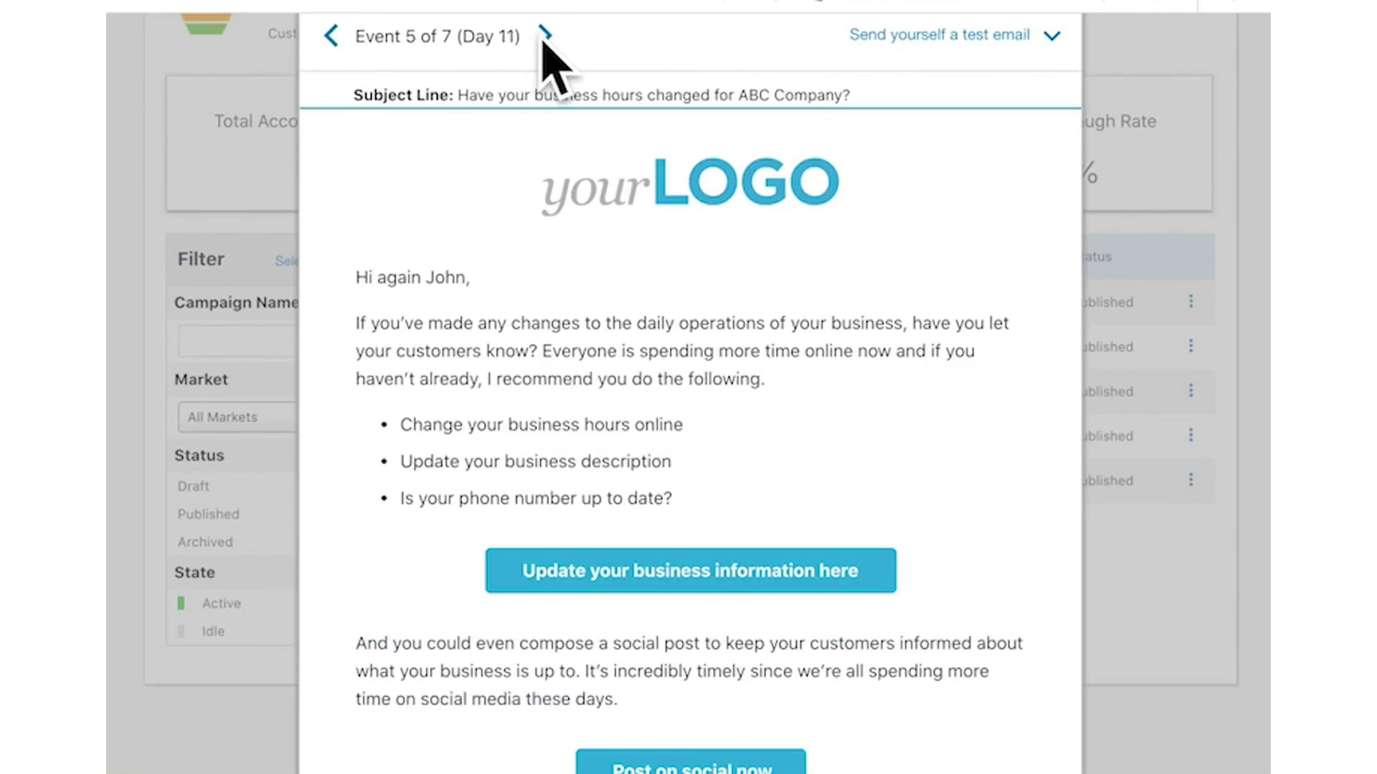
{"action": "left_click", "coordinate": [544, 35]}
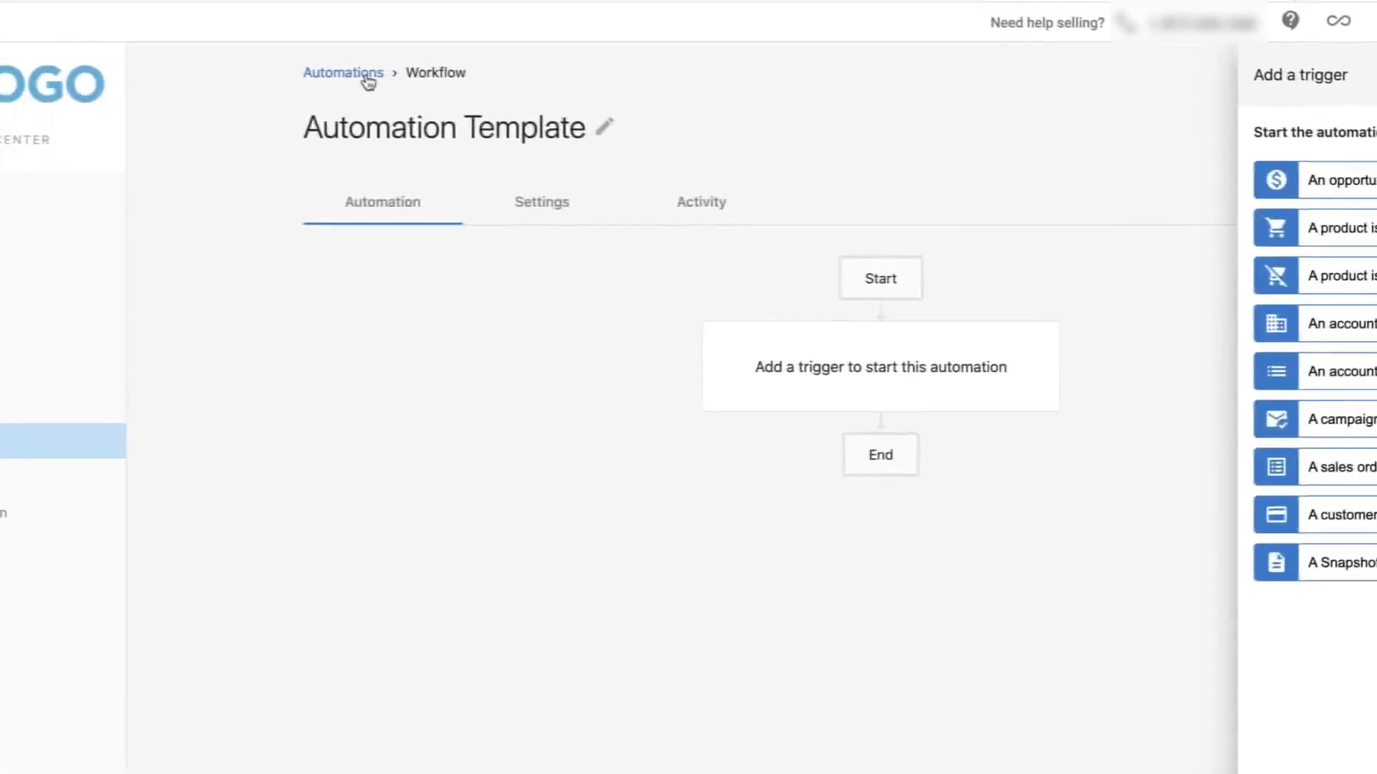
Browse the automations list, the Upgrade Social Marketing editor and the Automation Template
{"action": "left_click", "coordinate": [365, 71]}
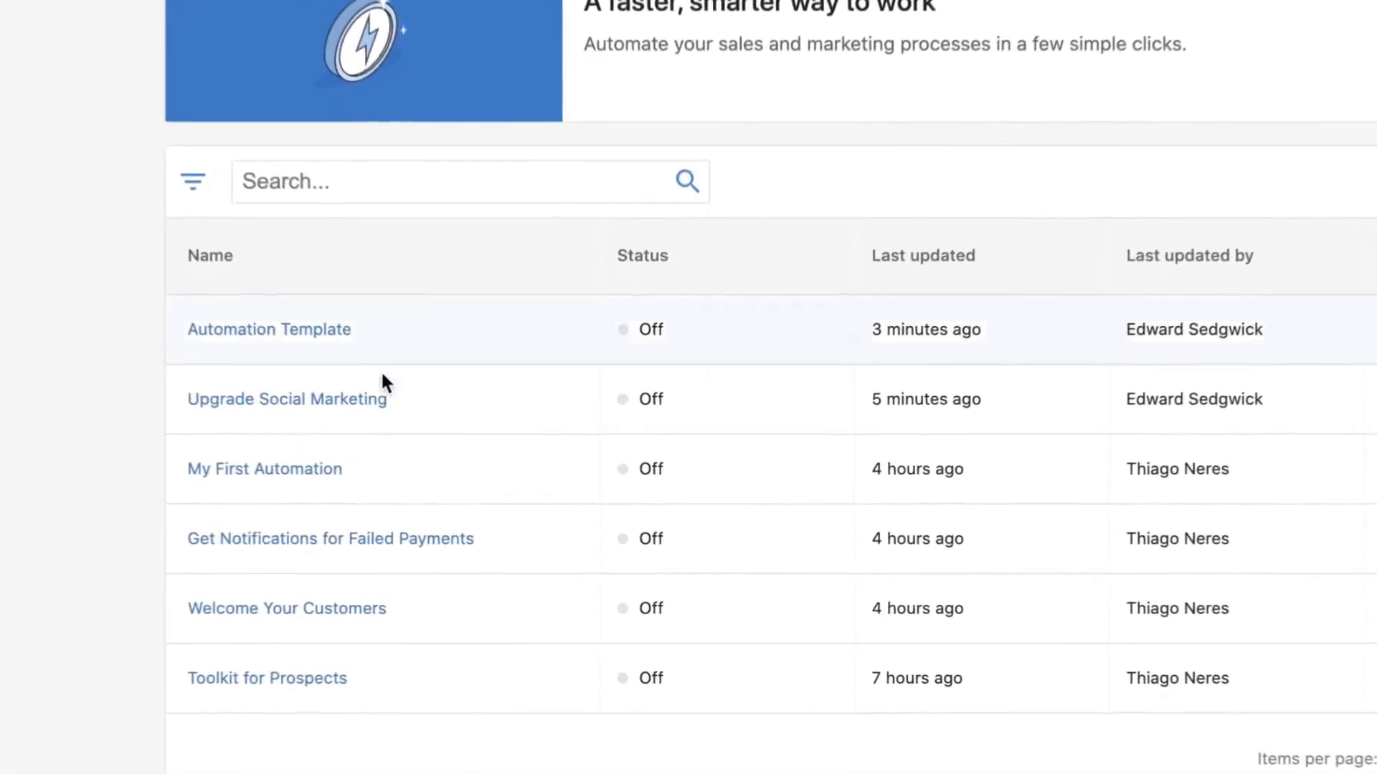
{"action": "left_click", "coordinate": [381, 374]}
{"action": "scroll", "coordinate": [344, 406], "scroll_direction": "down", "scroll_amount": 10}
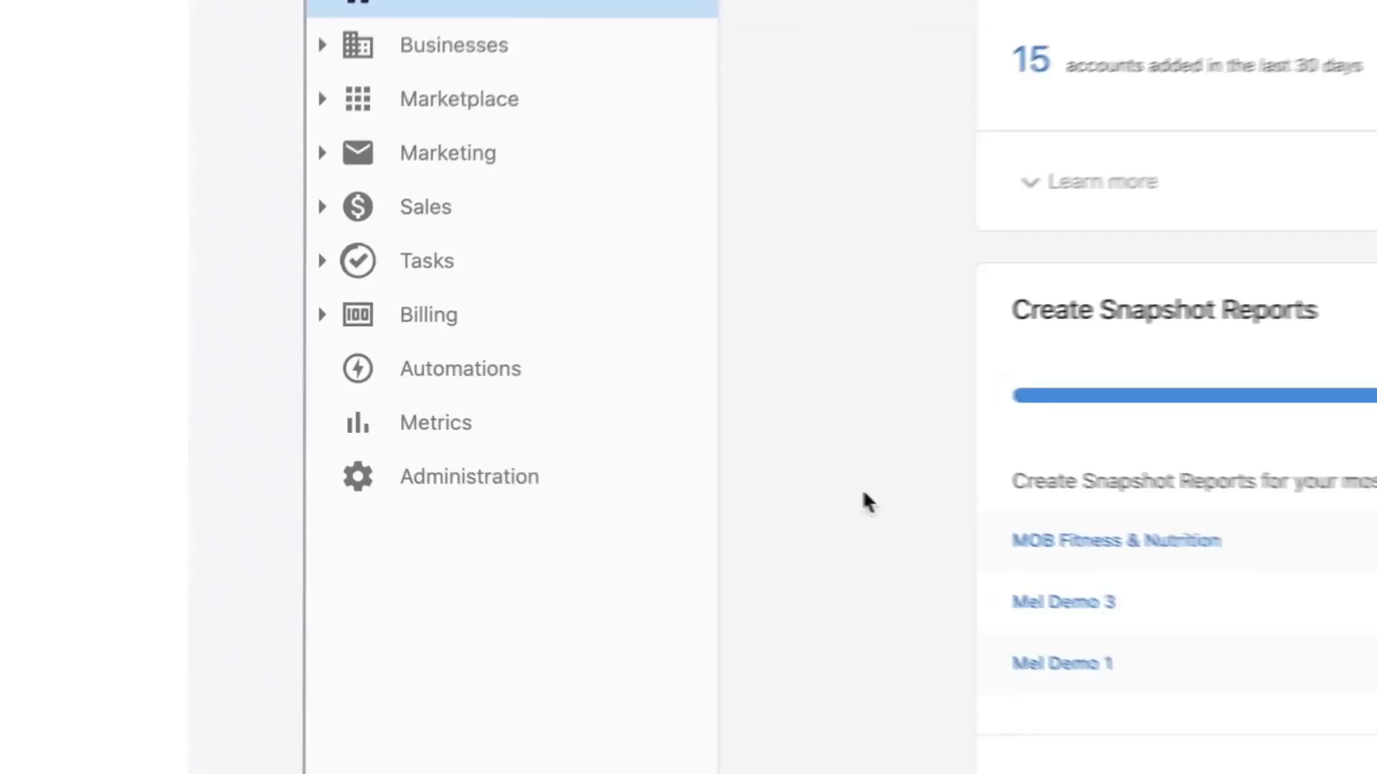
{"action": "left_click", "coordinate": [730, 388]}
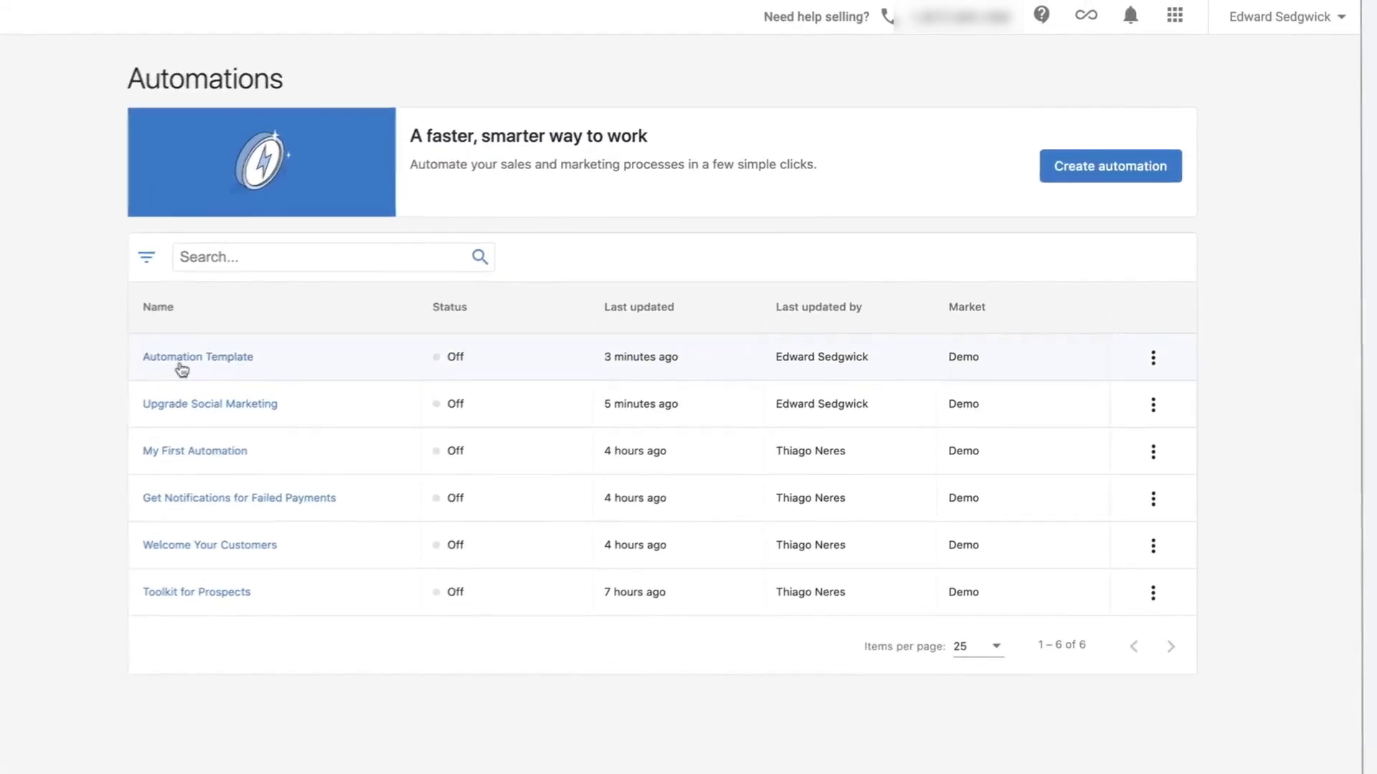
{"action": "left_click", "coordinate": [178, 365]}
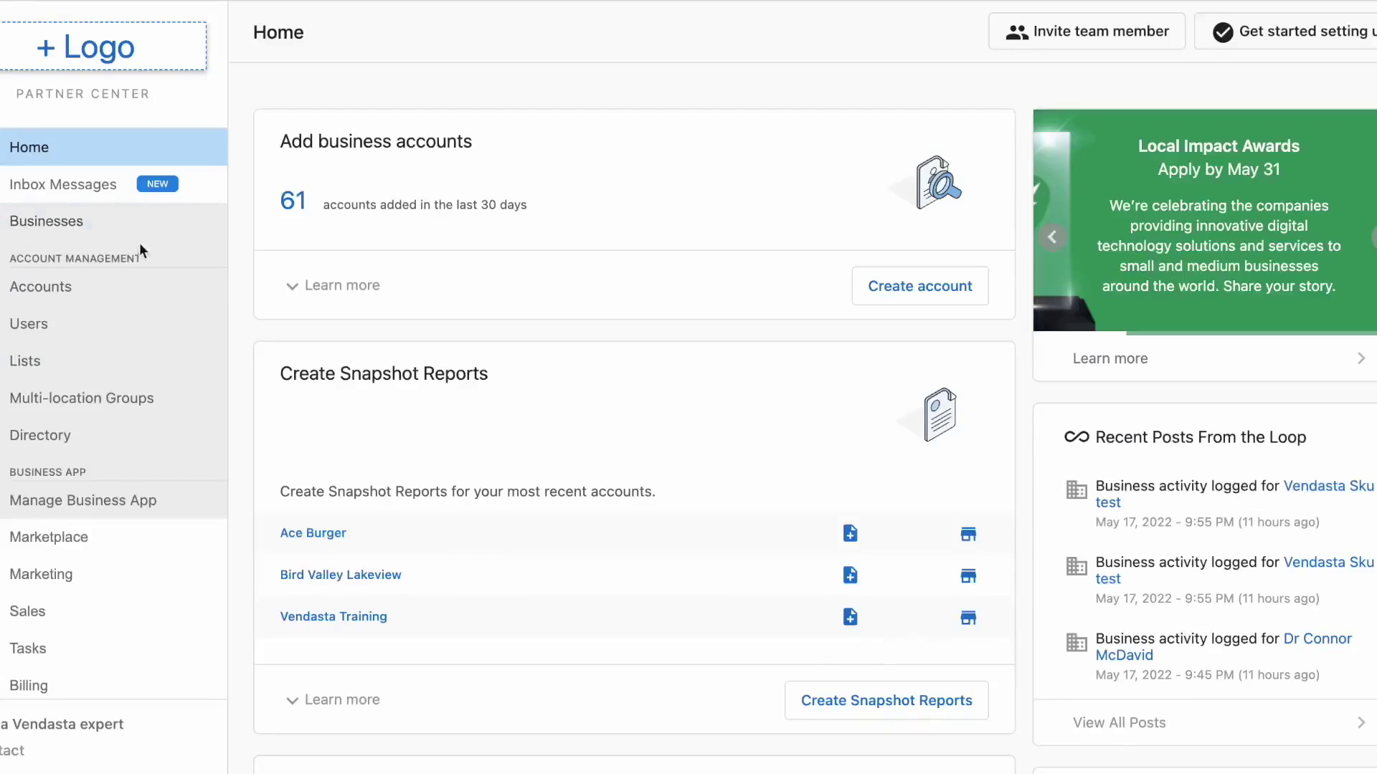
Start a new recurring invoice from the first business account's Recurring Invoices list
{"action": "left_click", "coordinate": [130, 286]}
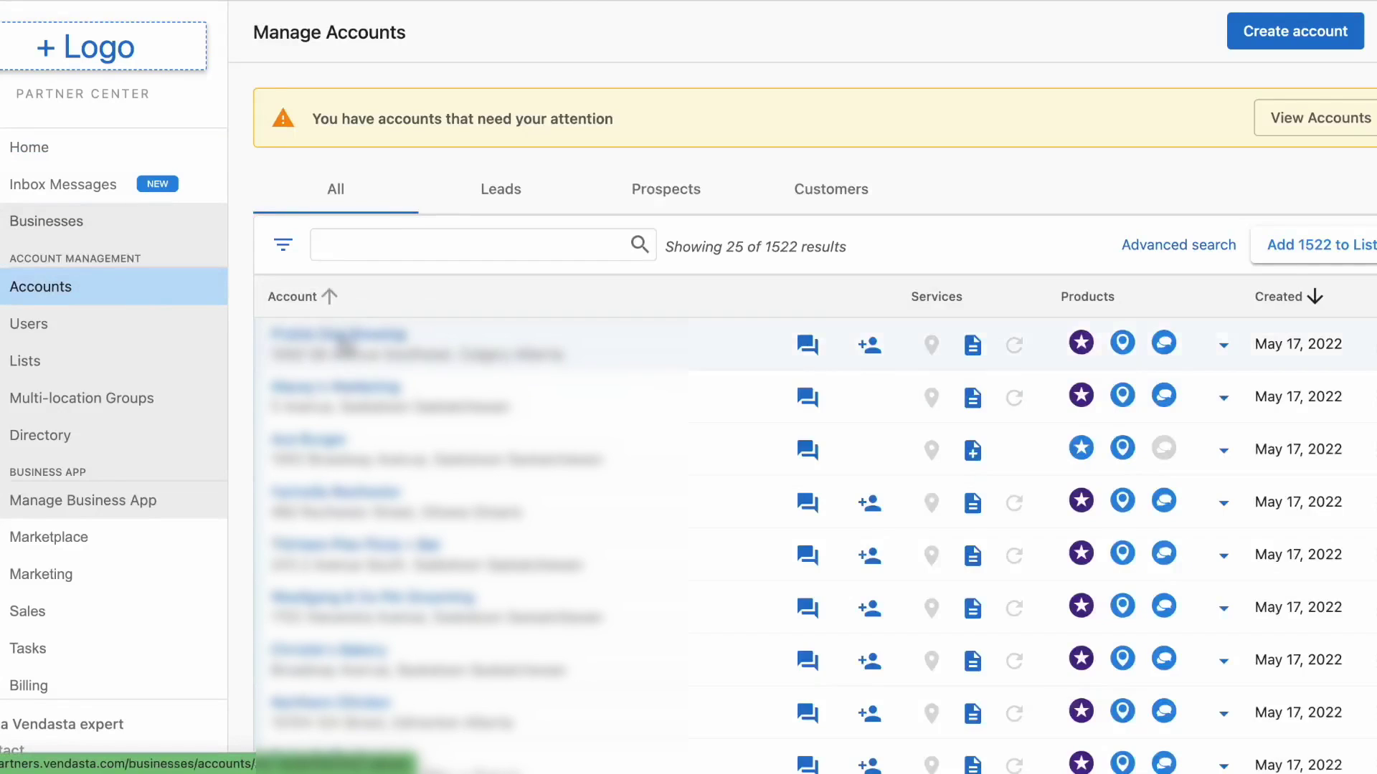
{"action": "left_click", "coordinate": [344, 343]}
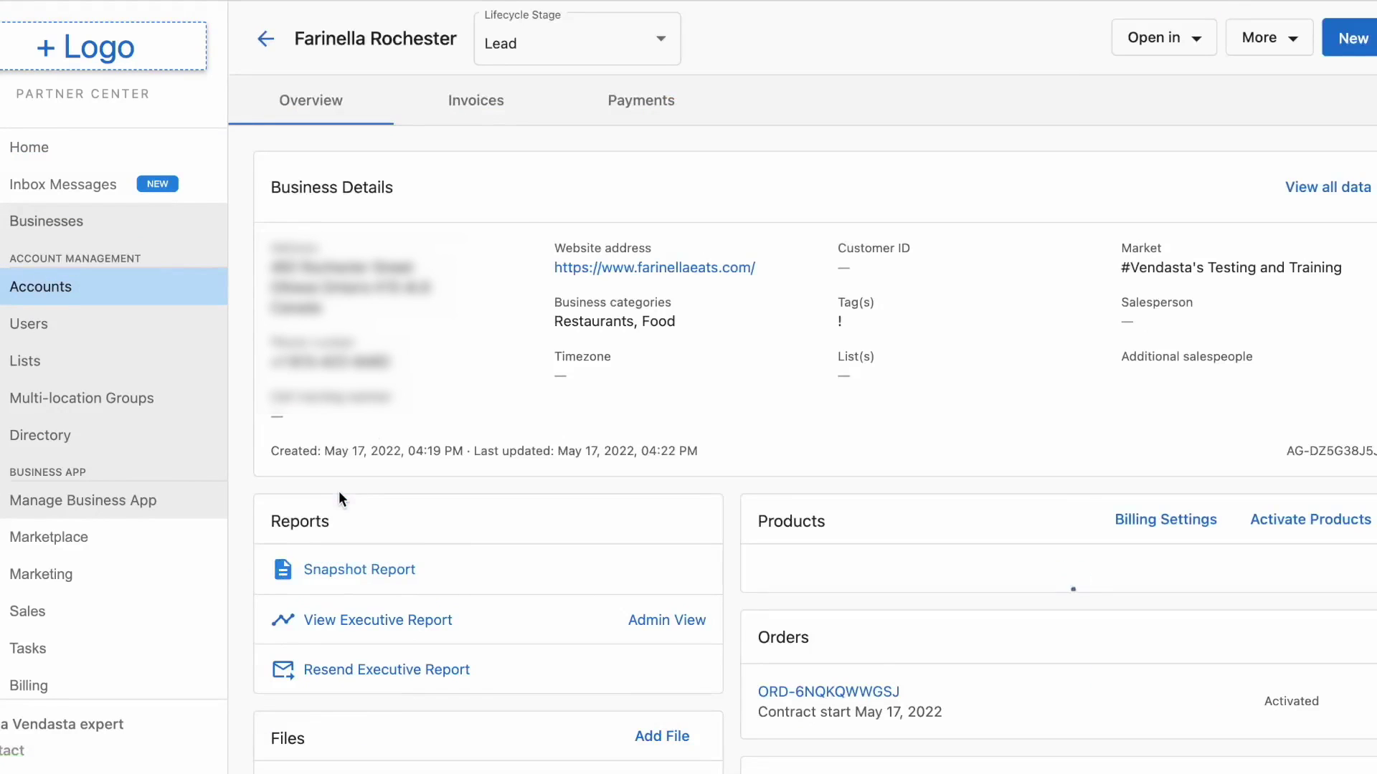
{"action": "left_click", "coordinate": [479, 101]}
{"action": "left_click", "coordinate": [848, 174]}
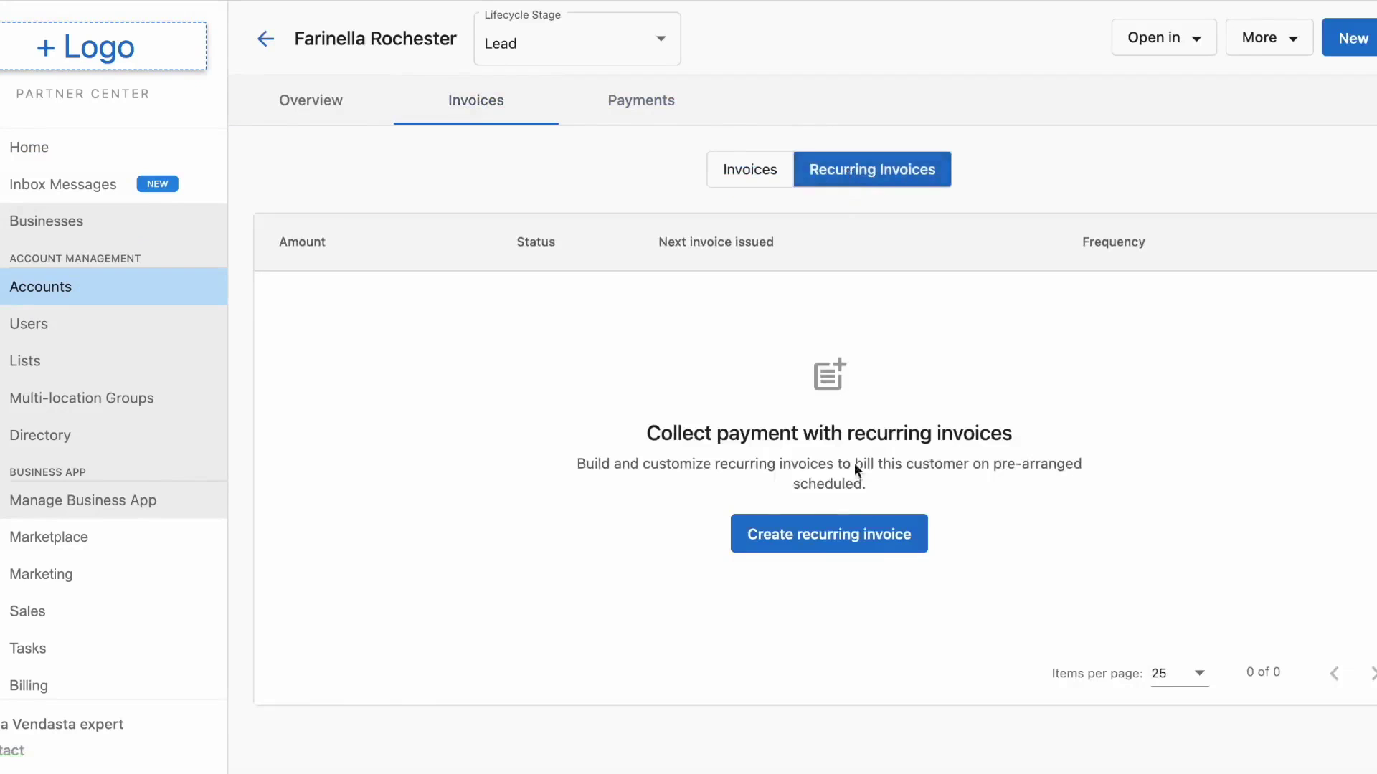
{"action": "left_click", "coordinate": [1353, 38]}
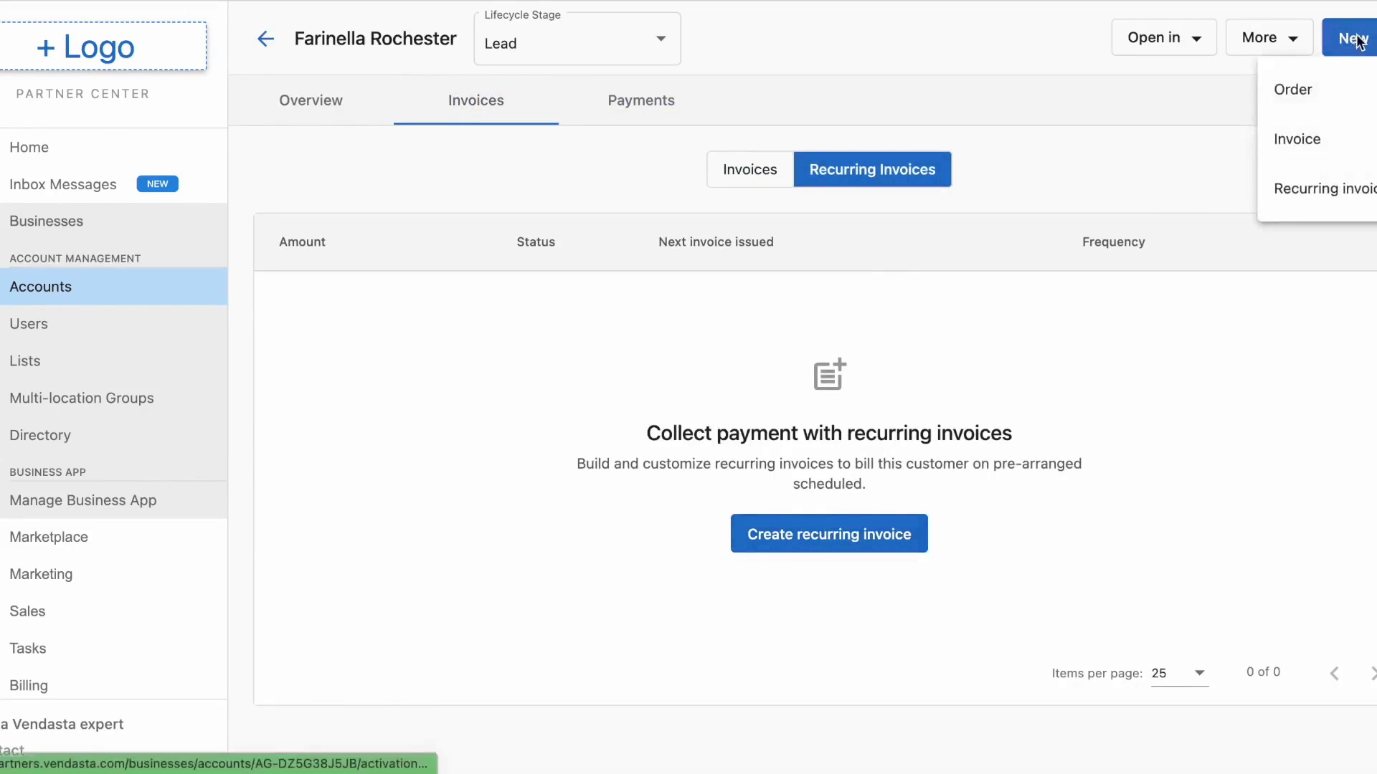
{"action": "left_click", "coordinate": [1336, 196]}
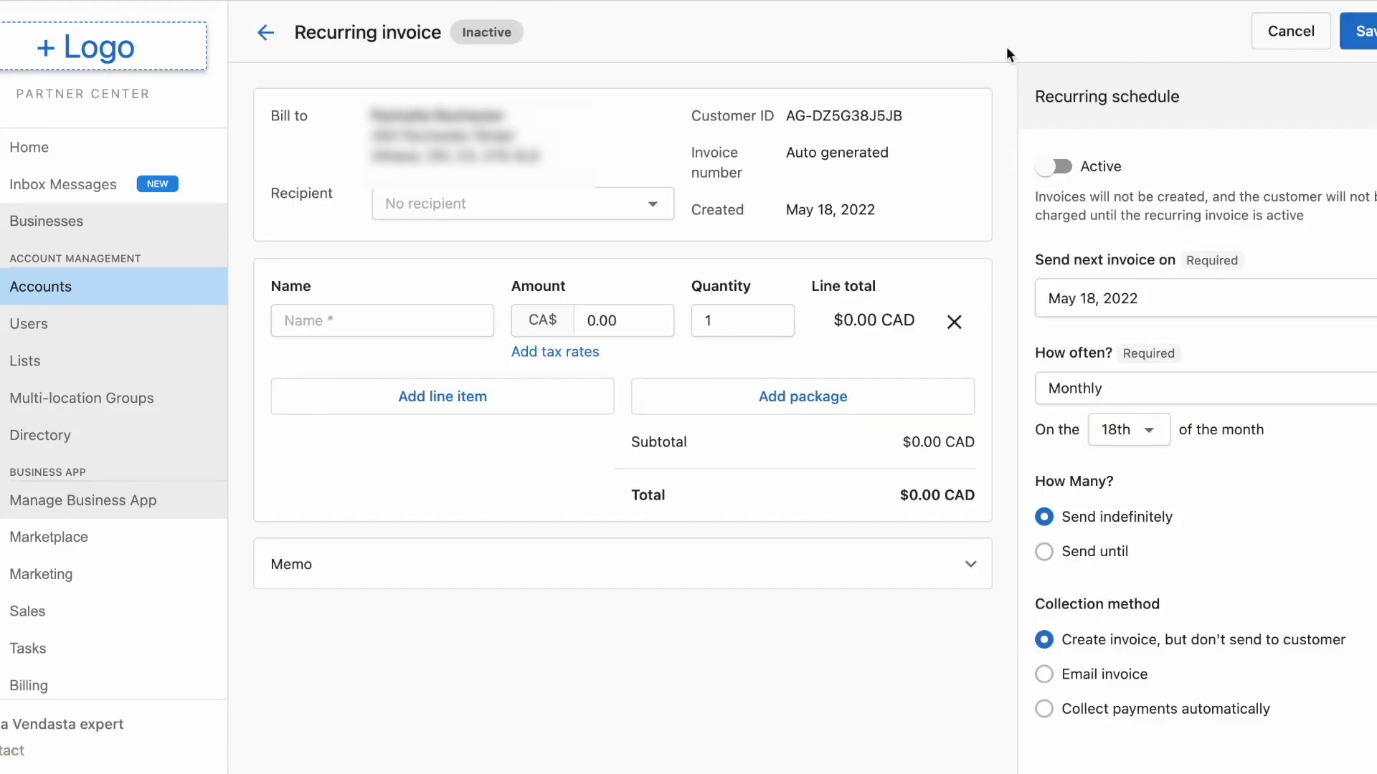
Leave the recipient empty and add a Reputation Management (RM) line at 70.00 via 'reput'
{"action": "left_click", "coordinate": [569, 206]}
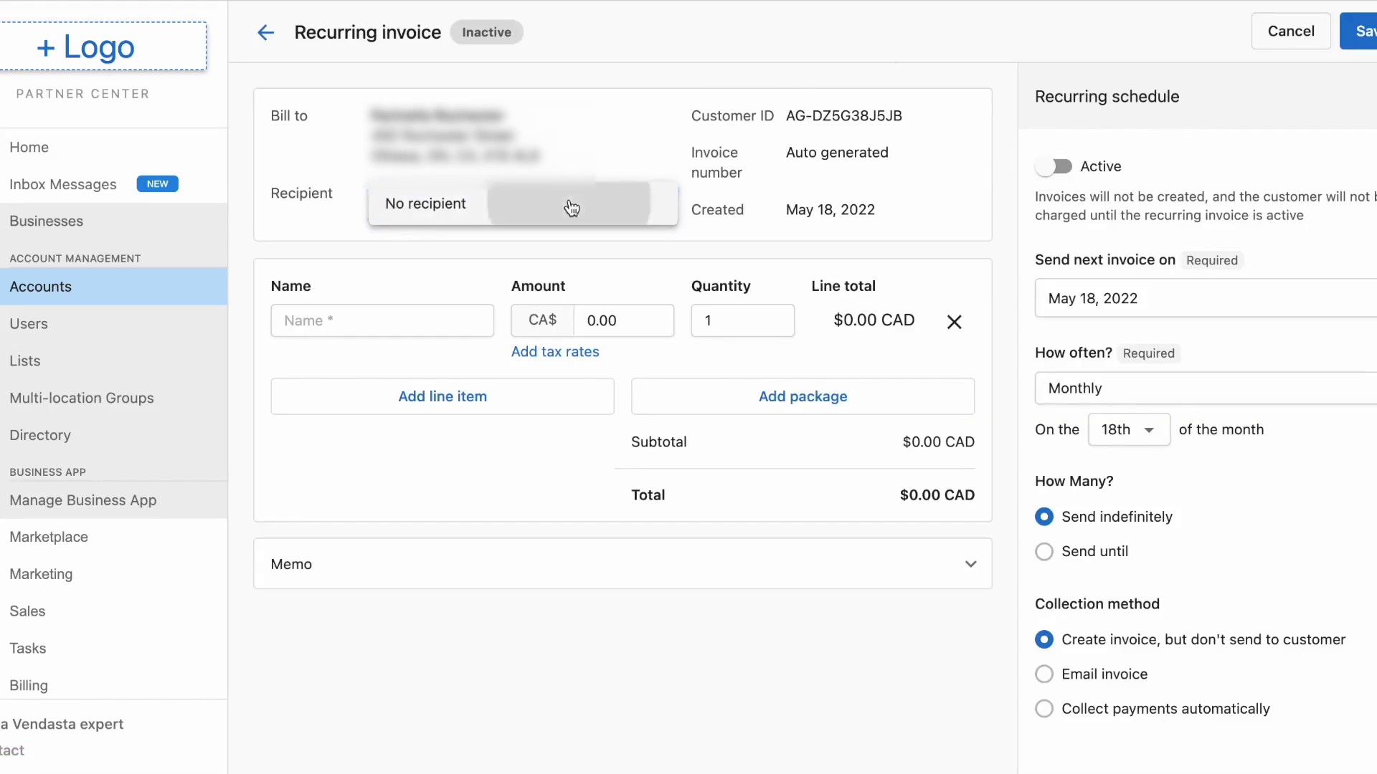
{"action": "left_click", "coordinate": [570, 207]}
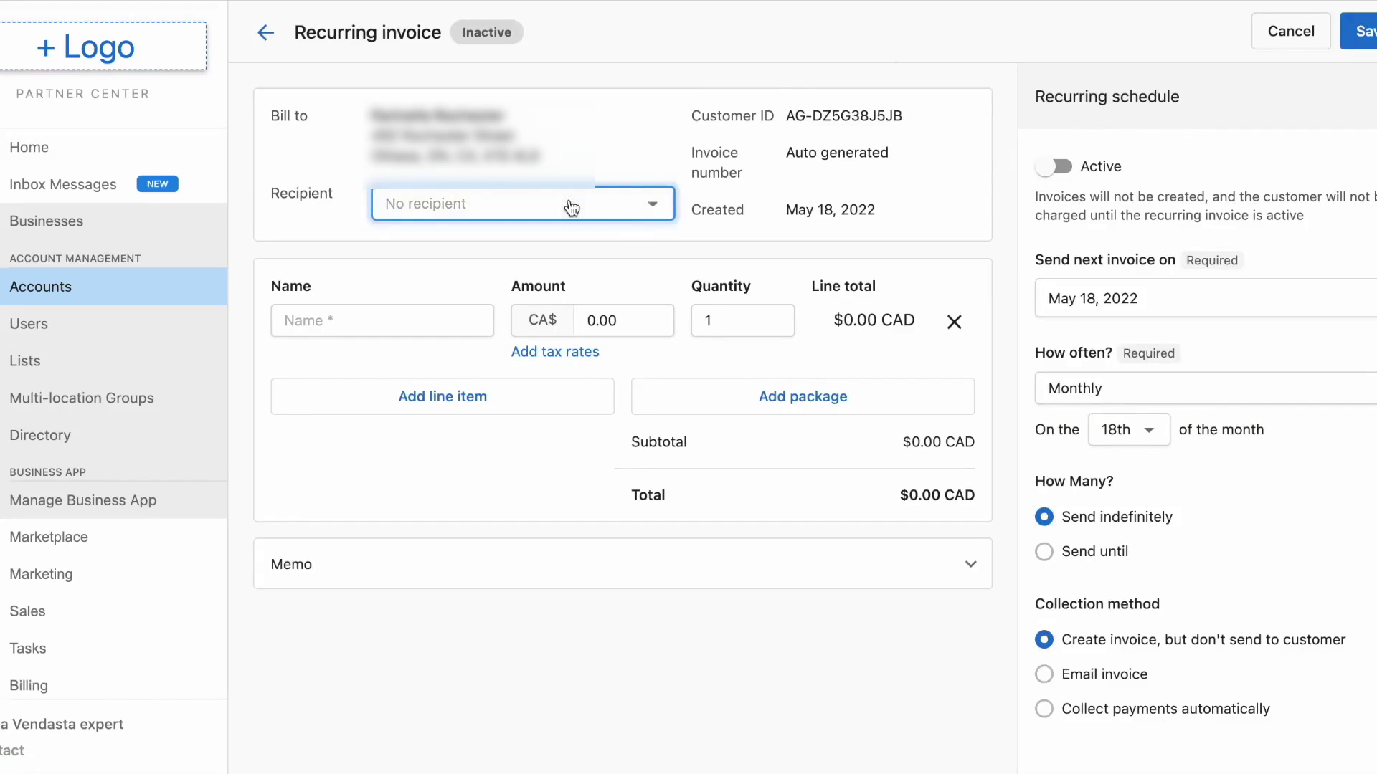
{"action": "left_click", "coordinate": [414, 317]}
{"action": "type", "text": "reput"}
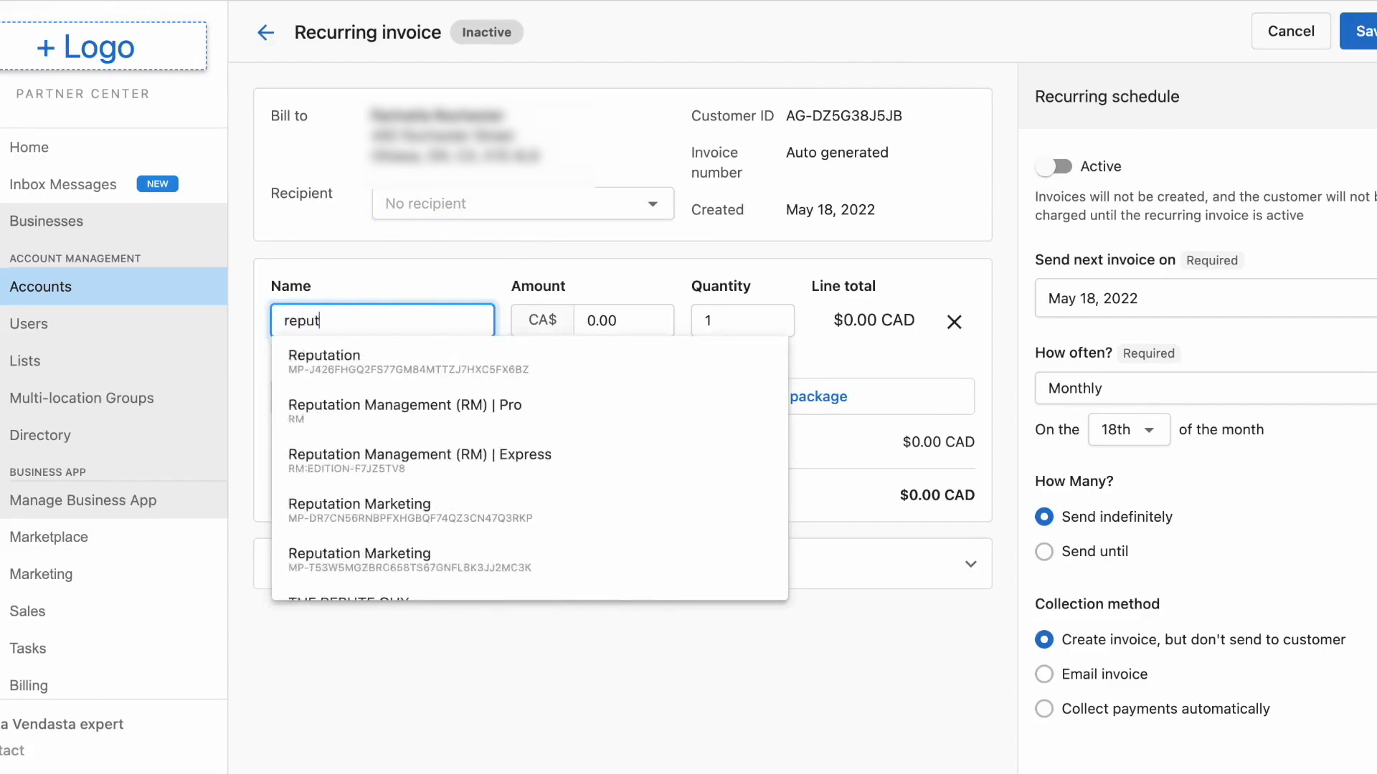
{"action": "left_click", "coordinate": [402, 421]}
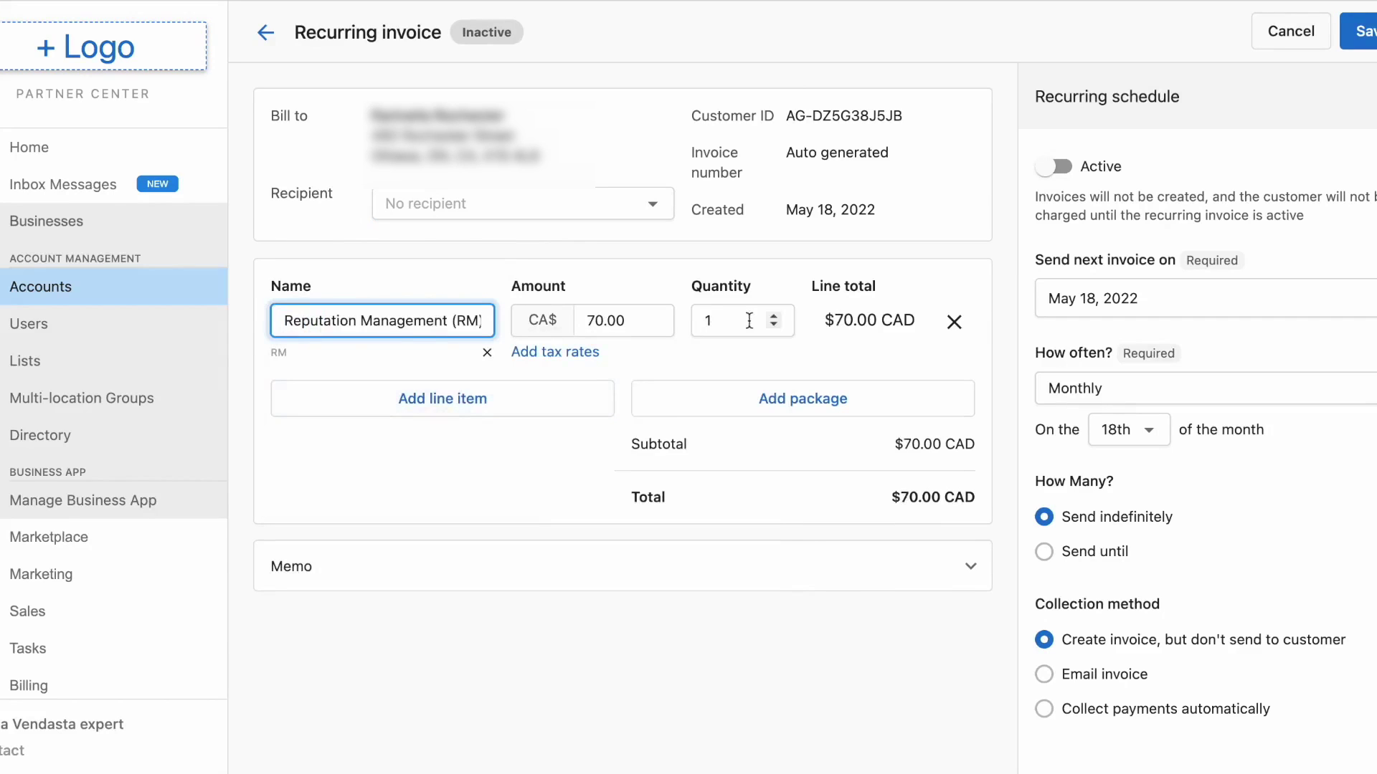
{"action": "left_click", "coordinate": [638, 320]}
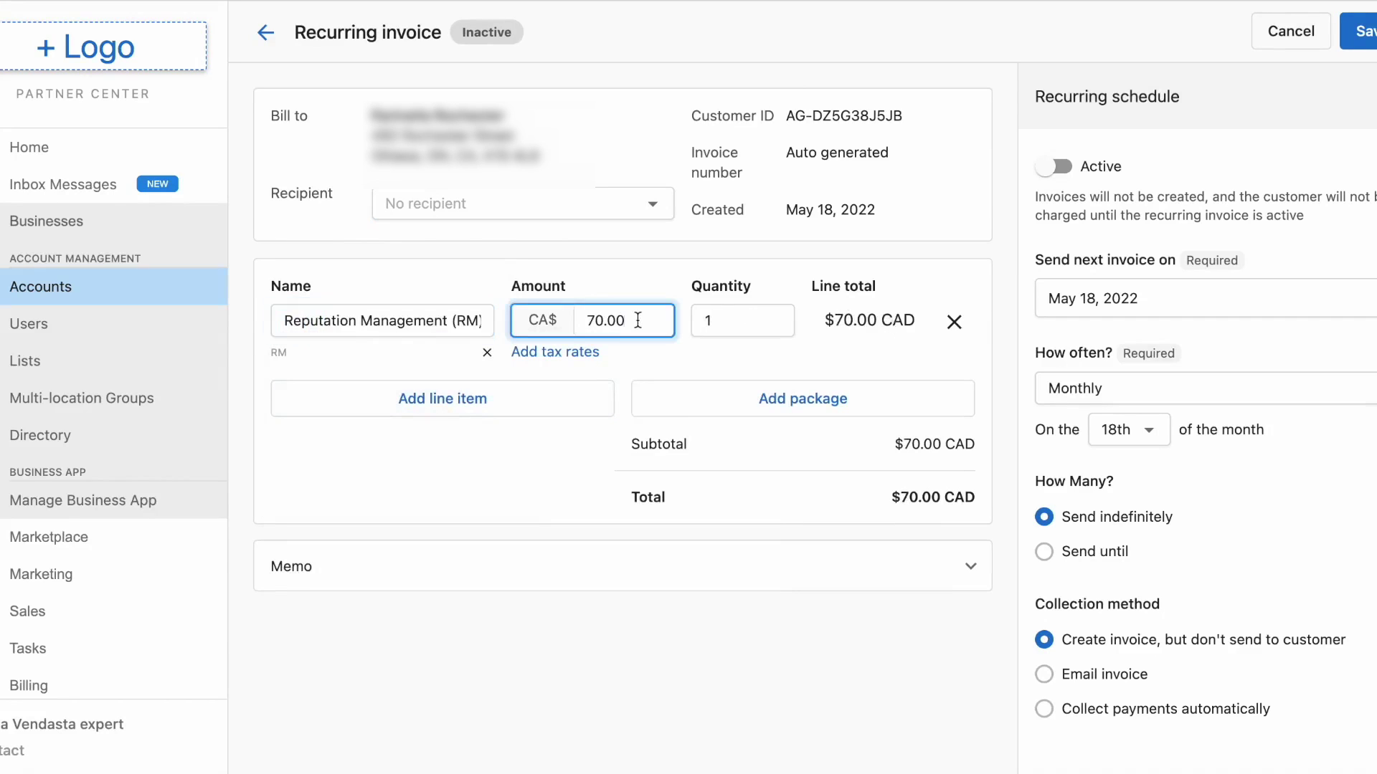
Apply 5% GST to the Reputation Management line and keep its quantity at 1
{"action": "left_click", "coordinate": [581, 363]}
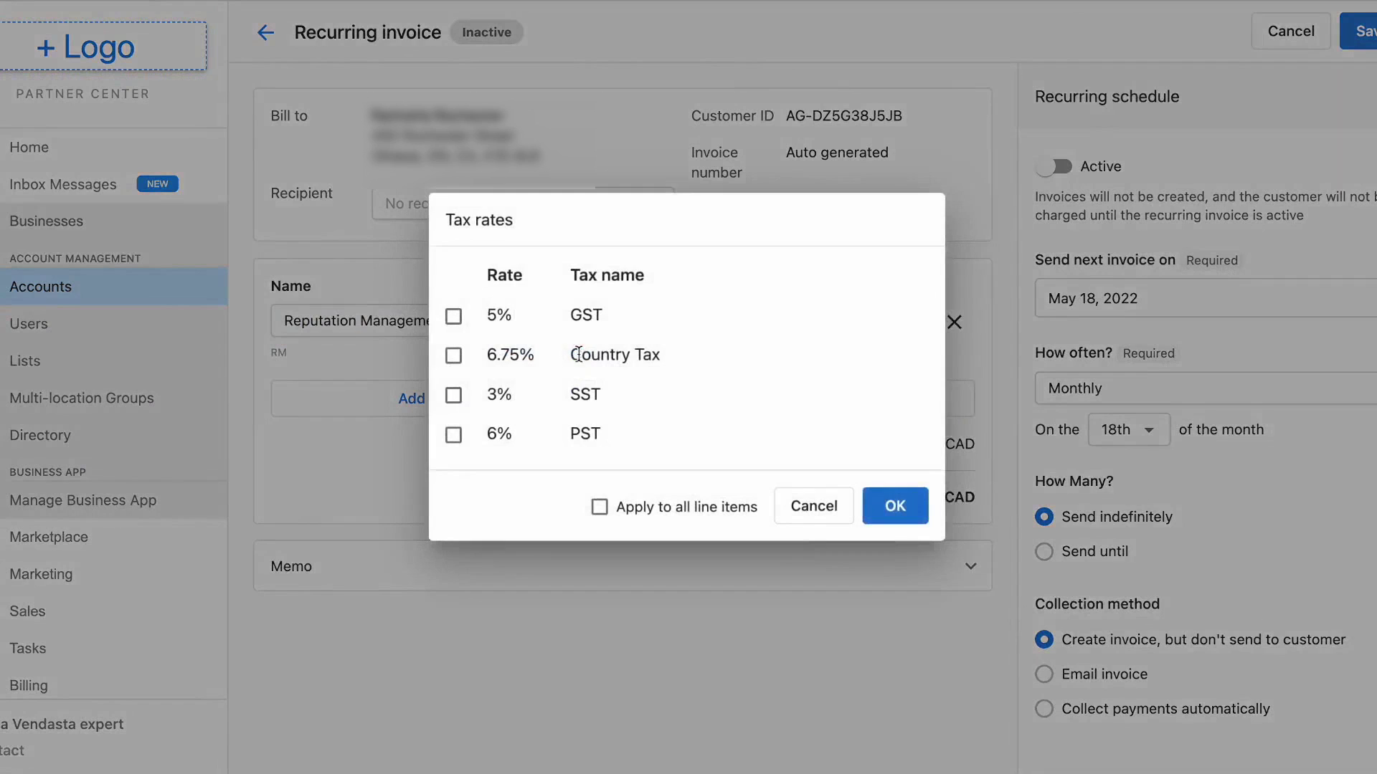
{"action": "left_click", "coordinate": [914, 512]}
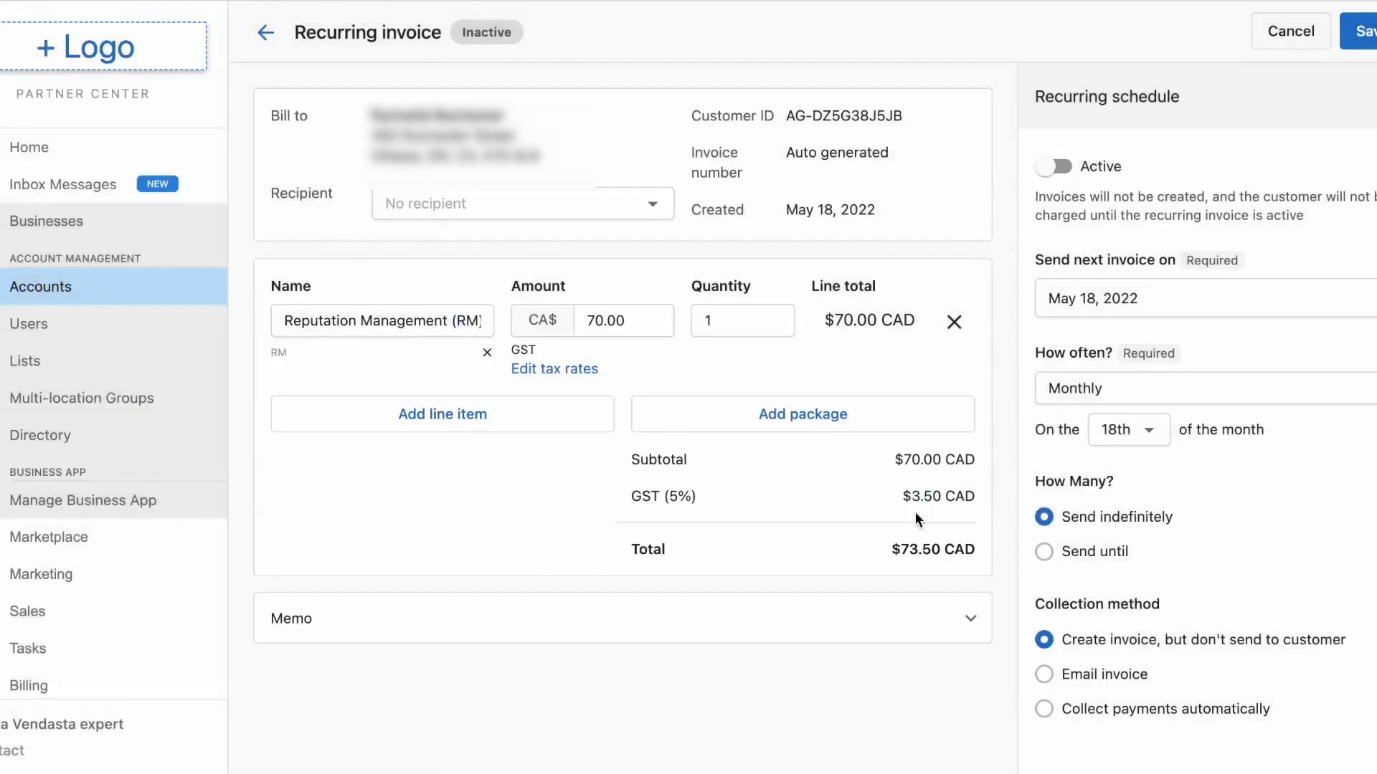
{"action": "double_click", "coordinate": [773, 316]}
{"action": "left_click", "coordinate": [773, 324]}
{"action": "left_click", "coordinate": [773, 324]}
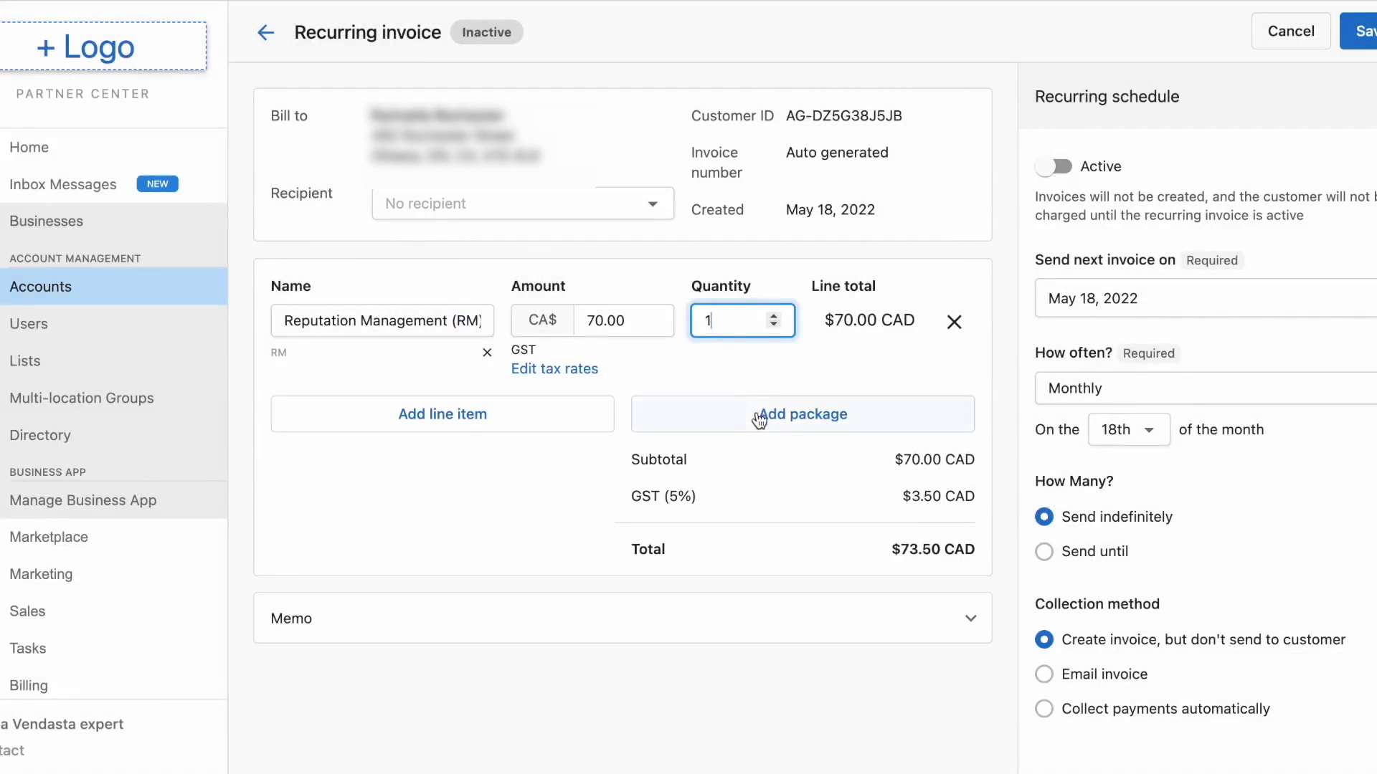
{"action": "left_click", "coordinate": [759, 417]}
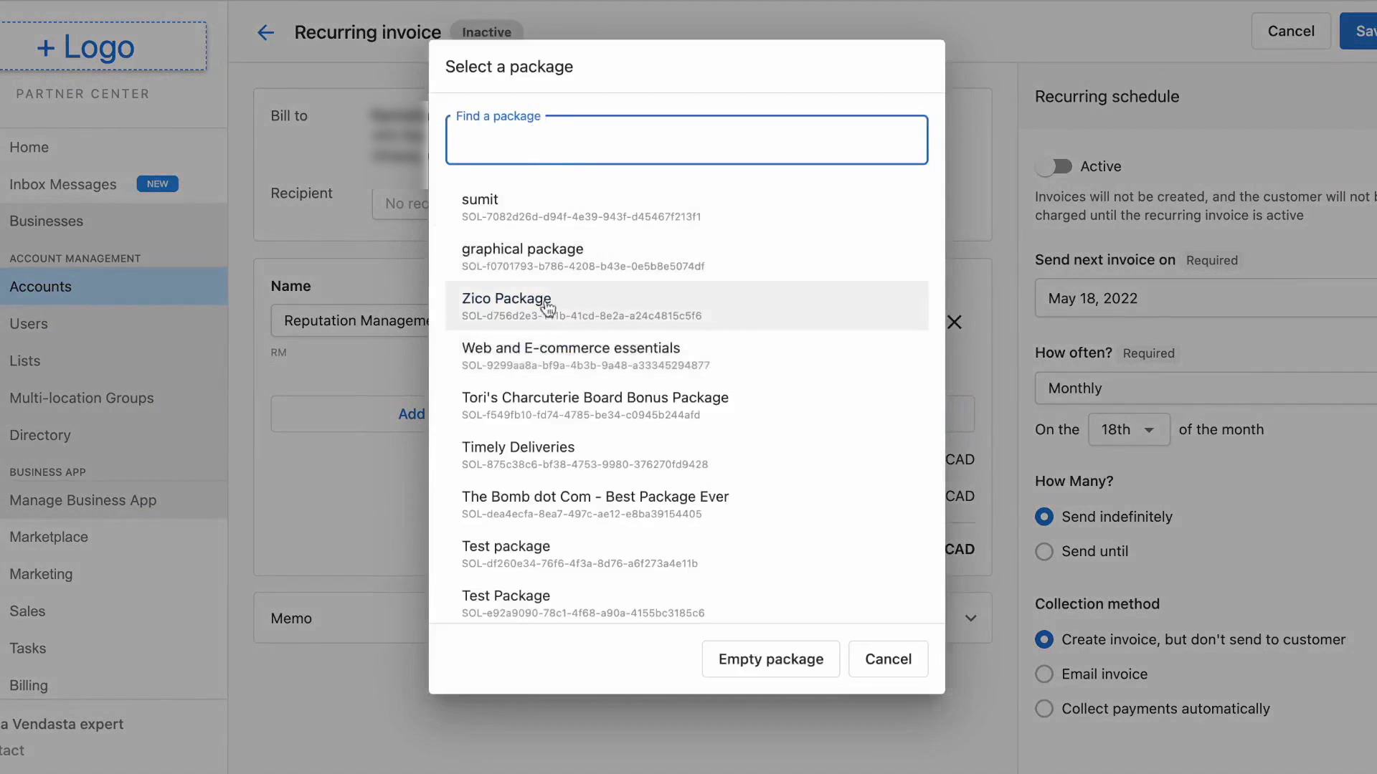
Add the Test package to the invoice, toggling Hide line items on and back off
{"action": "scroll", "coordinate": [548, 307], "scroll_direction": "down", "scroll_amount": 3}
{"action": "left_click", "coordinate": [548, 323]}
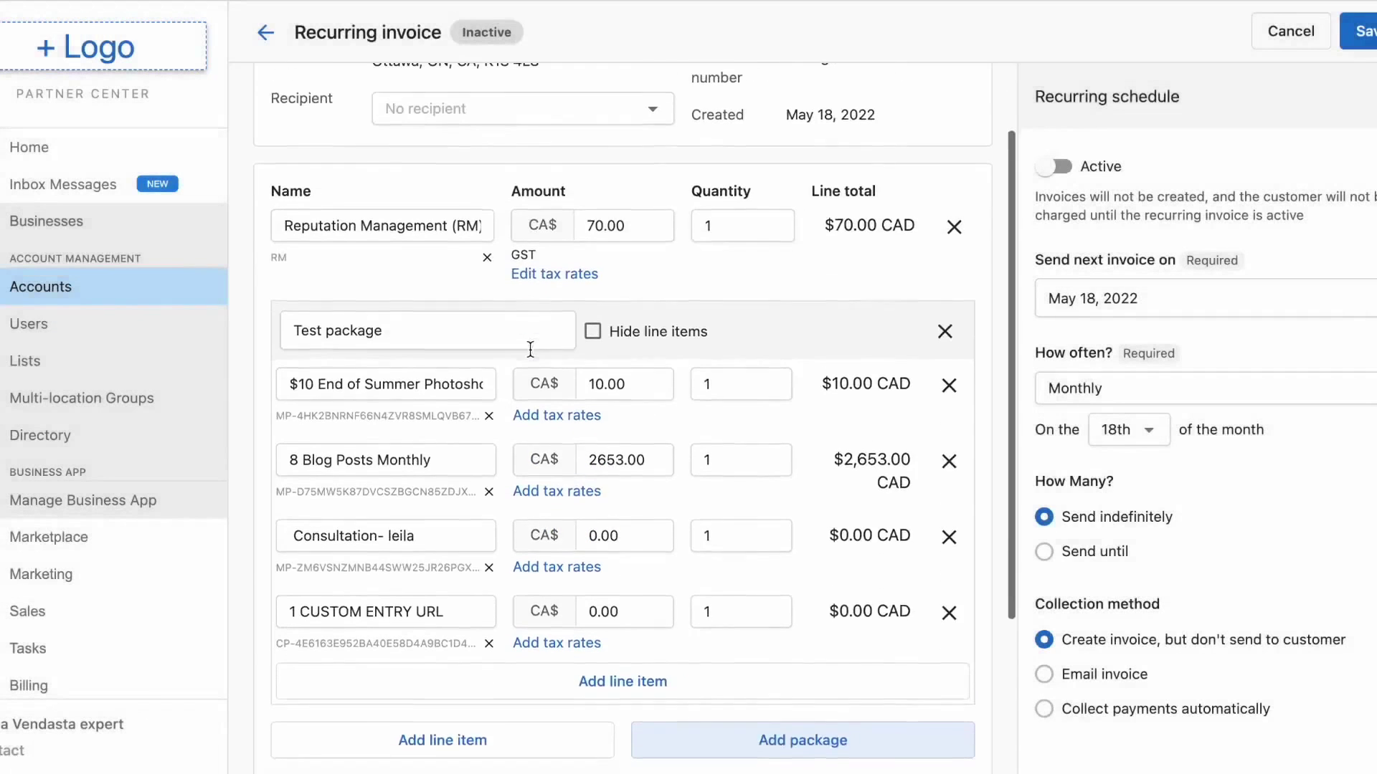
{"action": "scroll", "coordinate": [531, 350], "scroll_direction": "down", "scroll_amount": 1}
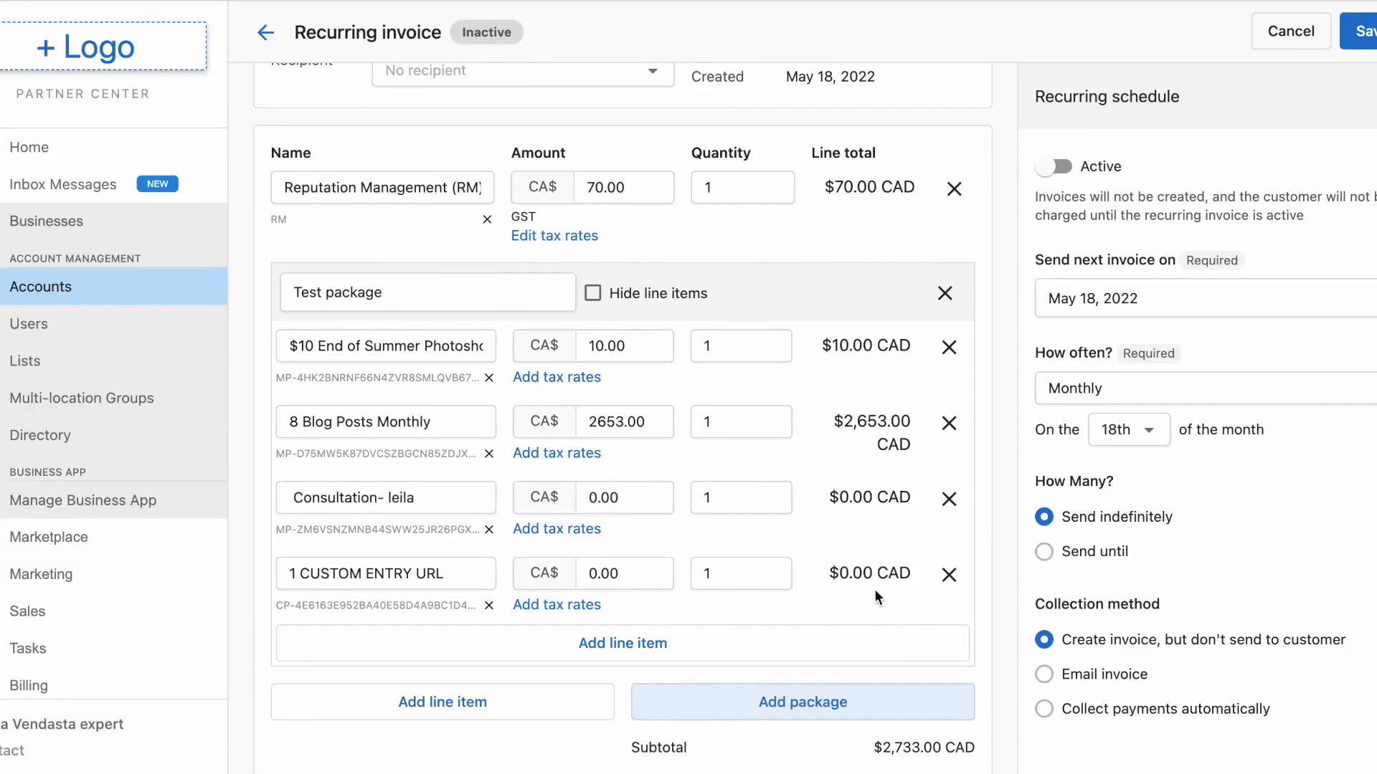
{"action": "left_click", "coordinate": [593, 295]}
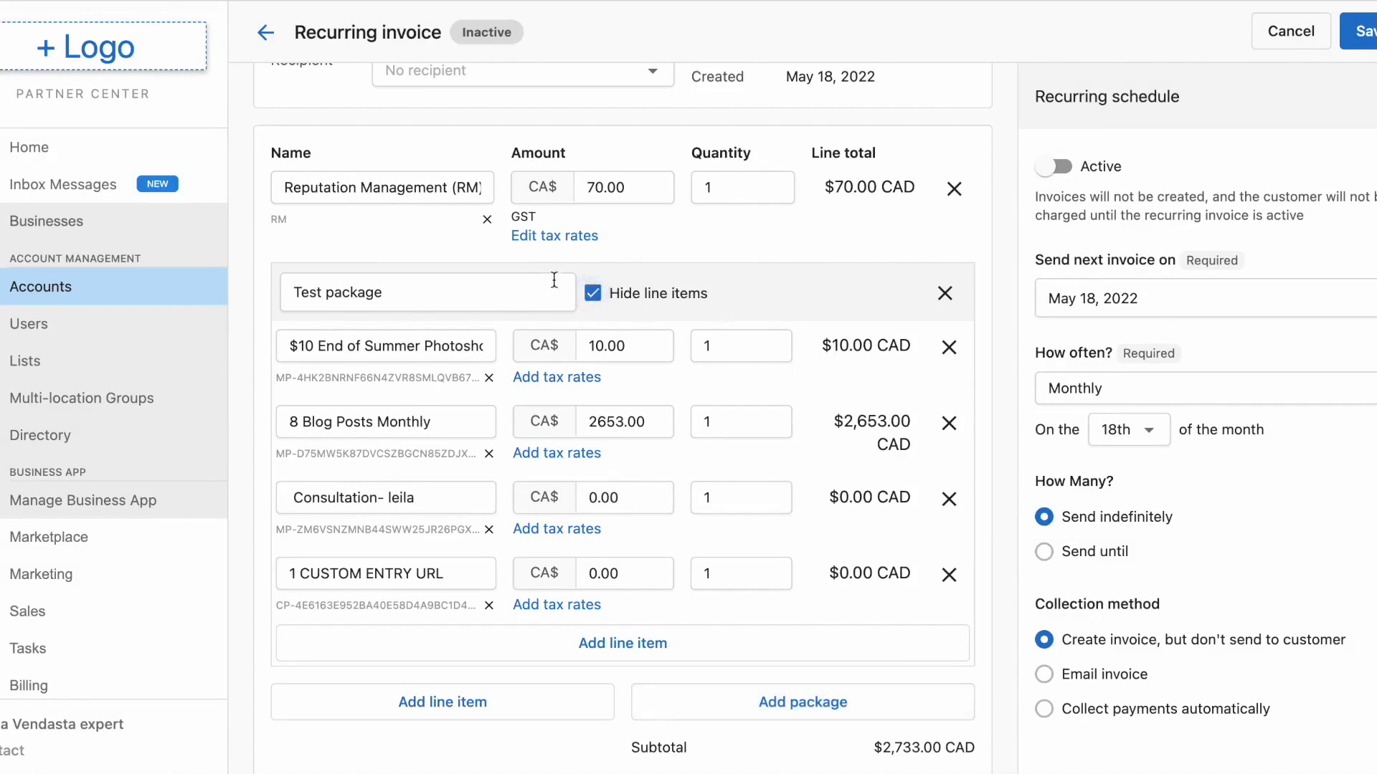
{"action": "left_click", "coordinate": [593, 296]}
{"action": "scroll", "coordinate": [572, 426], "scroll_direction": "down", "scroll_amount": 3}
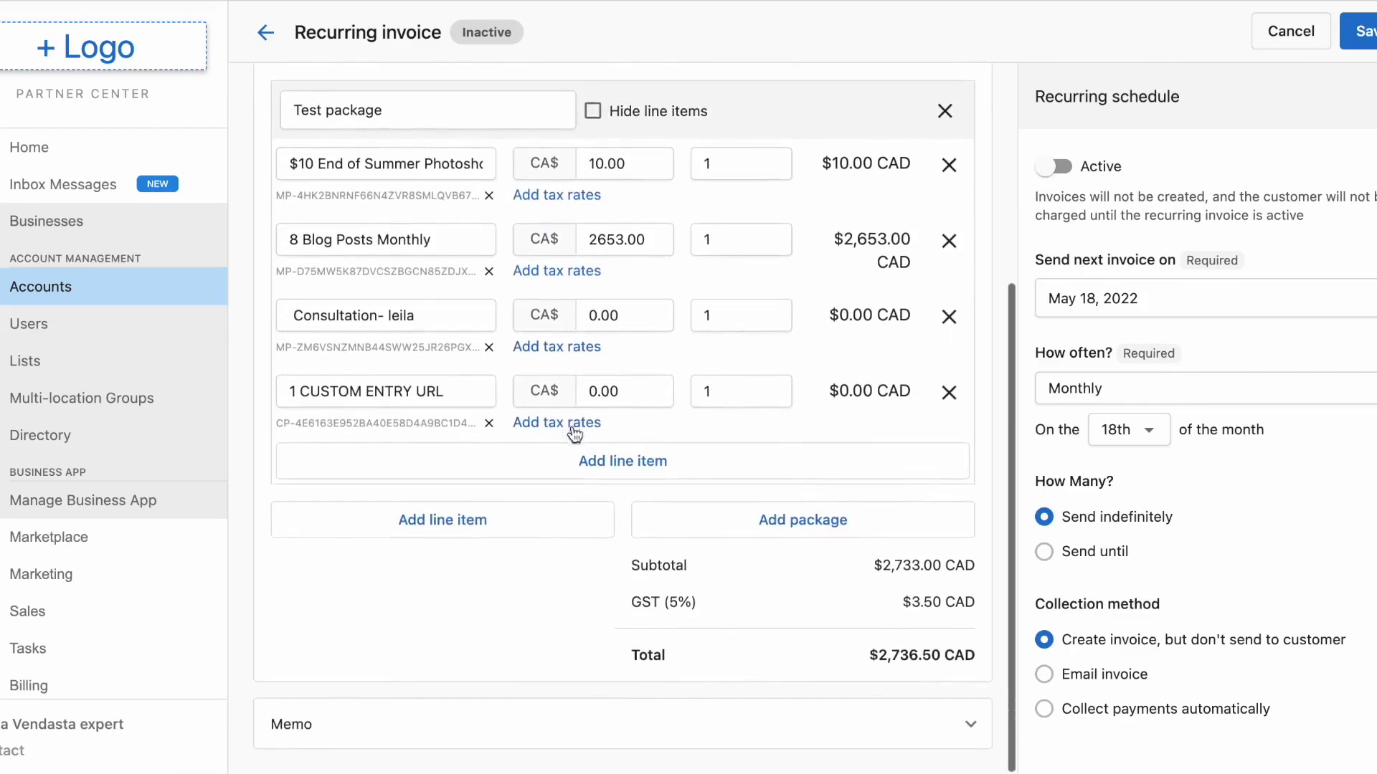
{"action": "scroll", "coordinate": [623, 208], "scroll_direction": "up", "scroll_amount": 3}
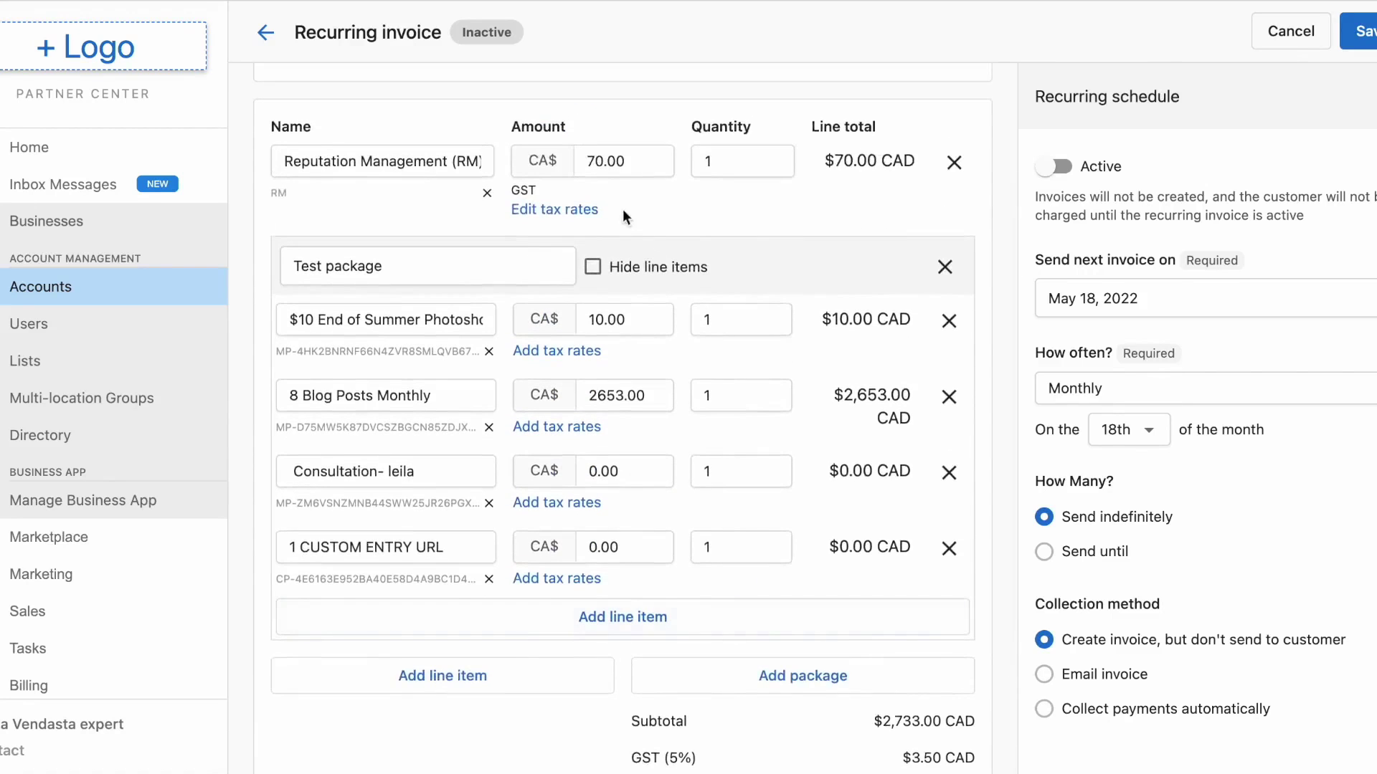
{"action": "scroll", "coordinate": [605, 231], "scroll_direction": "down", "scroll_amount": 3}
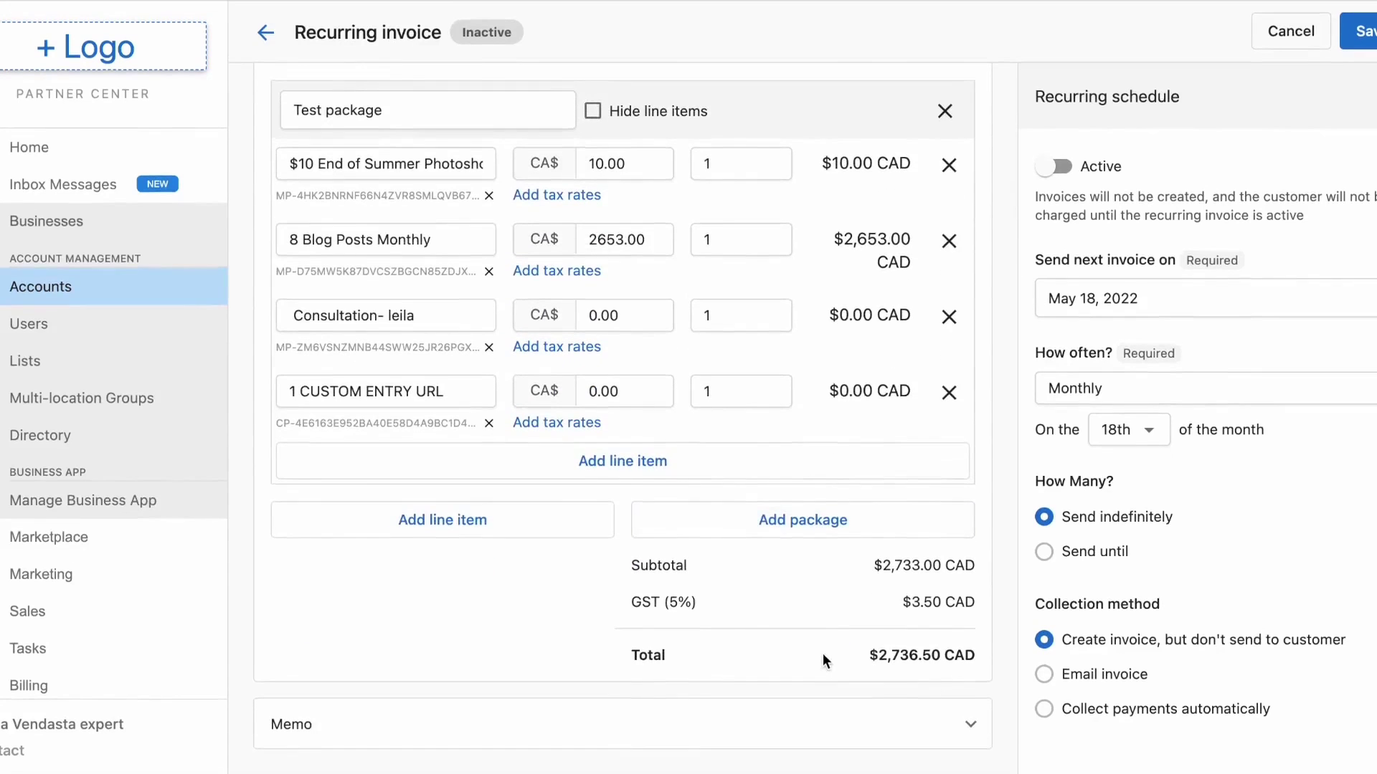
{"action": "scroll", "coordinate": [789, 631], "scroll_direction": "up", "scroll_amount": 3}
{"action": "scroll", "coordinate": [717, 667], "scroll_direction": "down", "scroll_amount": 3}
Expand the Memo section and begin typing the 'Thank you for your business!' footer
{"action": "left_click", "coordinate": [660, 736]}
{"action": "scroll", "coordinate": [574, 630], "scroll_direction": "down", "scroll_amount": 3}
{"action": "left_click", "coordinate": [544, 658]}
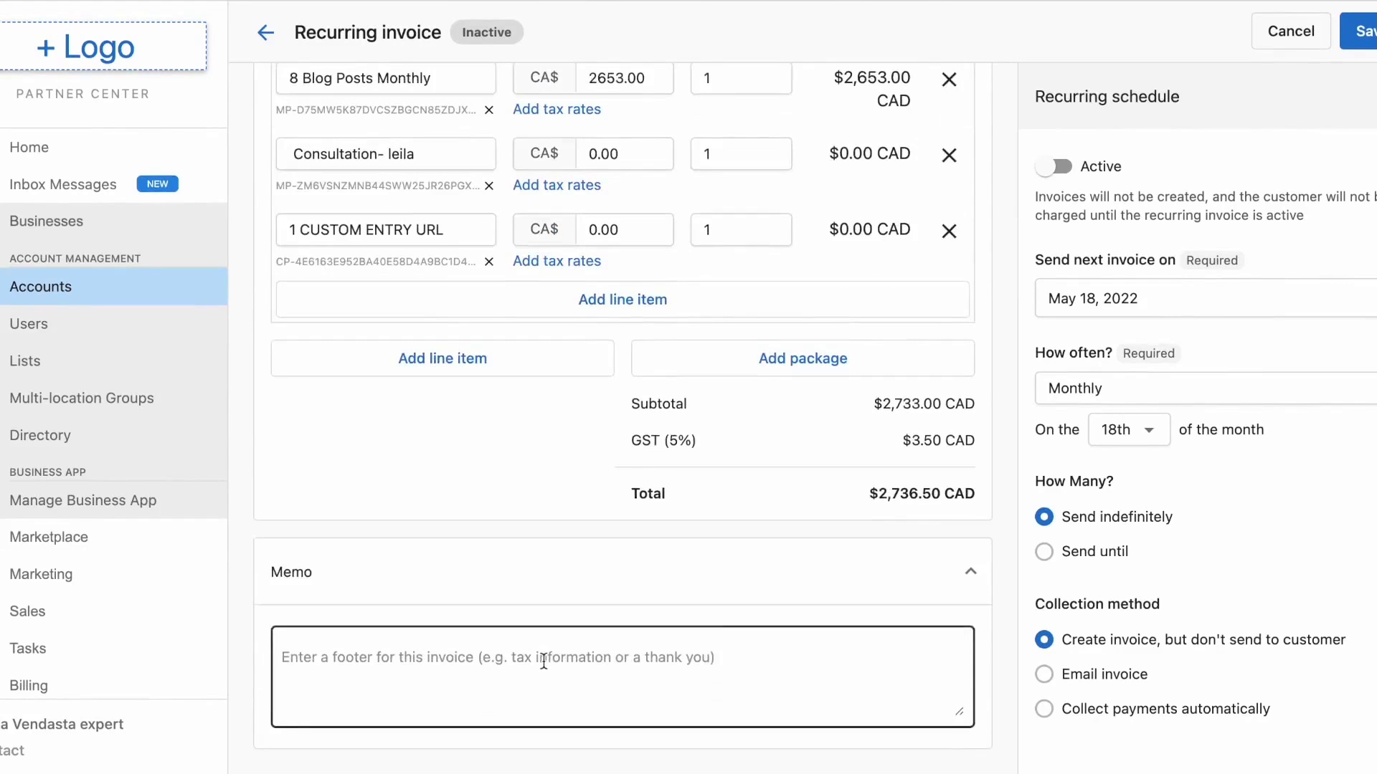
{"action": "type", "text": "Thank you for your business!"}
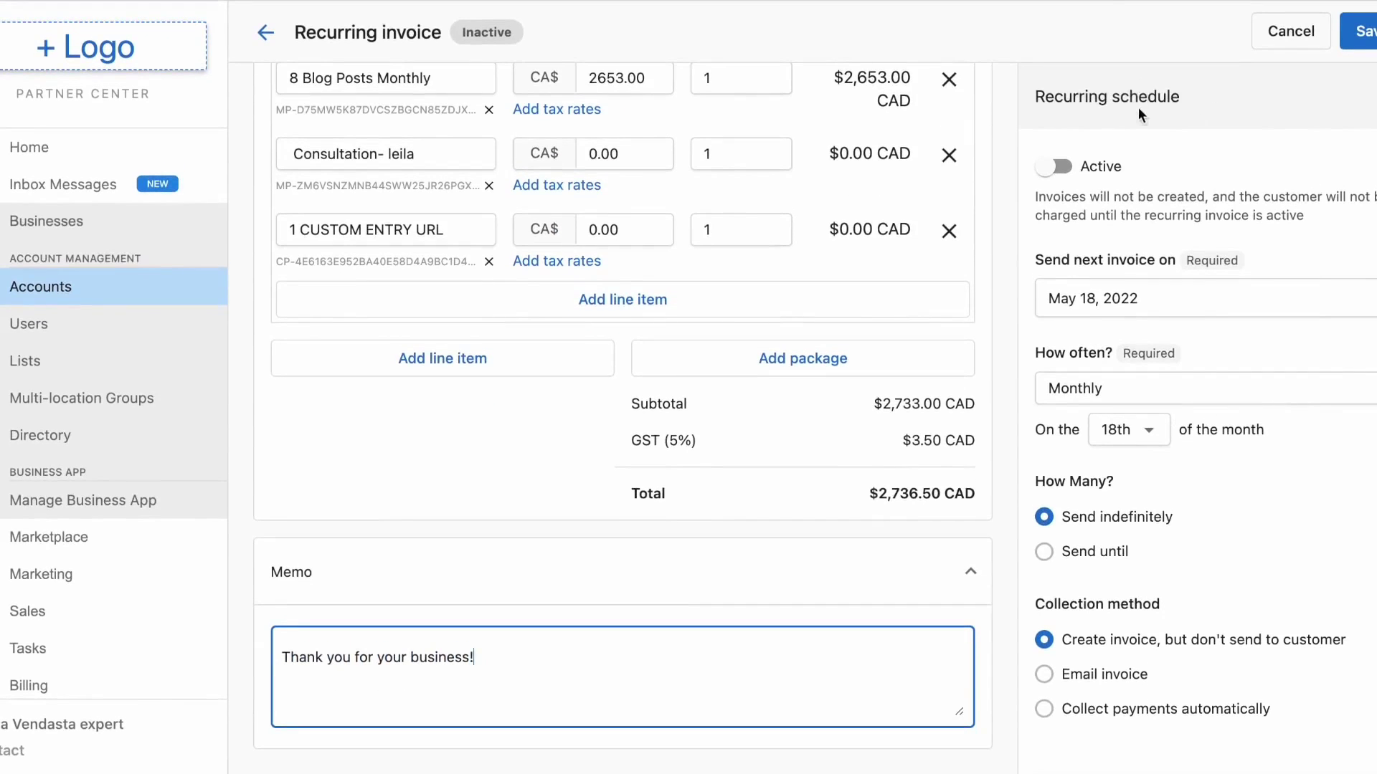
Activate the invoice, sending next on May 30, 2022, billed monthly on the 30th
{"action": "left_click", "coordinate": [1055, 169]}
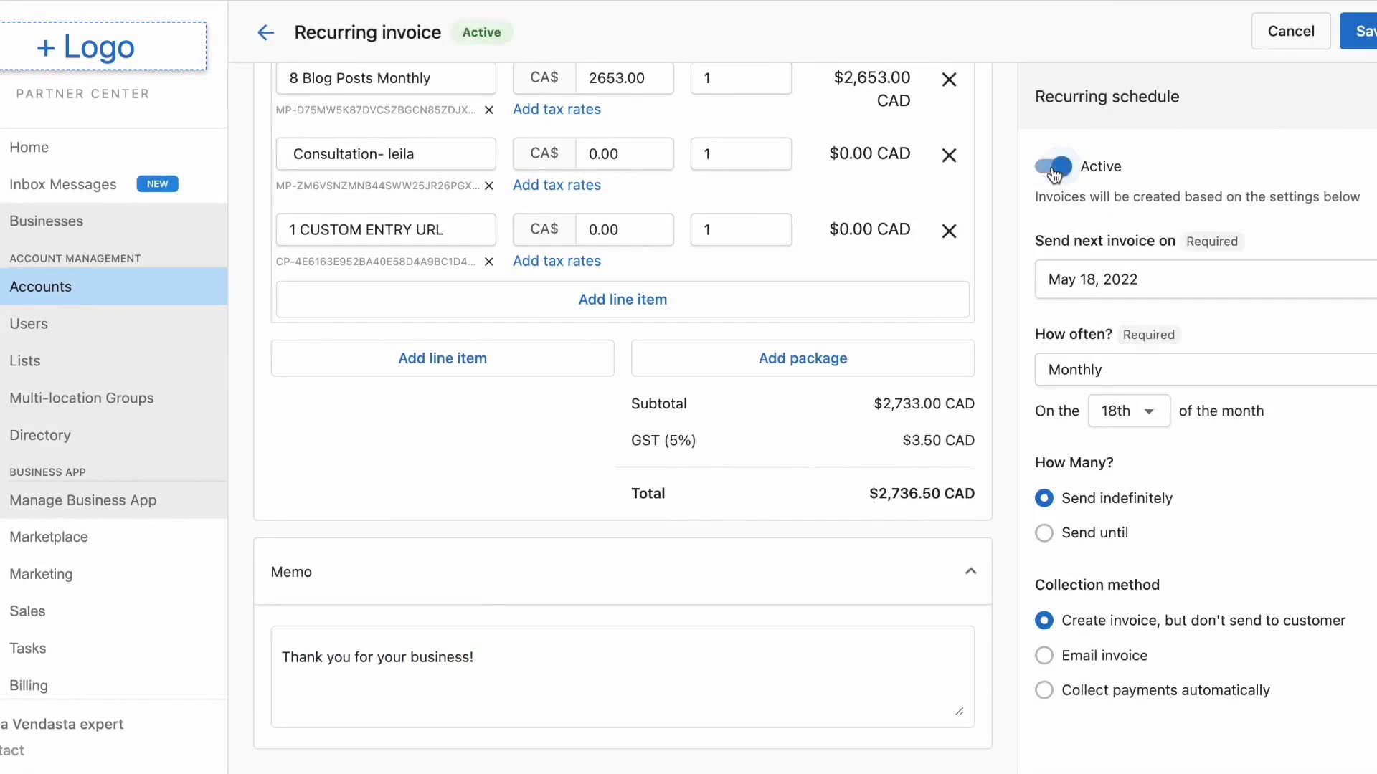
{"action": "left_click", "coordinate": [1066, 172]}
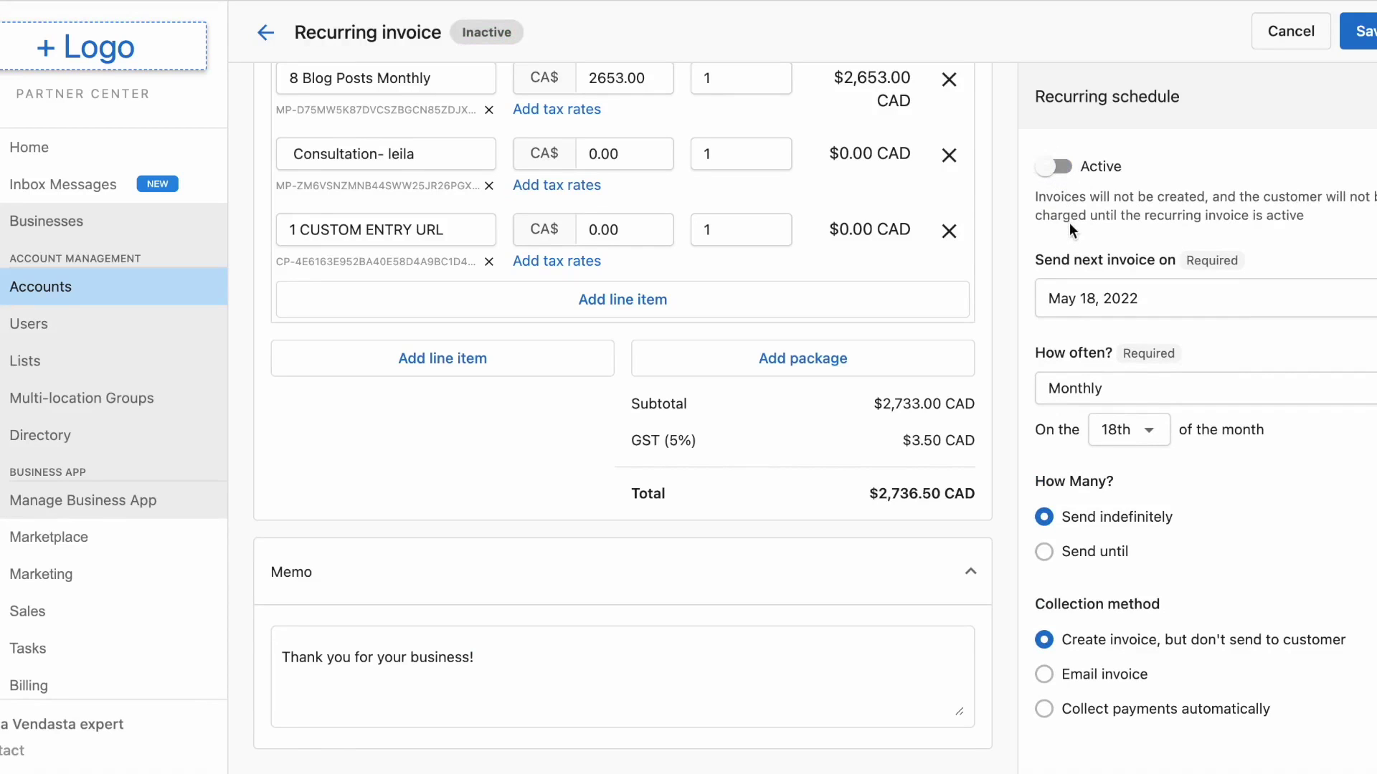
{"action": "left_click", "coordinate": [1059, 168]}
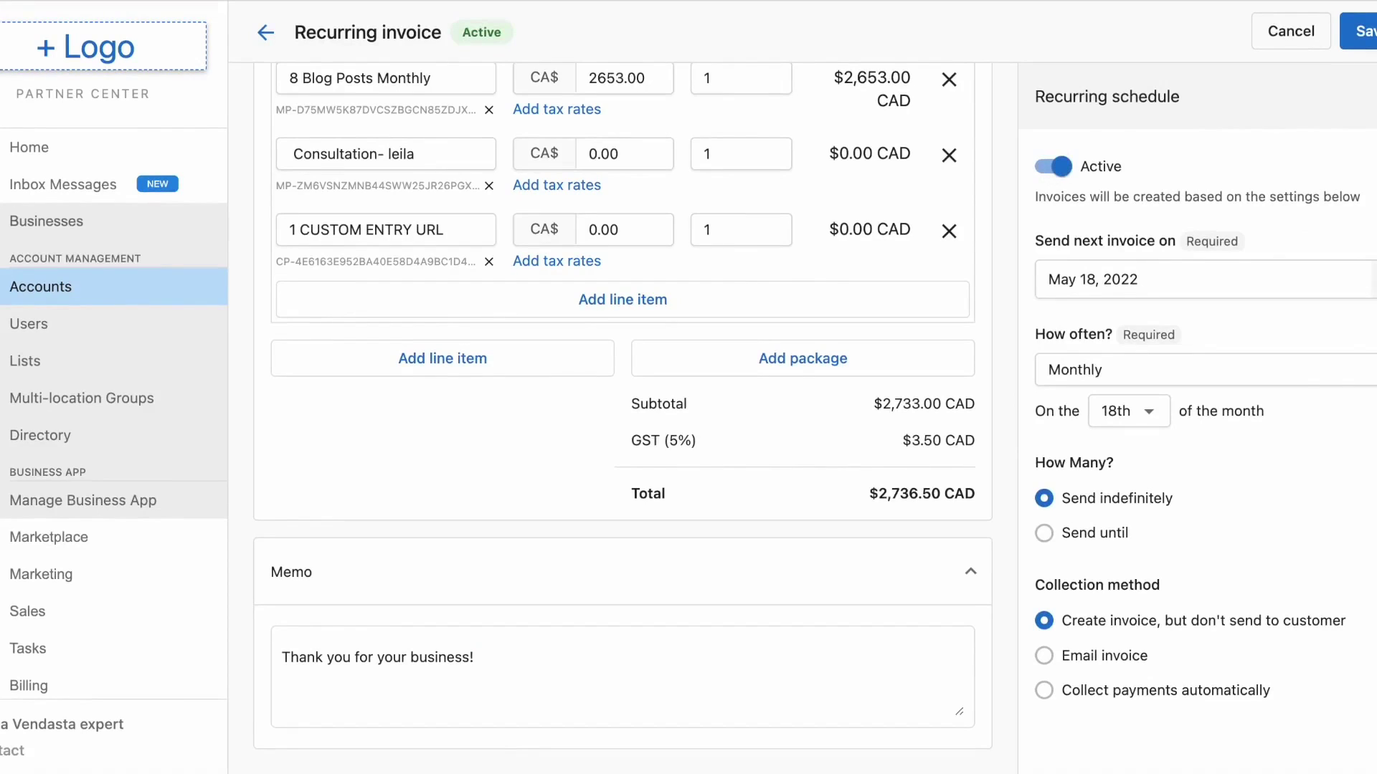
{"action": "left_click", "coordinate": [1176, 279]}
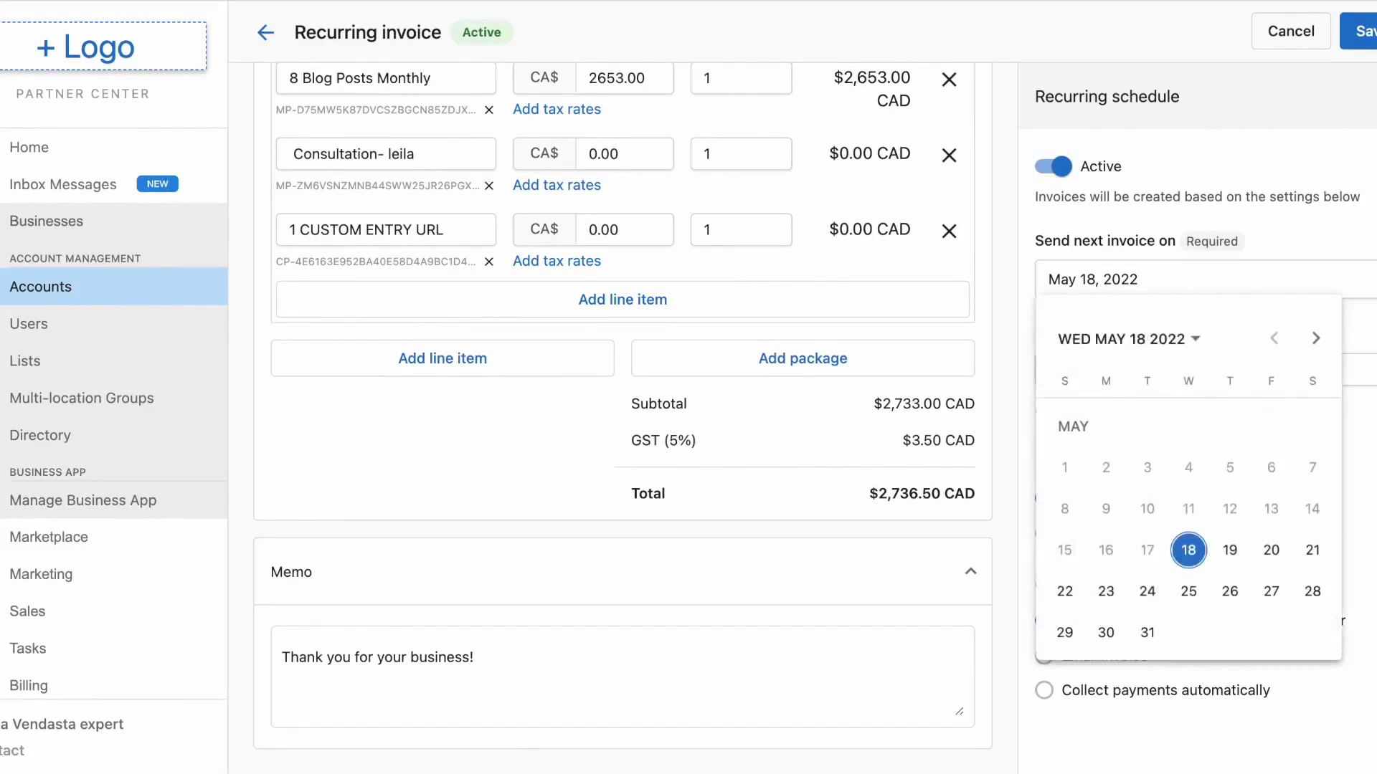
{"action": "left_click", "coordinate": [1148, 634]}
{"action": "left_click", "coordinate": [1247, 380]}
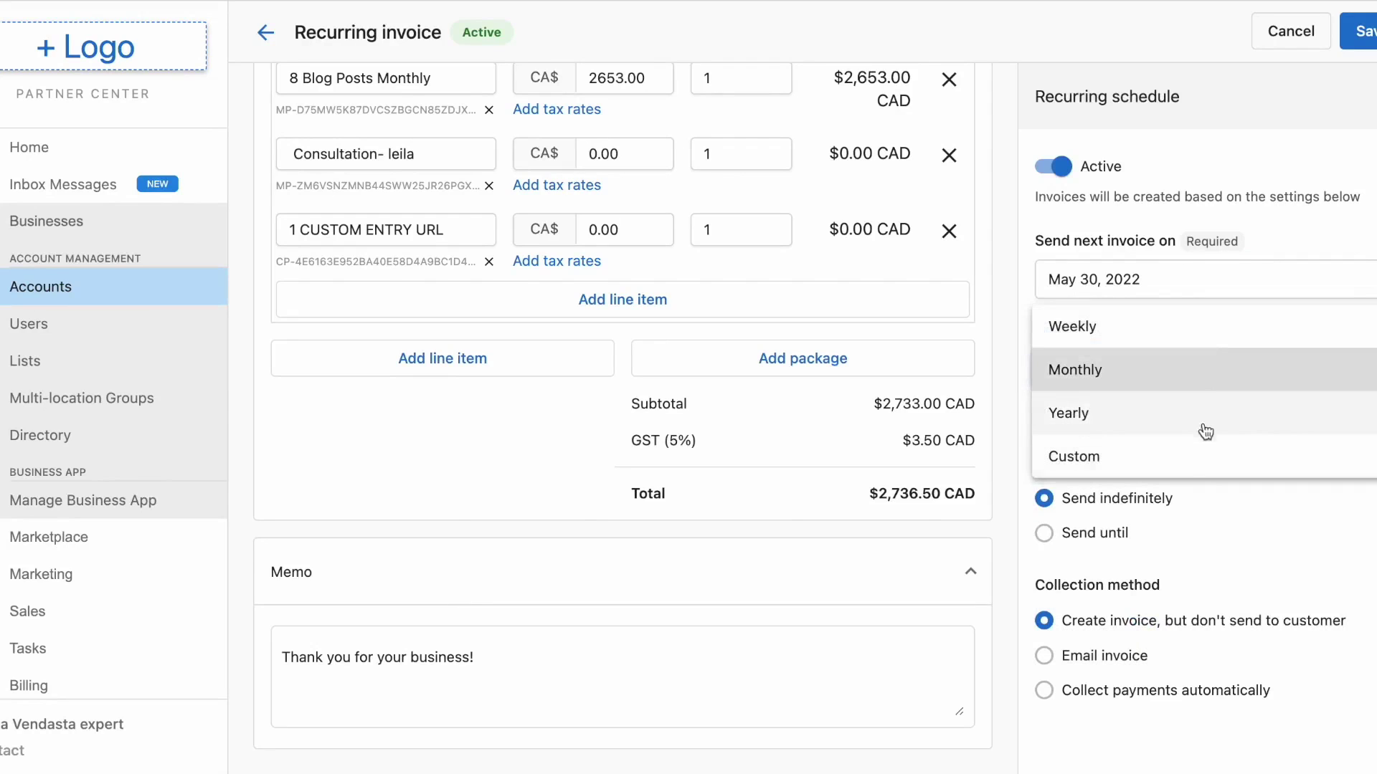
{"action": "left_click", "coordinate": [1204, 370]}
{"action": "left_click", "coordinate": [1152, 421]}
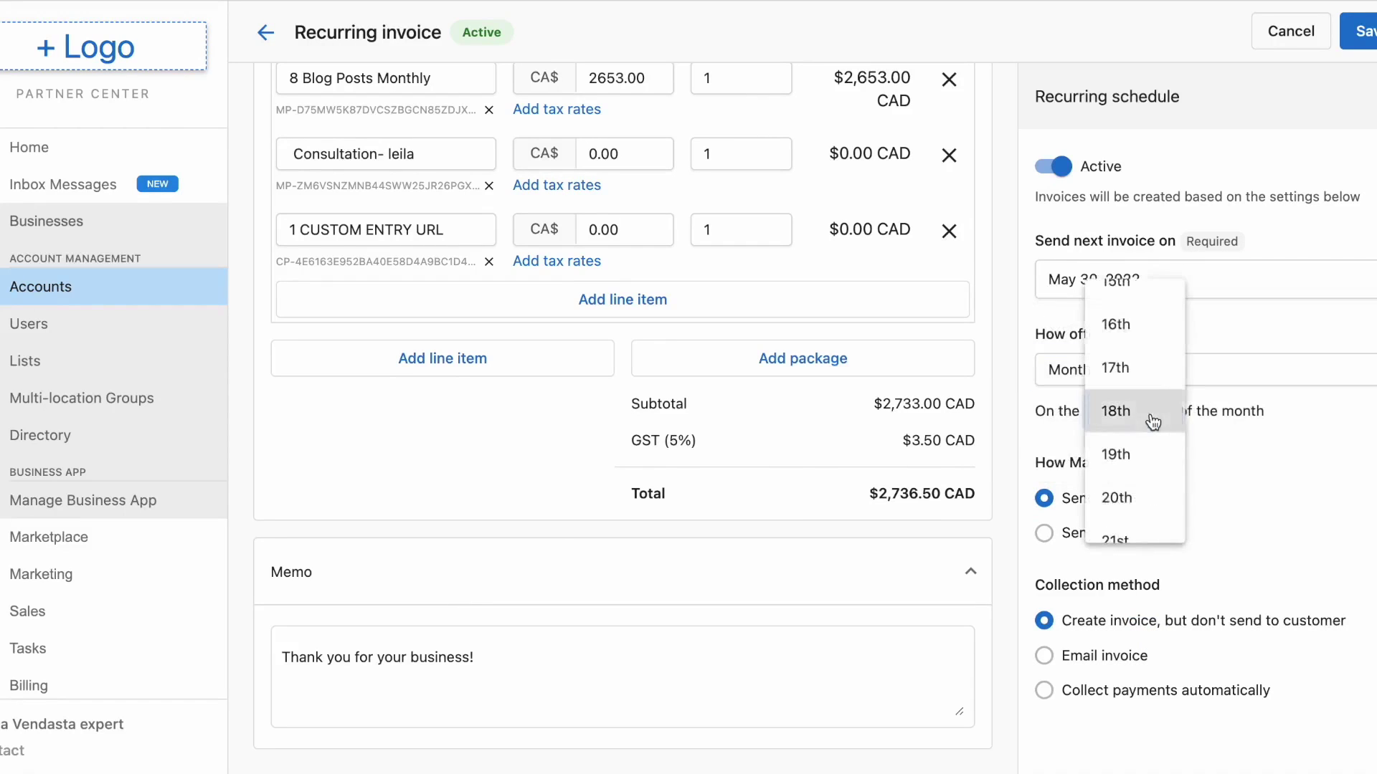
{"action": "scroll", "coordinate": [1134, 458], "scroll_direction": "down", "scroll_amount": 5}
{"action": "left_click", "coordinate": [1122, 475]}
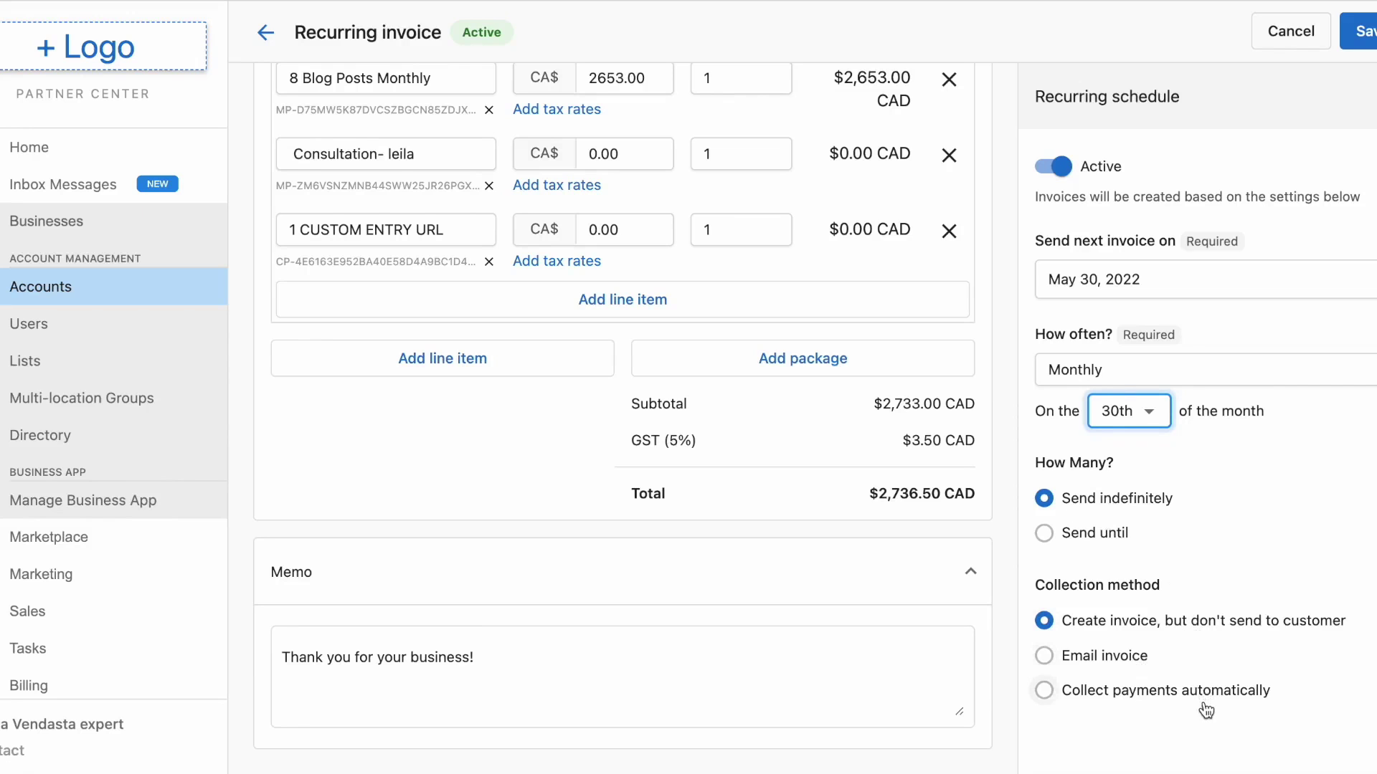
Choose to collect payments automatically, closing payment methods without adding a card
{"action": "left_click", "coordinate": [1045, 692]}
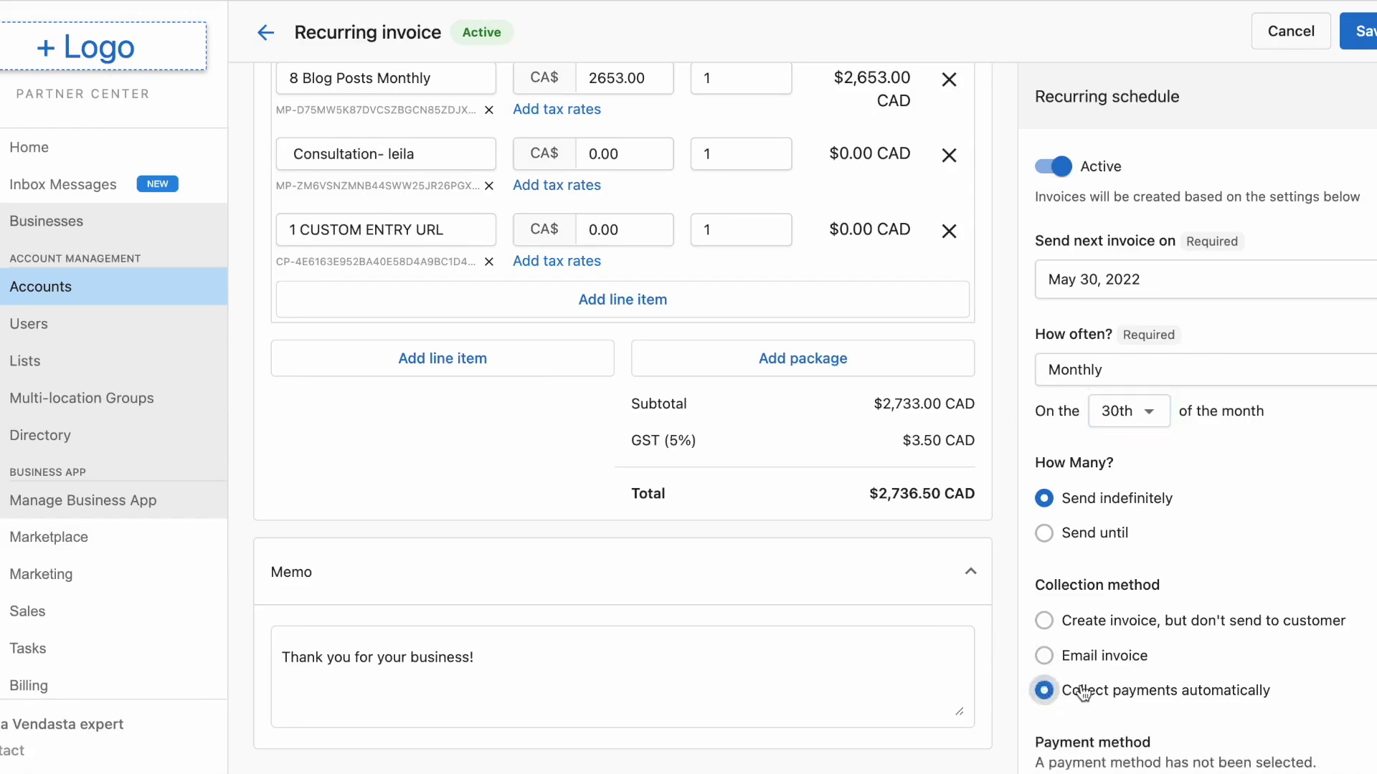
{"action": "scroll", "coordinate": [1104, 660], "scroll_direction": "down", "scroll_amount": 1}
{"action": "left_click", "coordinate": [1100, 741]}
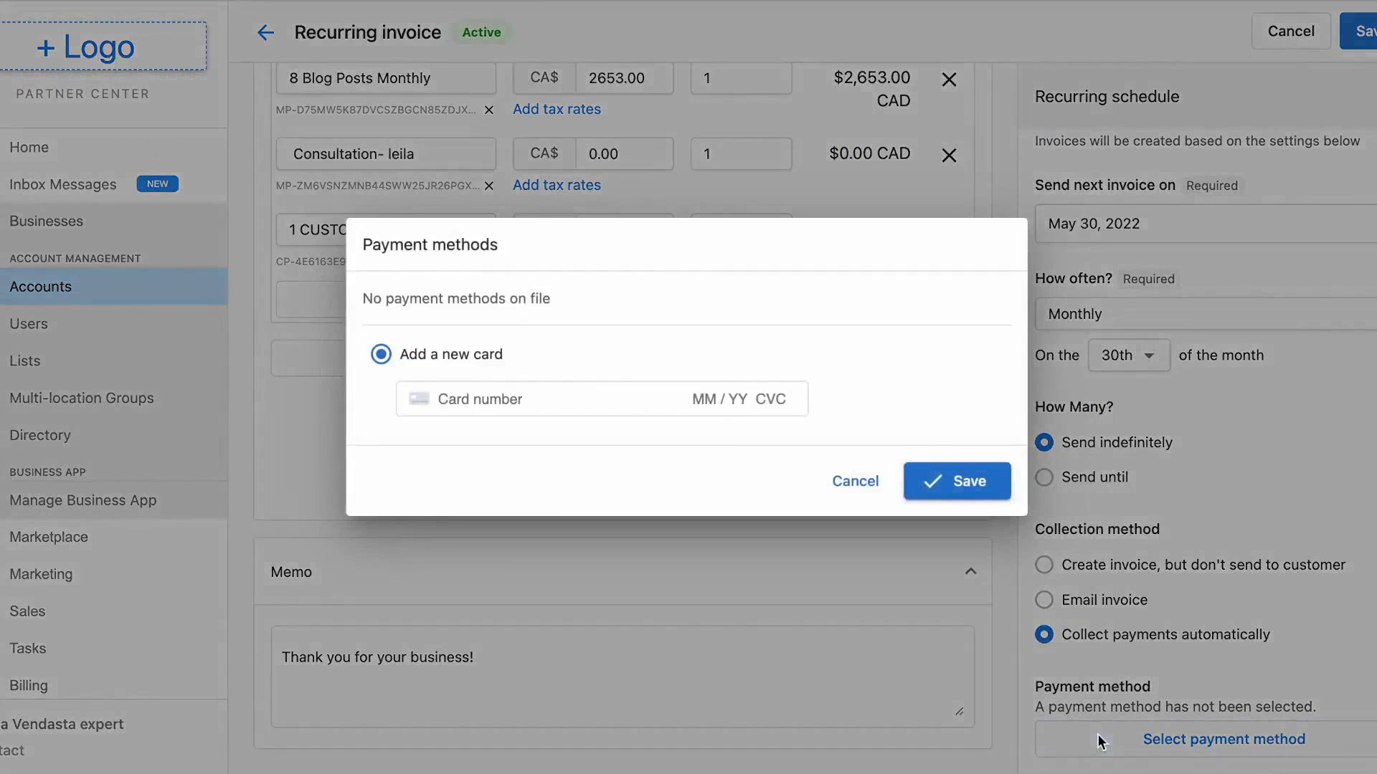
{"action": "left_click", "coordinate": [872, 476]}
{"action": "scroll", "coordinate": [978, 412], "scroll_direction": "up", "scroll_amount": 2}
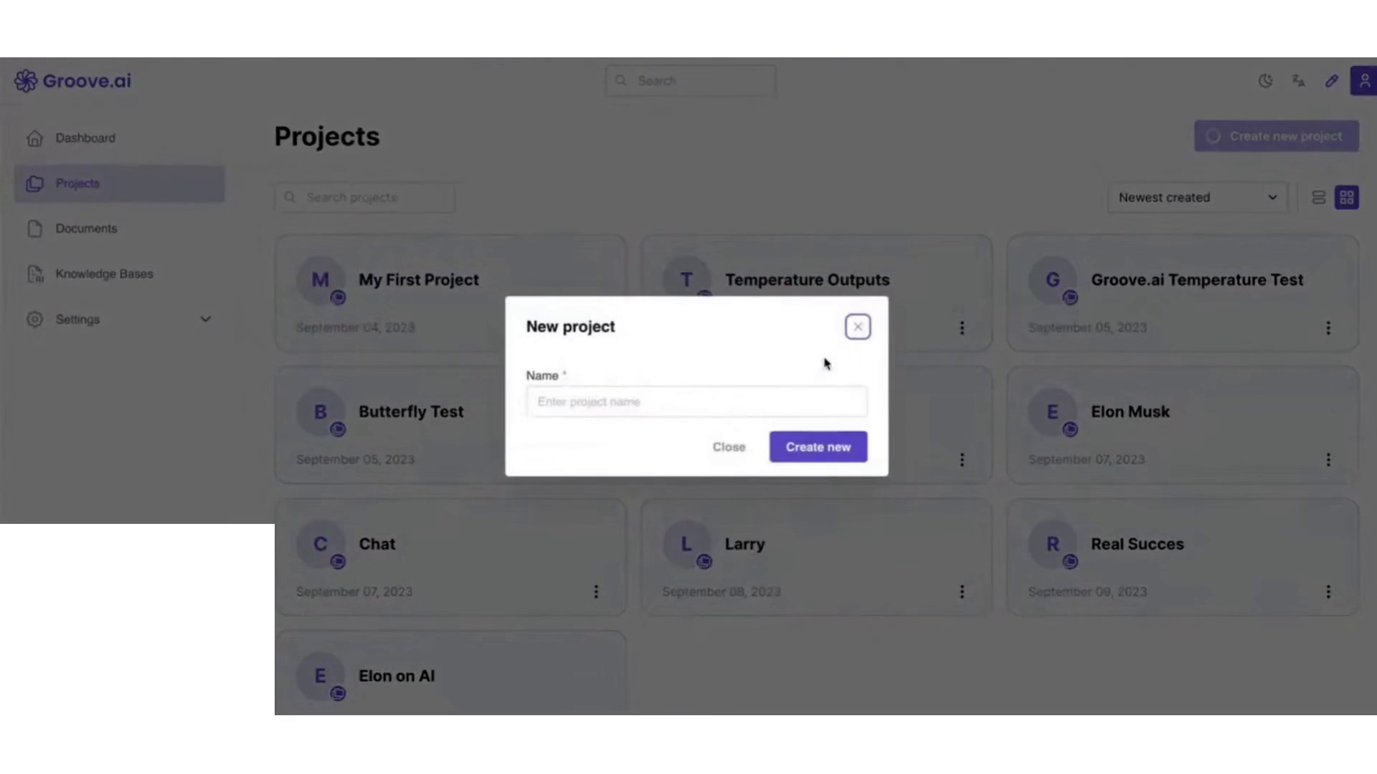
Open the Day 2 project and send a 'trello' prompt to the AI
{"action": "scroll", "coordinate": [531, 286], "scroll_direction": "down", "scroll_amount": 1}
{"action": "left_click", "coordinate": [162, 132]}
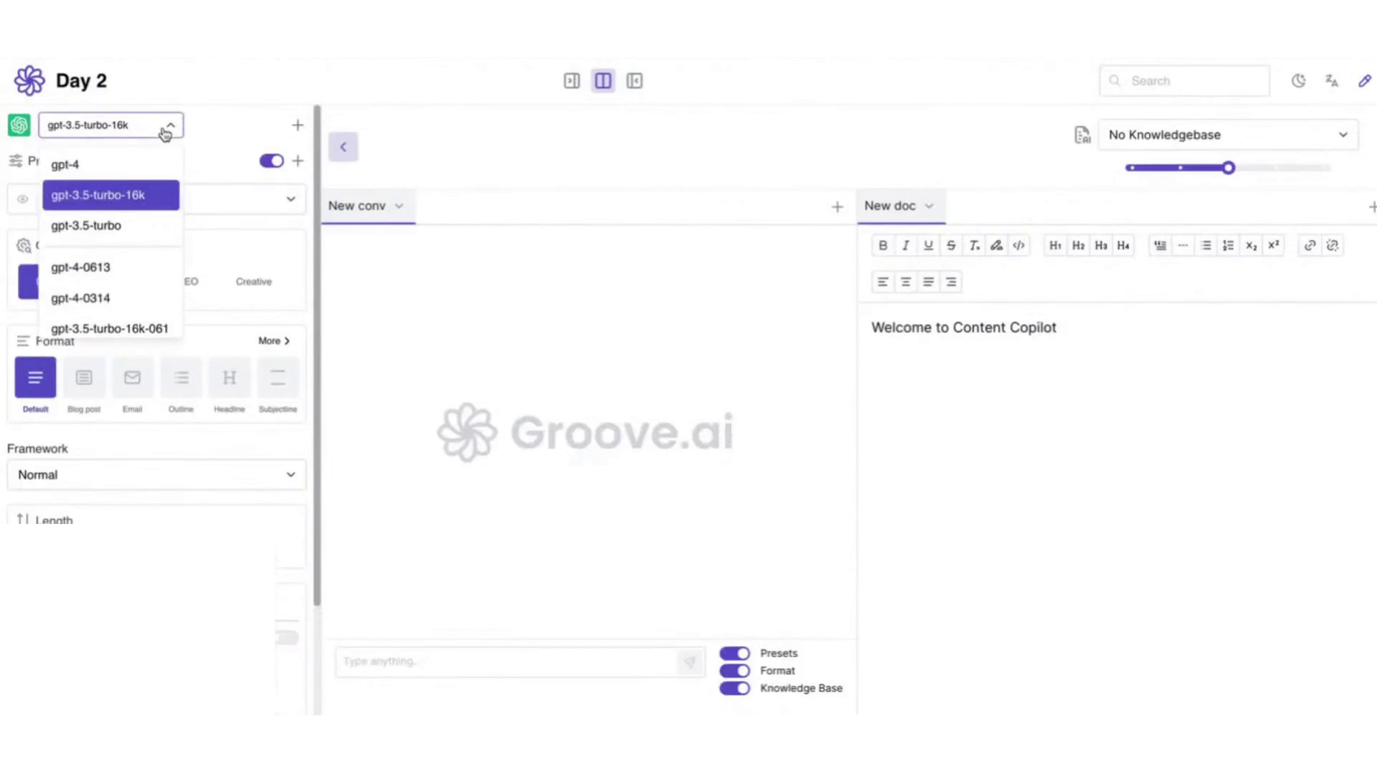
{"action": "left_click", "coordinate": [409, 667]}
{"action": "type", "text": "trello"}
{"action": "key", "text": "Return"}
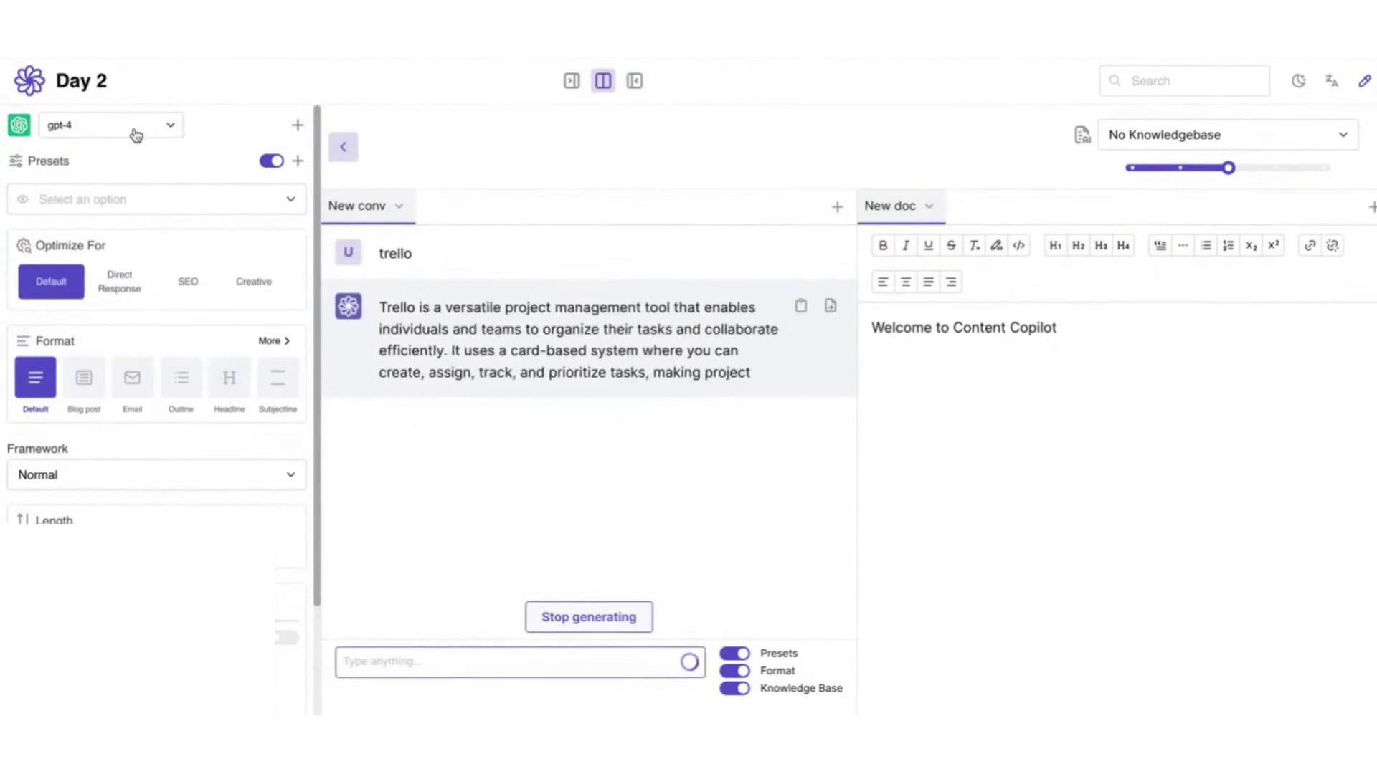
Switch the model to gpt-3.5-turbo-16k and set the preset's role and persona to Screenwriter
{"action": "left_click", "coordinate": [136, 128]}
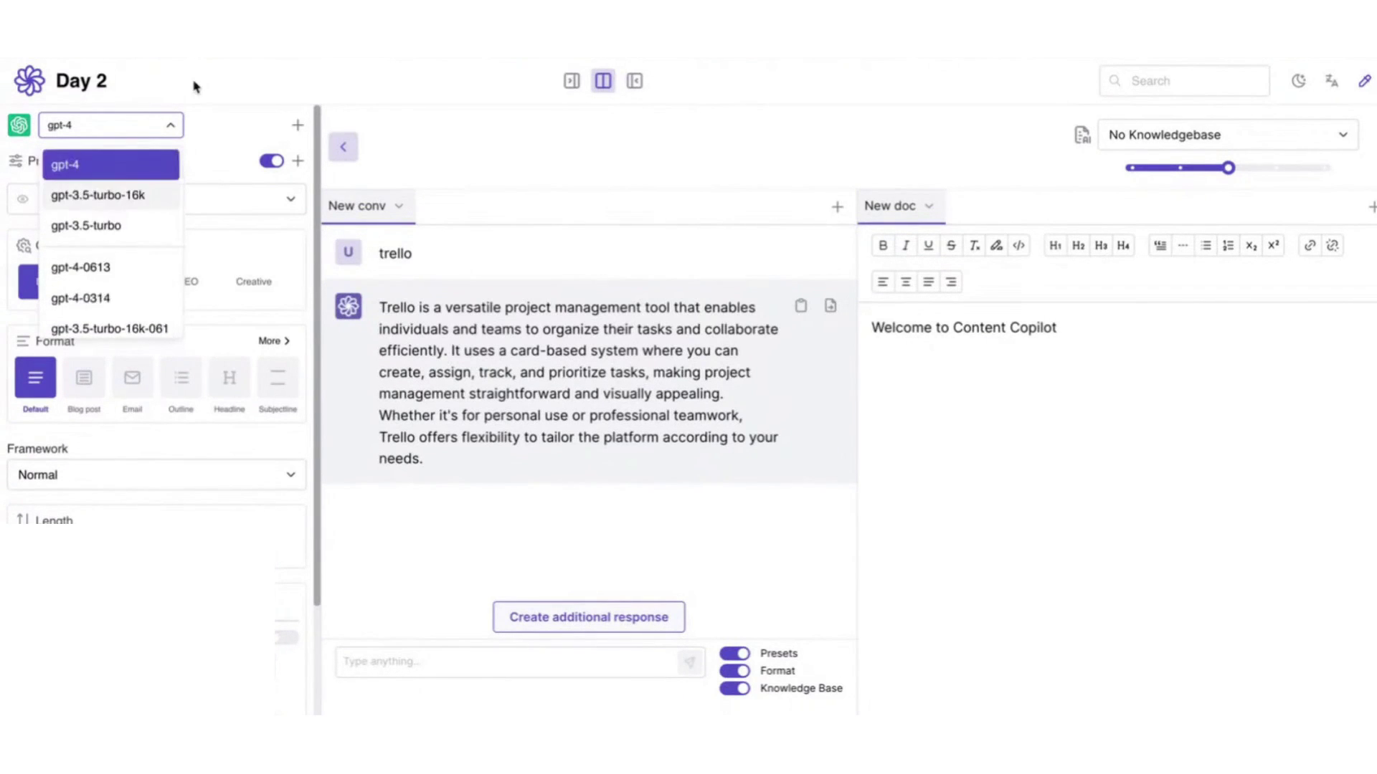
{"action": "left_click", "coordinate": [614, 655]}
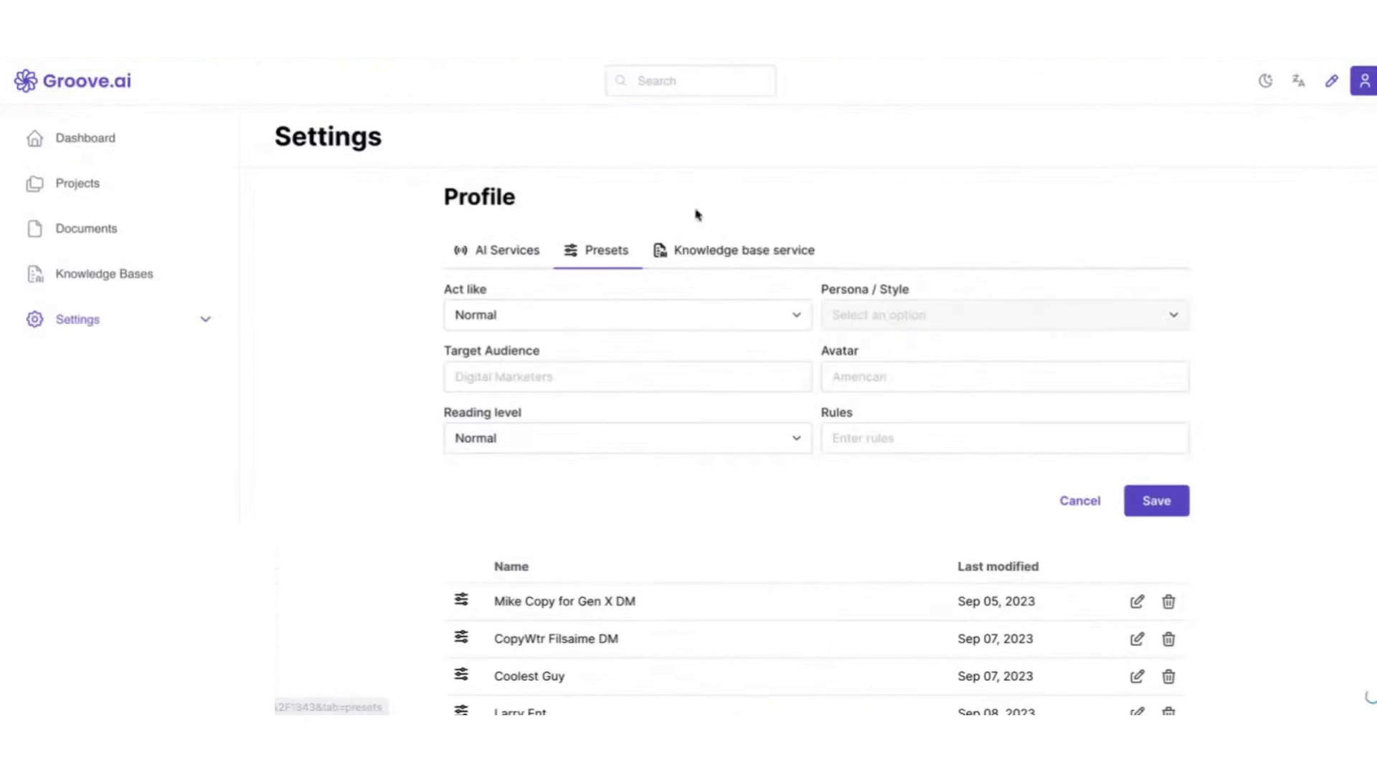
{"action": "left_click", "coordinate": [645, 315]}
{"action": "scroll", "coordinate": [566, 380], "scroll_direction": "down", "scroll_amount": 3}
{"action": "left_click", "coordinate": [538, 408]}
{"action": "left_click", "coordinate": [1004, 315]}
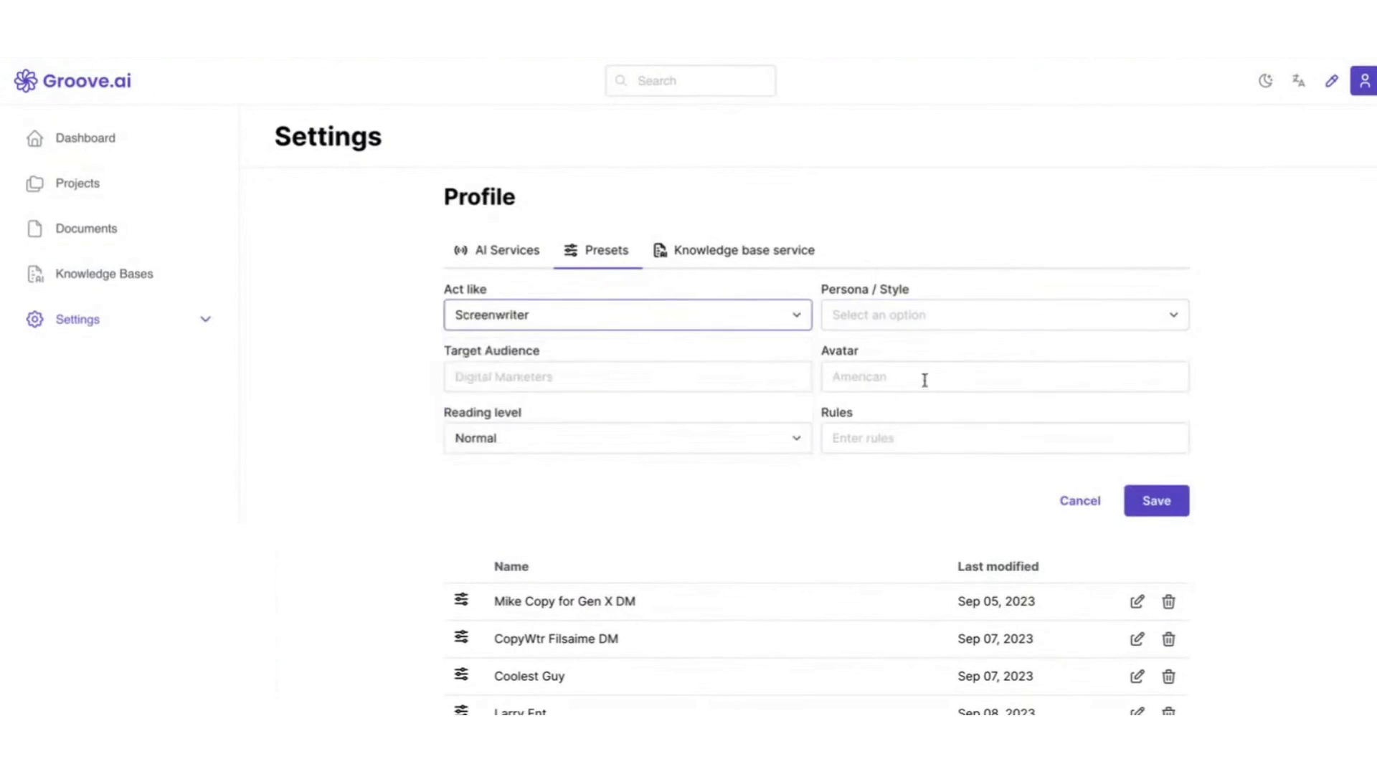
{"action": "left_click", "coordinate": [1004, 315]}
{"action": "left_click", "coordinate": [925, 357]}
Set audience 'Screen Writers', avatar 'College Students, film makers', 10th Grade, rule 'No cursing', then save
{"action": "left_click", "coordinate": [445, 376]}
{"action": "scroll", "coordinate": [543, 352], "scroll_direction": "down", "scroll_amount": 1}
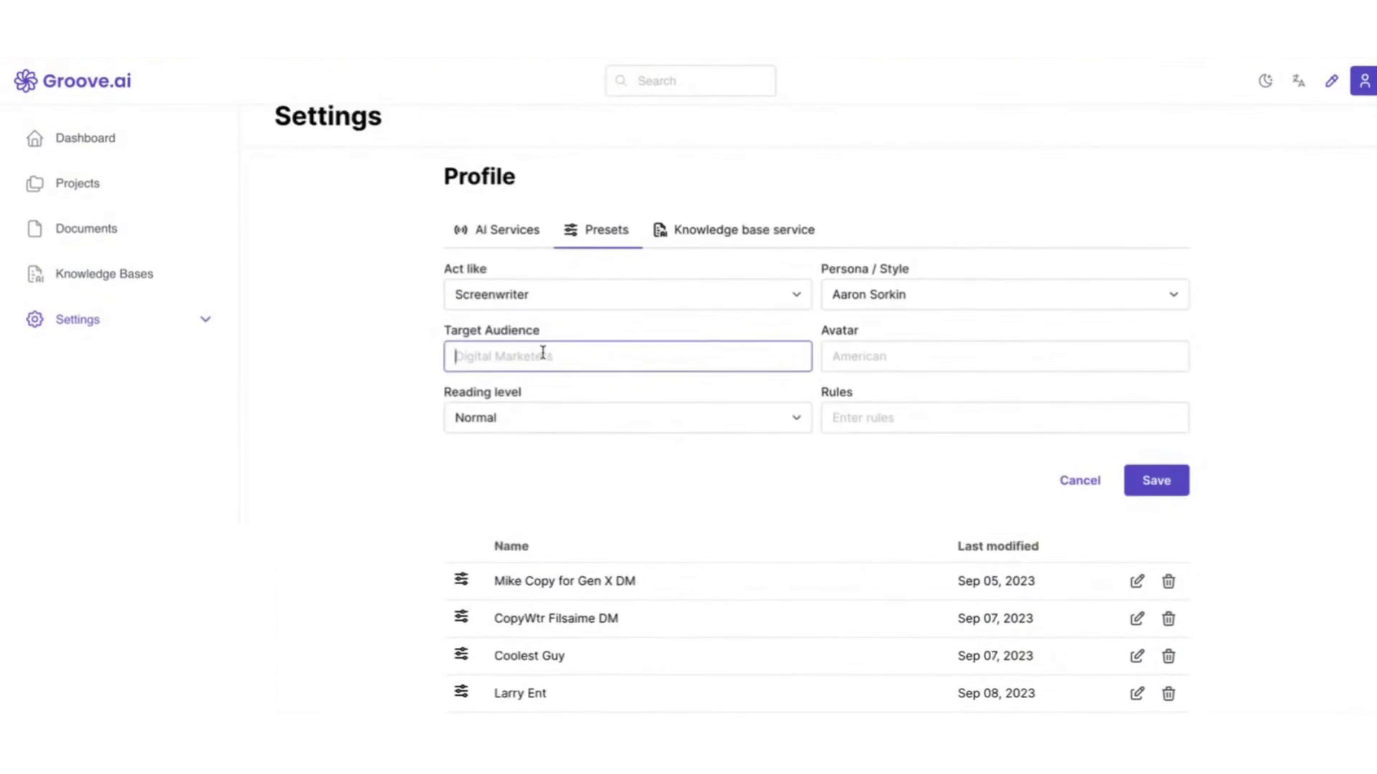
{"action": "type", "text": "Screen Writers"}
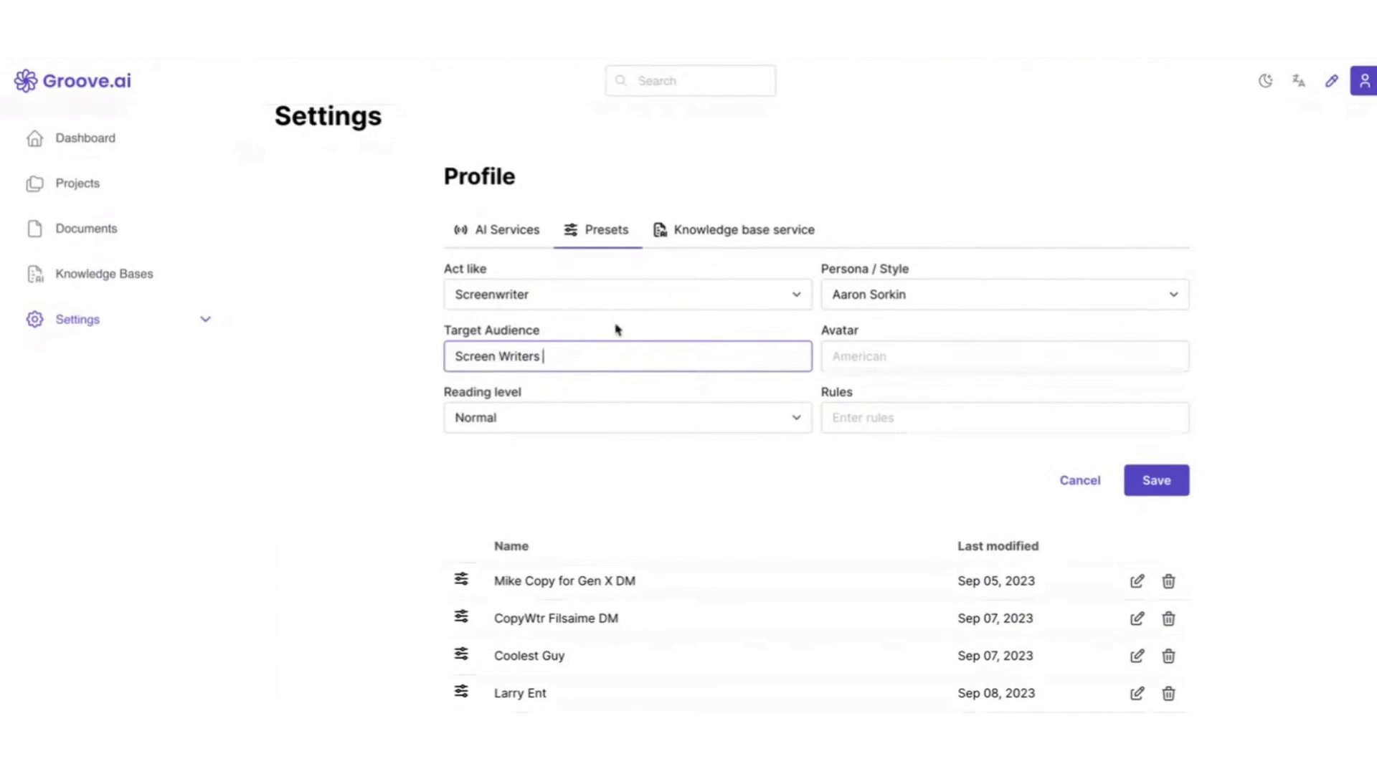
{"action": "left_click", "coordinate": [840, 357]}
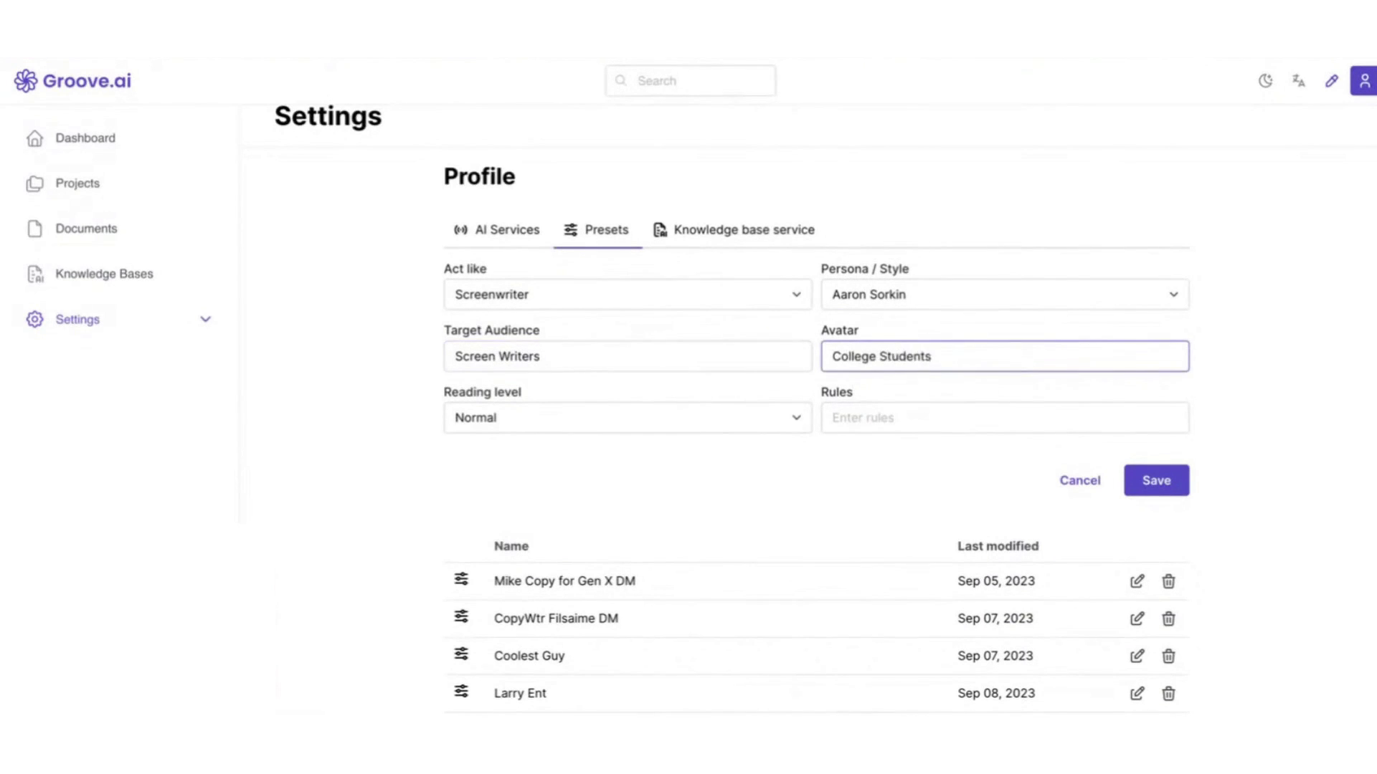
{"action": "type", "text": "College Students, film makers"}
{"action": "left_click", "coordinate": [628, 418]}
{"action": "scroll", "coordinate": [876, 431], "scroll_direction": "down", "scroll_amount": 1}
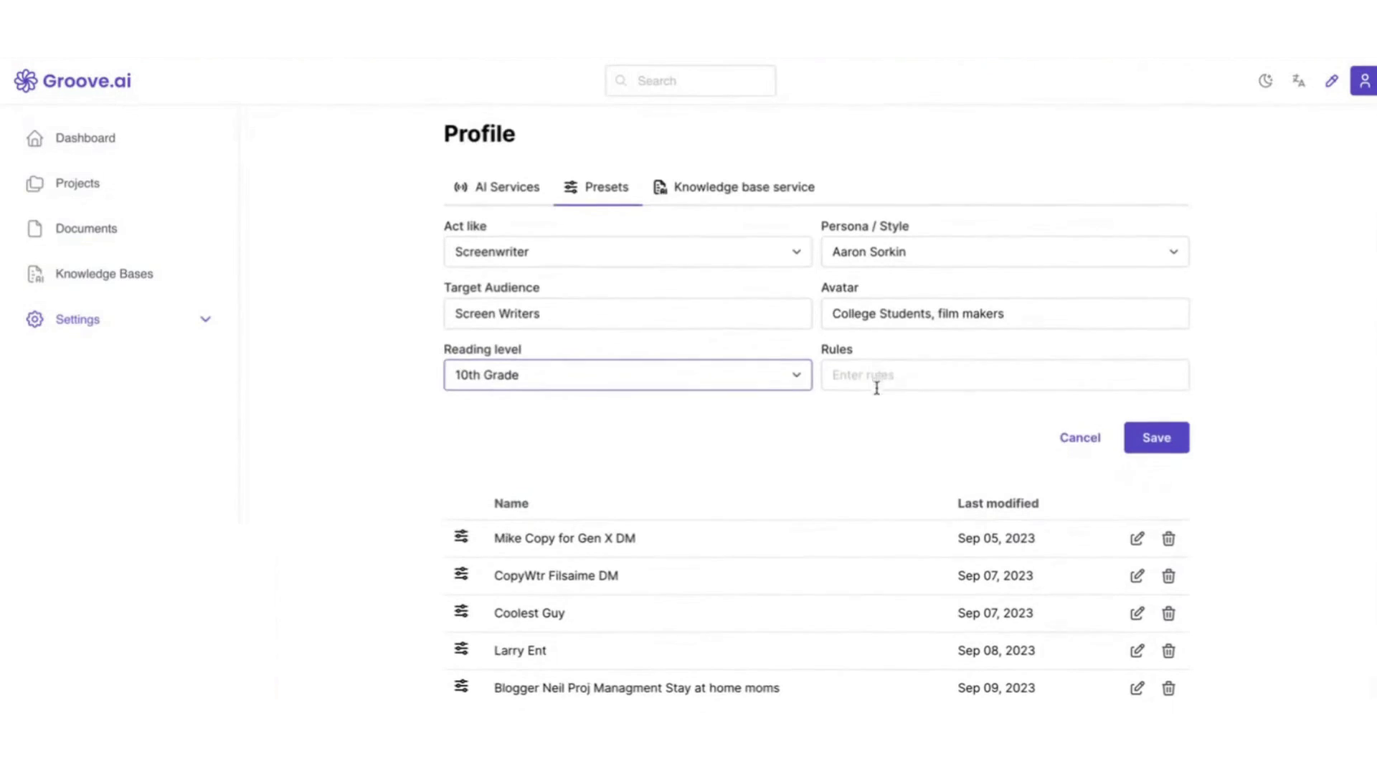
{"action": "left_click", "coordinate": [875, 373]}
{"action": "type", "text": "No cursing"}
{"action": "key", "text": "Return"}
{"action": "left_click", "coordinate": [1156, 434]}
Apply the new Screenwriter preset and set the output to a creative blog post
{"action": "type", "text": "Aaron"}
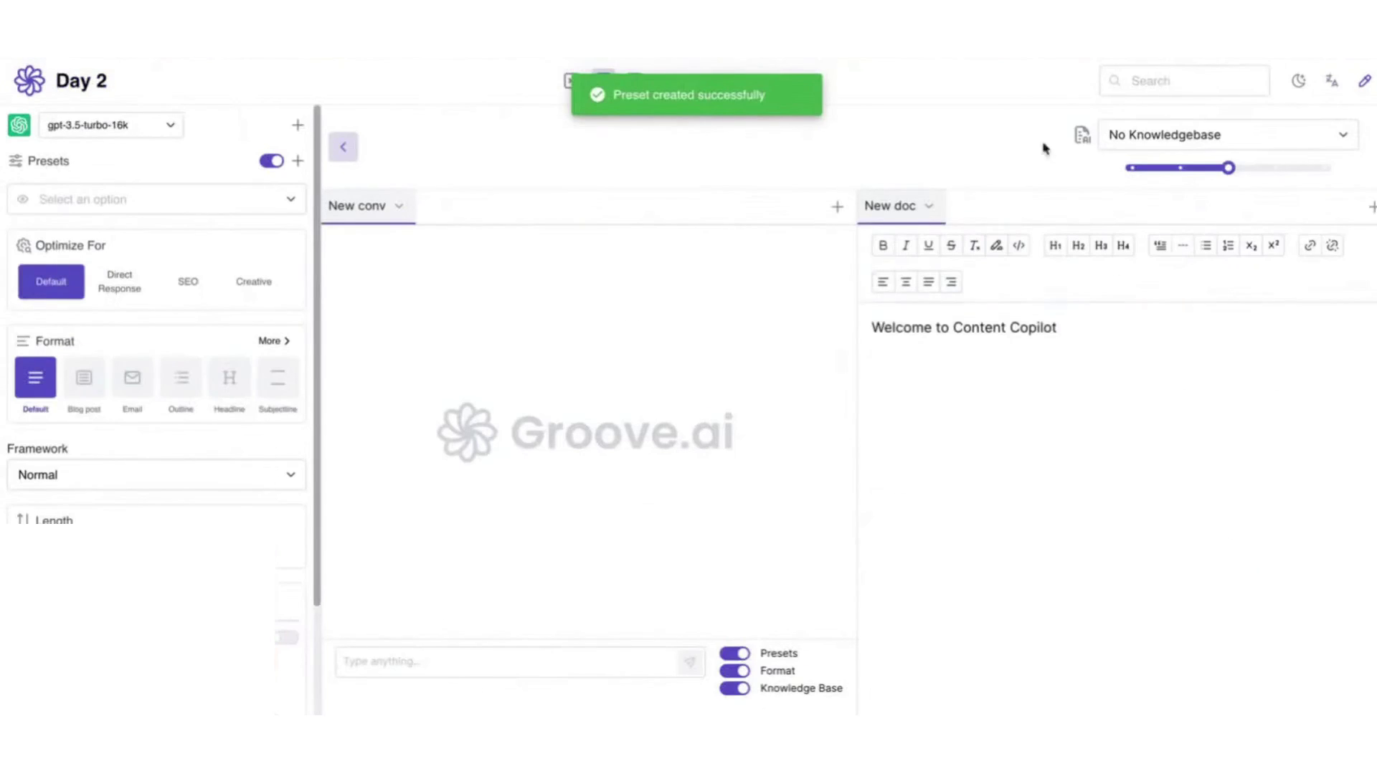
{"action": "left_click", "coordinate": [144, 200]}
{"action": "left_click", "coordinate": [227, 230]}
{"action": "scroll", "coordinate": [227, 230], "scroll_direction": "down", "scroll_amount": 2}
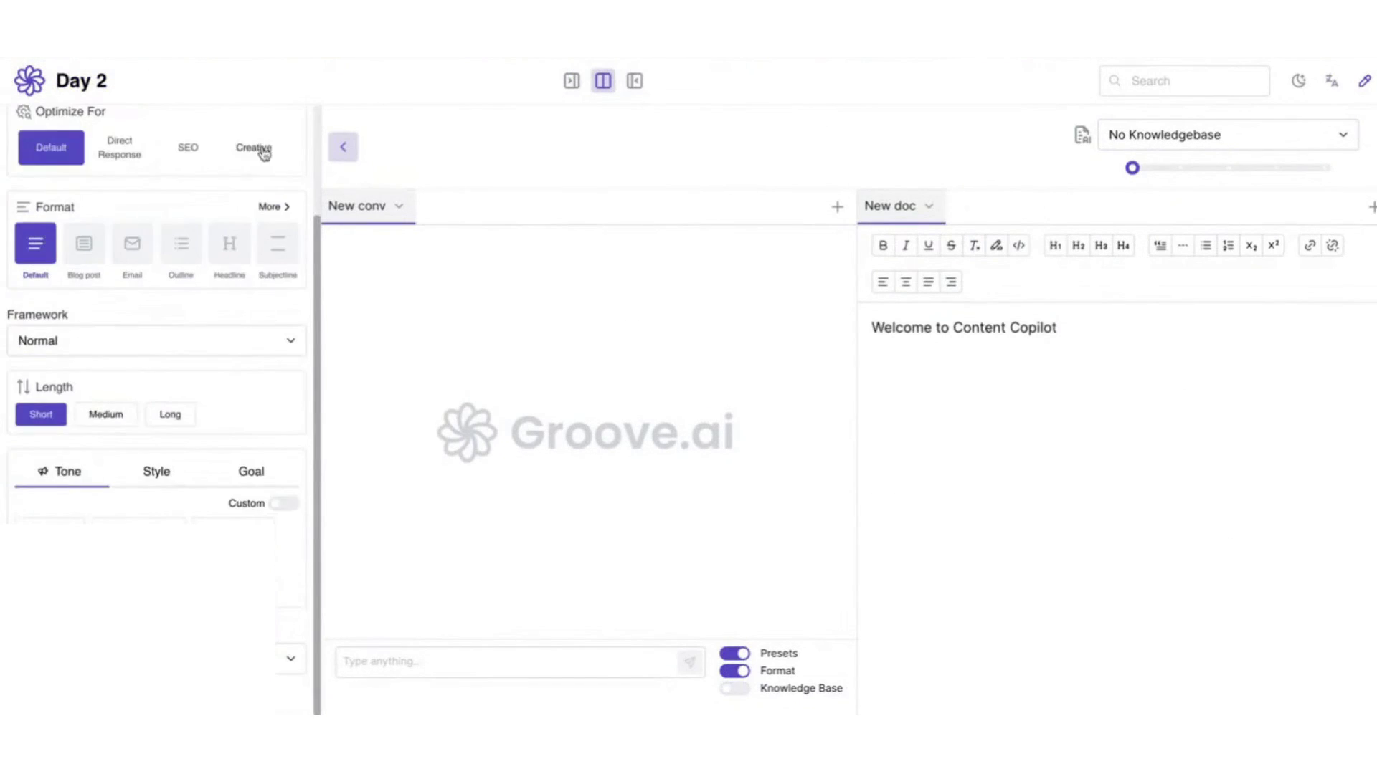
{"action": "left_click", "coordinate": [254, 147]}
{"action": "left_click", "coordinate": [270, 207]}
{"action": "left_click", "coordinate": [84, 244]}
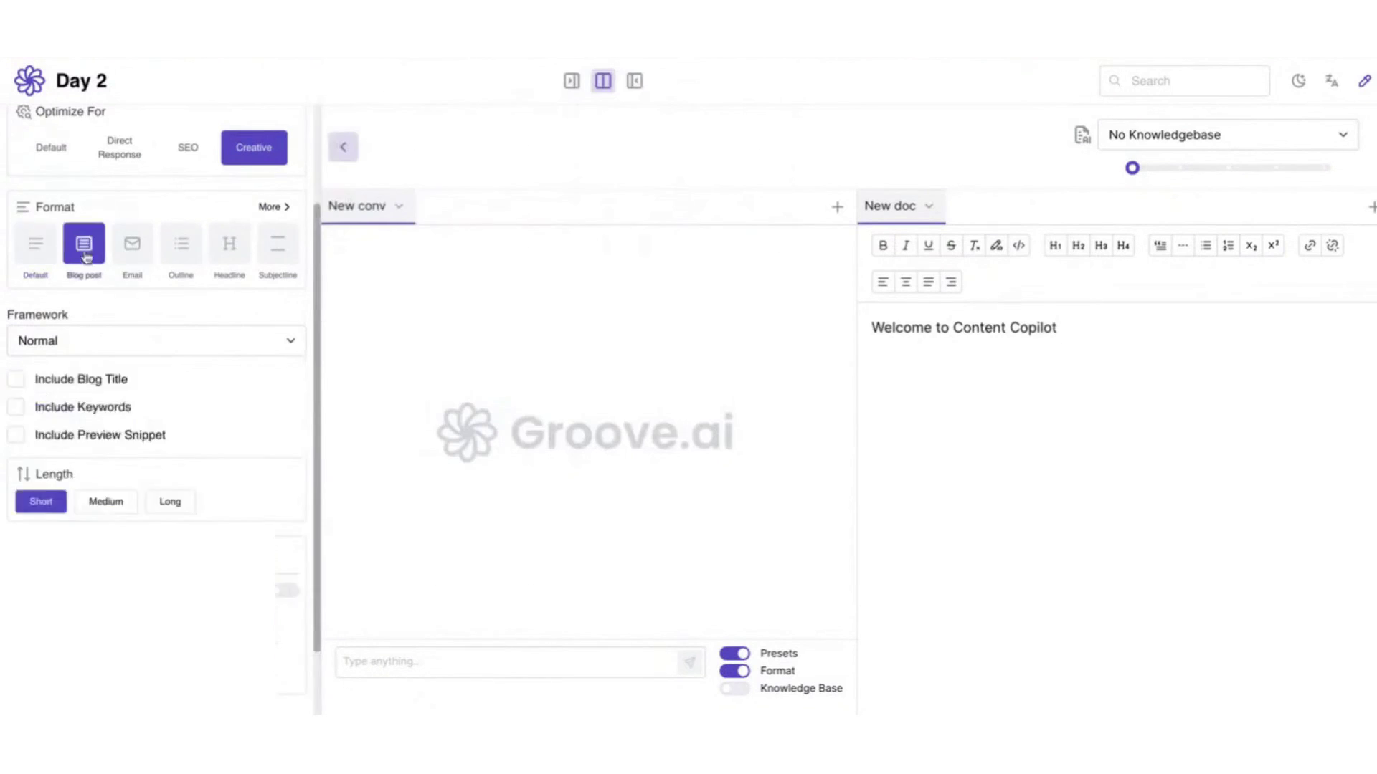
Choose The How-To Post framework with a title, no keywords or preview snippet, long length
{"action": "scroll", "coordinate": [143, 323], "scroll_direction": "down", "scroll_amount": 2}
{"action": "left_click", "coordinate": [16, 292]}
{"action": "left_click", "coordinate": [16, 348]}
{"action": "left_click", "coordinate": [16, 320]}
{"action": "left_click", "coordinate": [16, 320]}
{"action": "left_click", "coordinate": [16, 348]}
{"action": "left_click", "coordinate": [170, 414]}
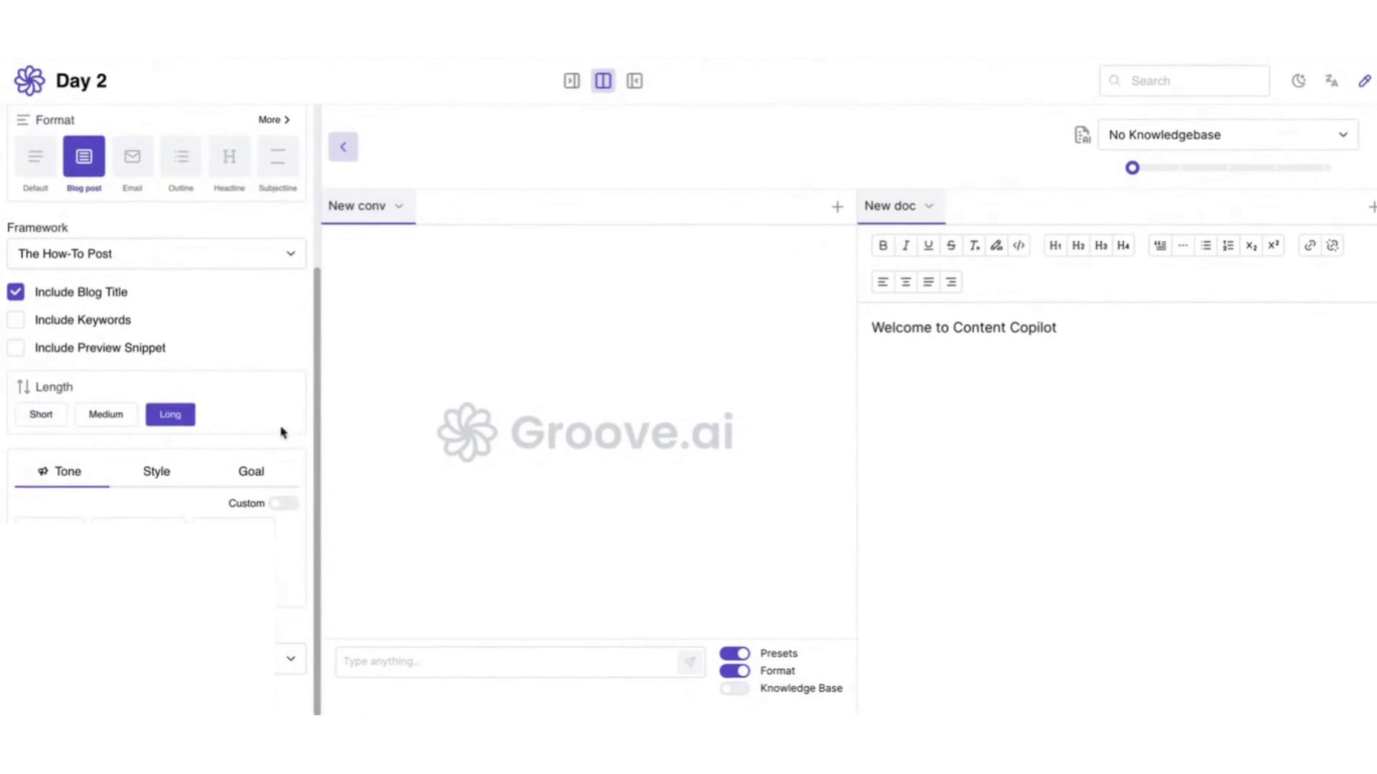
Pick Descriptive and Thought-provoking tones plus Creative, Narrative and Expository styles
{"action": "scroll", "coordinate": [182, 409], "scroll_direction": "down", "scroll_amount": 3}
{"action": "left_click", "coordinate": [208, 374]}
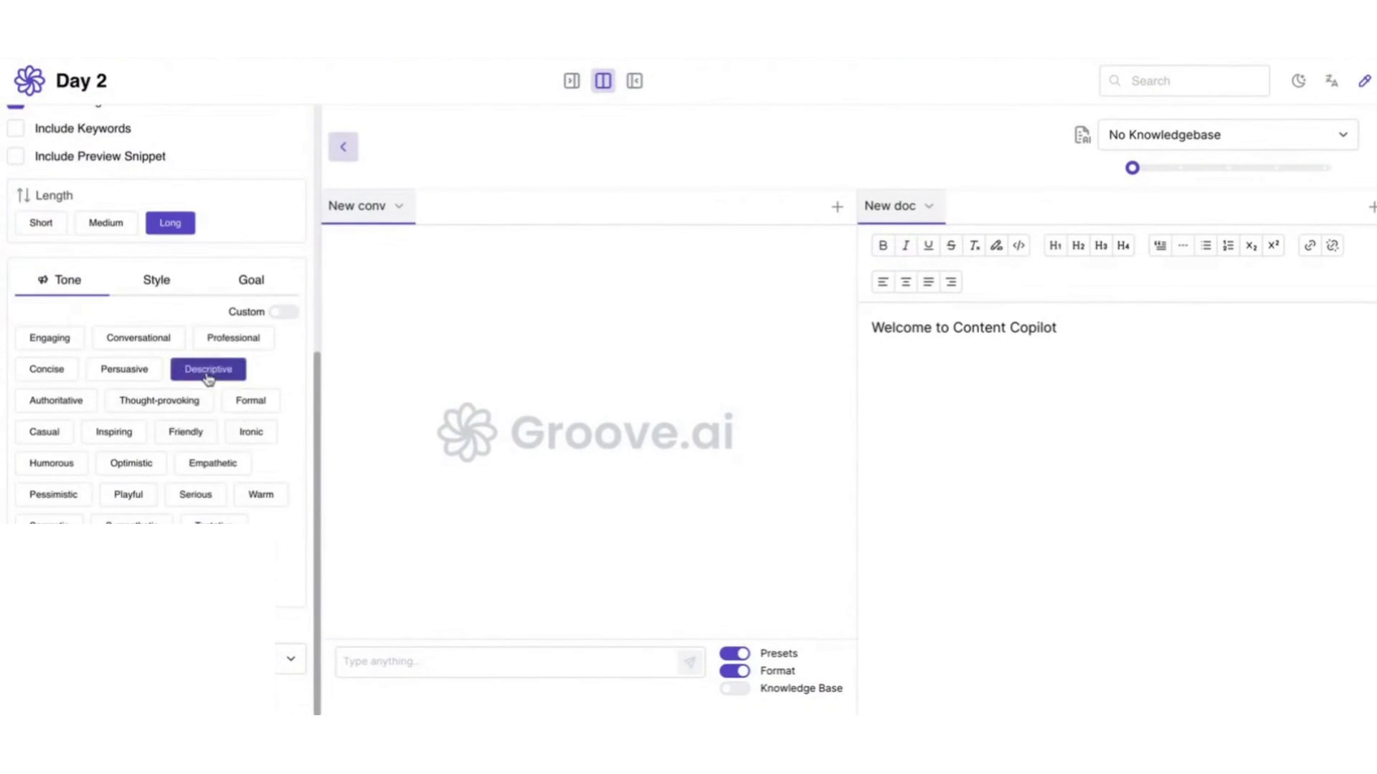
{"action": "left_click", "coordinate": [170, 405]}
{"action": "left_click", "coordinate": [156, 280]}
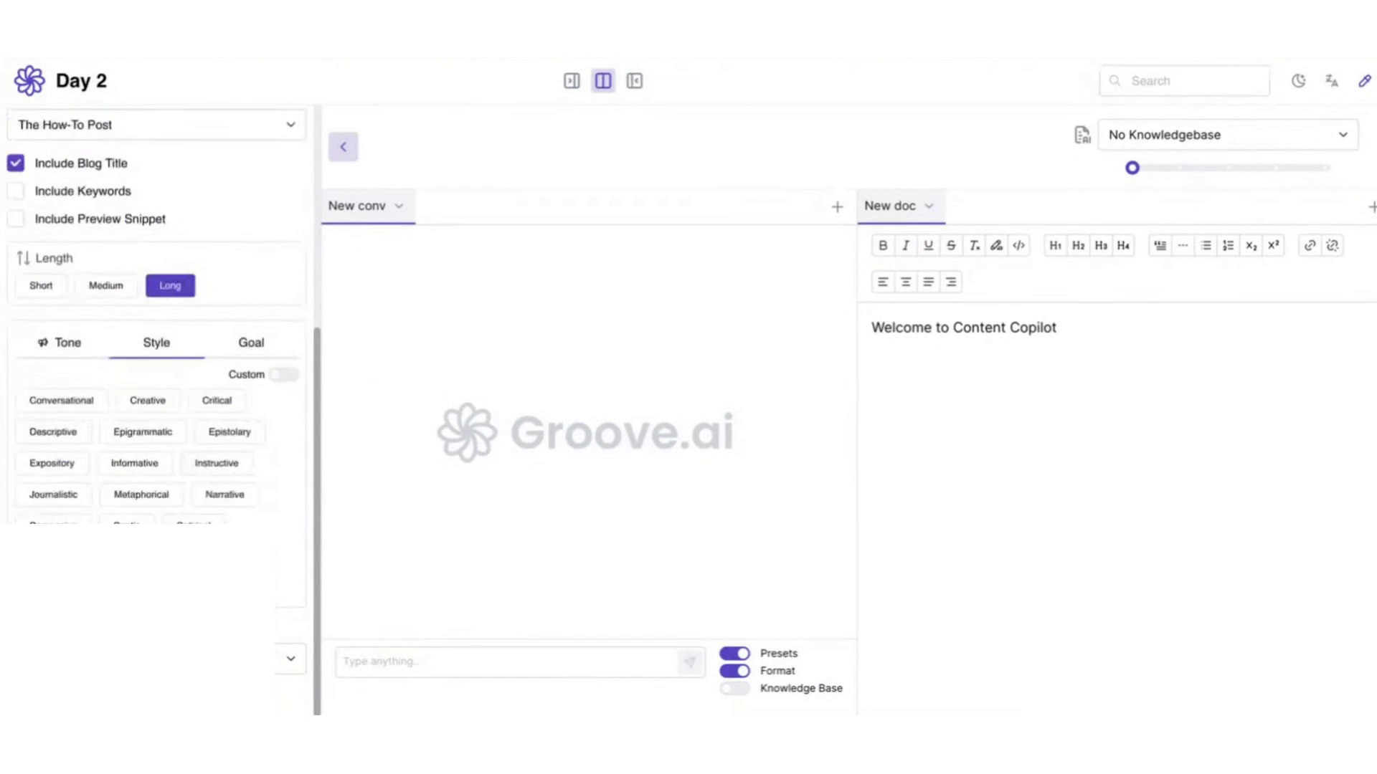
{"action": "left_click", "coordinate": [147, 400]}
{"action": "left_click", "coordinate": [225, 494]}
{"action": "left_click", "coordinate": [52, 463]}
{"action": "left_click", "coordinate": [218, 350]}
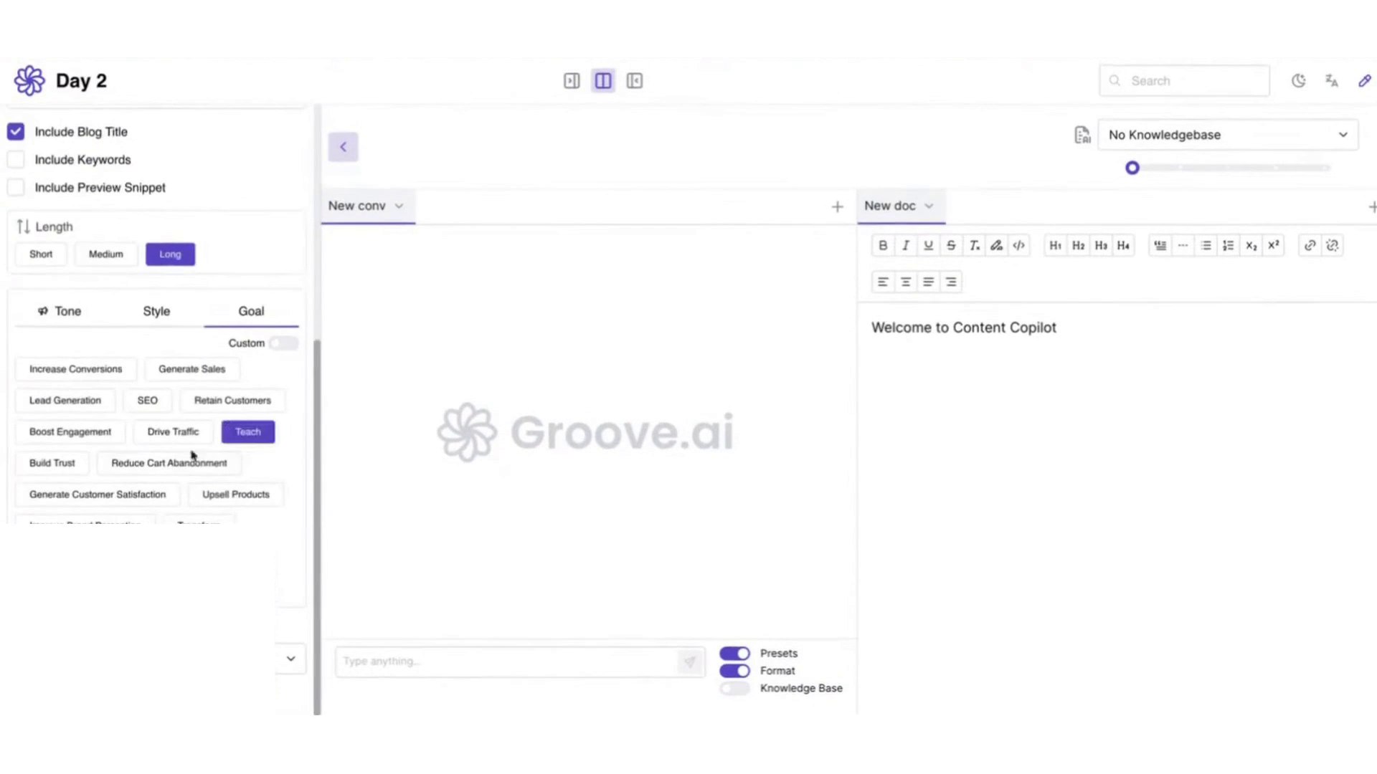
{"action": "scroll", "coordinate": [157, 359], "scroll_direction": "down", "scroll_amount": 4}
Send the prompt 'Writing screenplays for beginners' to the AI
{"action": "left_click", "coordinate": [427, 661]}
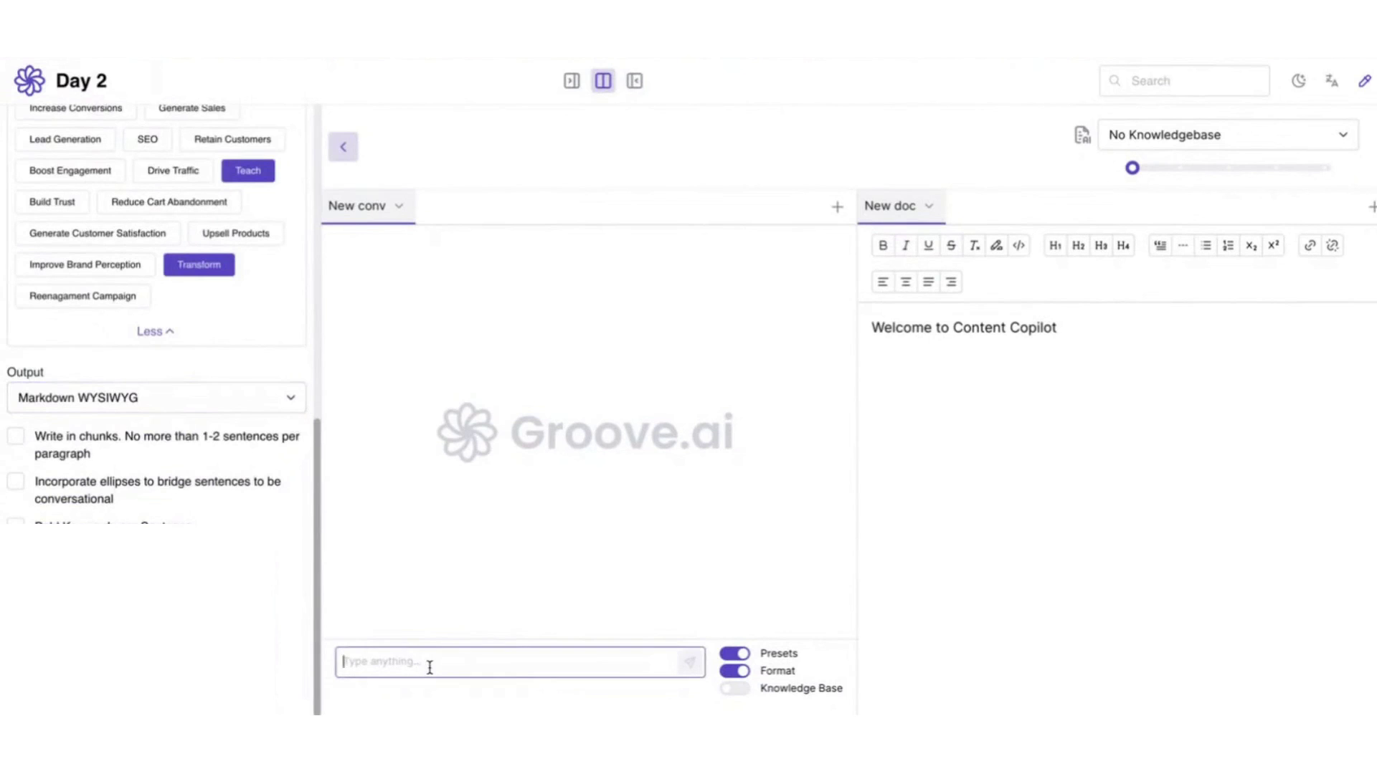
{"action": "type", "text": "\"Sciting screenplays for beginners"}
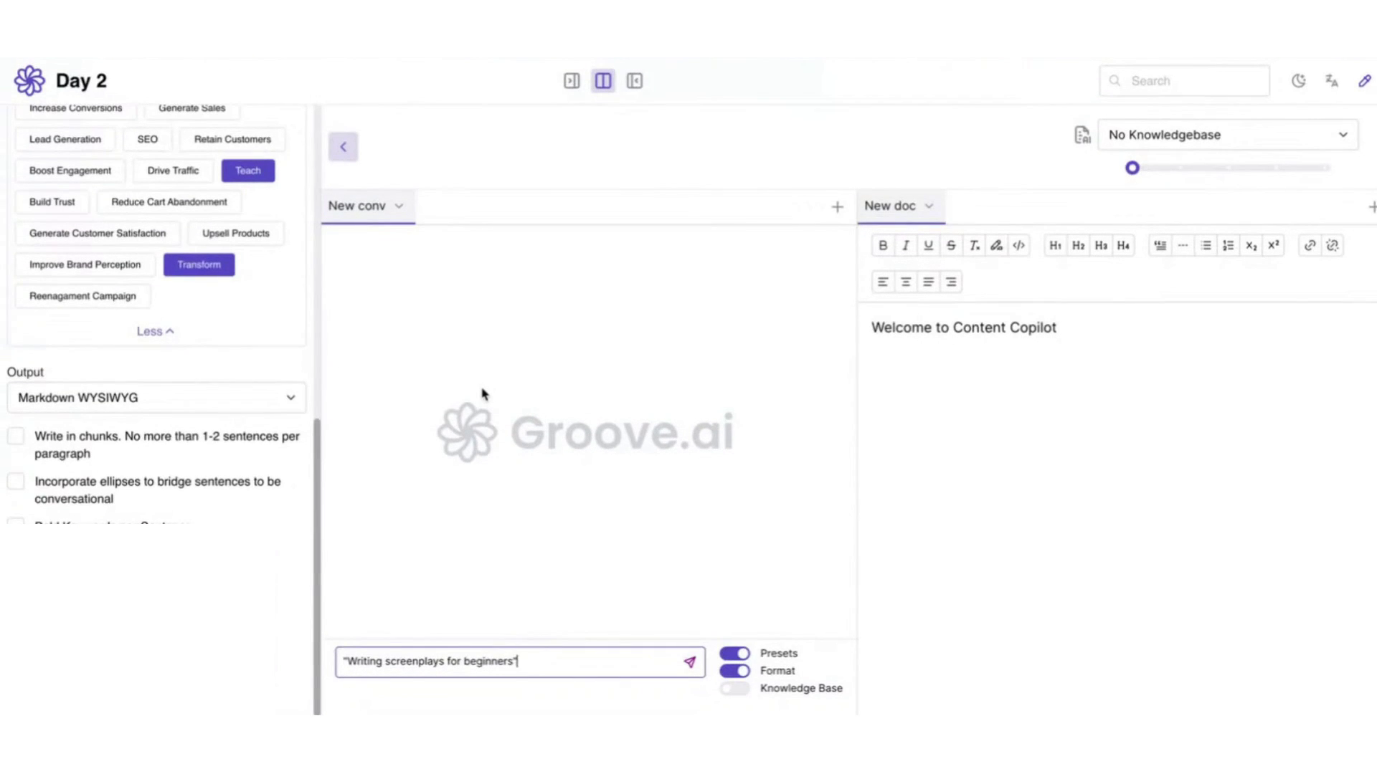
{"action": "type", "text": "ers"}
{"action": "key", "text": "Return"}
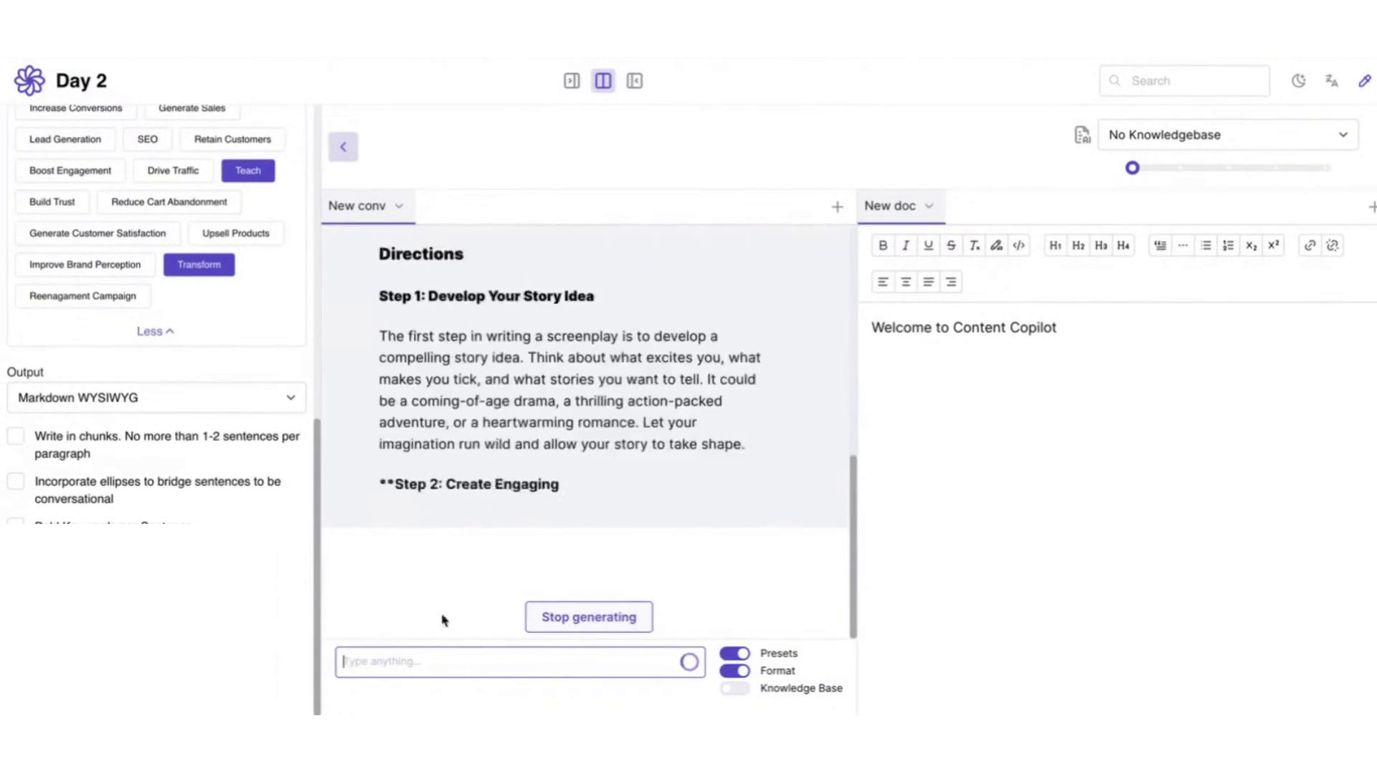
Review the applied preset's details and persona style options, leaving them unchanged
{"action": "scroll", "coordinate": [144, 215], "scroll_direction": "up", "scroll_amount": 5}
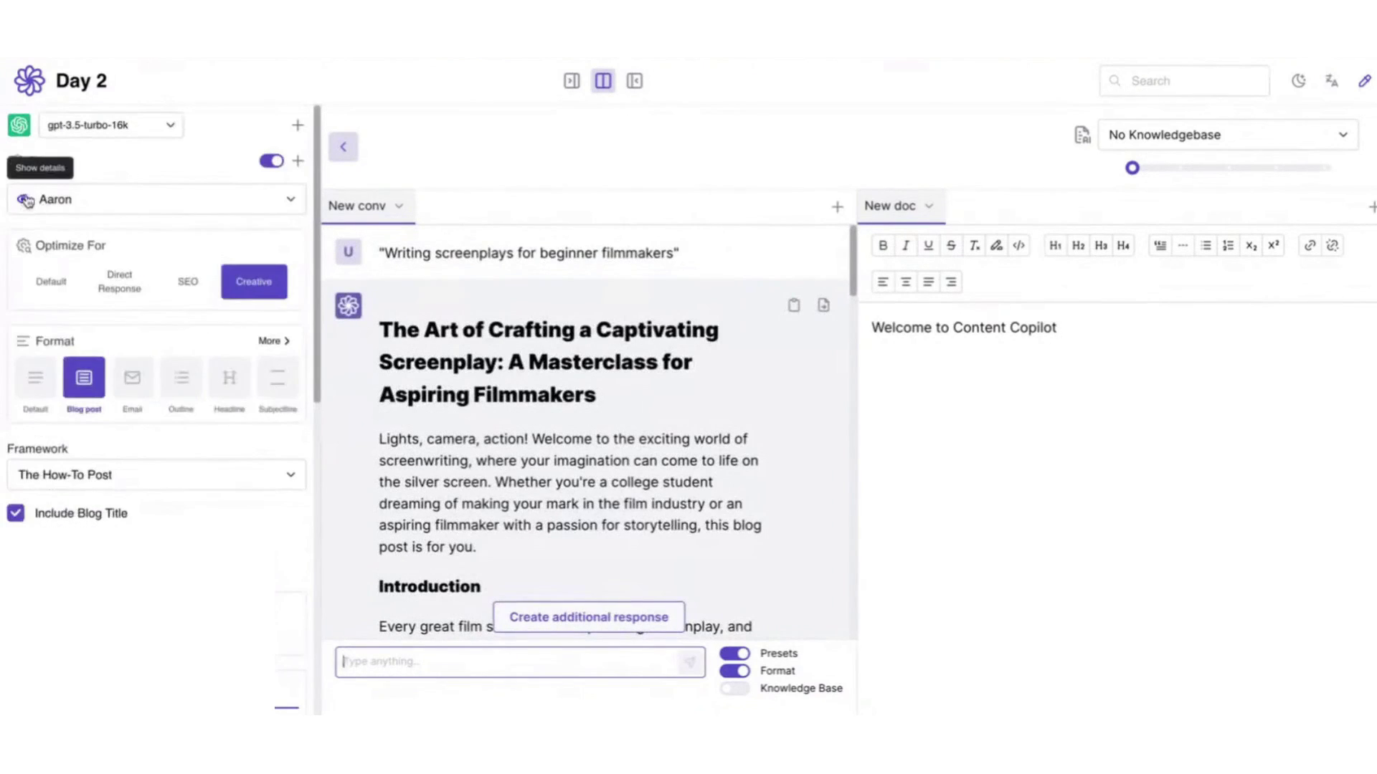
{"action": "left_click", "coordinate": [22, 199]}
{"action": "left_click", "coordinate": [115, 330]}
{"action": "left_click", "coordinate": [22, 201]}
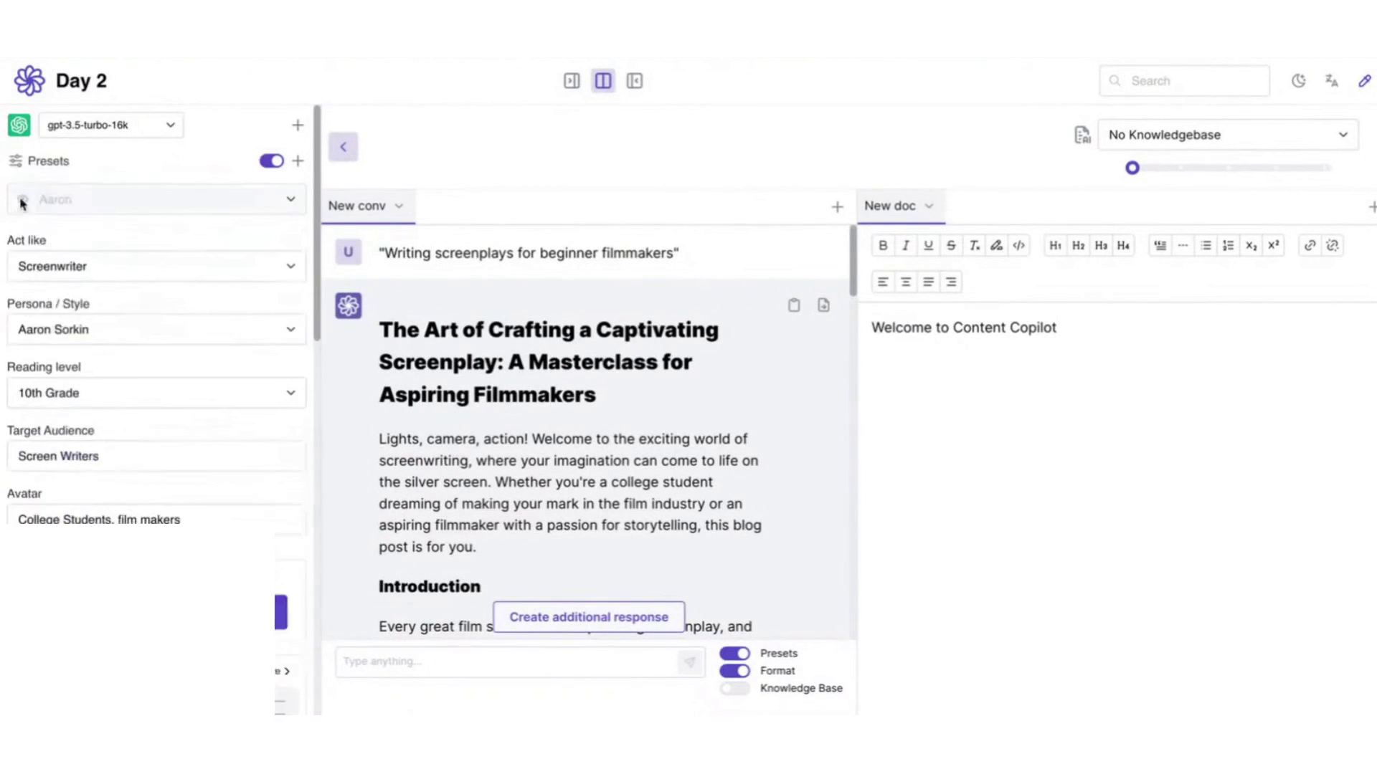
{"action": "scroll", "coordinate": [124, 271], "scroll_direction": "down", "scroll_amount": 15}
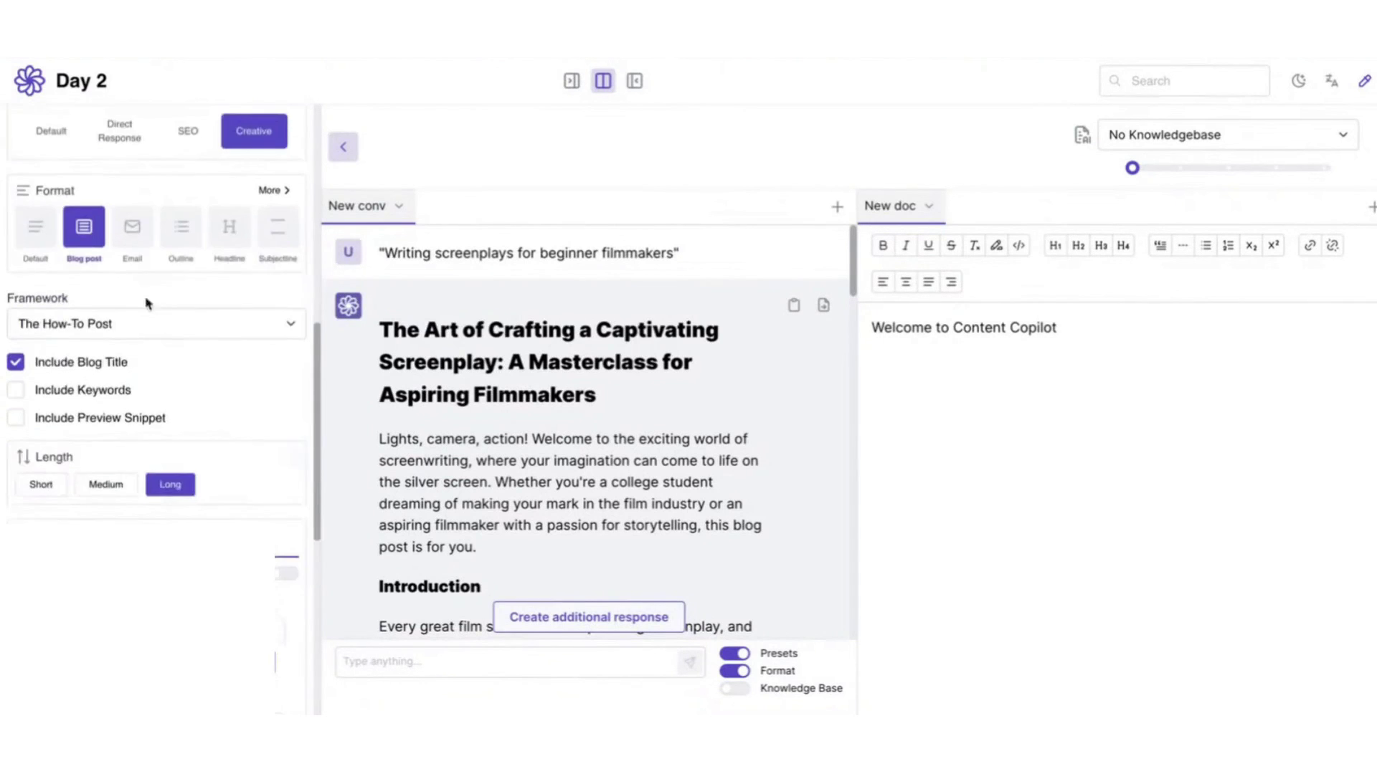
{"action": "scroll", "coordinate": [144, 358], "scroll_direction": "down", "scroll_amount": 2}
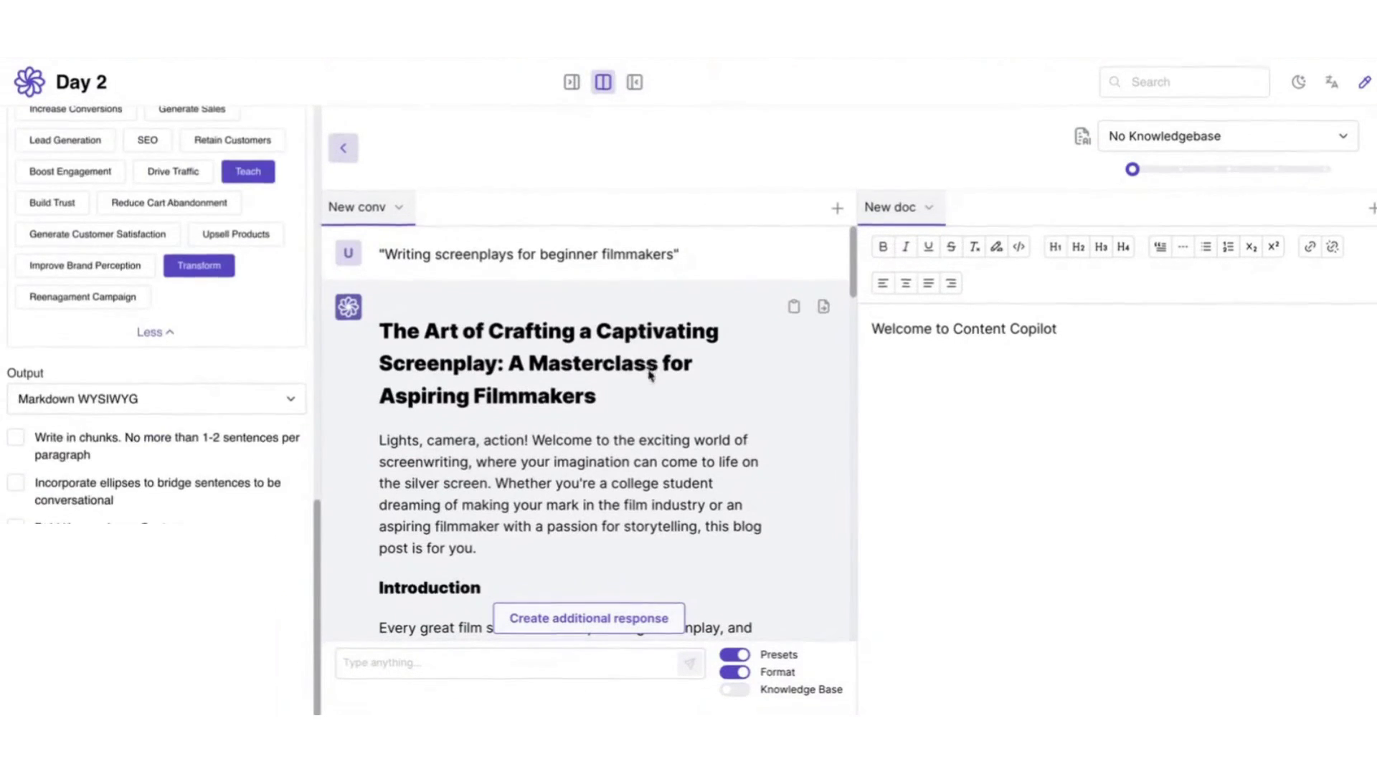
{"action": "scroll", "coordinate": [588, 431], "scroll_direction": "down", "scroll_amount": 4}
{"action": "scroll", "coordinate": [588, 430], "scroll_direction": "up", "scroll_amount": 10}
Capture a screen region and paste the generated article over the document's welcome text
{"action": "key", "text": "Print"}
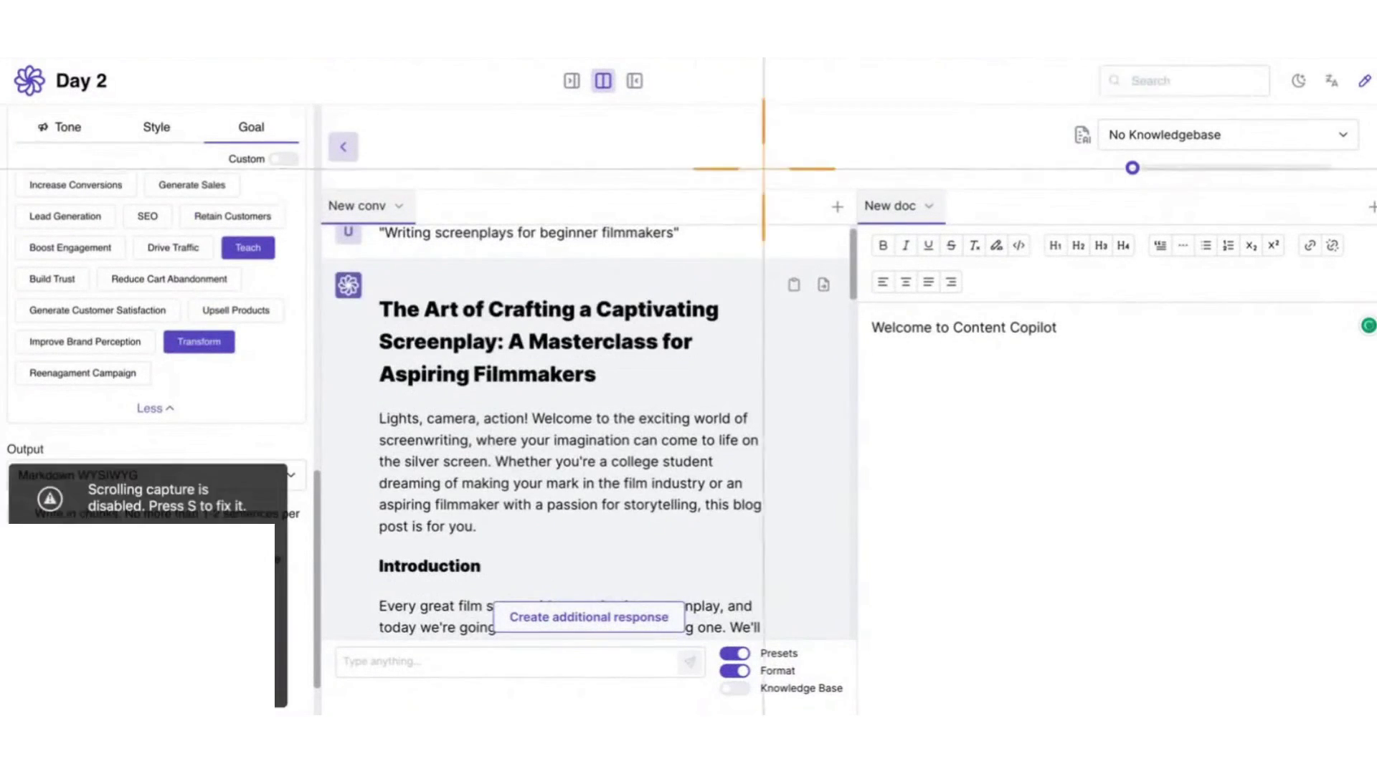
{"action": "left_click_drag", "start_coordinate": [719, 149], "coordinate": [1215, 451]}
{"action": "key", "text": "ctrl+a"}
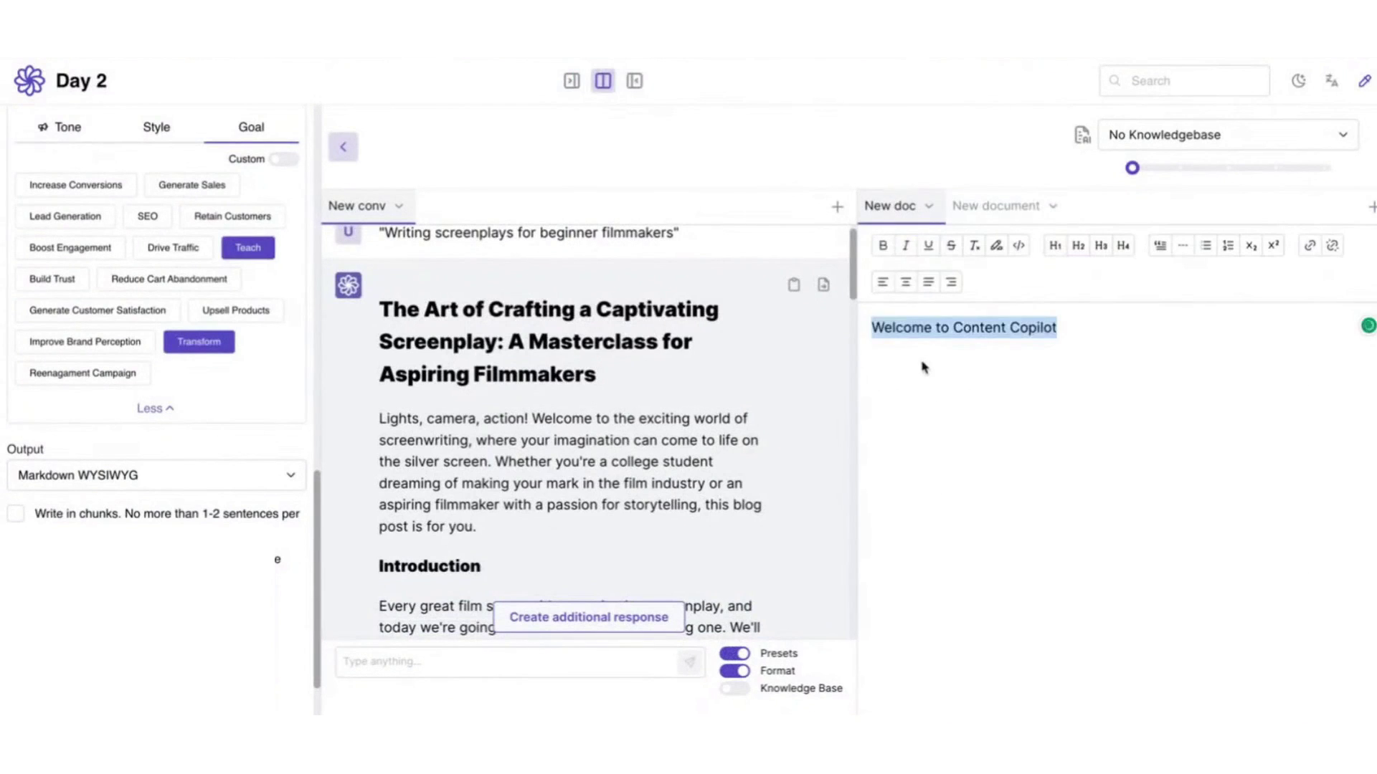
{"action": "key", "text": "ctrl+v"}
Remove the empty line from the Tips list and switch to the document-only view
{"action": "scroll", "coordinate": [927, 340], "scroll_direction": "down", "scroll_amount": 15}
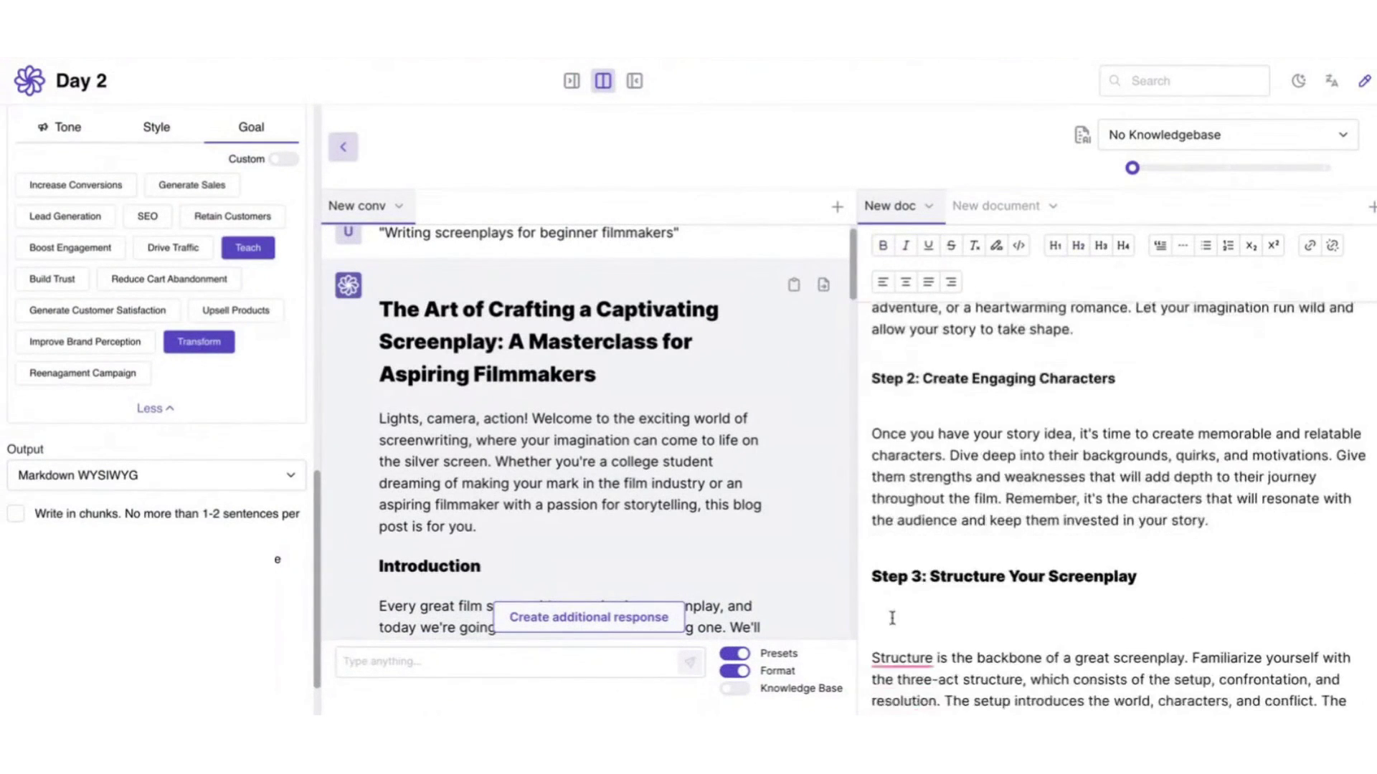
{"action": "mouse_move", "coordinate": [902, 455]}
{"action": "scroll", "coordinate": [916, 548], "scroll_direction": "down", "scroll_amount": 10}
{"action": "left_click", "coordinate": [910, 399]}
{"action": "key", "text": "Delete"}
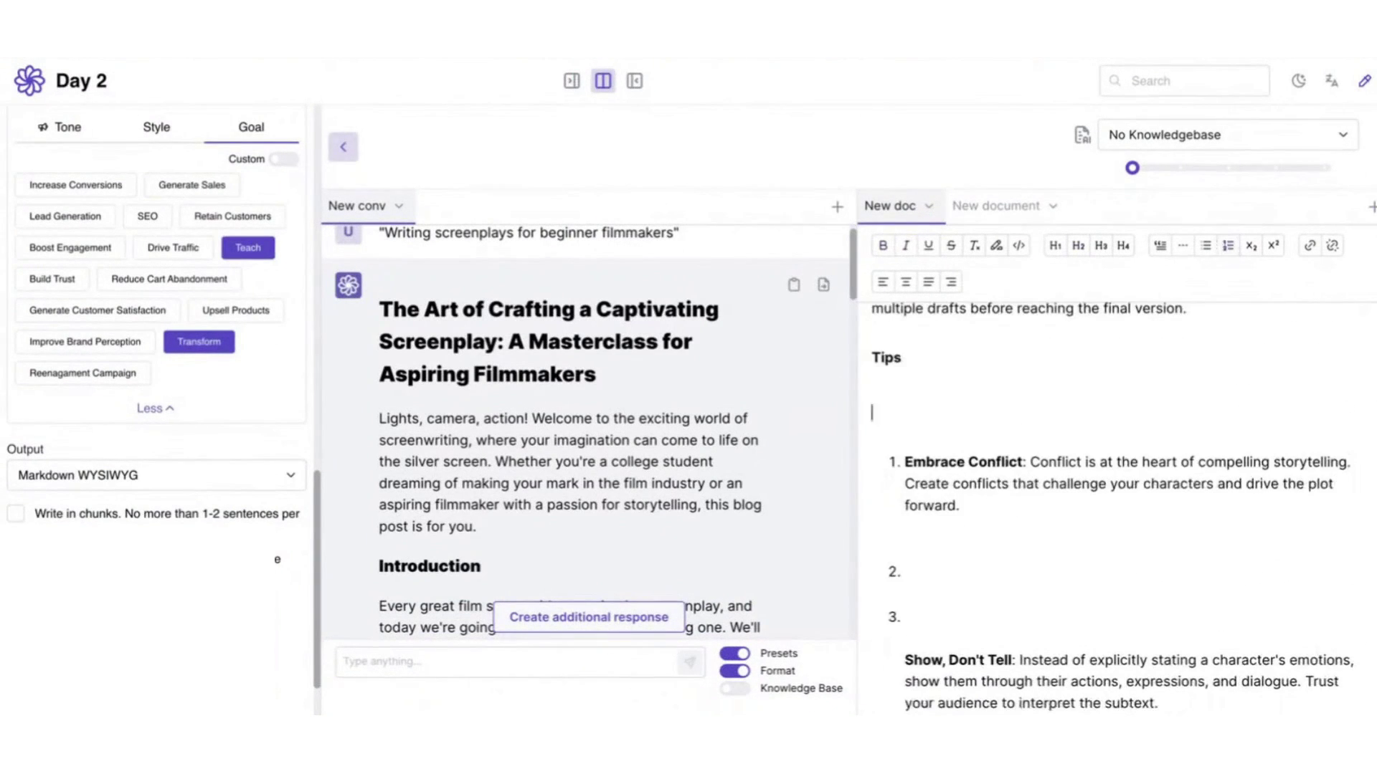
{"action": "key", "text": "Delete"}
{"action": "scroll", "coordinate": [987, 476], "scroll_direction": "down", "scroll_amount": 10}
{"action": "scroll", "coordinate": [987, 476], "scroll_direction": "up", "scroll_amount": 20}
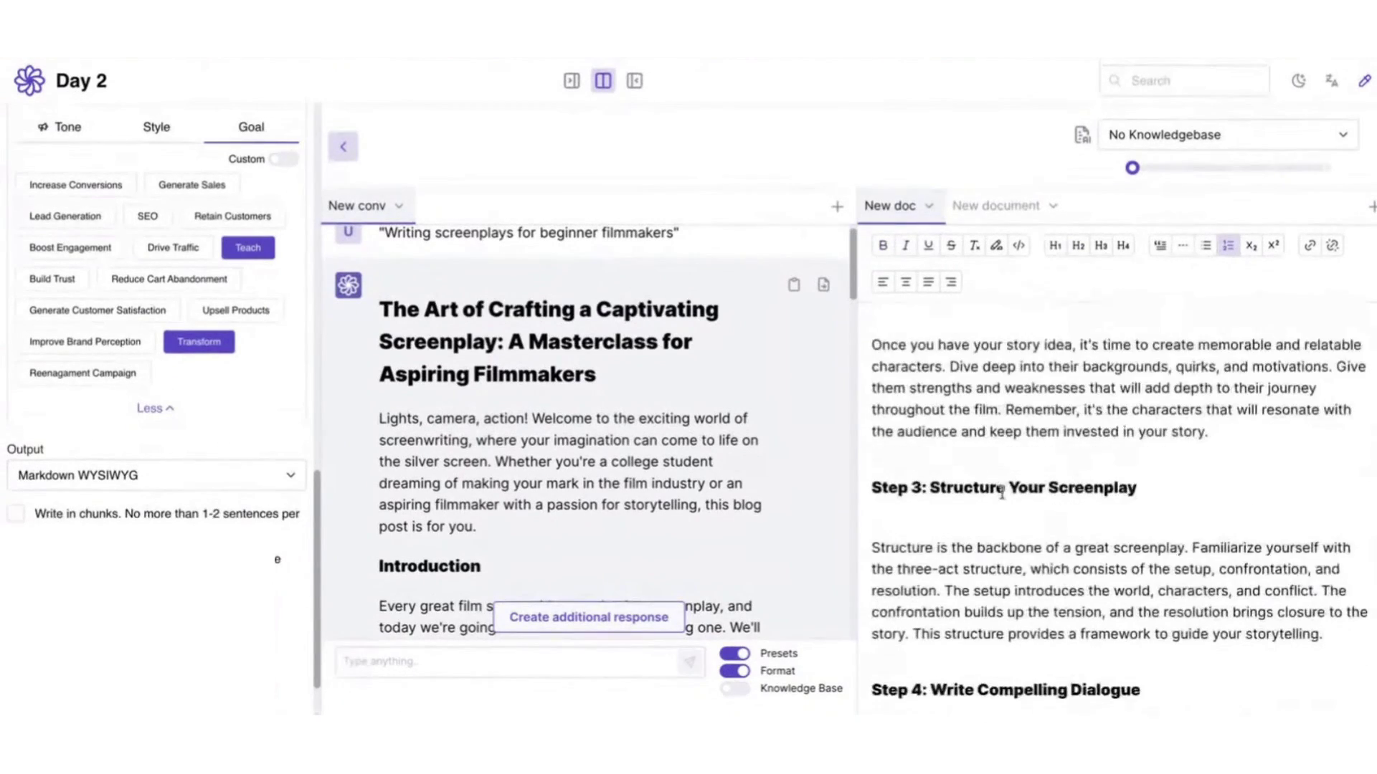
{"action": "left_click", "coordinate": [633, 82]}
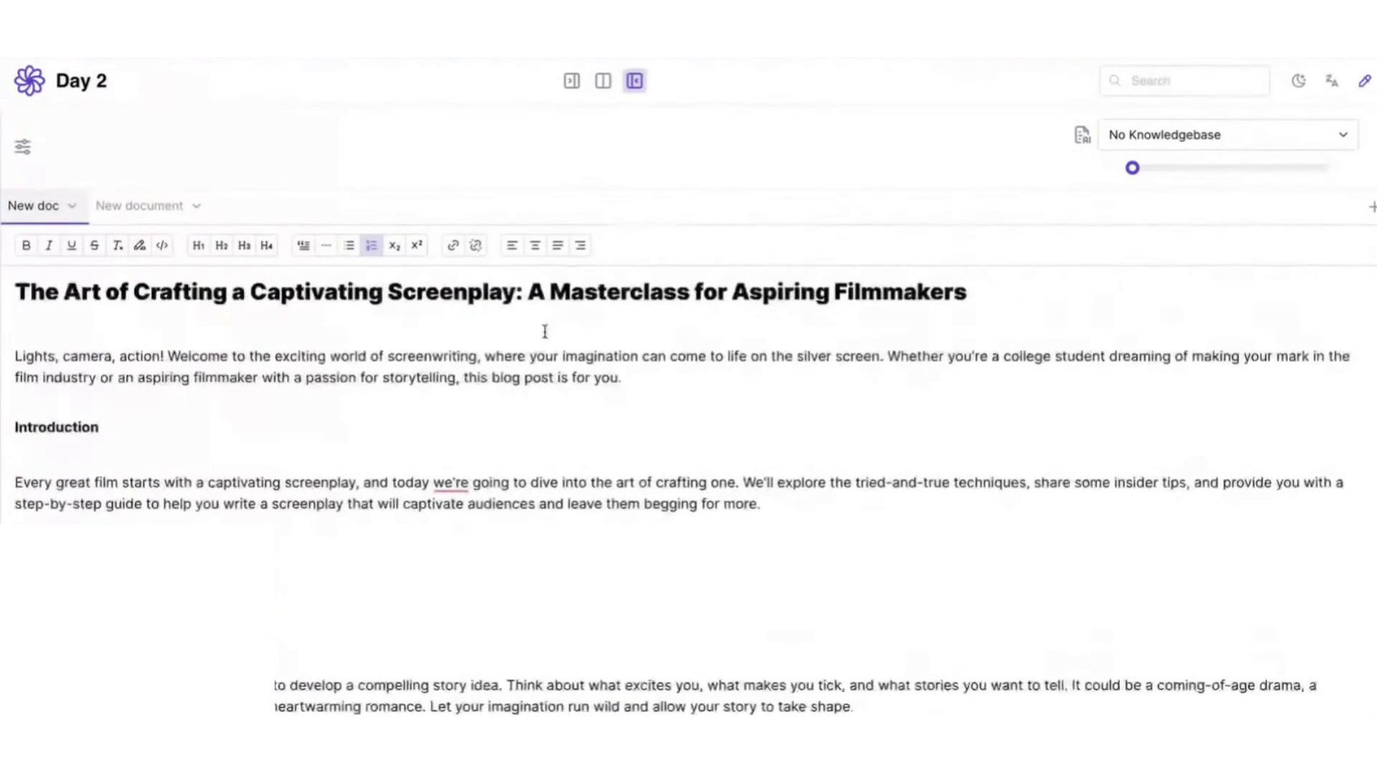
Search the MasterClass website for 'aaron sorkin' in a new browser tab
{"action": "double_click", "coordinate": [619, 301]}
{"action": "key", "text": "super+t"}
{"action": "type", "text": "masterclass.com/"}
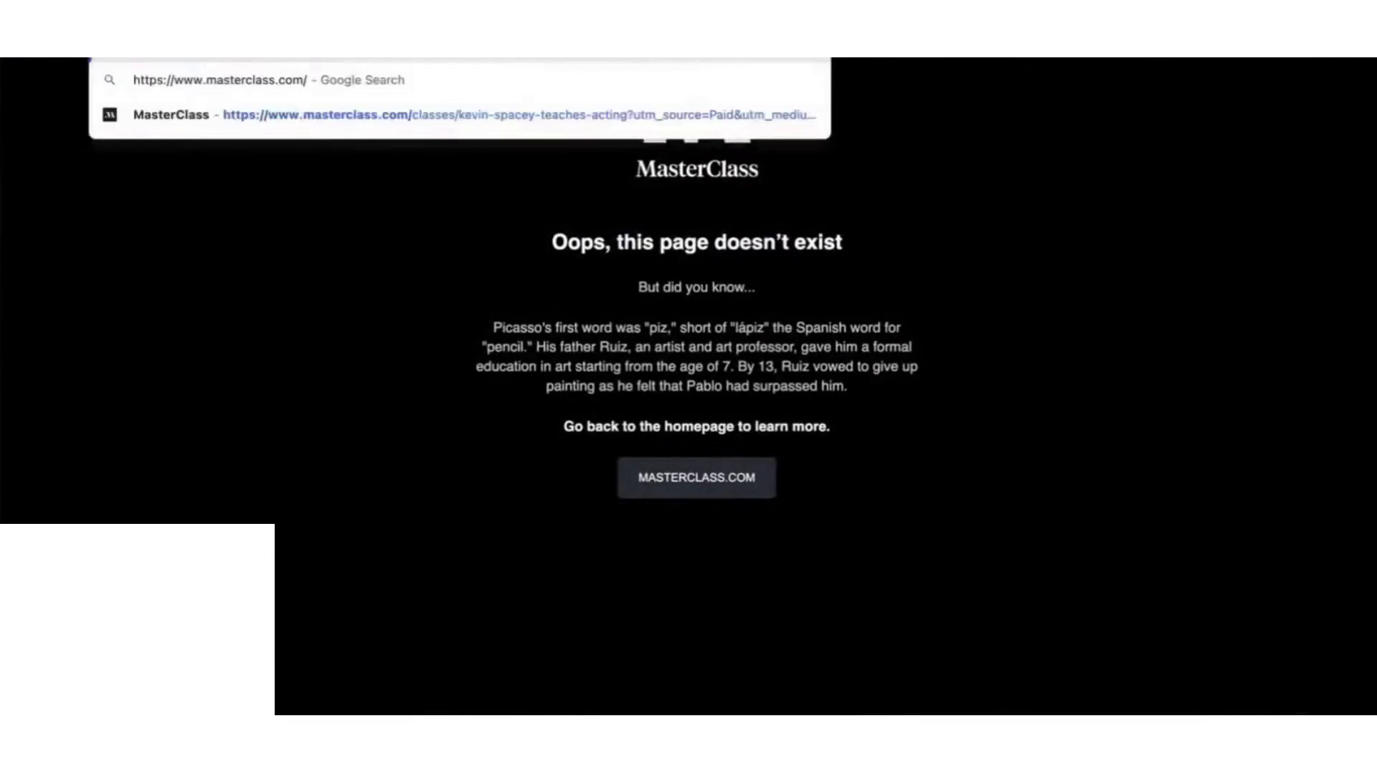
{"action": "key", "text": "Return"}
{"action": "left_click", "coordinate": [595, 85]}
{"action": "type", "text": "aaron"}
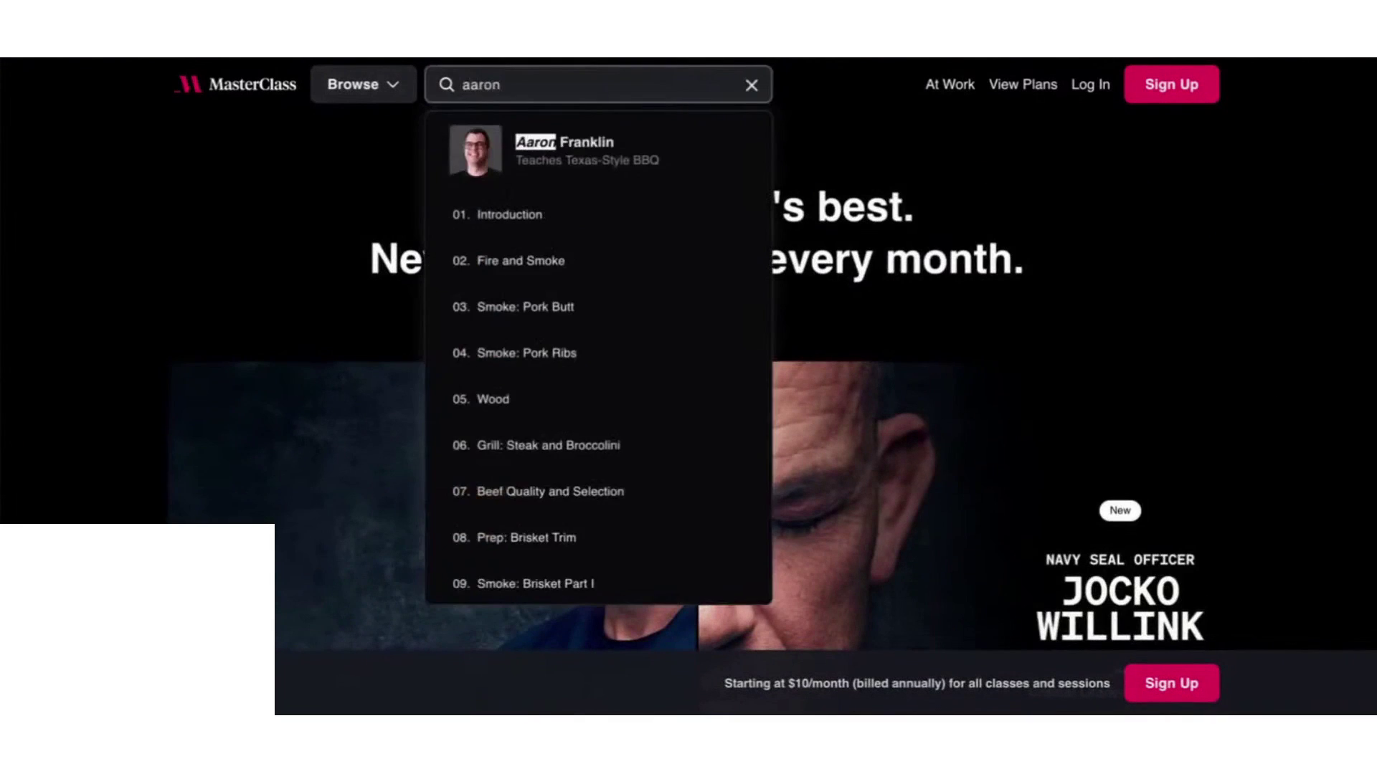
{"action": "type", "text": " sorkin"}
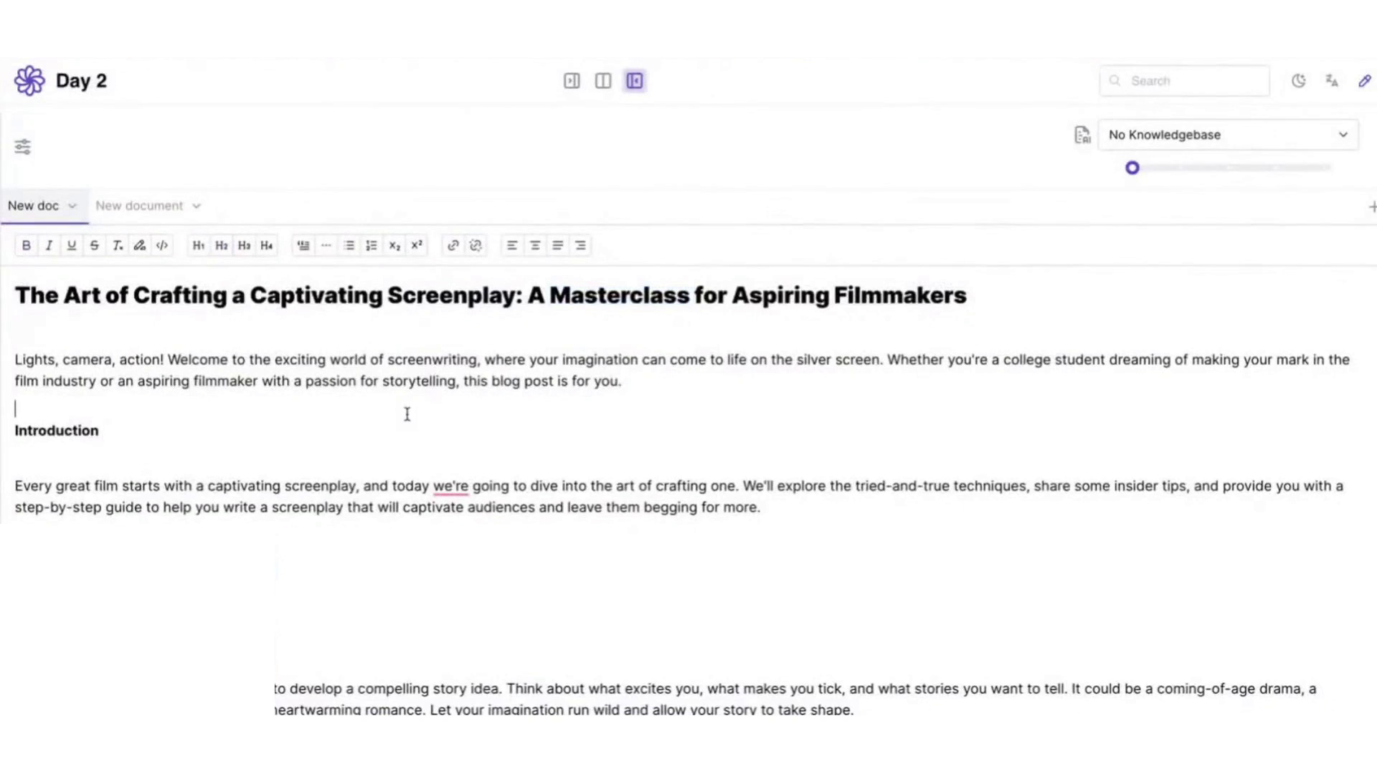
Open the AI chat beside the document and ask it to expand Step 1
{"action": "left_click_drag", "start_coordinate": [1087, 360], "coordinate": [621, 382]}
{"action": "left_click", "coordinate": [340, 382]}
{"action": "scroll", "coordinate": [382, 373], "scroll_direction": "down", "scroll_amount": 20}
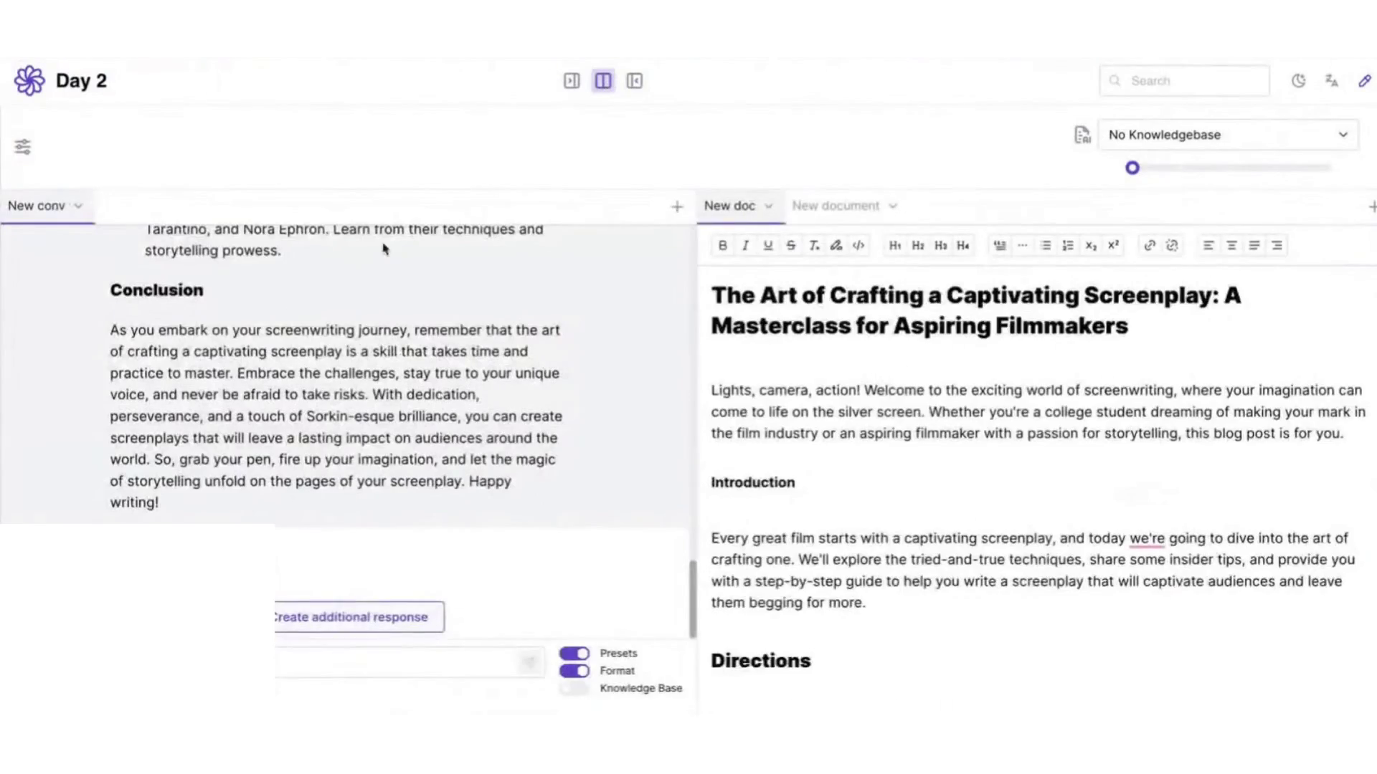
{"action": "left_click", "coordinate": [22, 146]}
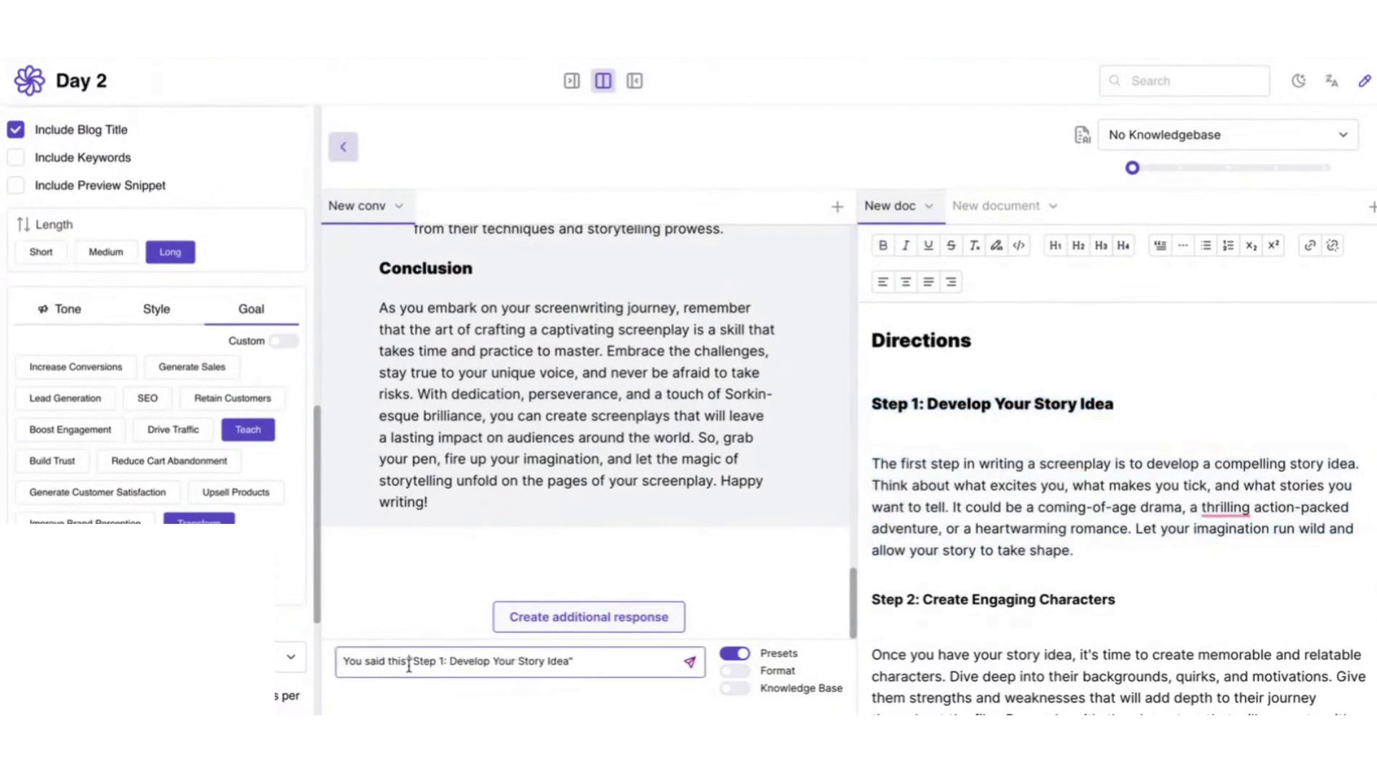
{"action": "type", "text": "Can you expand on this for"}
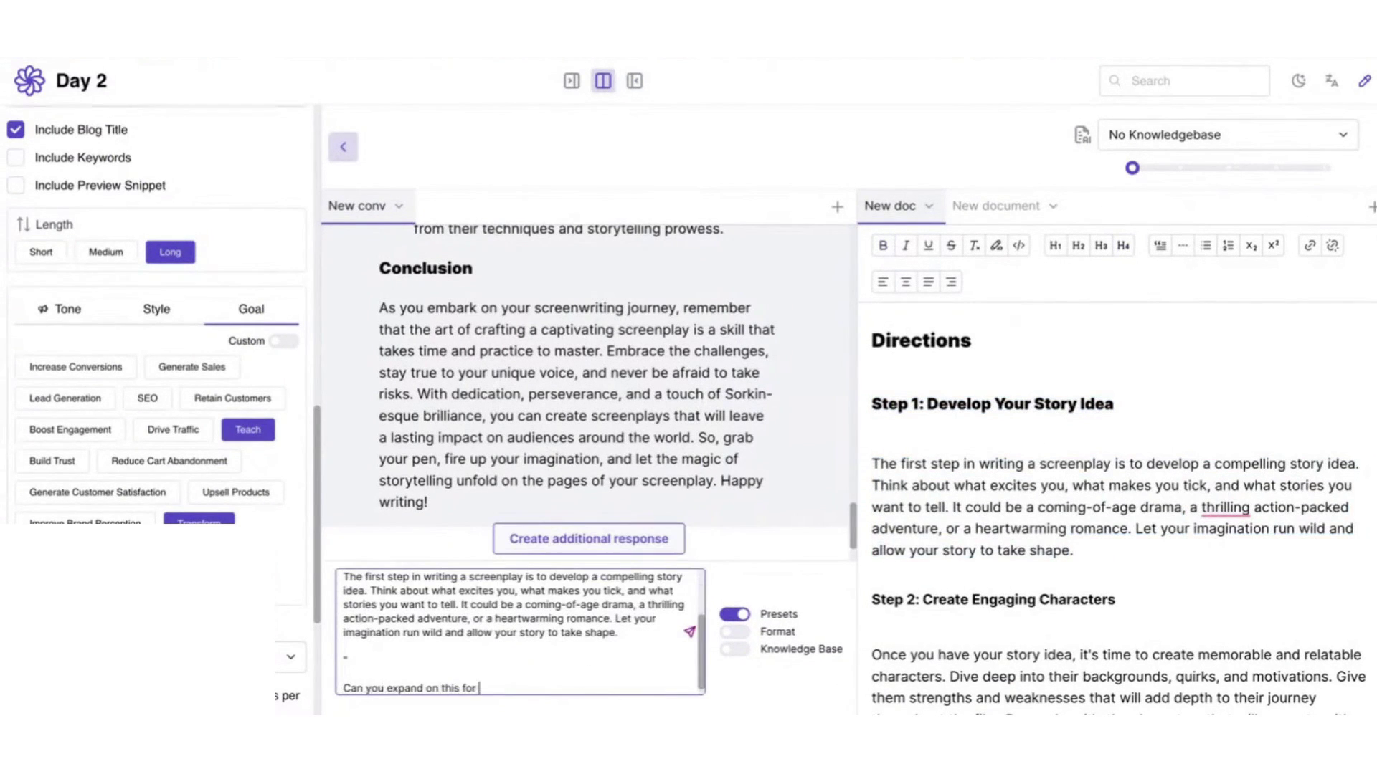
{"action": "key", "text": "Return"}
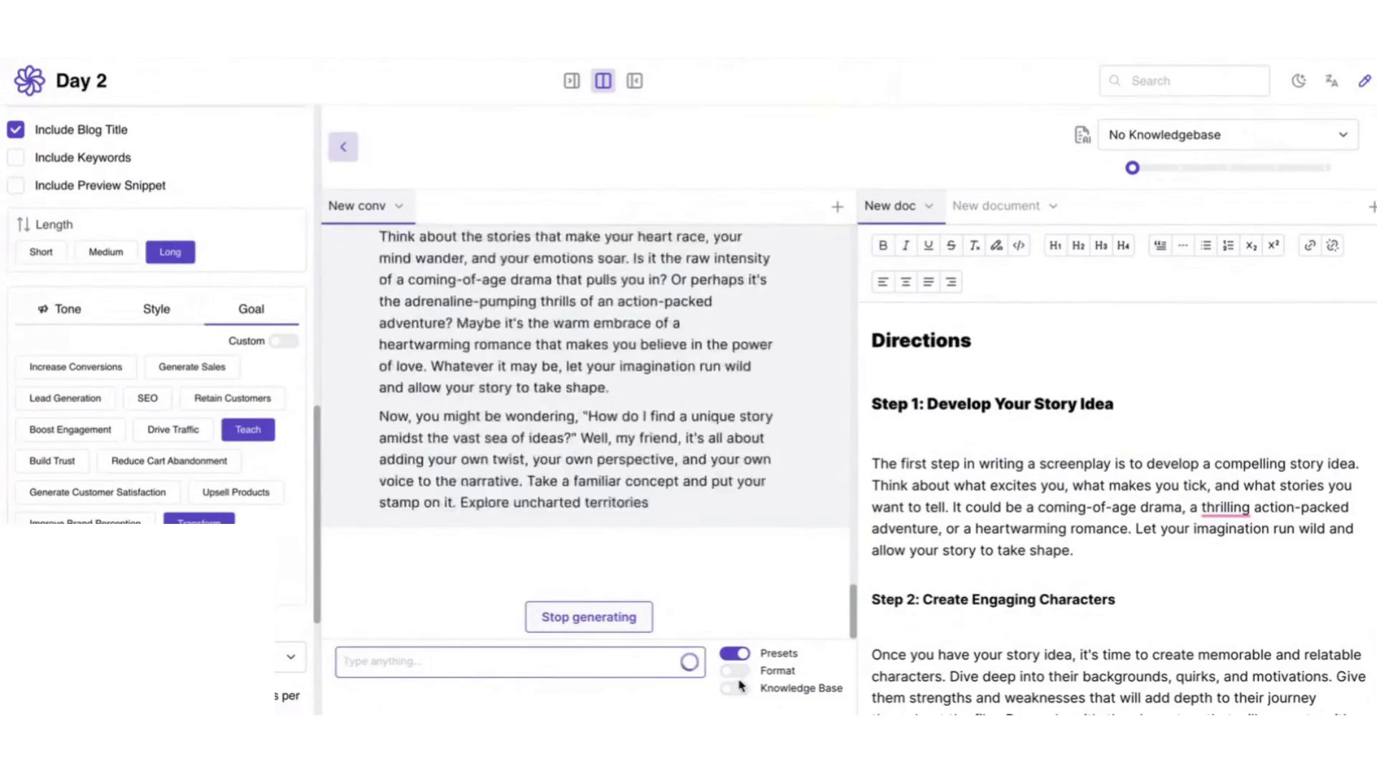
Add a '-----' separator below the Step 1 text, then undo the inserted text
{"action": "scroll", "coordinate": [946, 471], "scroll_direction": "down", "scroll_amount": 10}
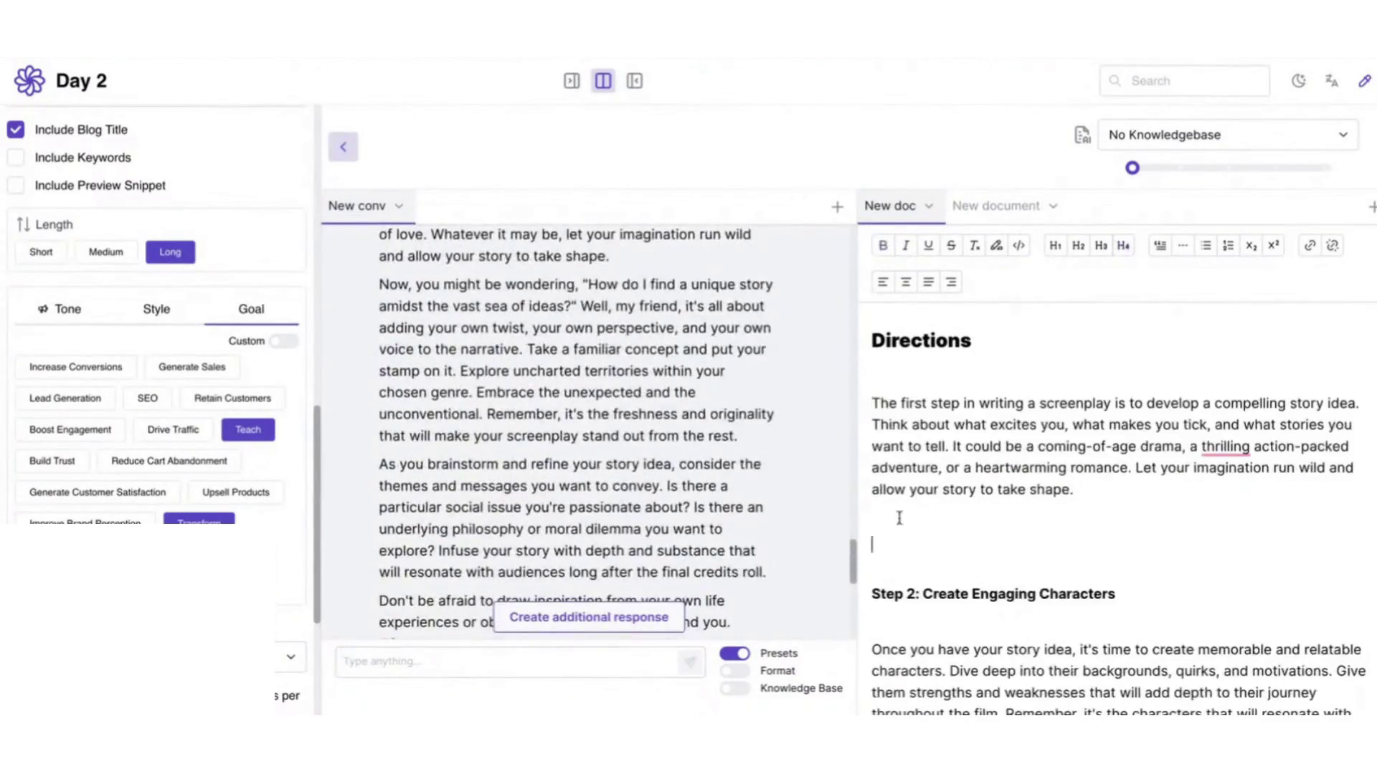
{"action": "scroll", "coordinate": [933, 502], "scroll_direction": "down", "scroll_amount": 10}
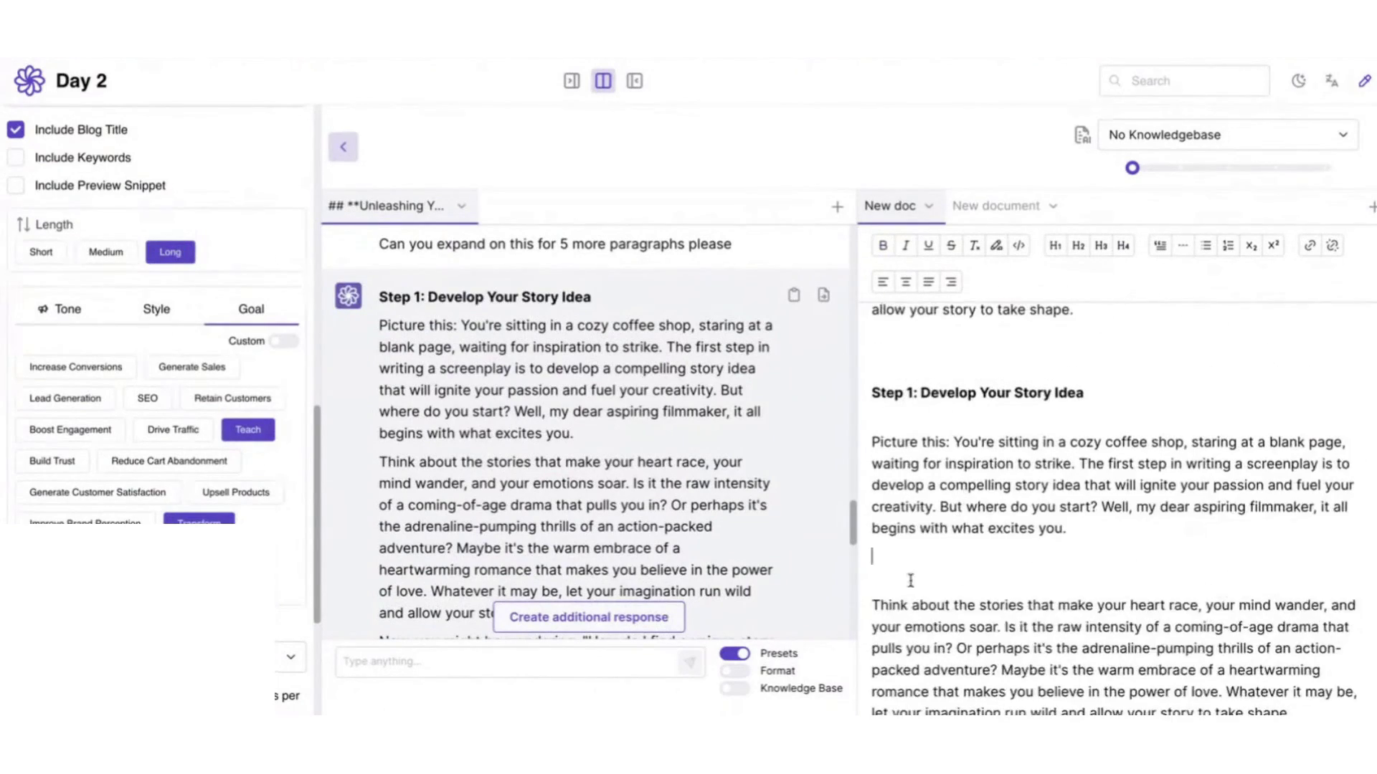
{"action": "type", "text": "-----"}
{"action": "key", "text": "Return"}
{"action": "key", "text": "Return"}
{"action": "left_click_drag", "start_coordinate": [1066, 530], "coordinate": [882, 464]}
{"action": "scroll", "coordinate": [539, 418], "scroll_direction": "up", "scroll_amount": 2}
{"action": "scroll", "coordinate": [540, 418], "scroll_direction": "up", "scroll_amount": 15}
{"action": "key", "text": "ctrl+z"}
{"action": "key", "text": "ctrl+z"}
{"action": "key", "text": "ctrl+z"}
{"action": "key", "text": "ctrl+z"}
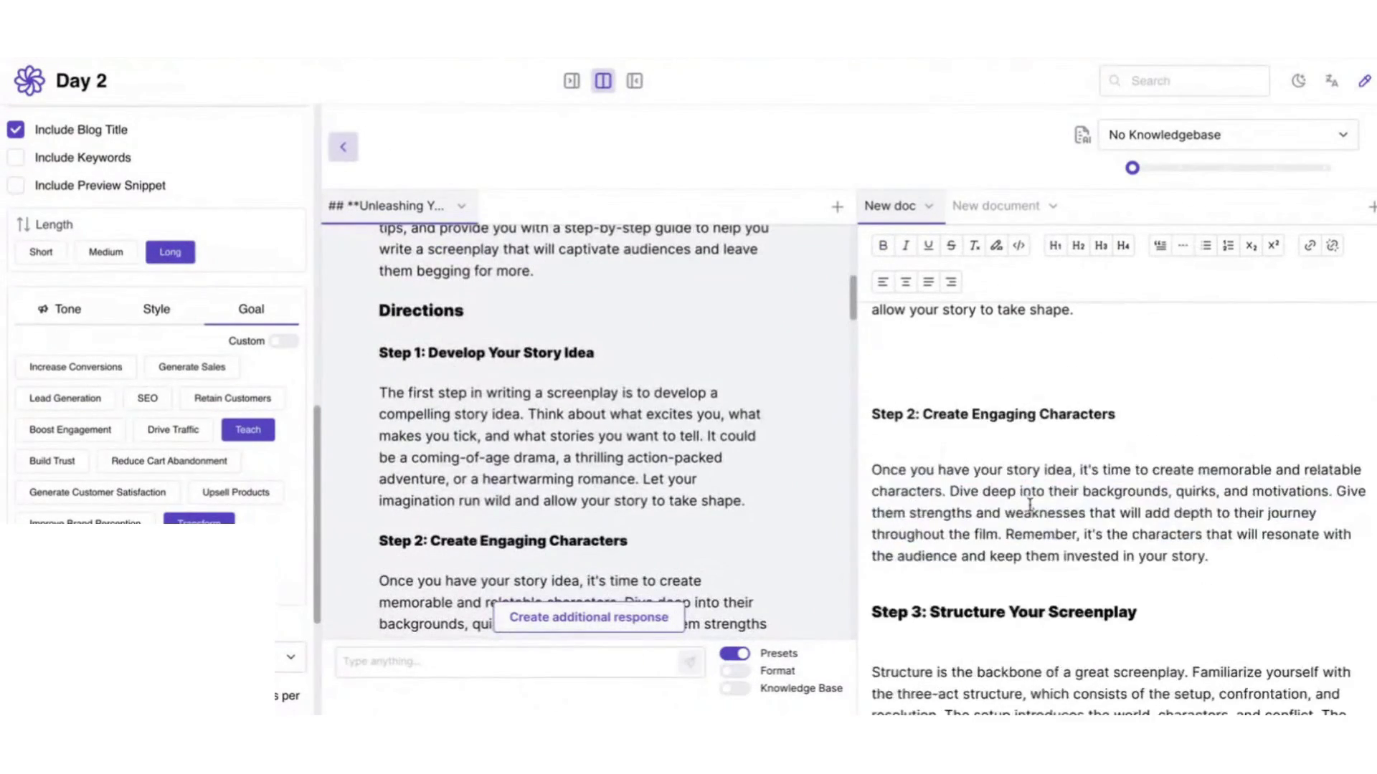
Insert the expanded Step 1 response into the document after the Step 1 text
{"action": "left_click", "coordinate": [1099, 588]}
{"action": "scroll", "coordinate": [574, 430], "scroll_direction": "down", "scroll_amount": 10}
{"action": "left_click", "coordinate": [823, 373]}
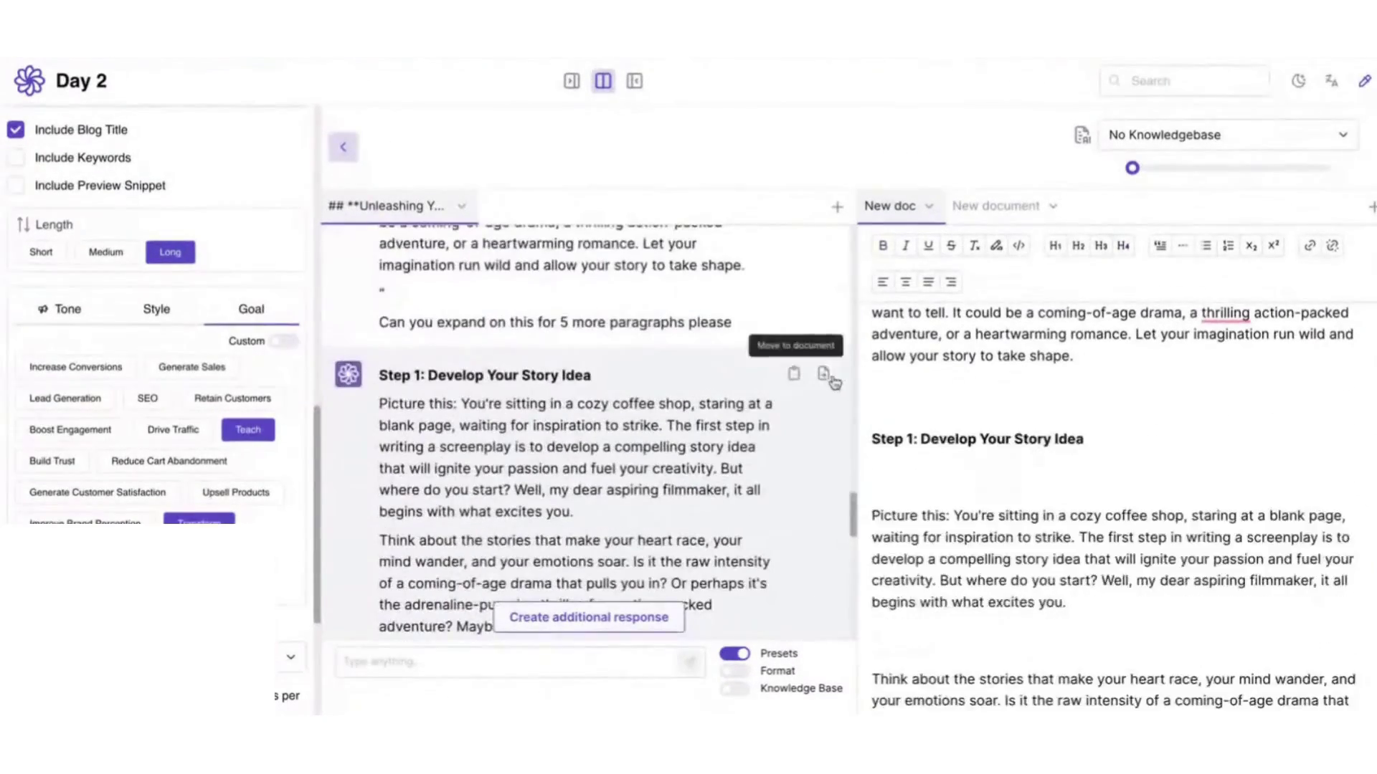
{"action": "scroll", "coordinate": [1098, 502], "scroll_direction": "up", "scroll_amount": 3}
{"action": "left_click_drag", "start_coordinate": [1113, 396], "coordinate": [884, 396]}
{"action": "scroll", "coordinate": [1098, 440], "scroll_direction": "down", "scroll_amount": 5}
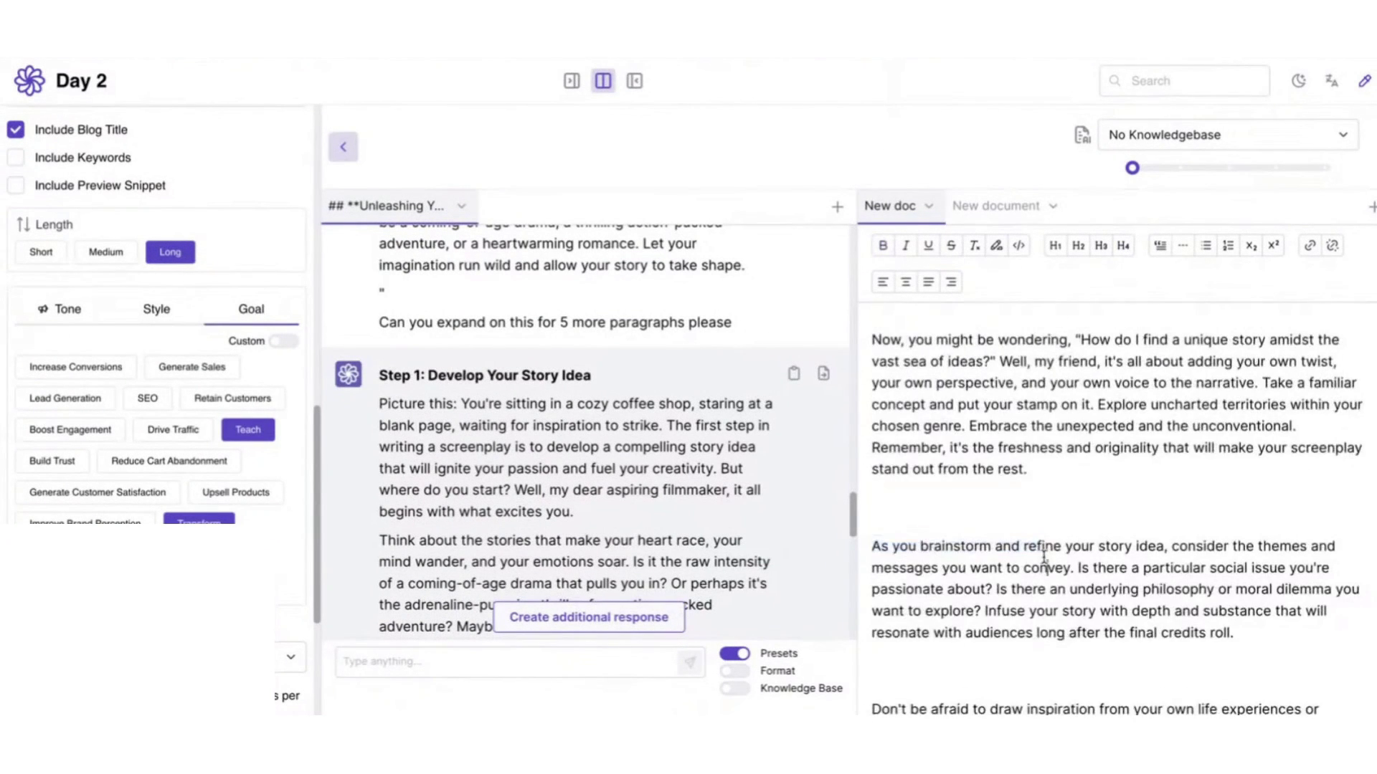
{"action": "scroll", "coordinate": [1036, 562], "scroll_direction": "down", "scroll_amount": 5}
Ask the AI to expand the pasted Step 2 paragraph likewise and insert its response
{"action": "left_click", "coordinate": [506, 669]}
{"action": "type", "text": "Do this same for this section: \""}
{"action": "type", "text": "Step 2: Create Engaging Characters  Once you have your story idea, it's time to create memorable and relatable characters. Dive deep into their backgrounds, quirks, and motivations. Give them strengths and weaknesses that will add depth to their journey throughout the film. Remember, it's the characters that will resonate with the audience and keep them invested in your story."}
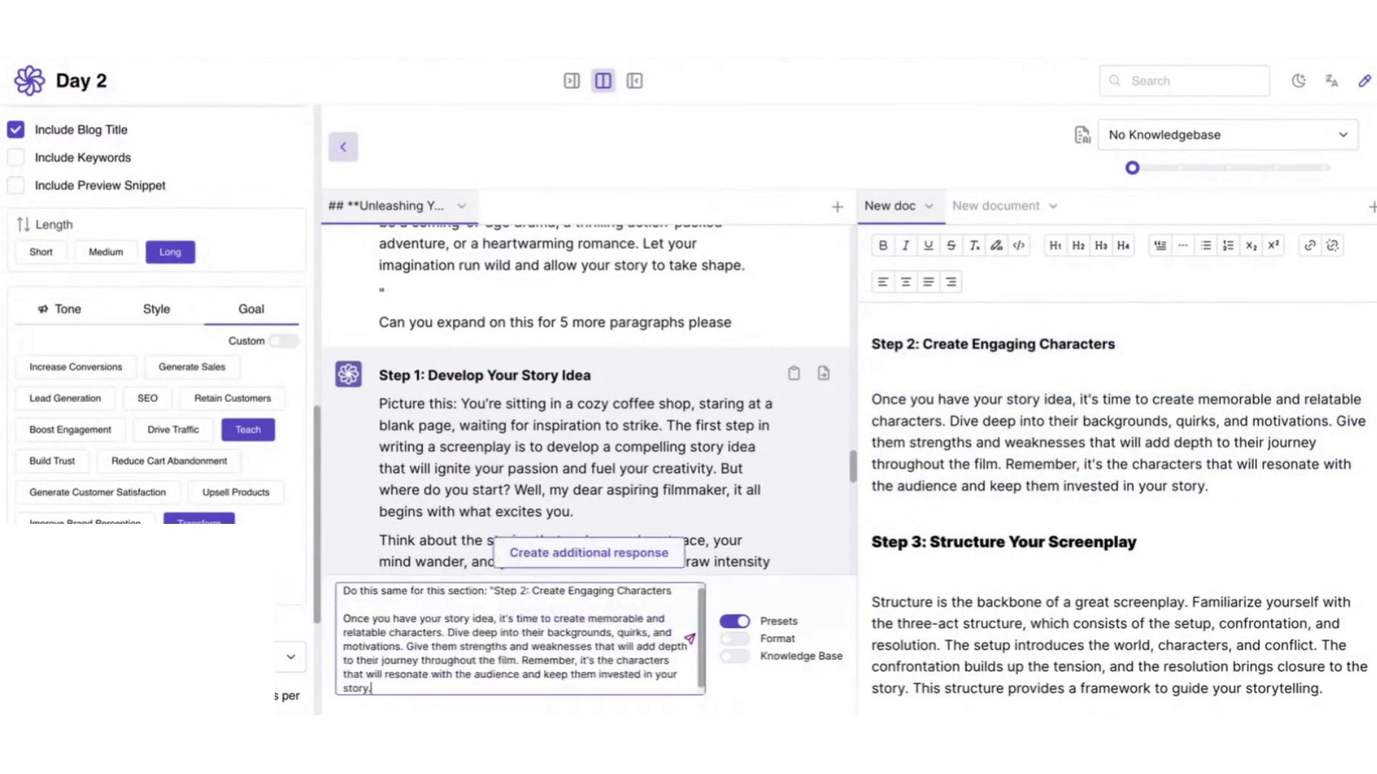
{"action": "type", "text": "otn this as weell"}
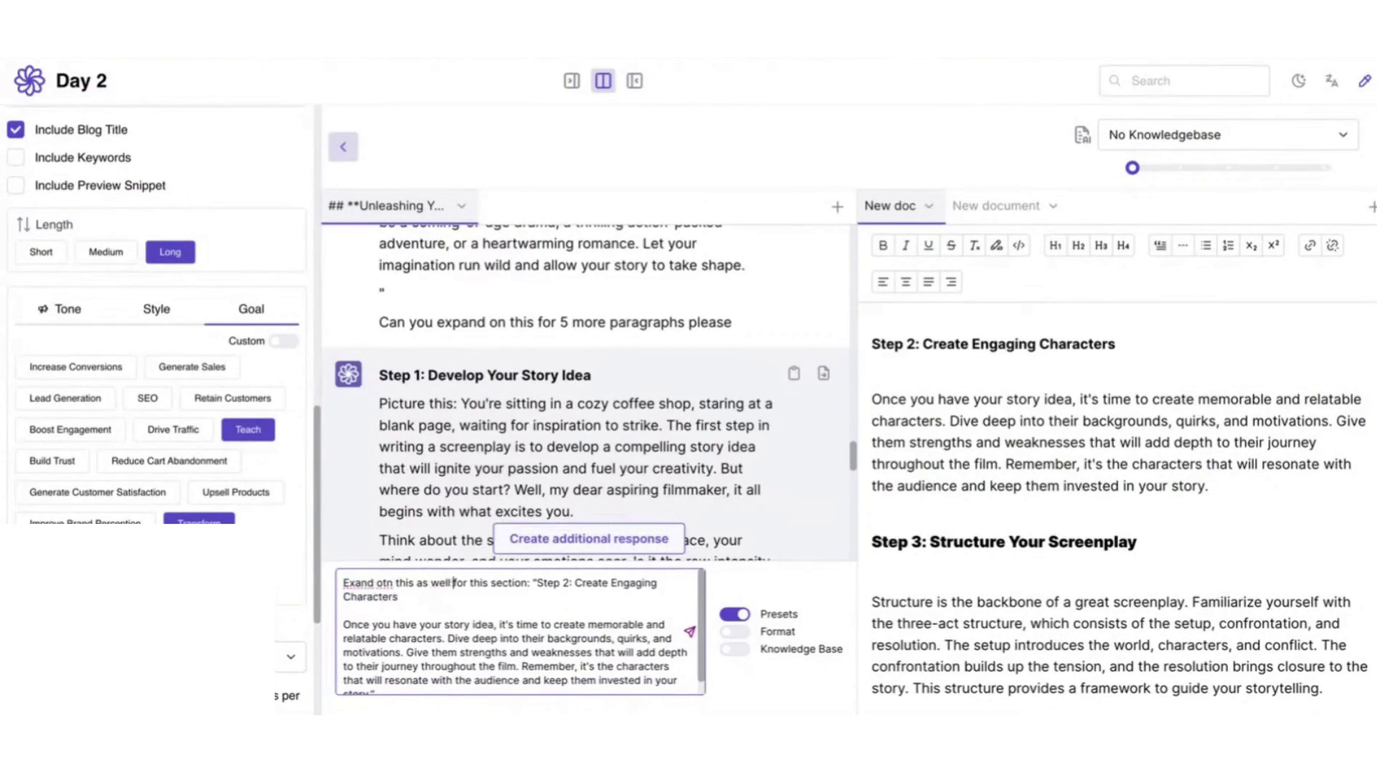
{"action": "key", "text": "Return"}
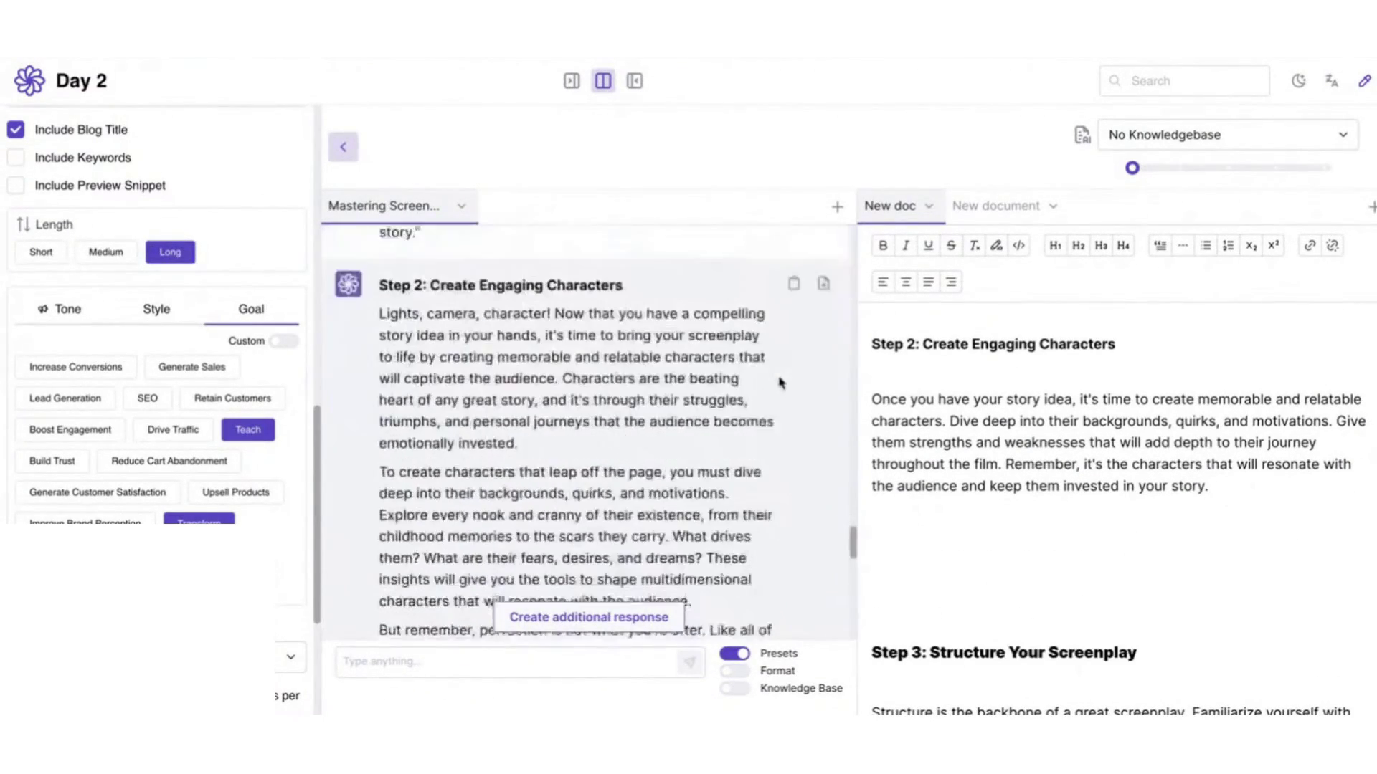
{"action": "left_click", "coordinate": [823, 259]}
{"action": "scroll", "coordinate": [937, 380], "scroll_direction": "down", "scroll_amount": 15}
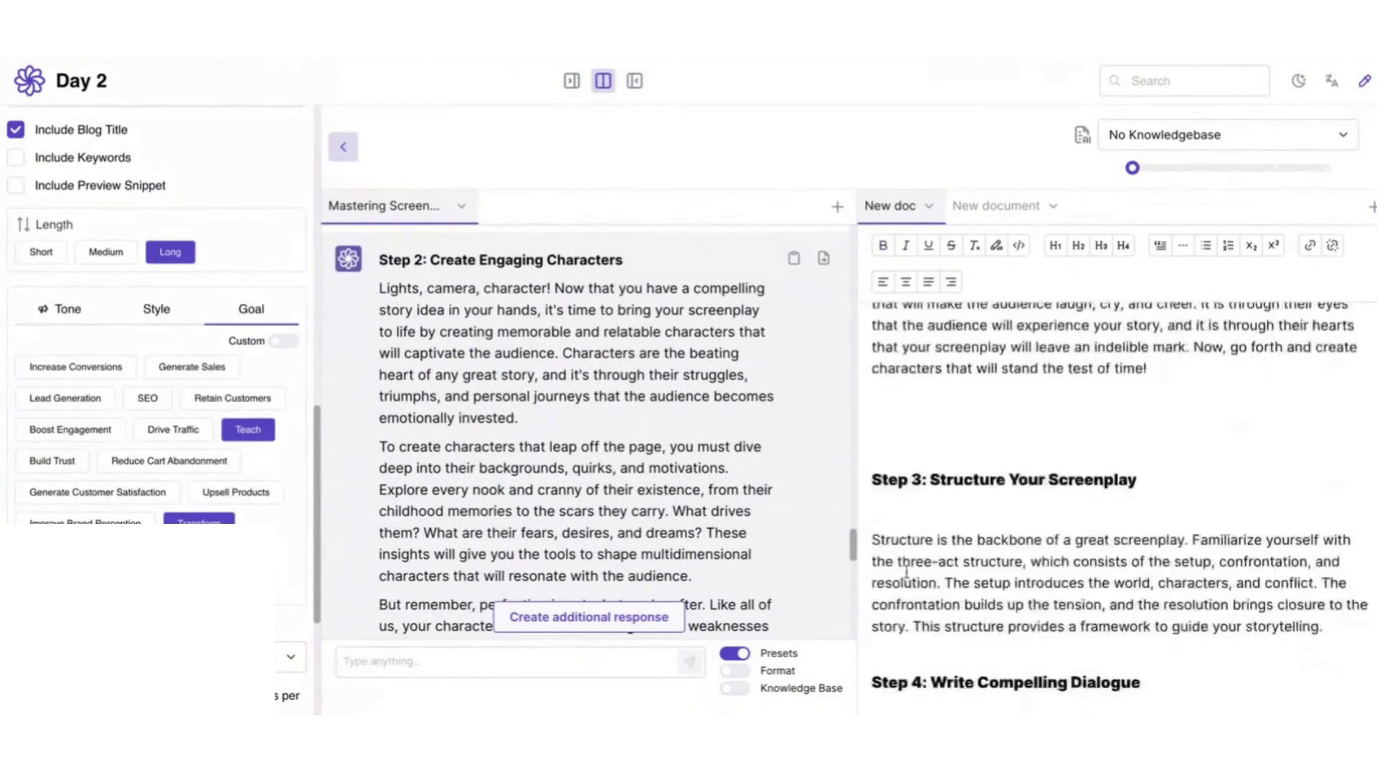
{"action": "scroll", "coordinate": [955, 592], "scroll_direction": "up", "scroll_amount": 15}
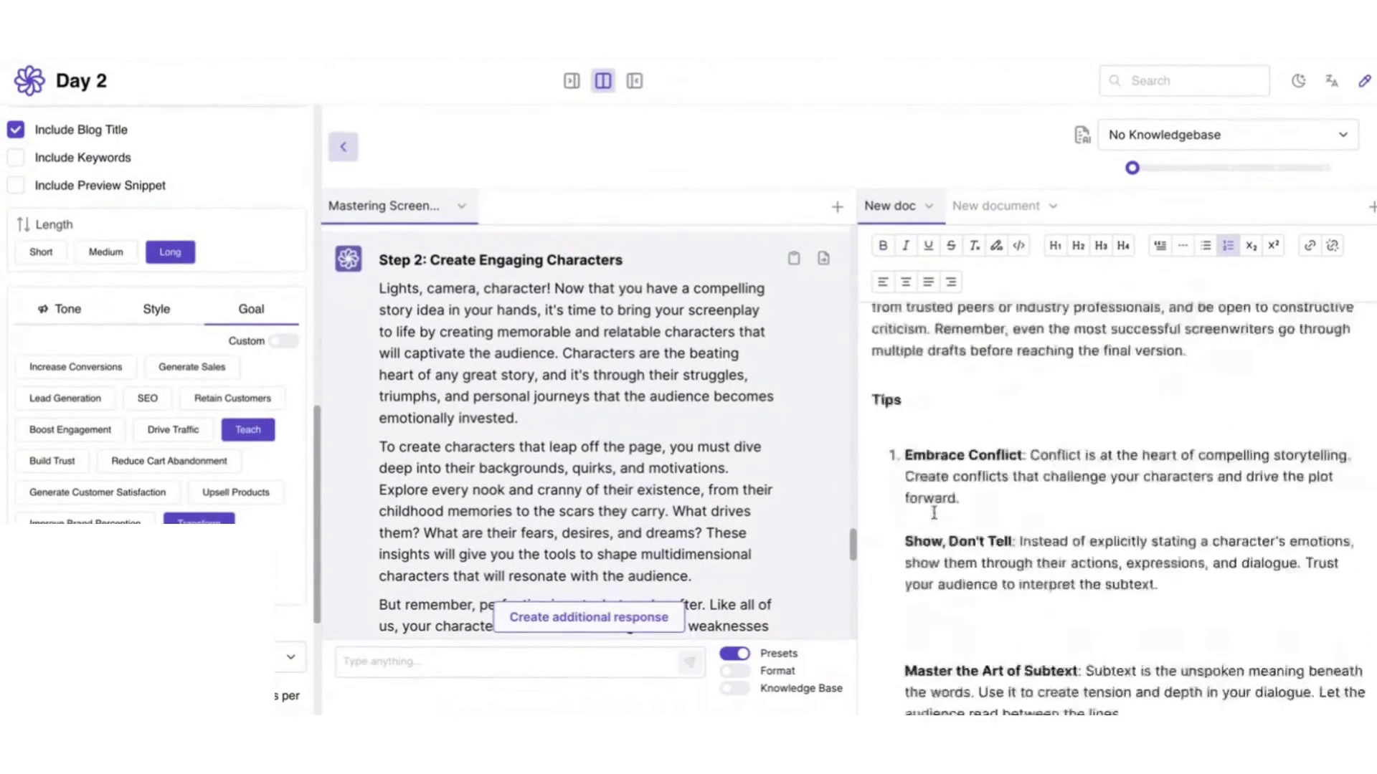
{"action": "left_click", "coordinate": [527, 660]}
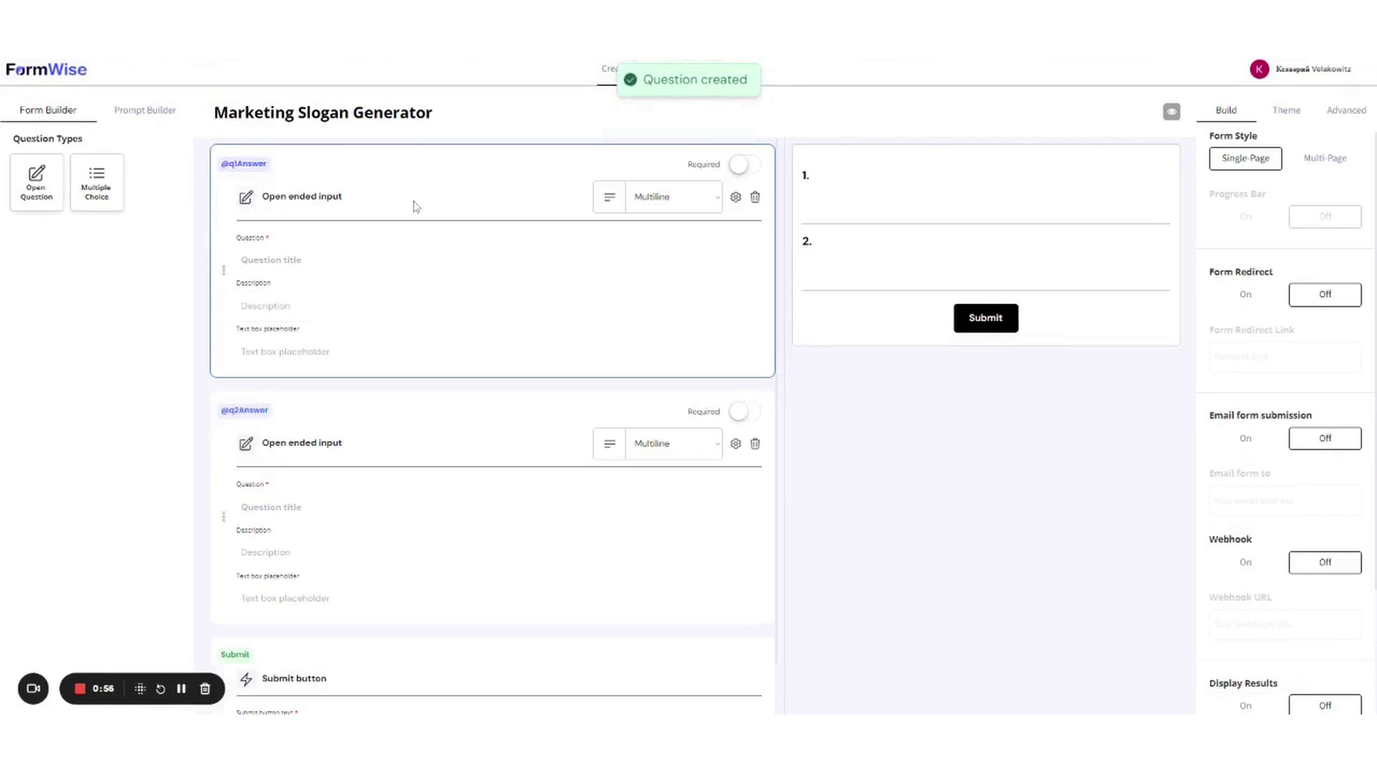
Title the questions 'Your Email', a customer description and business name with response ID Business_Name
{"action": "left_click", "coordinate": [499, 260]}
{"action": "type", "text": "Your Email"}
{"action": "left_click", "coordinate": [498, 508]}
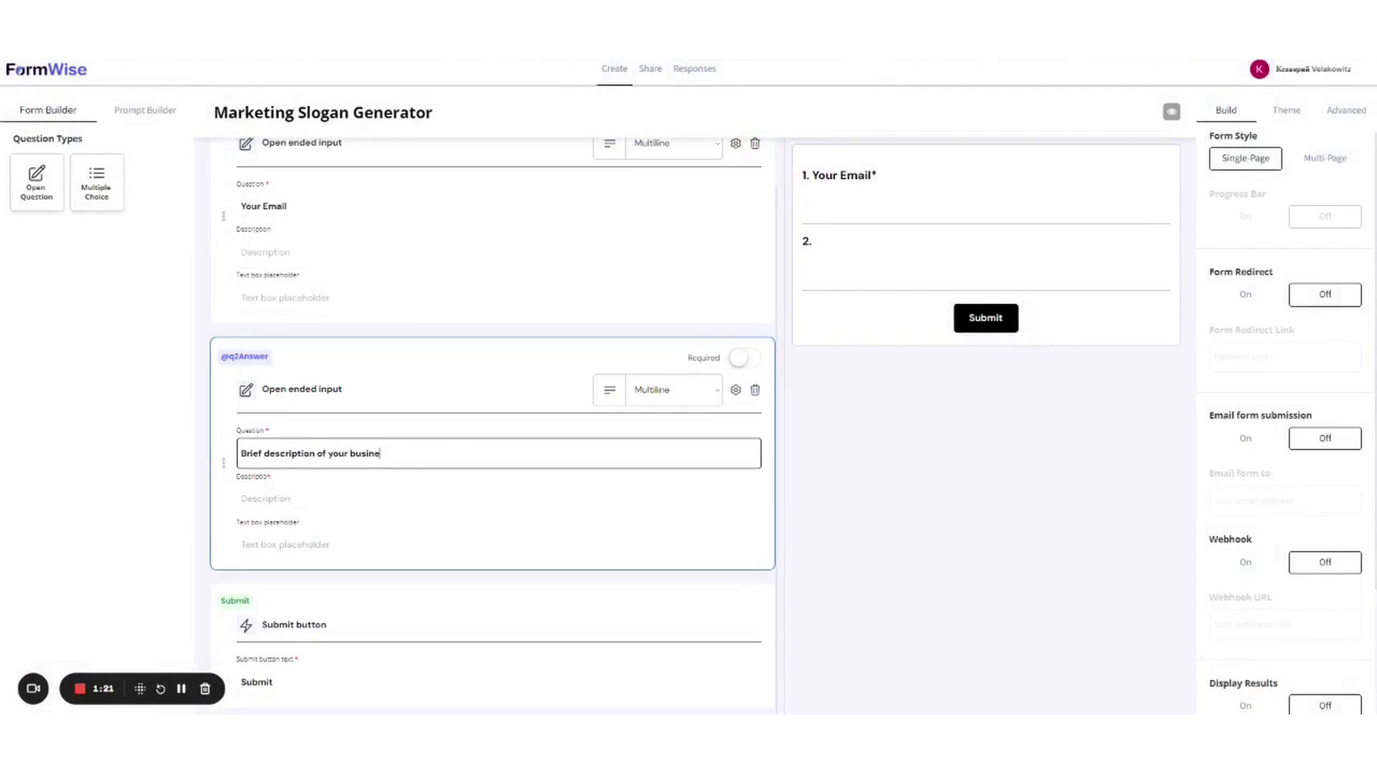
{"action": "type", "text": "your customers."}
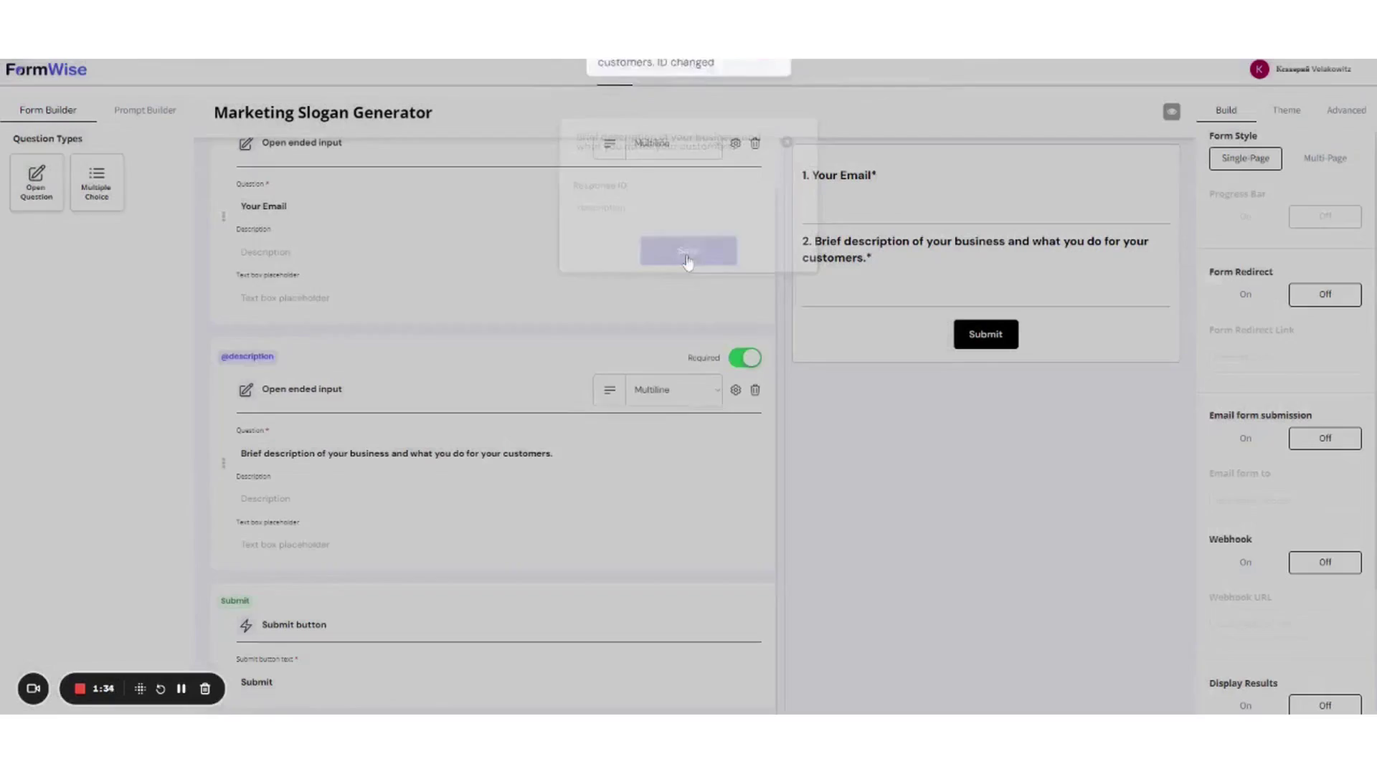
{"action": "left_click", "coordinate": [499, 460]}
{"action": "type", "text": "name of your business?"}
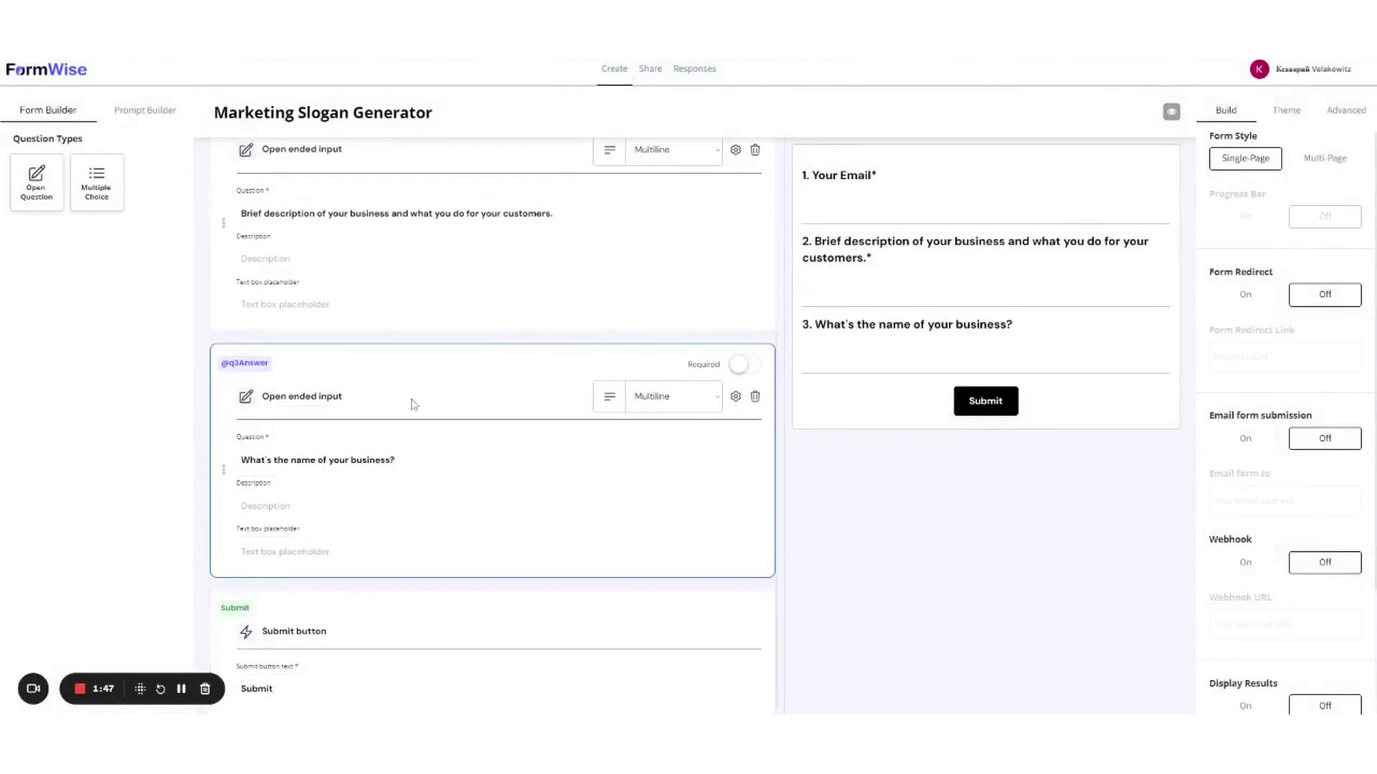
{"action": "type", "text": "Business_Name"}
{"action": "key", "text": "Return"}
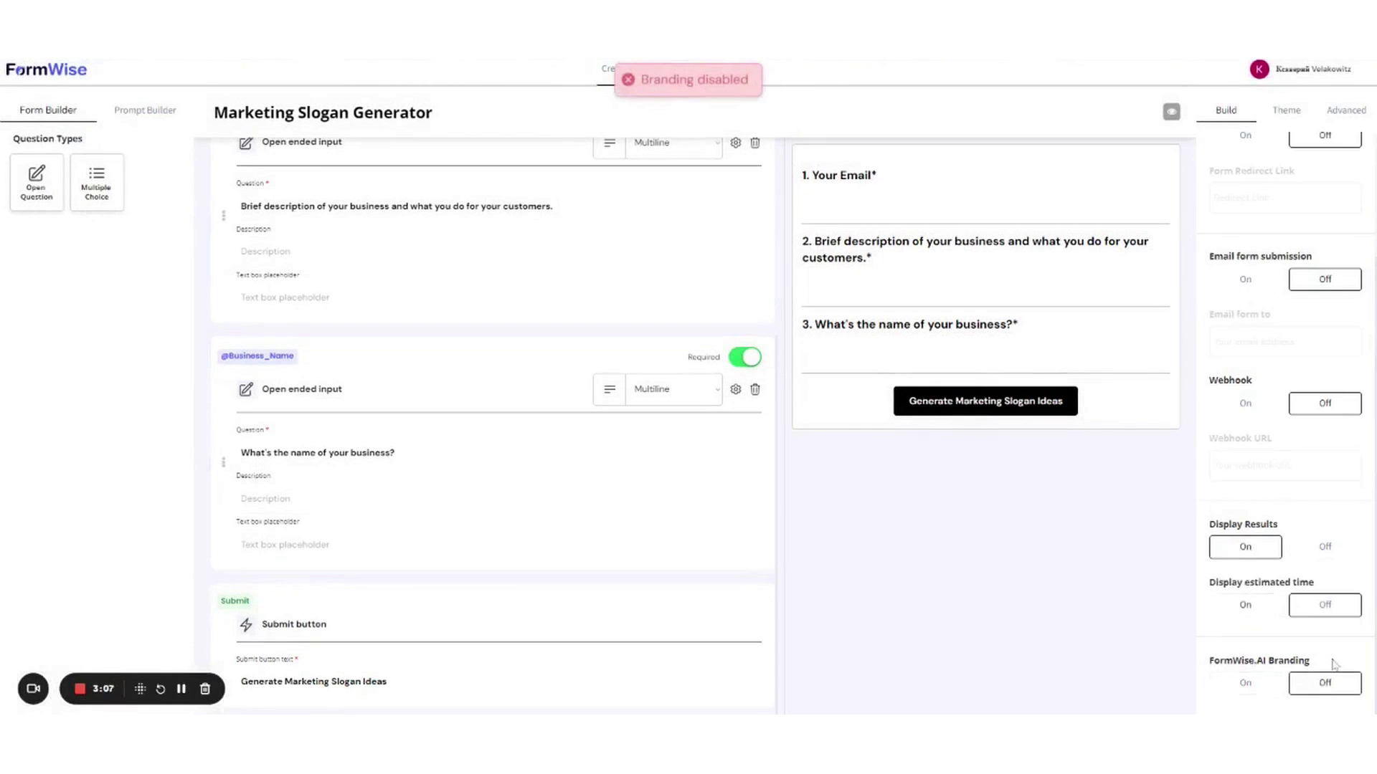
Apply the pale yellow Theme 7 and choose an icon in the form's advanced settings
{"action": "left_click", "coordinate": [1284, 110]}
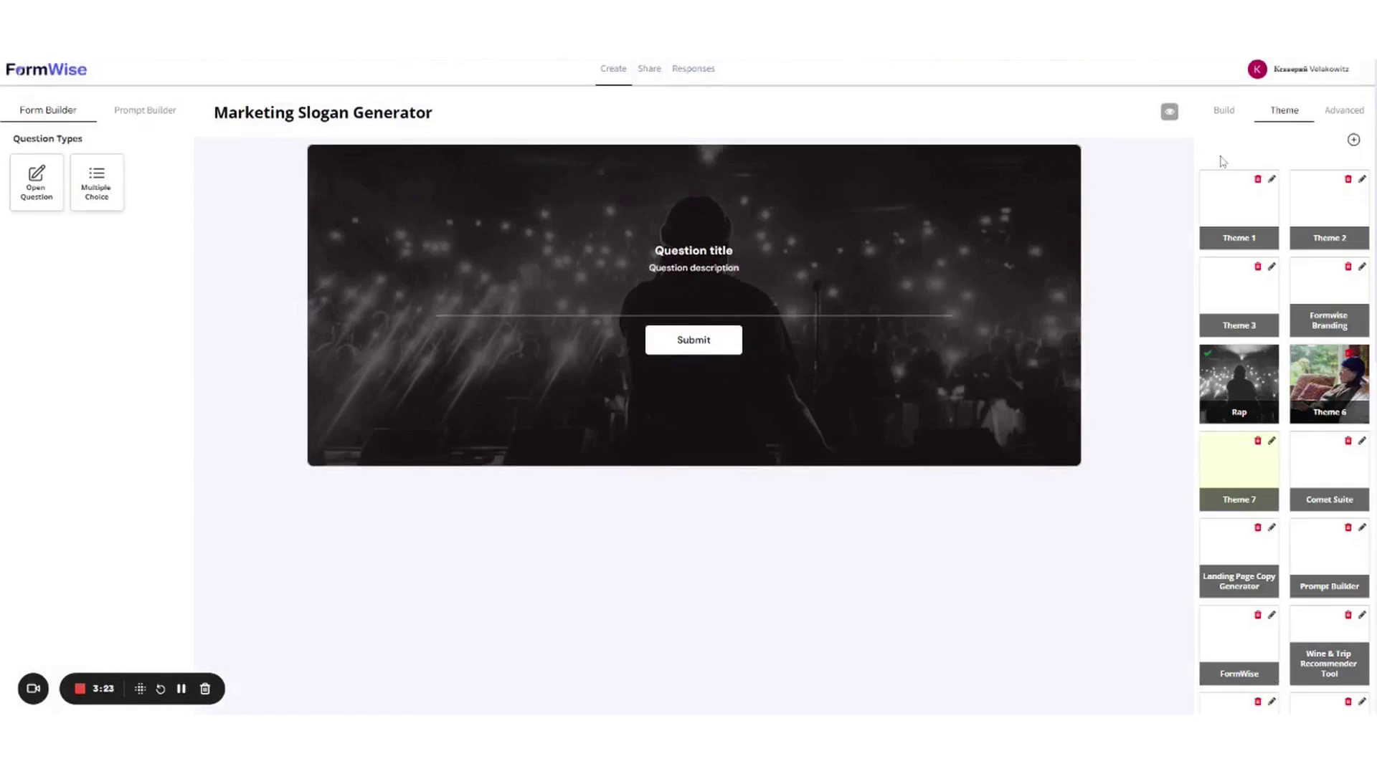
{"action": "left_click", "coordinate": [1239, 466]}
{"action": "left_click", "coordinate": [1344, 111]}
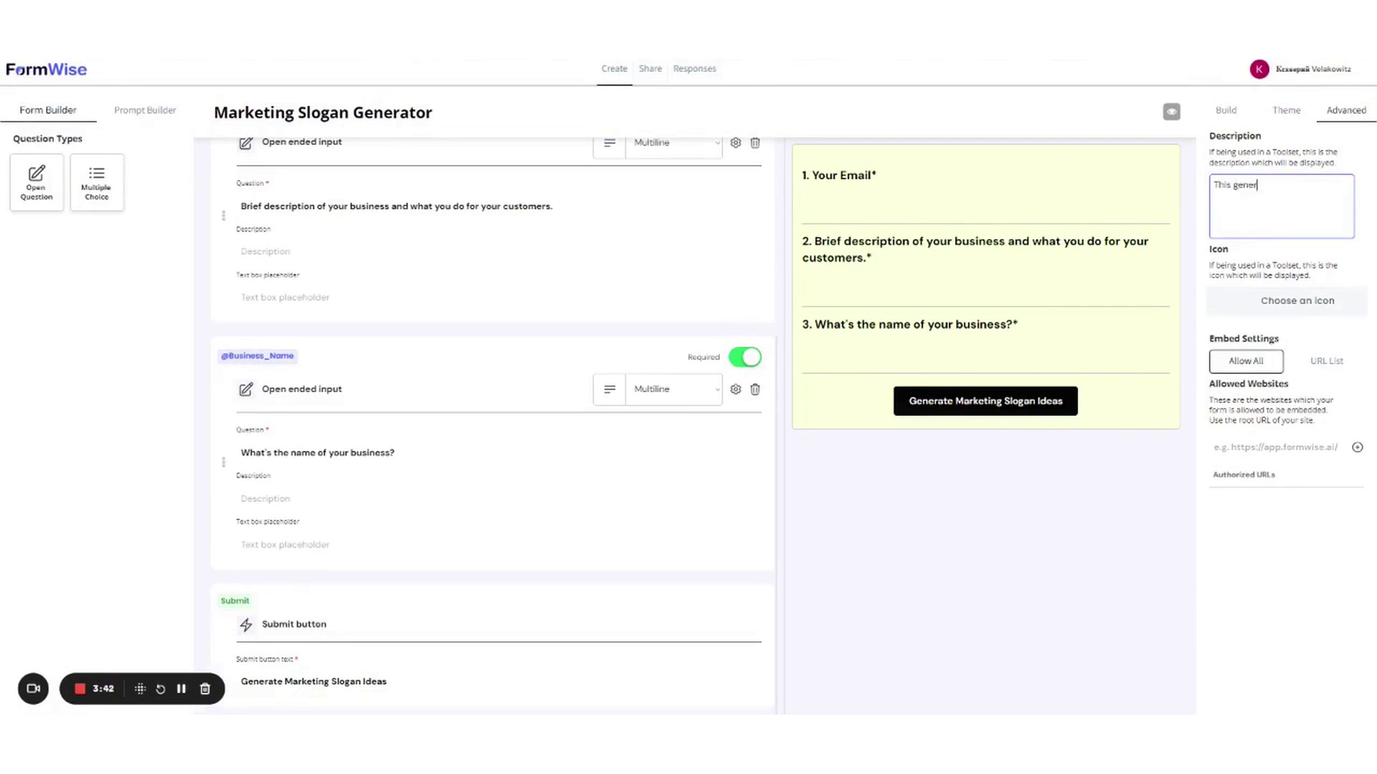
{"action": "left_click", "coordinate": [1295, 301]}
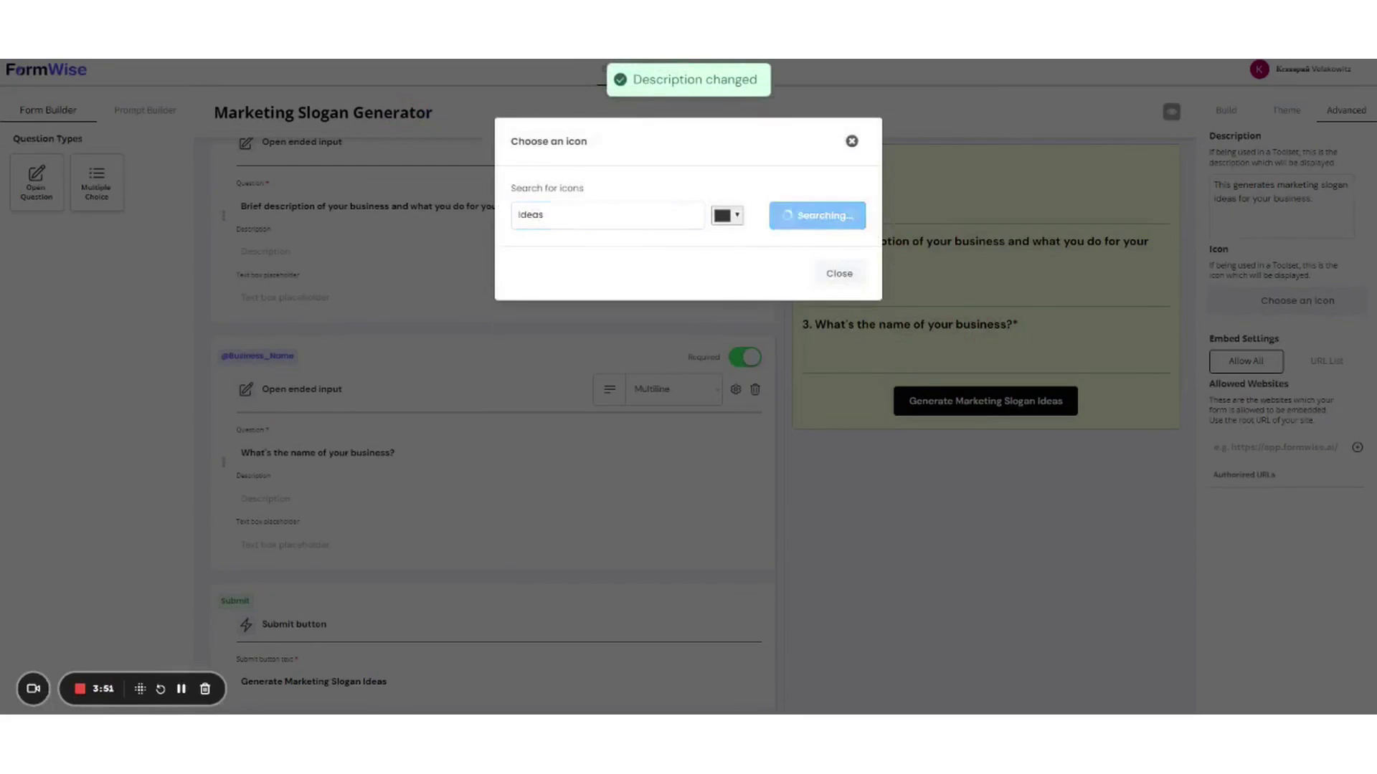
{"action": "left_click", "coordinate": [832, 270]}
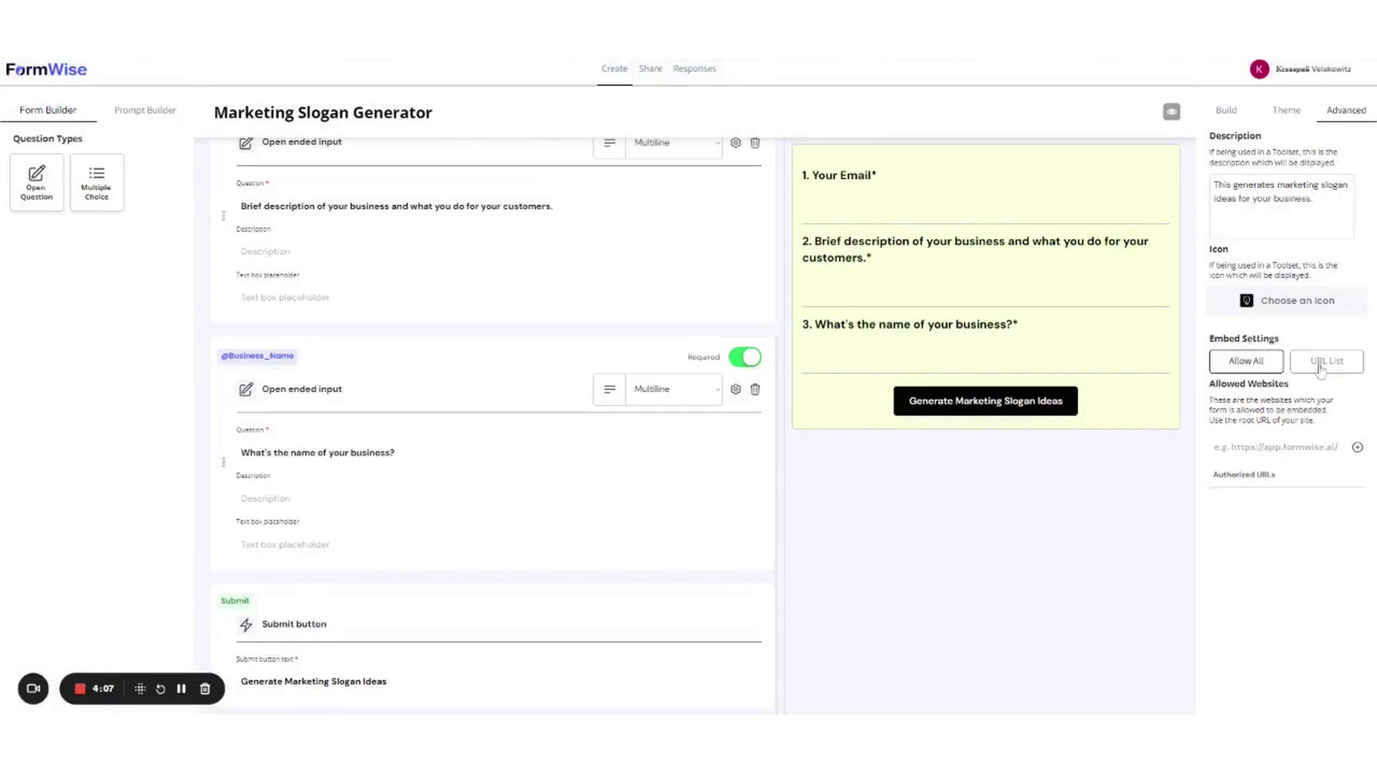
{"action": "scroll", "coordinate": [1284, 416], "scroll_direction": "down", "scroll_amount": 10}
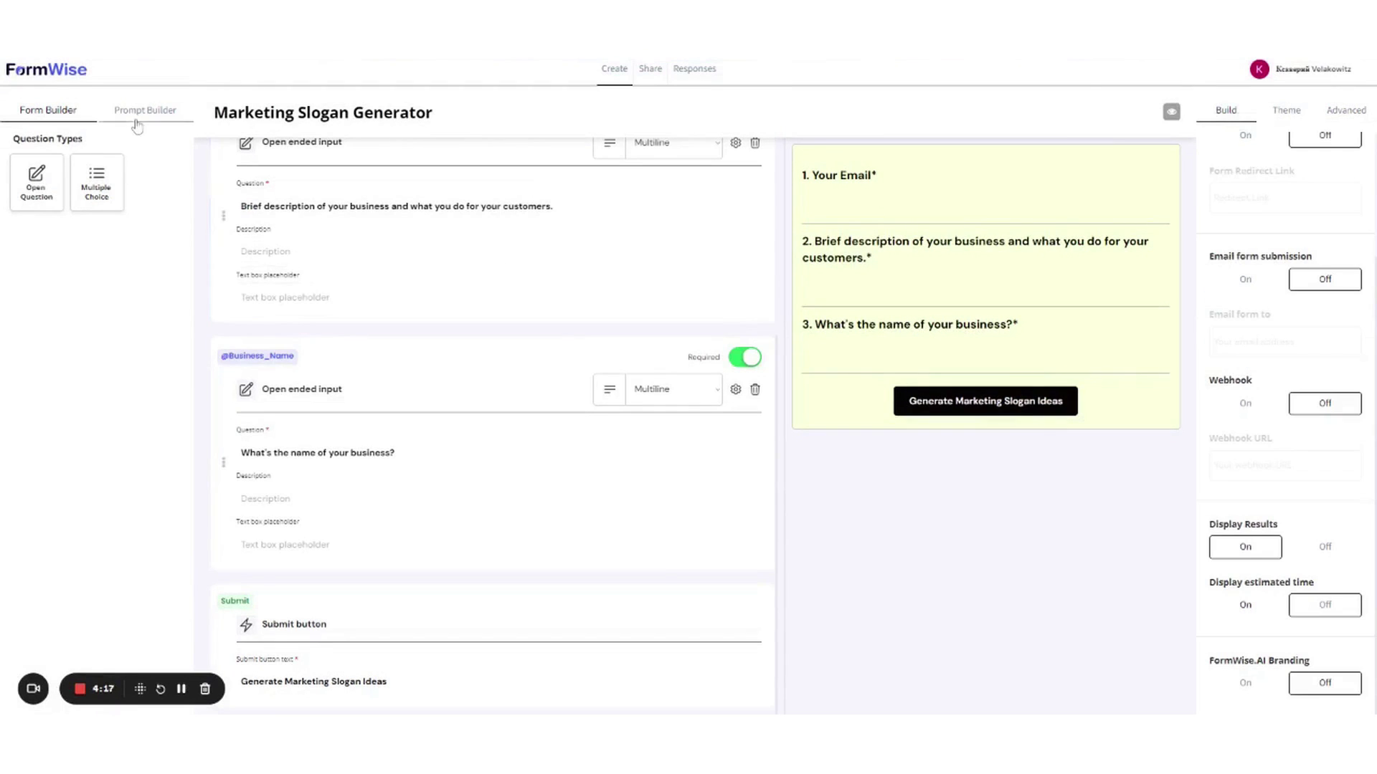
{"action": "left_click", "coordinate": [137, 116]}
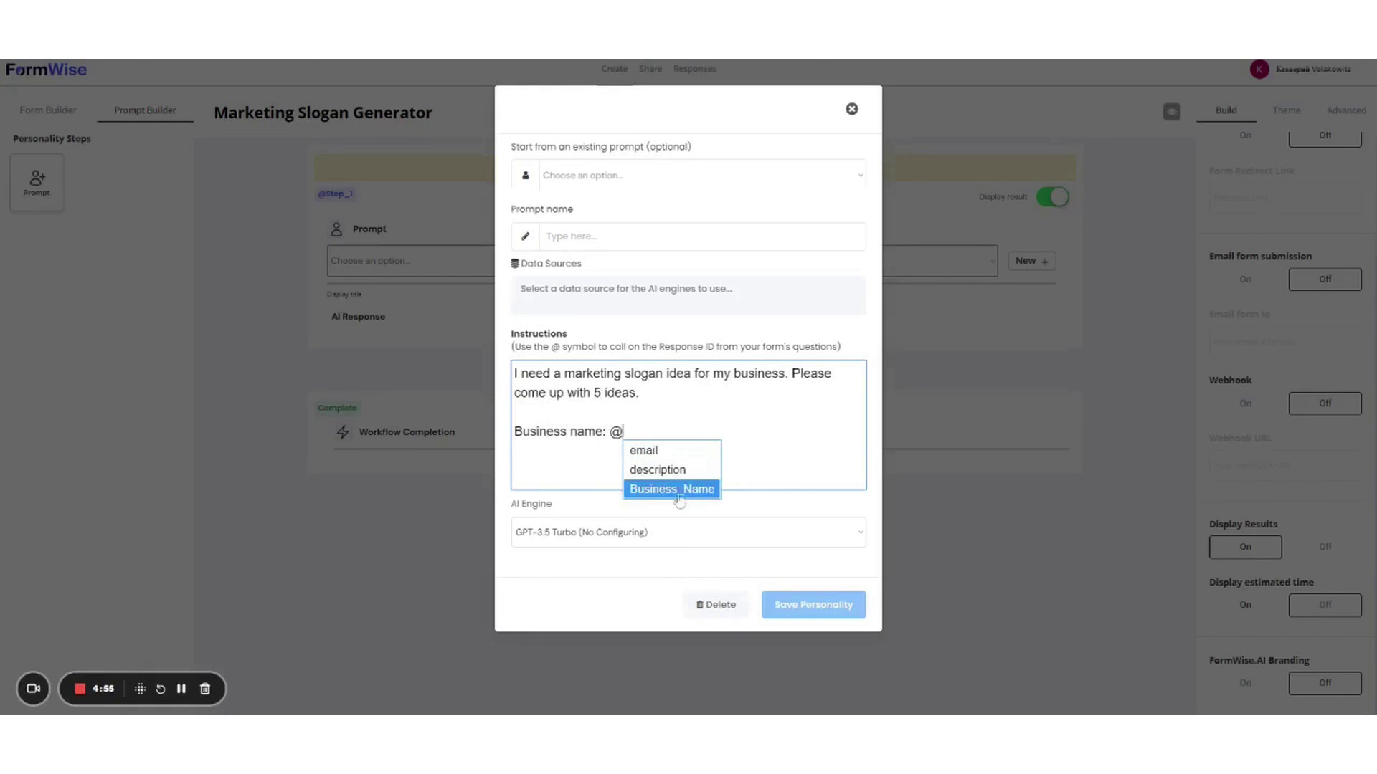
Save the prompt as 'Marketing Slogan AI' with display title 'Here's your marketing slogan ideas!'
{"action": "key", "text": "Return"}
{"action": "key", "text": "Return"}
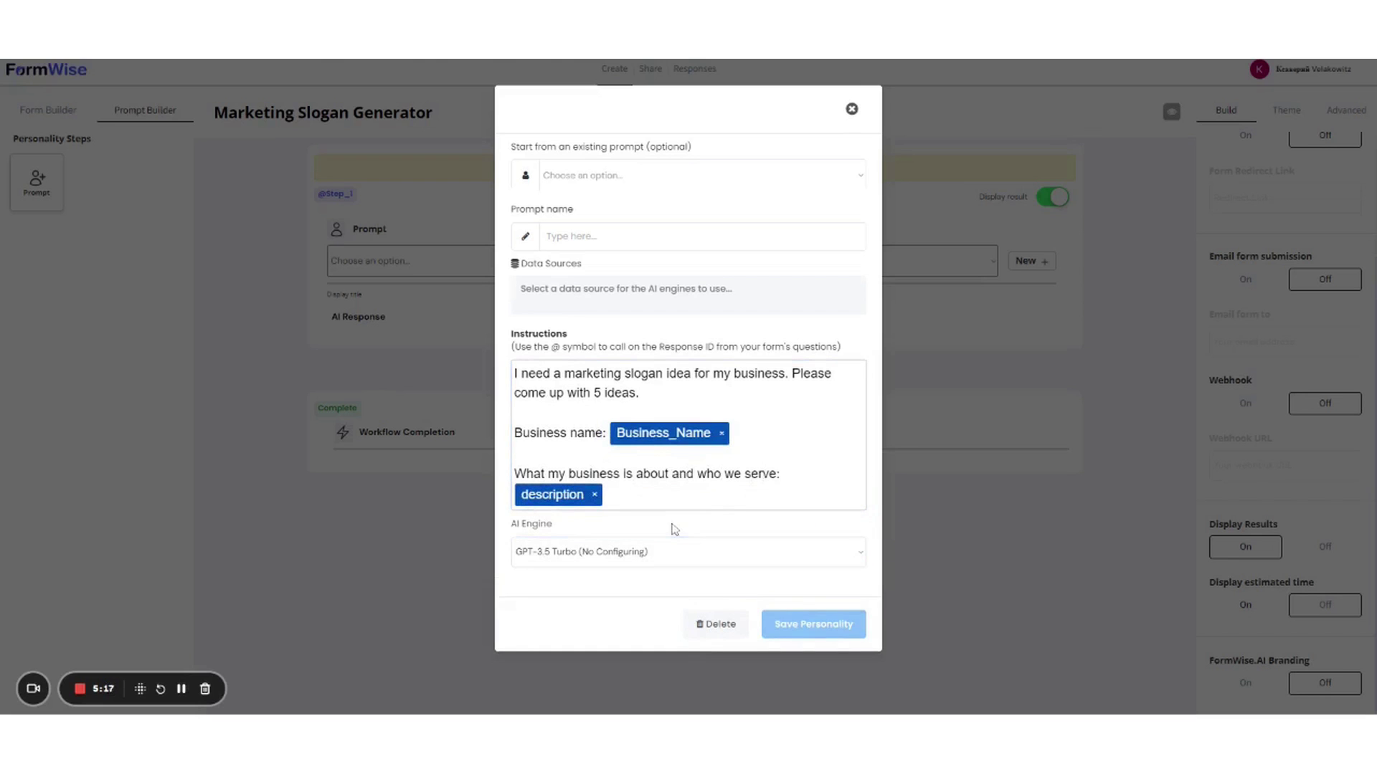
{"action": "type", "text": "M"}
{"action": "type", "text": "arketing Slogan AI"}
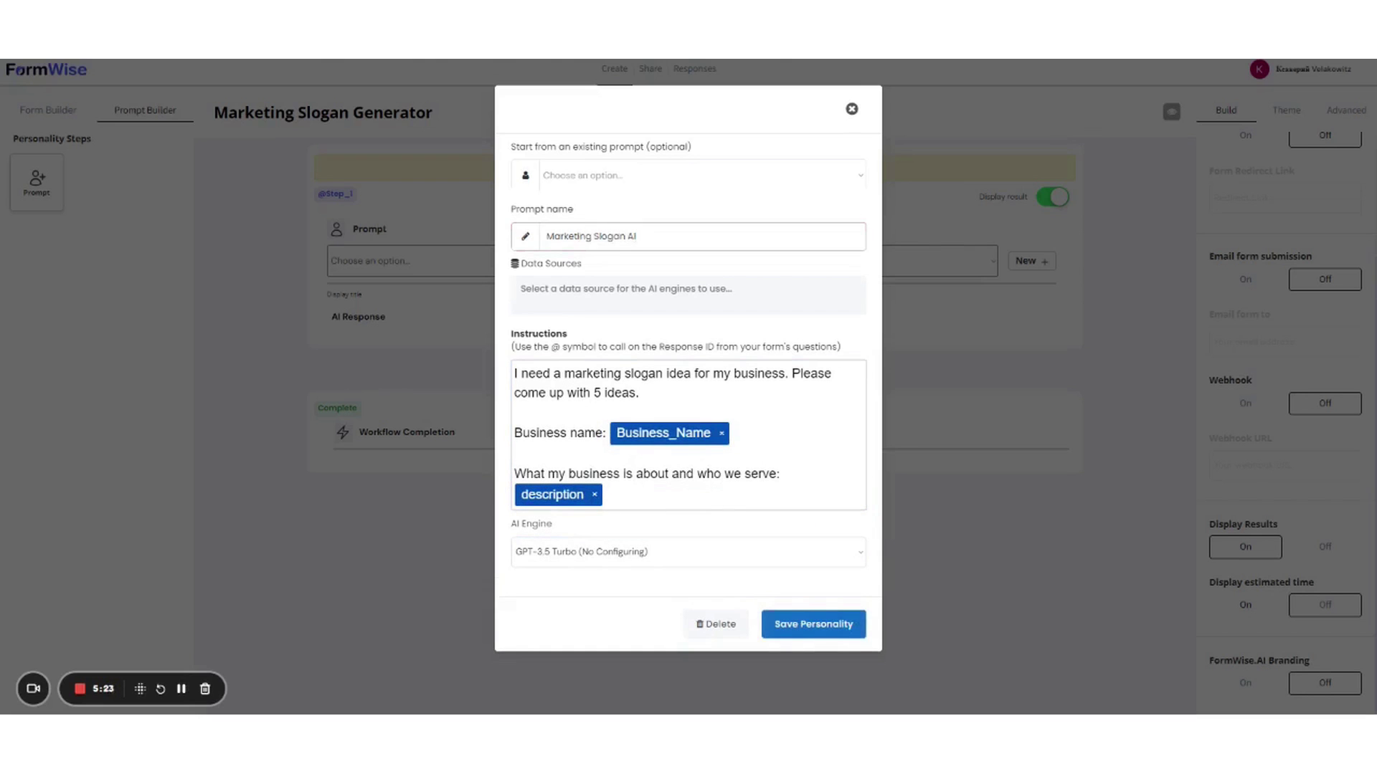
{"action": "left_click", "coordinate": [802, 625]}
{"action": "key", "text": "BackSpace"}
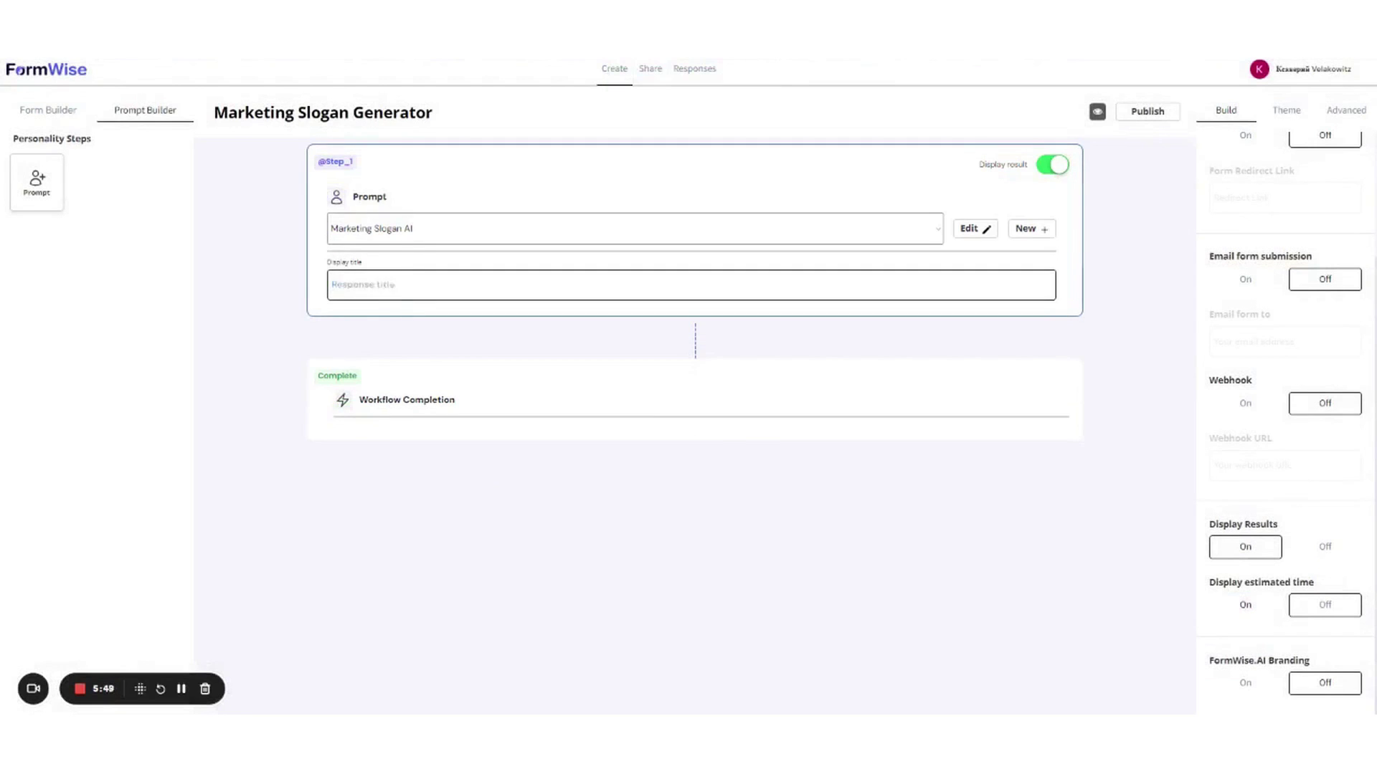
{"action": "type", "text": "Here's your marketing slogan ideas!"}
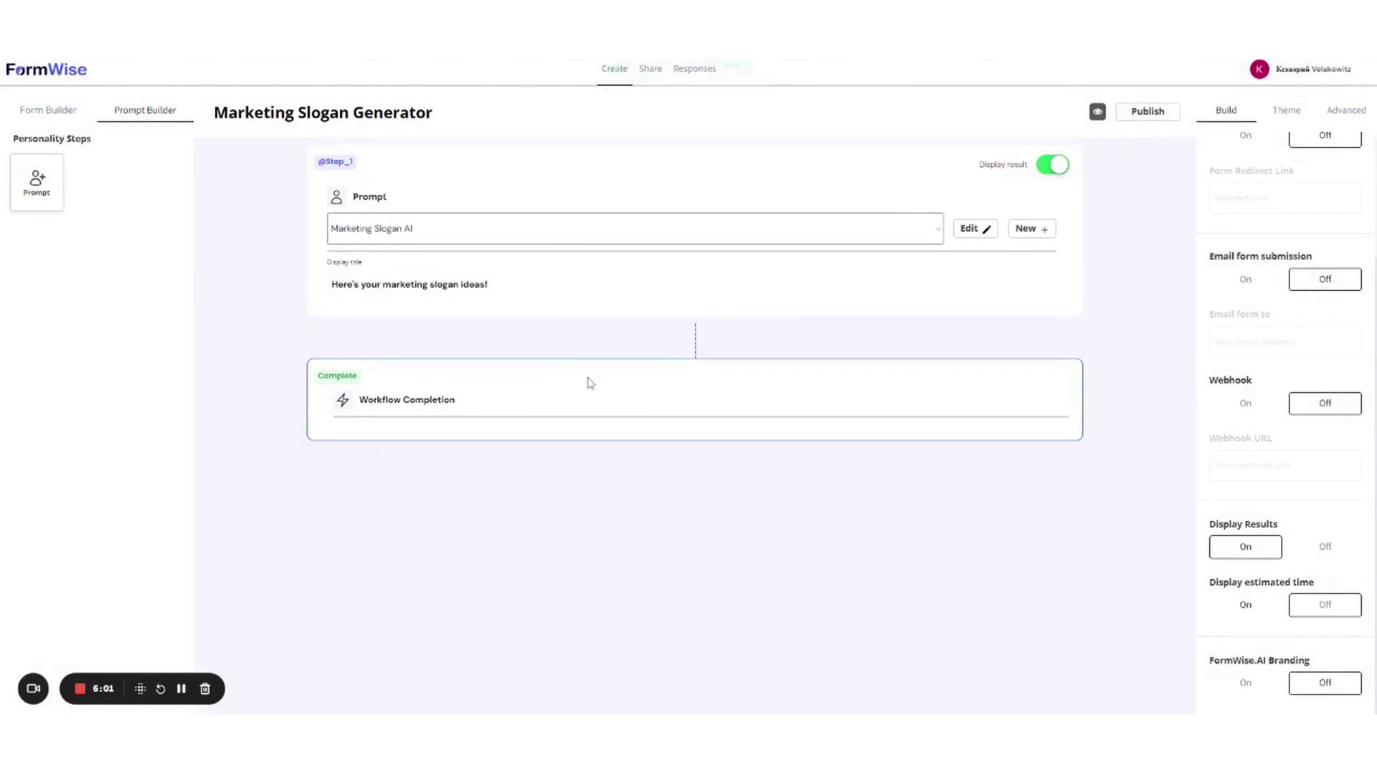
Preview and submit the form to generate five White Label Coffee slogans, then view the response
{"action": "left_click", "coordinate": [1098, 111]}
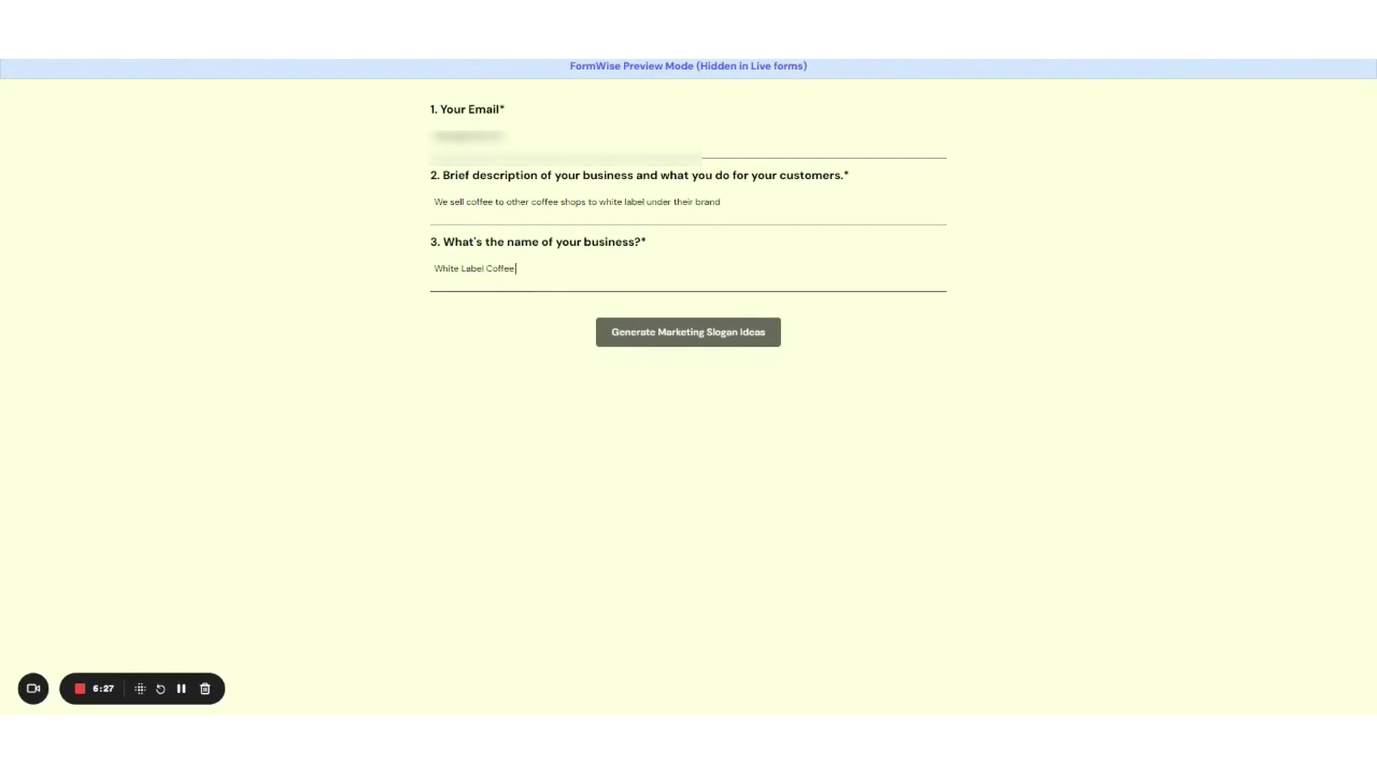
{"action": "left_click", "coordinate": [688, 332]}
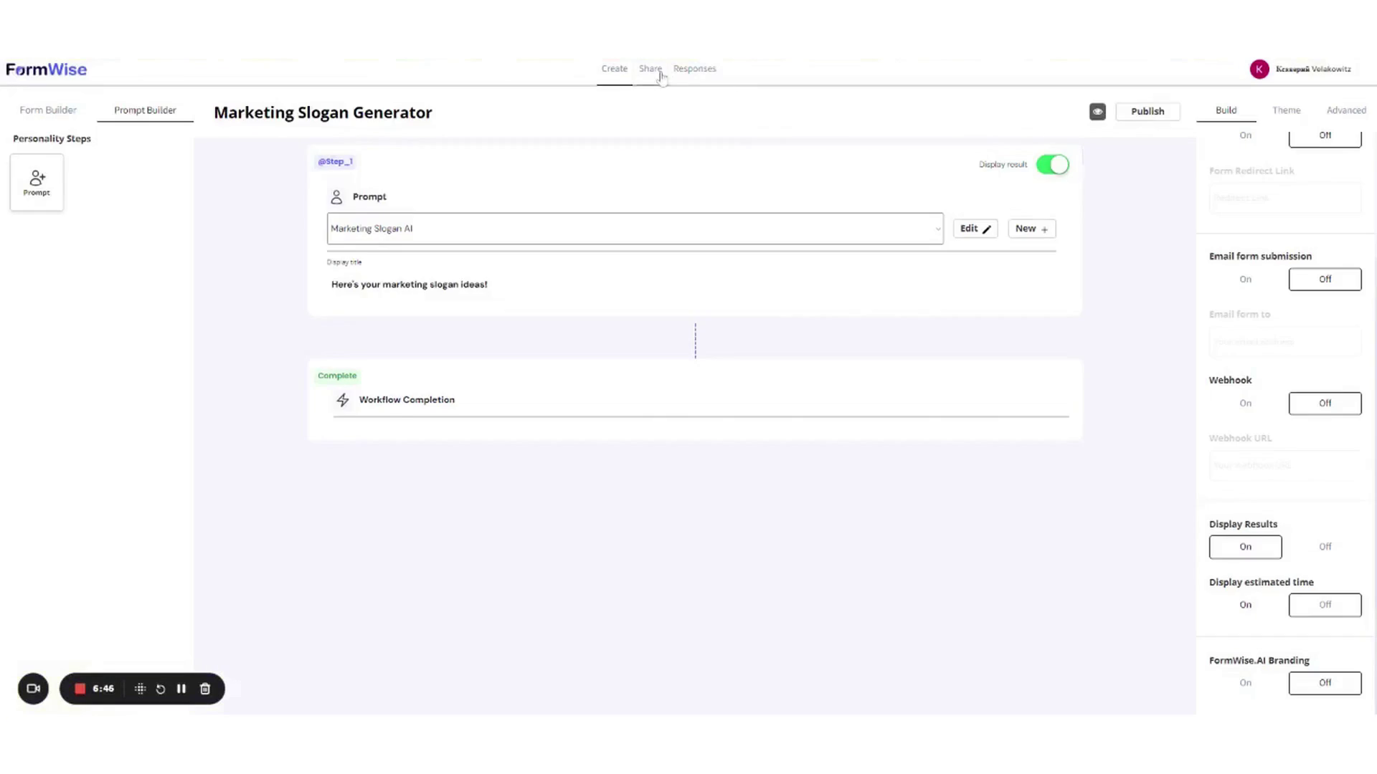
{"action": "left_click", "coordinate": [652, 67]}
{"action": "left_click", "coordinate": [694, 68]}
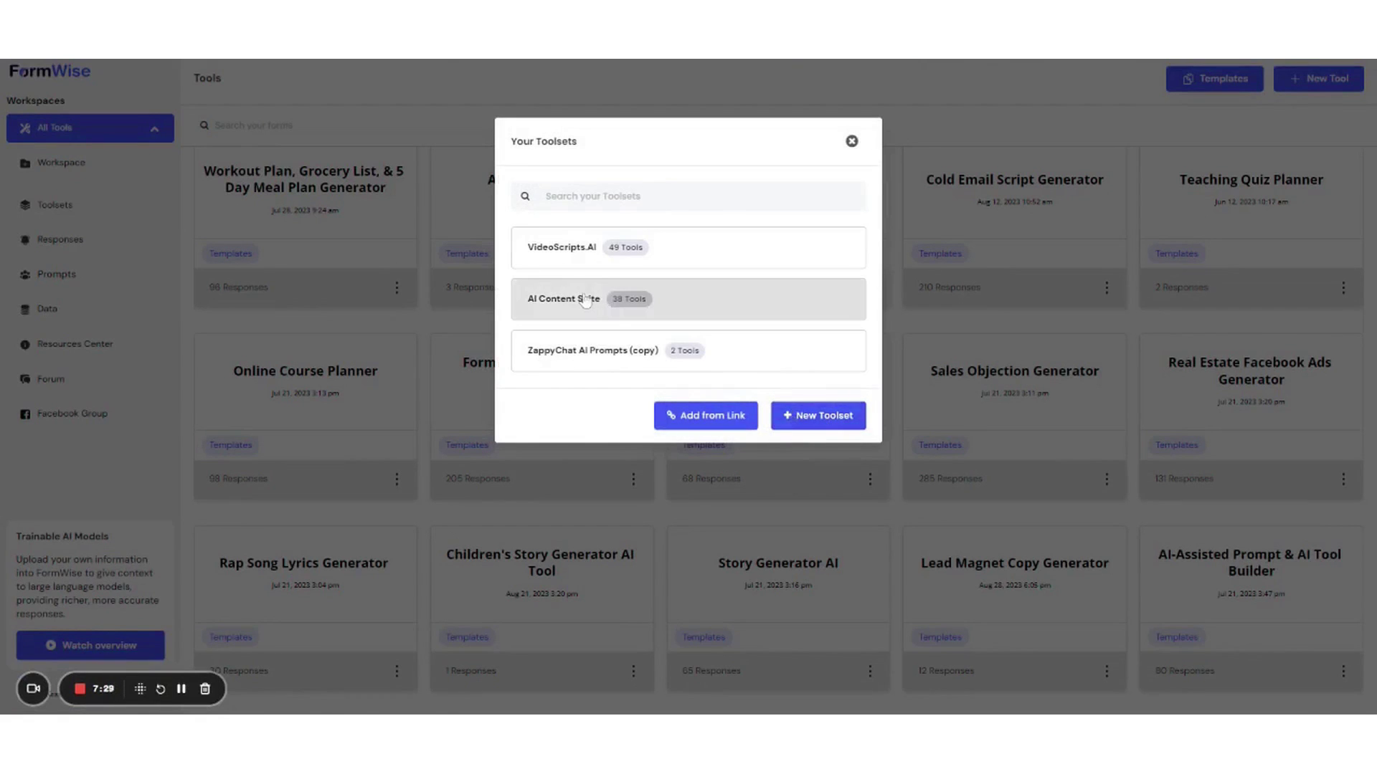
Browse the AI Content Suite toolset, its Slogan Idea Generator tool and the Ideas & Misc category
{"action": "left_click", "coordinate": [718, 299]}
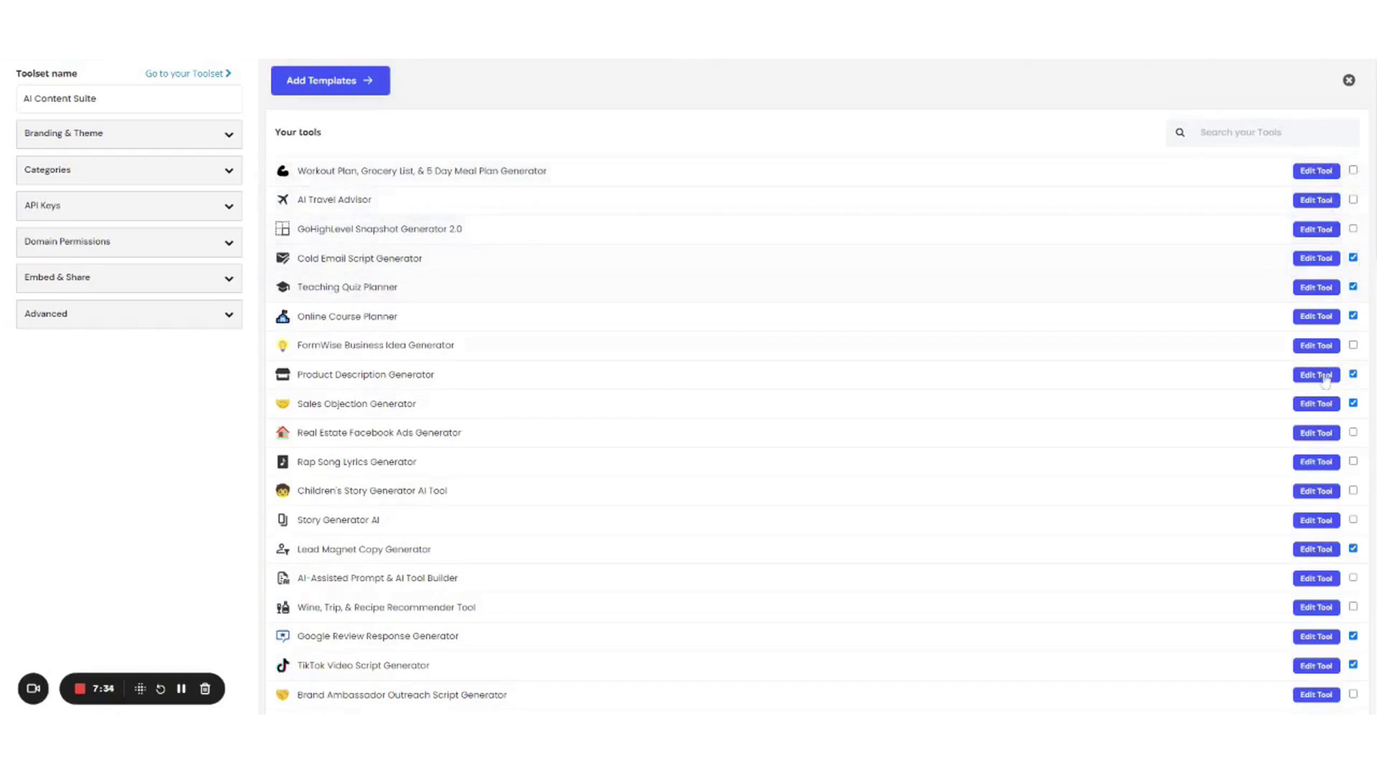
{"action": "scroll", "coordinate": [717, 394], "scroll_direction": "down", "scroll_amount": 10}
{"action": "left_click", "coordinate": [344, 361]}
{"action": "left_click", "coordinate": [351, 361]}
{"action": "left_click", "coordinate": [64, 133]}
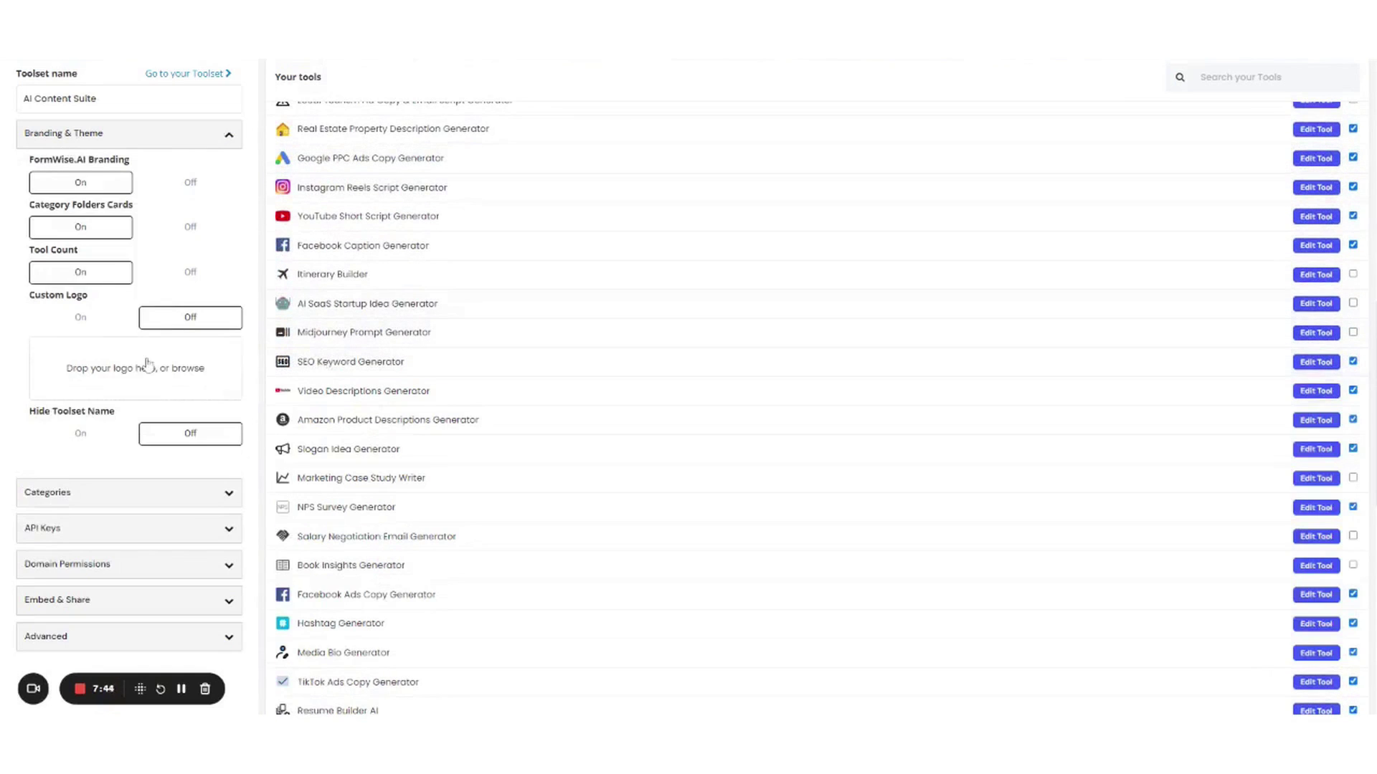
{"action": "left_click", "coordinate": [162, 74]}
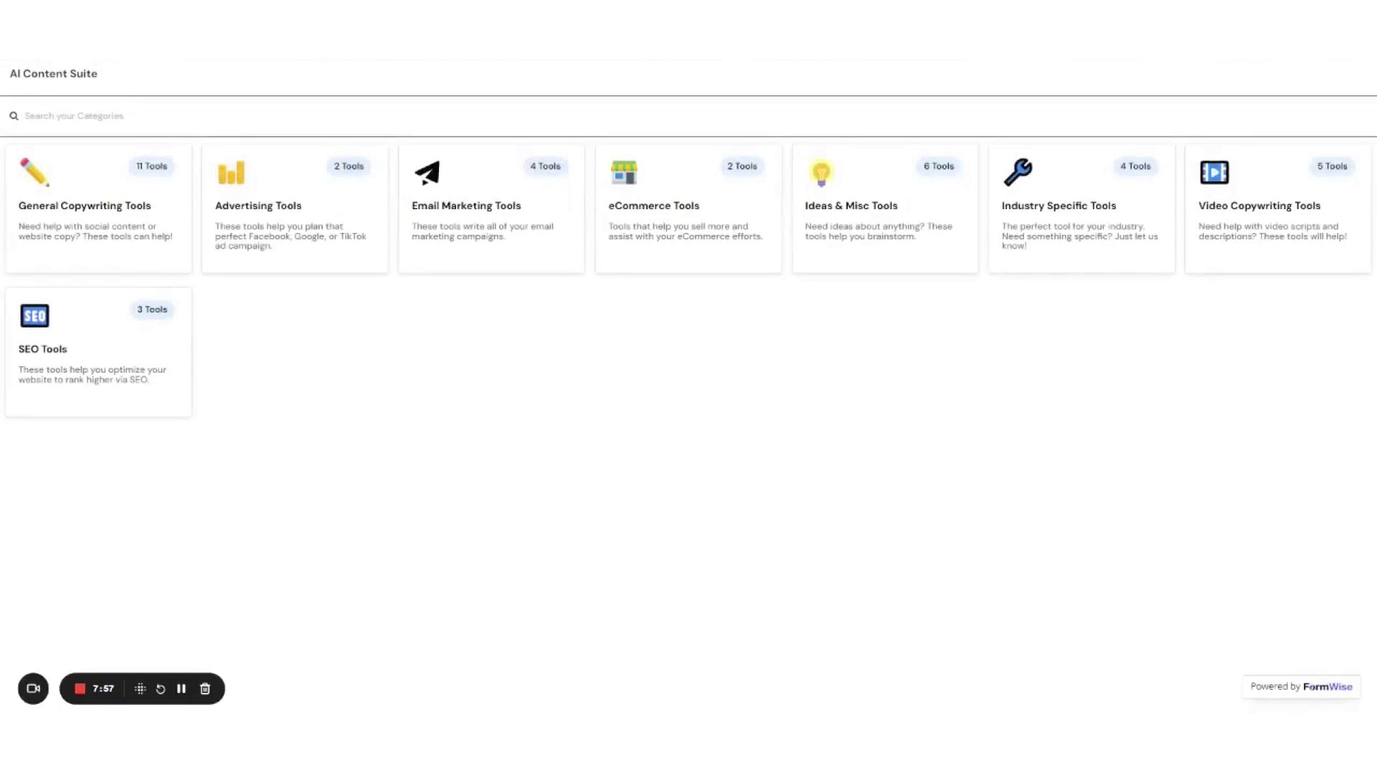
{"action": "left_click", "coordinate": [121, 190]}
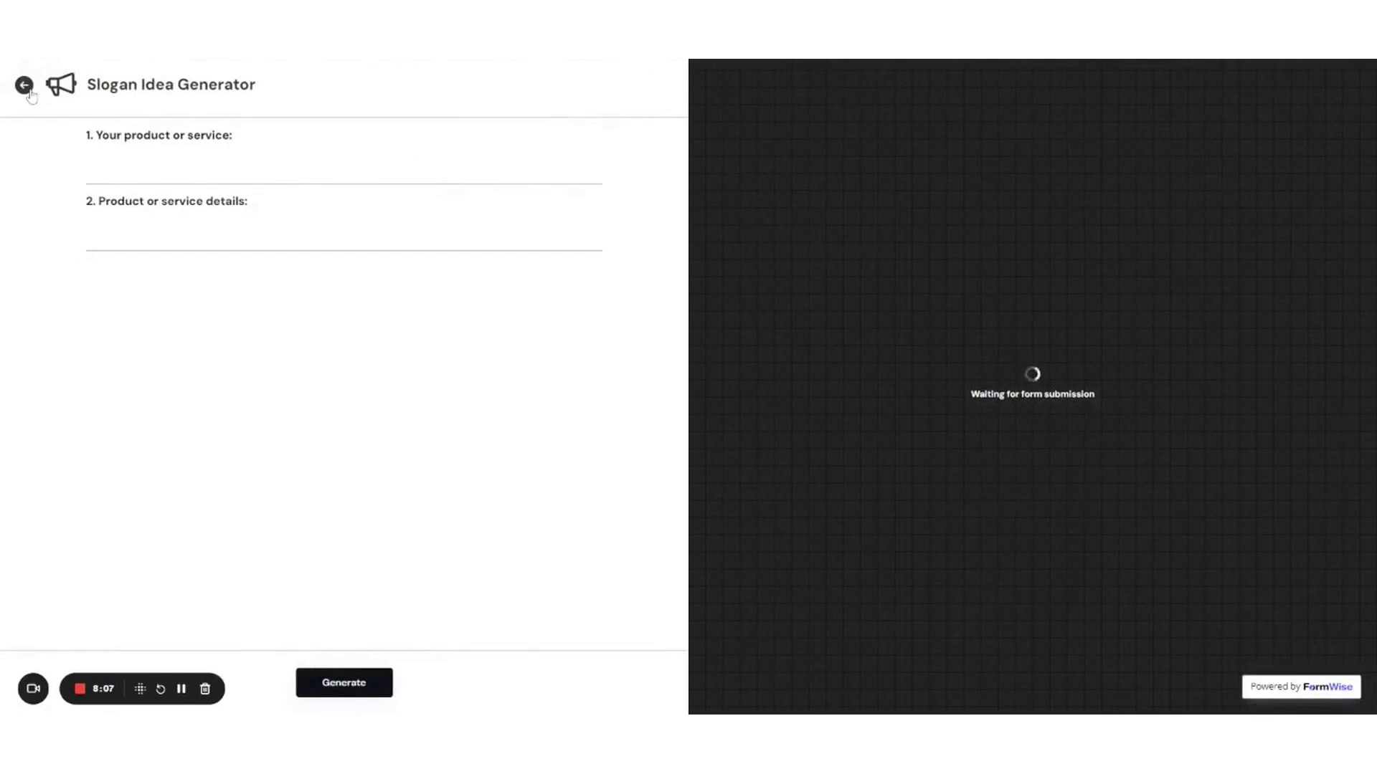
{"action": "left_click", "coordinate": [26, 86]}
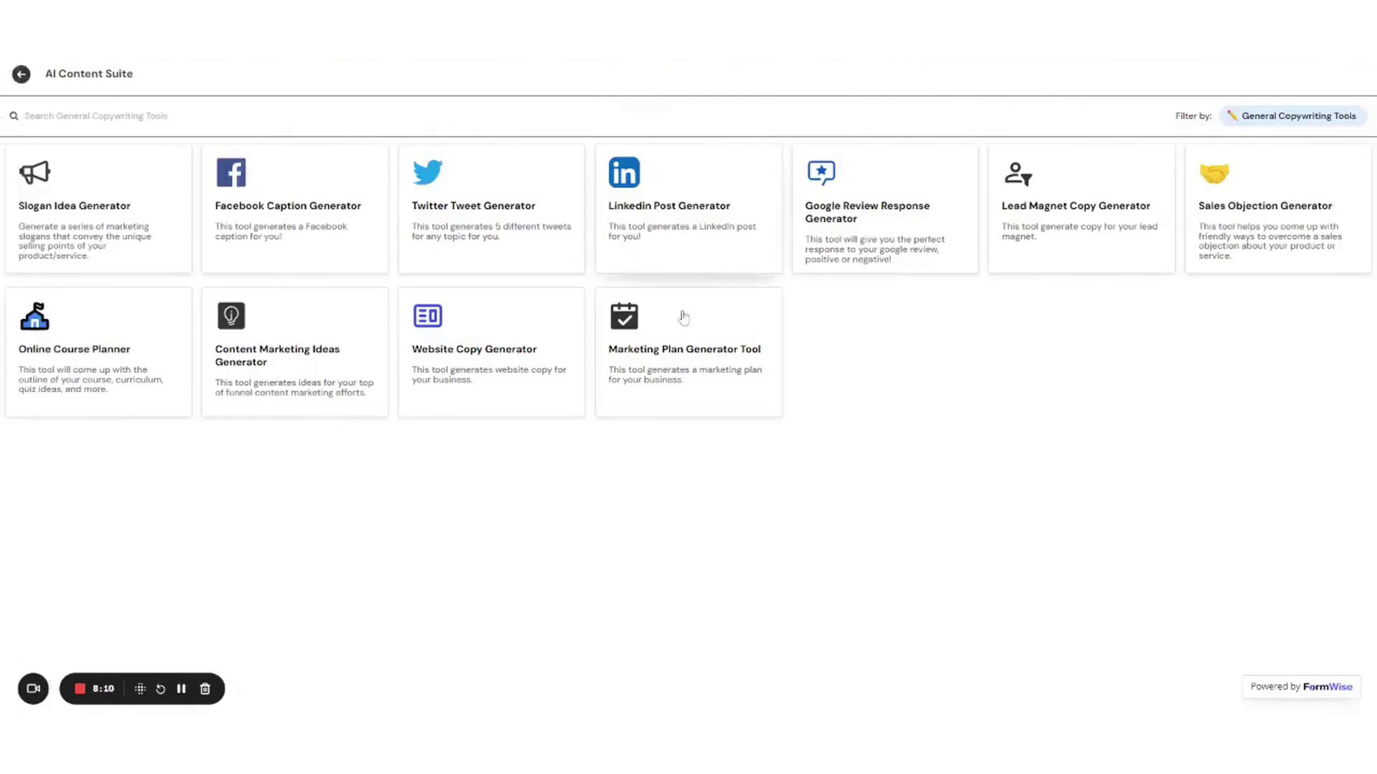
{"action": "left_click", "coordinate": [884, 208]}
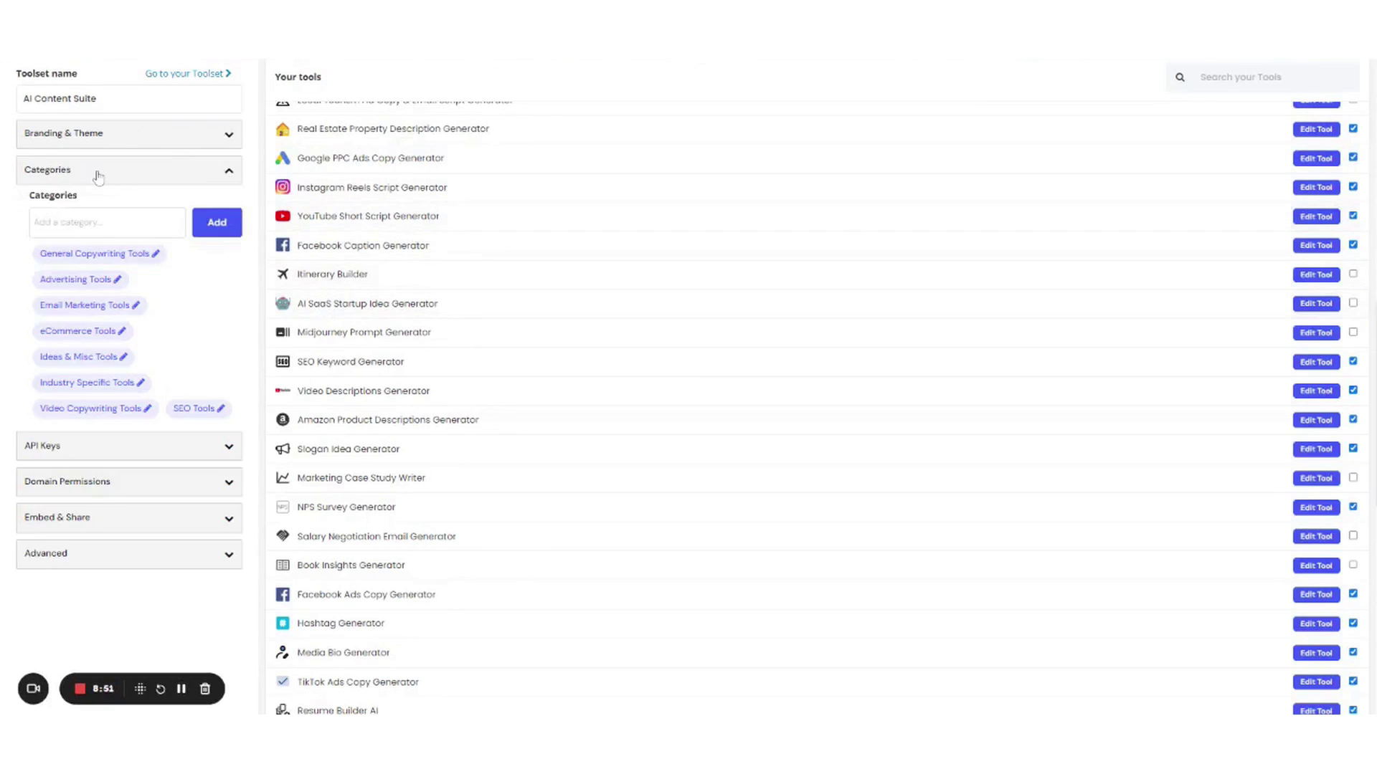
Expand the toolset's category, API key, domain permission, embed/share and advanced settings panels
{"action": "left_click", "coordinate": [93, 176]}
{"action": "left_click", "coordinate": [93, 206]}
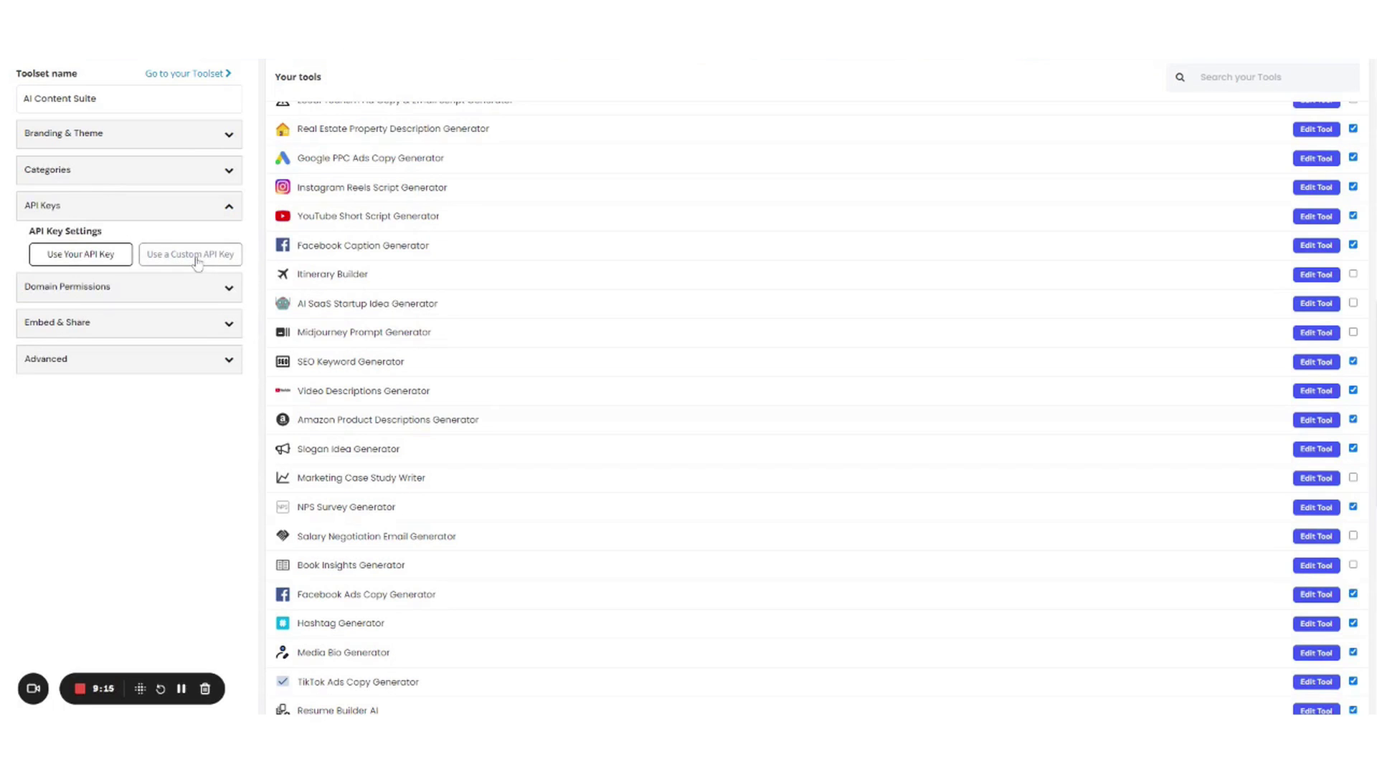
{"action": "left_click", "coordinate": [126, 289]}
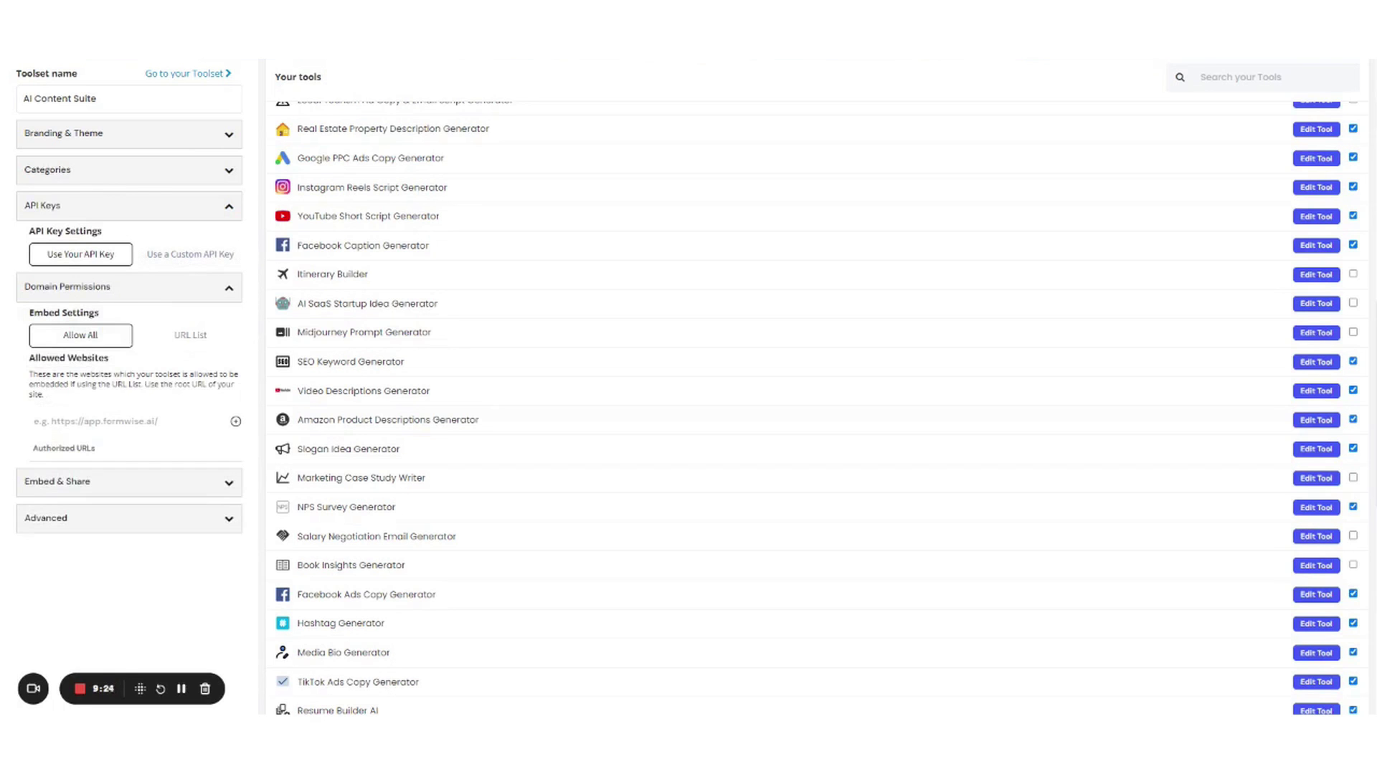
{"action": "left_click", "coordinate": [129, 482]}
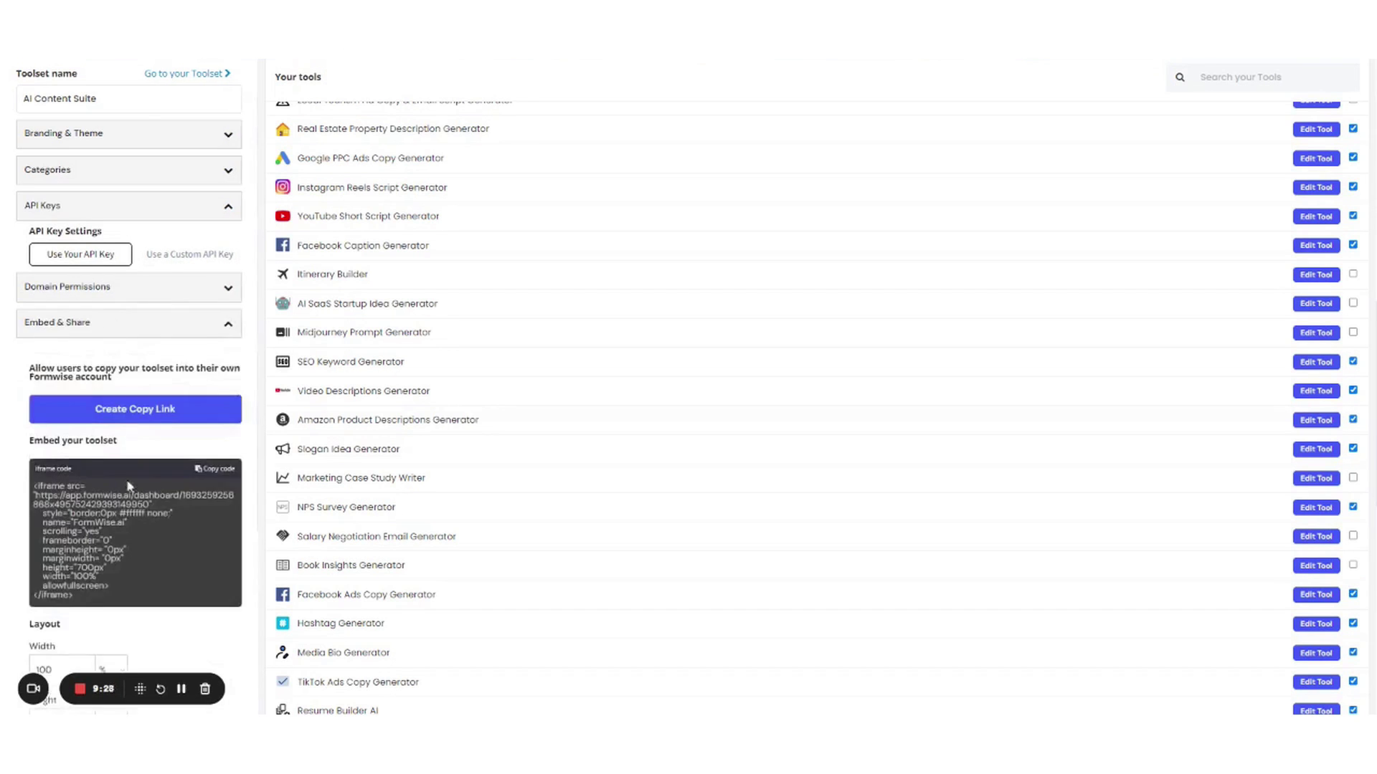
{"action": "left_click", "coordinate": [129, 518]}
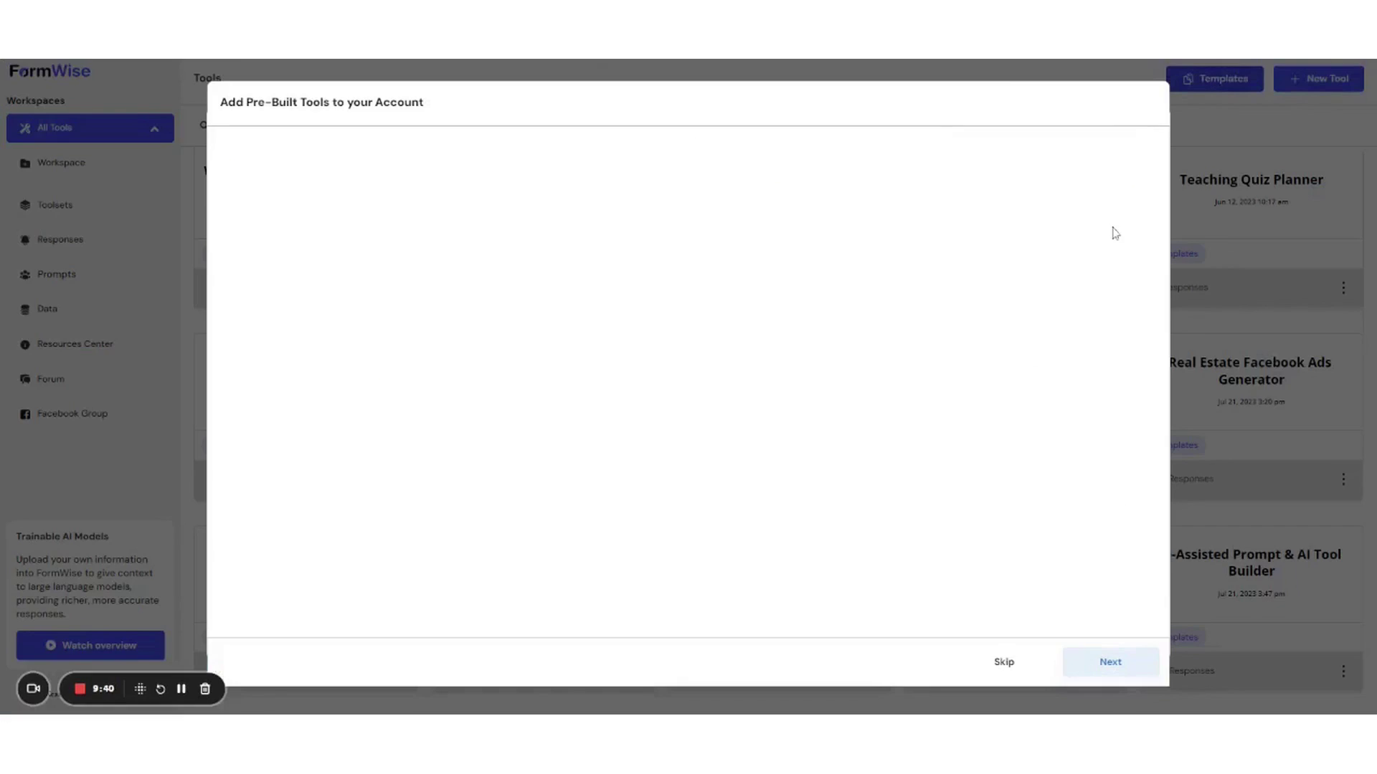
Confirm adding the chosen pre-built tools to get back to the Tools grid
{"action": "scroll", "coordinate": [689, 375], "scroll_direction": "down", "scroll_amount": 1}
{"action": "scroll", "coordinate": [688, 375], "scroll_direction": "down", "scroll_amount": 3}
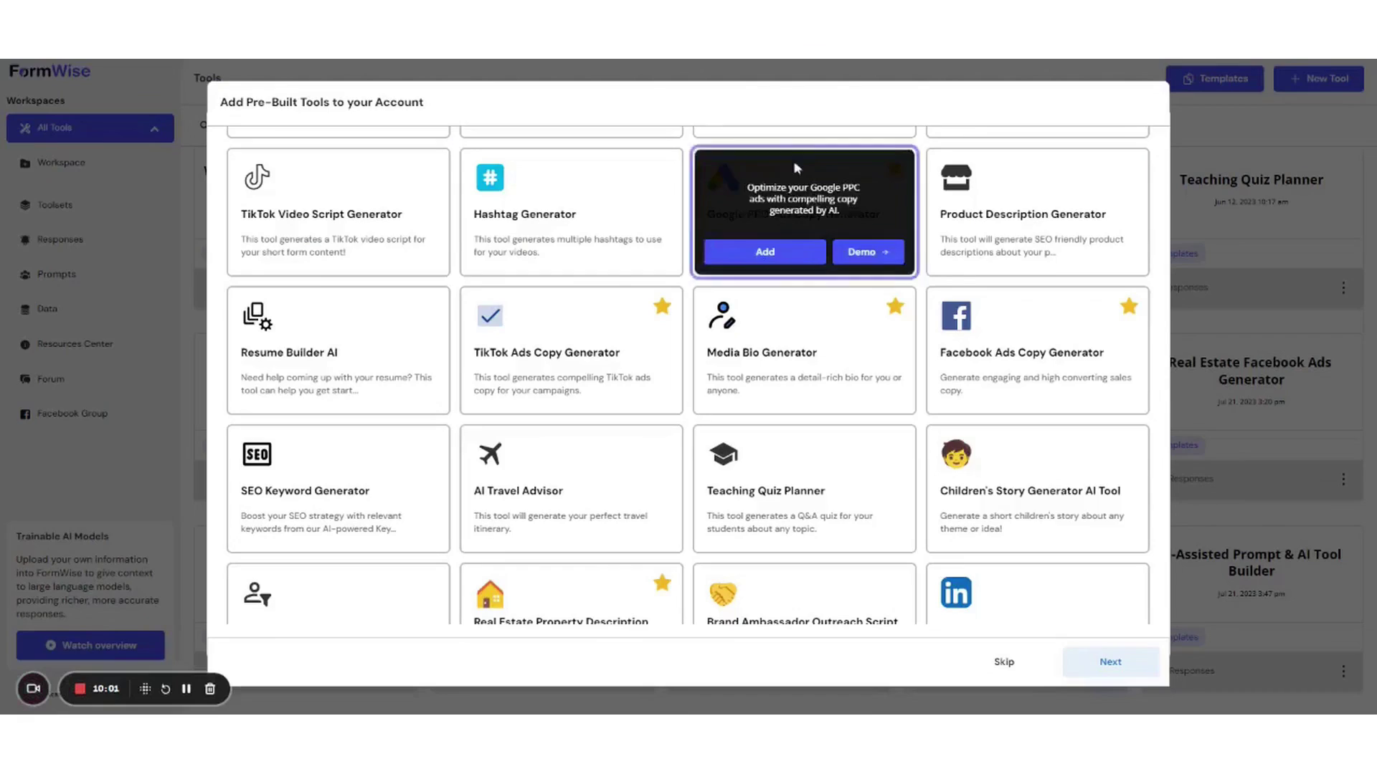
{"action": "left_click", "coordinate": [1110, 661]}
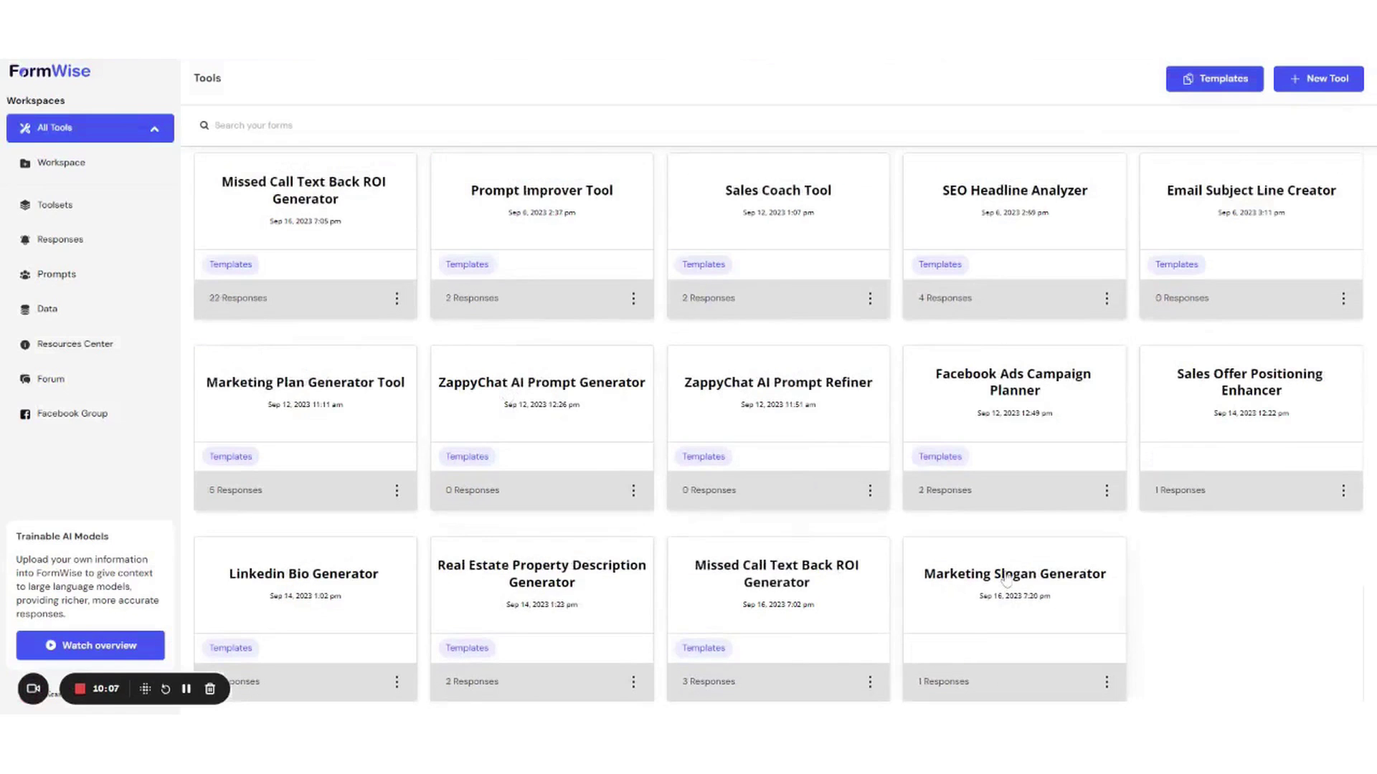
{"action": "left_click", "coordinate": [1006, 580]}
{"action": "left_click", "coordinate": [146, 116]}
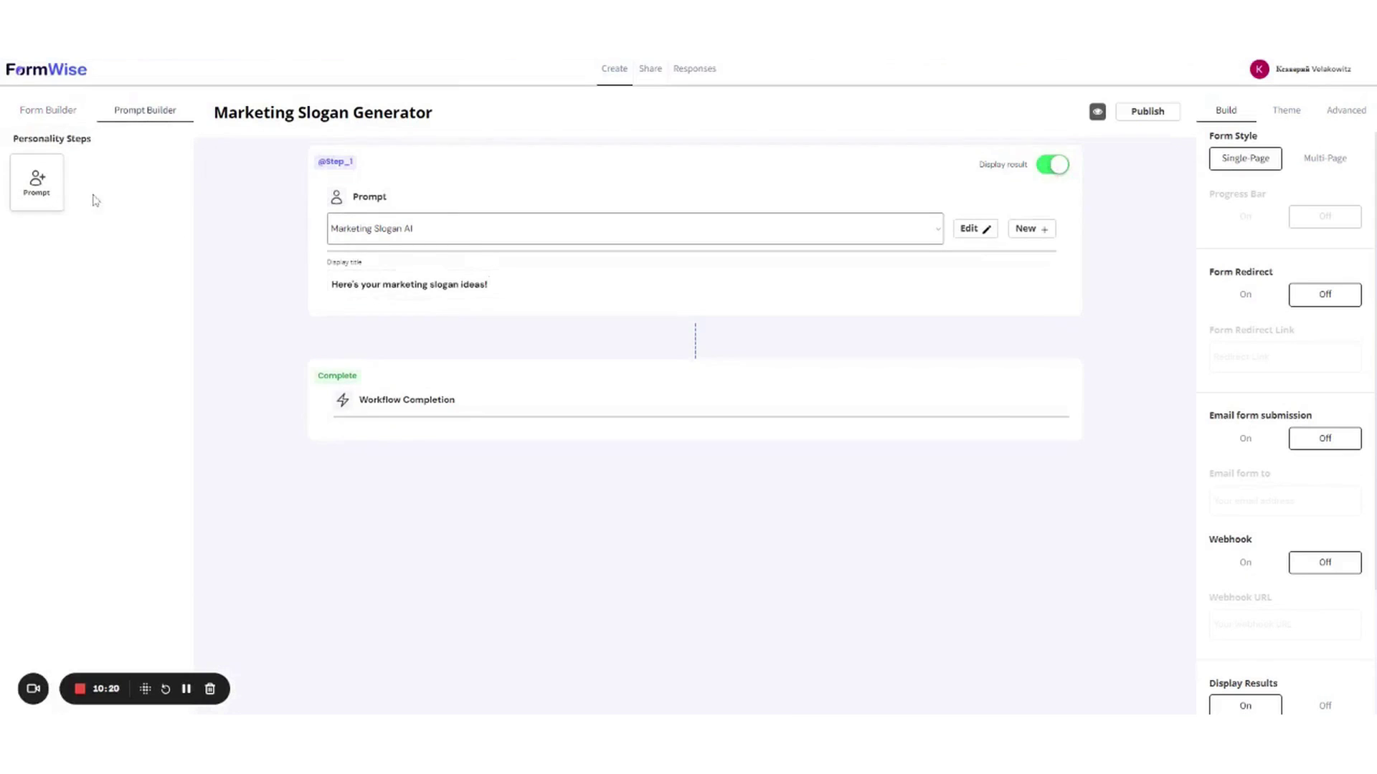
{"action": "left_click", "coordinate": [37, 181]}
{"action": "type", "text": "Generate a mission"}
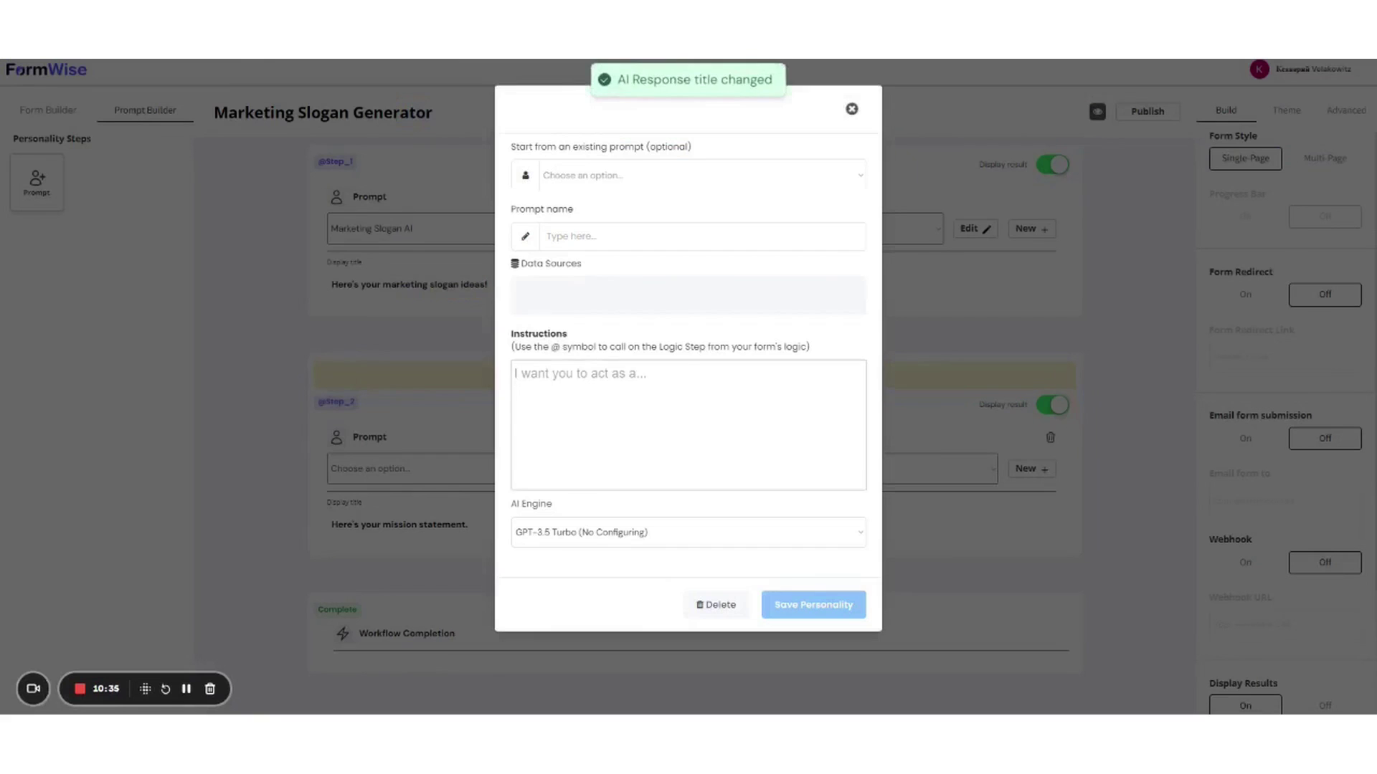
{"action": "type", "text": "Based on the marketing slogans below, please generate a mission st"}
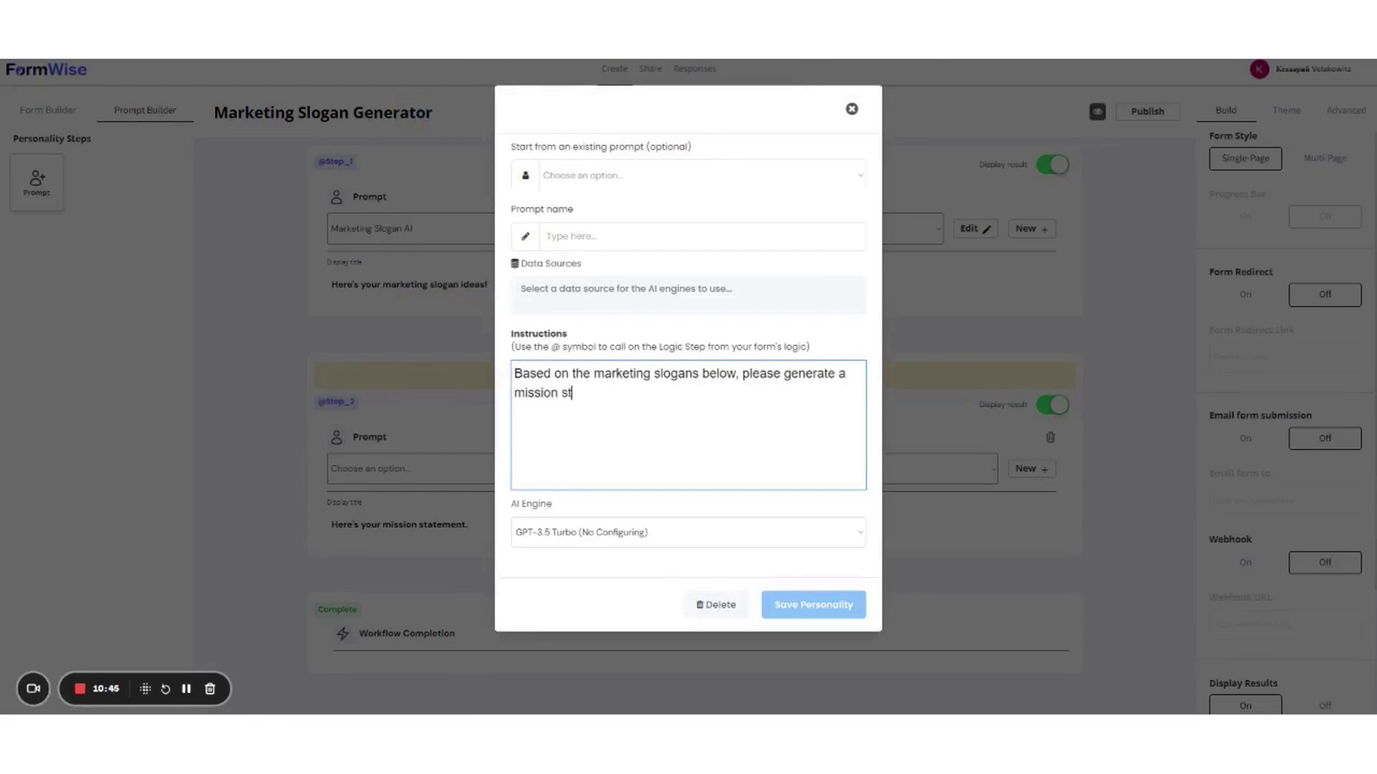
{"action": "key", "text": "Return"}
{"action": "key", "text": "Return"}
{"action": "type", "text": "@"}
{"action": "key", "text": "Return"}
{"action": "key", "text": "Return"}
{"action": "key", "text": "Return"}
{"action": "type", "text": "Business: @"}
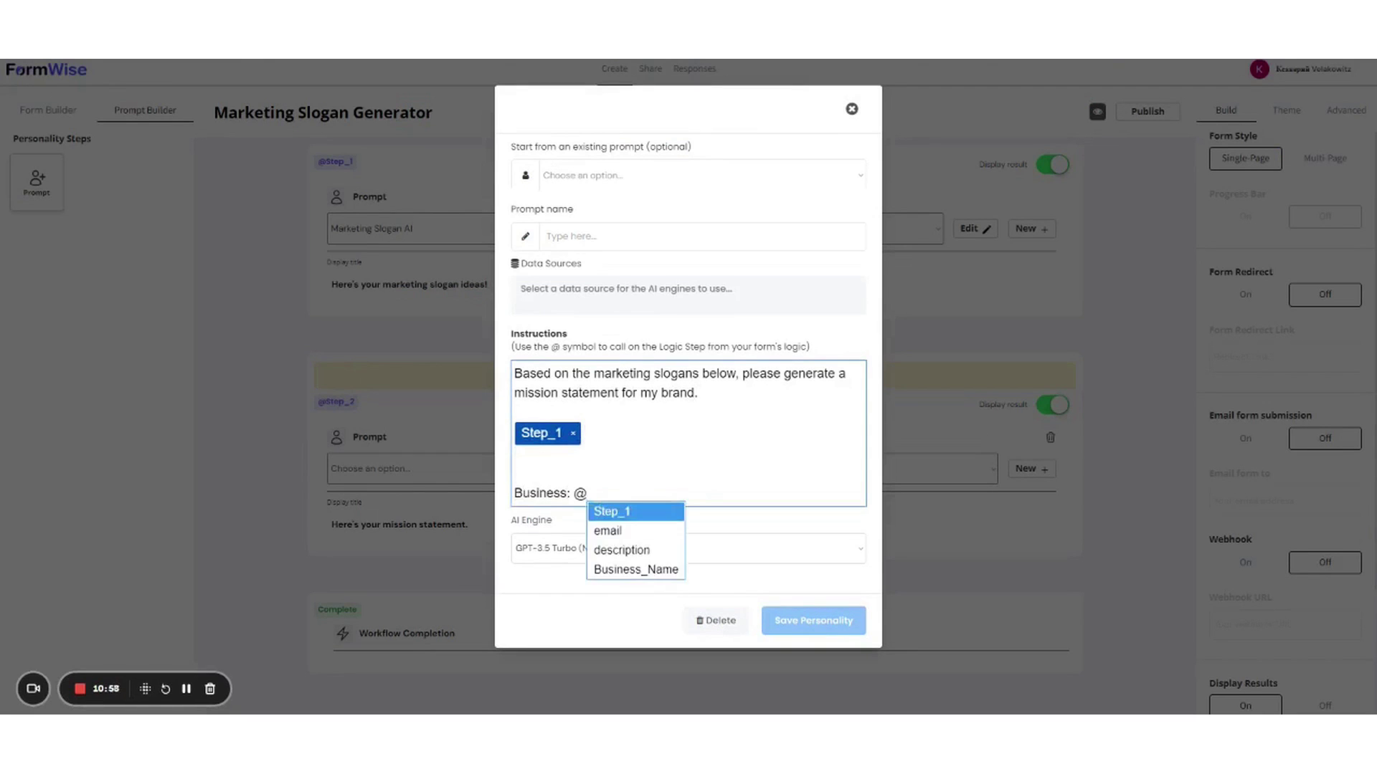
{"action": "left_click", "coordinate": [641, 574]}
{"action": "left_click", "coordinate": [703, 236]}
{"action": "type", "text": "Mission Statmenet Generator"}
{"action": "key", "text": "Return"}
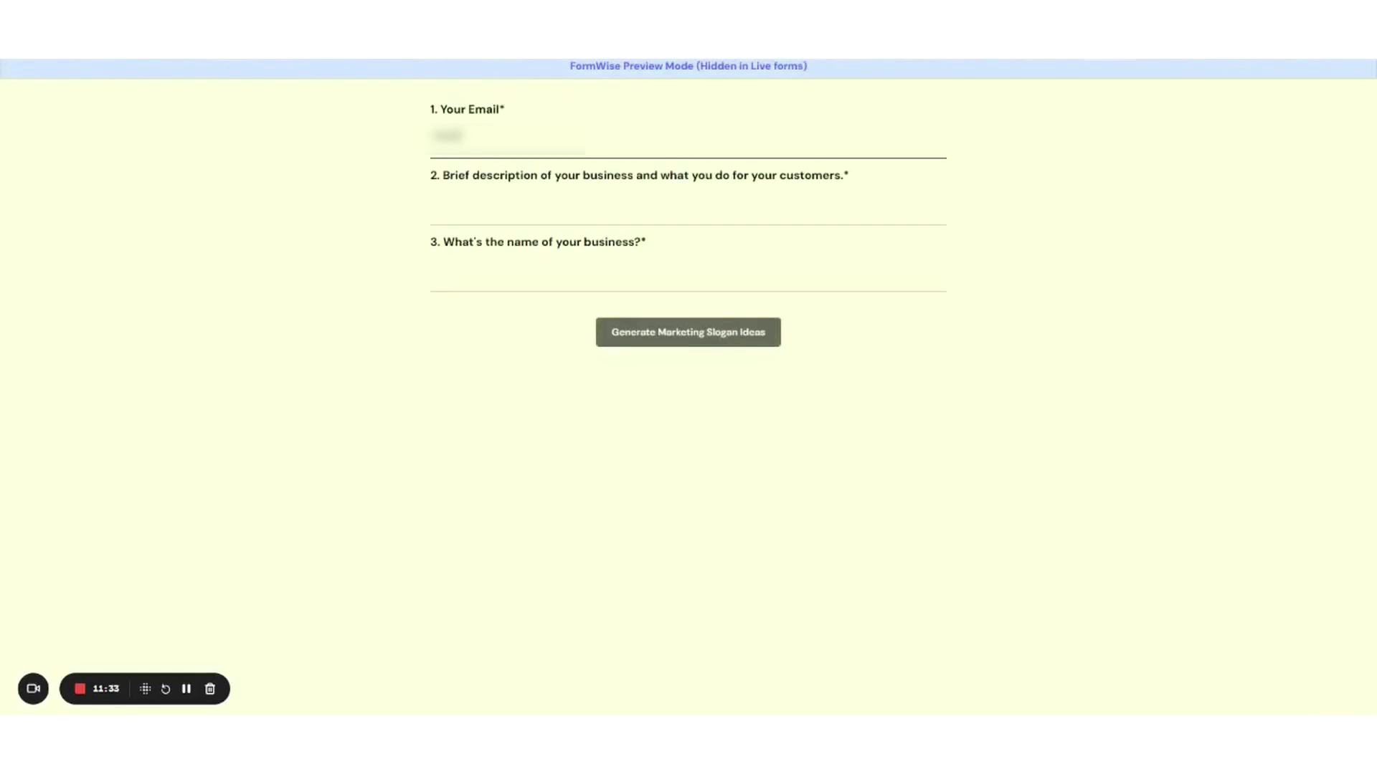
Describe the business as 'We sell…' and generate the marketing slogan ideas
{"action": "left_click", "coordinate": [445, 202]}
{"action": "type", "text": "We sell coffee to other coffee shops to white label and add another source of revenue"}
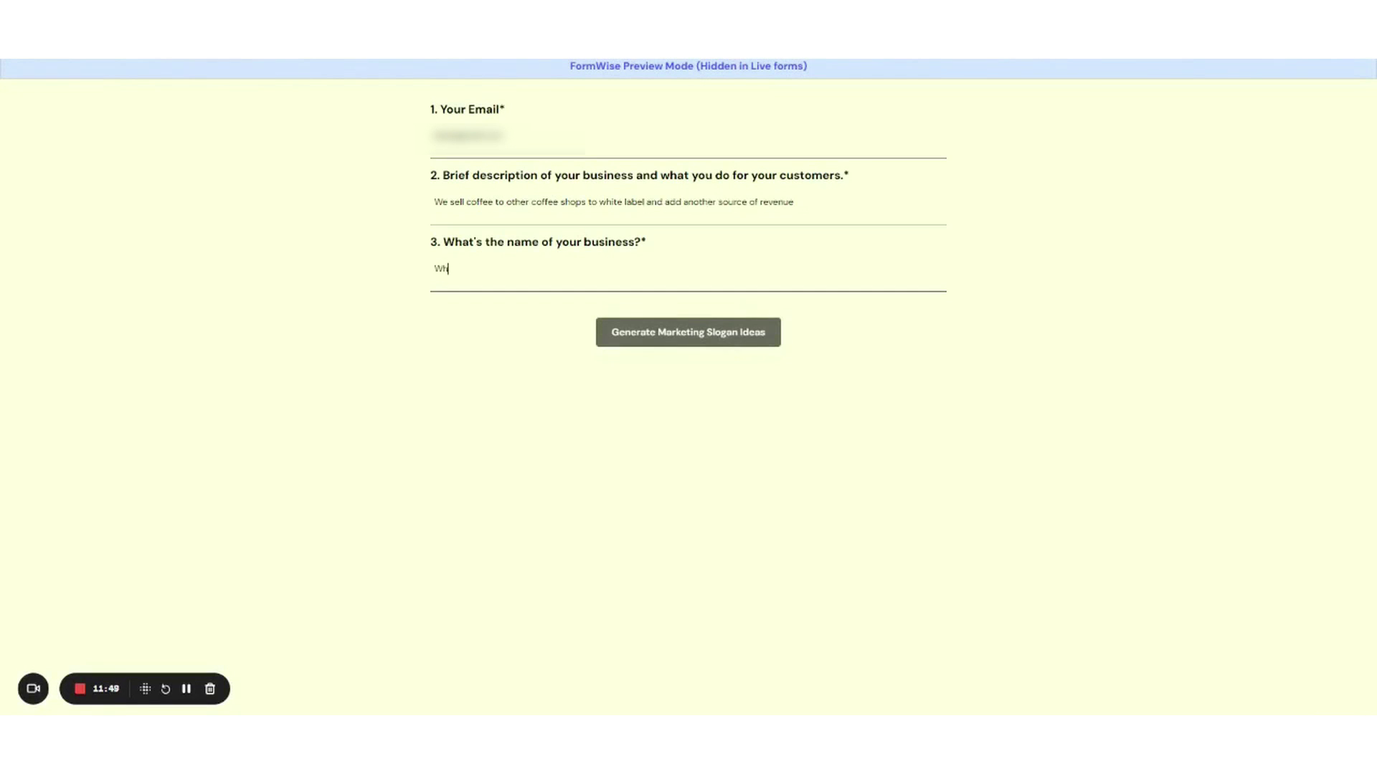
{"action": "left_click", "coordinate": [634, 334]}
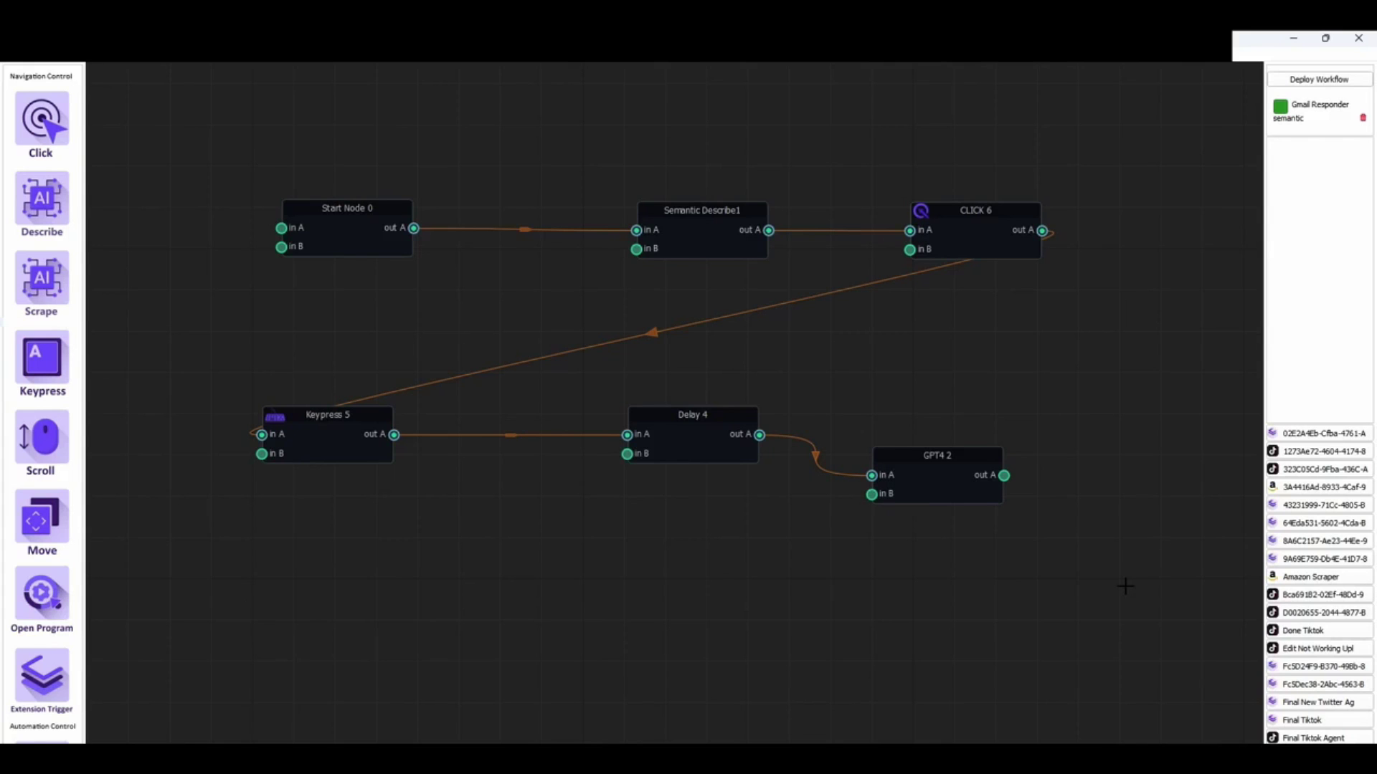
Inspect the Semantic Describe1, CLICK 6, Keypress 5 and Delay 4 node properties in turn
{"action": "scroll", "coordinate": [29, 354], "scroll_direction": "down", "scroll_amount": 5}
{"action": "scroll", "coordinate": [25, 439], "scroll_direction": "up", "scroll_amount": 5}
{"action": "double_click", "coordinate": [726, 228]}
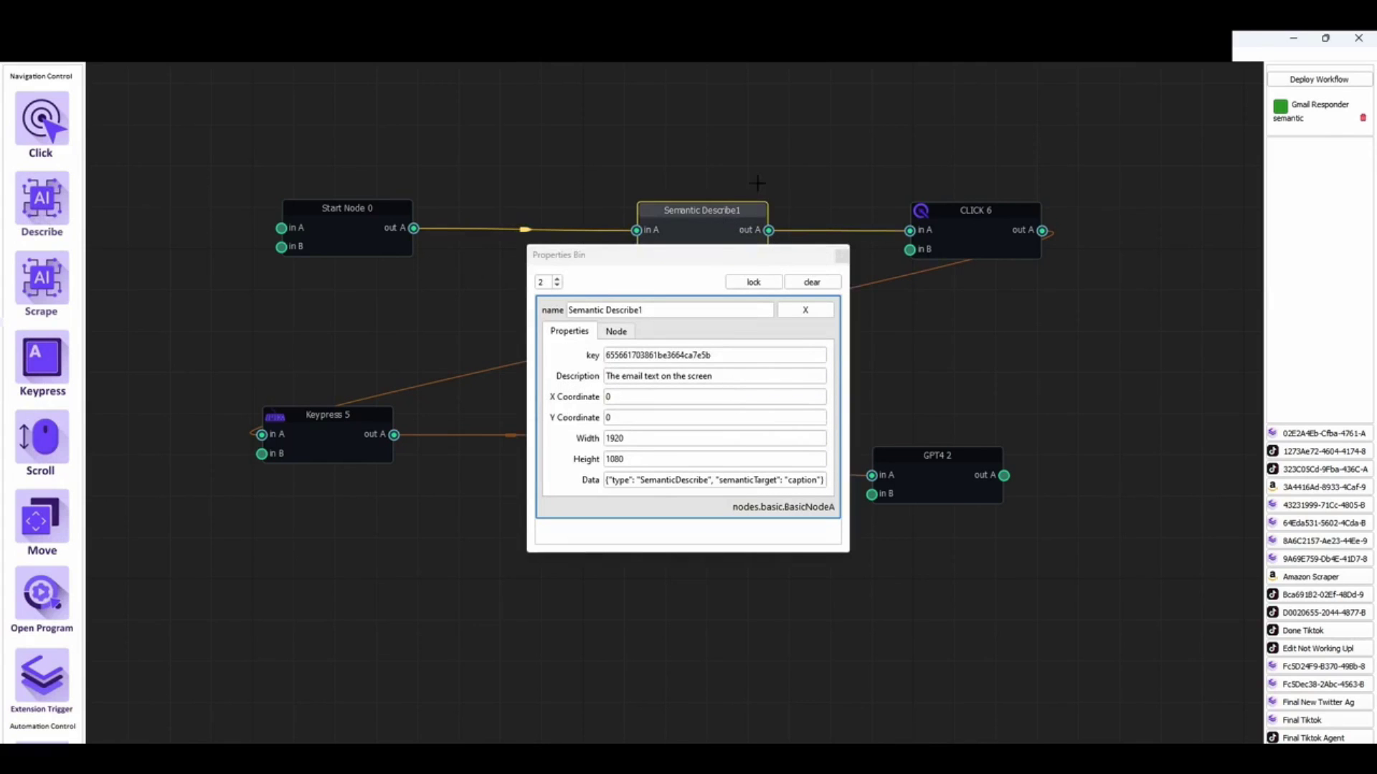
{"action": "left_click", "coordinate": [842, 256]}
{"action": "double_click", "coordinate": [975, 216]}
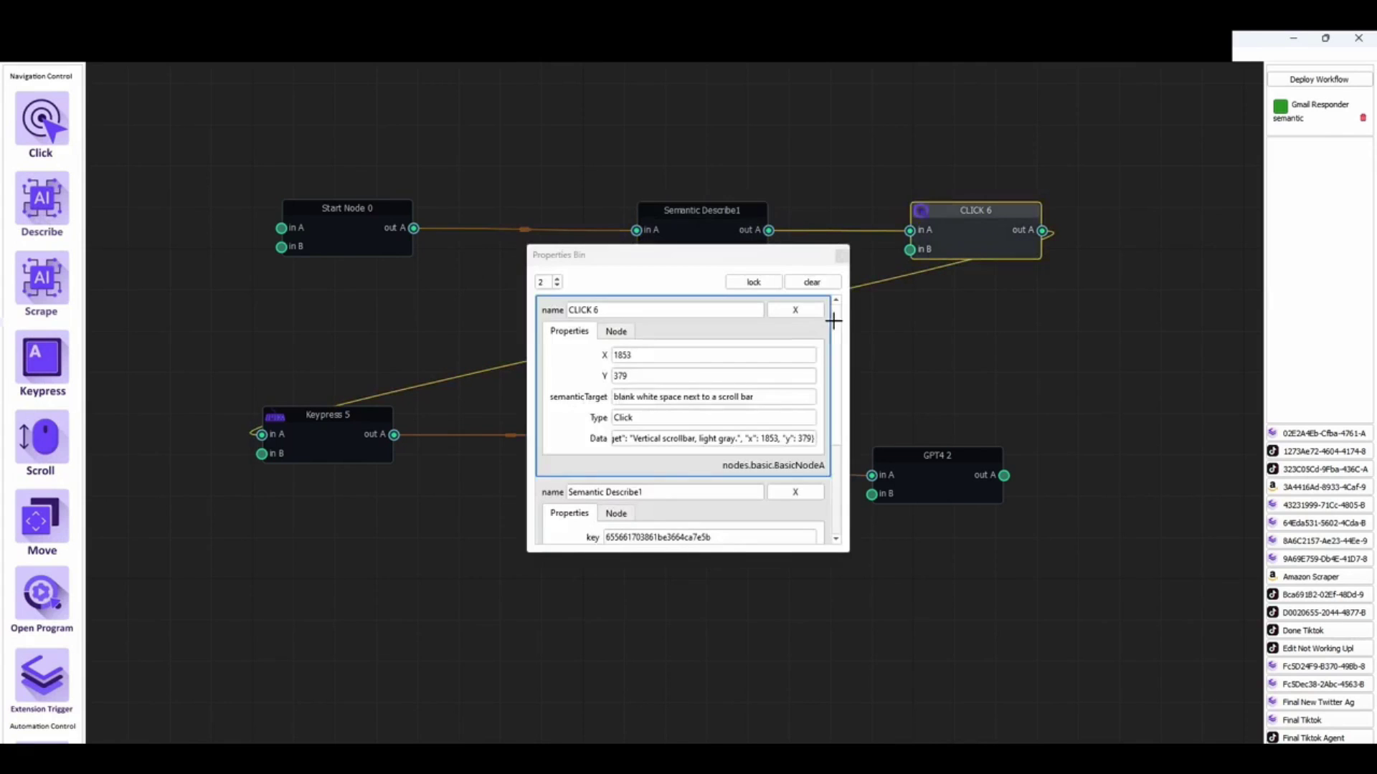
{"action": "left_click", "coordinate": [842, 255]}
{"action": "double_click", "coordinate": [330, 441]}
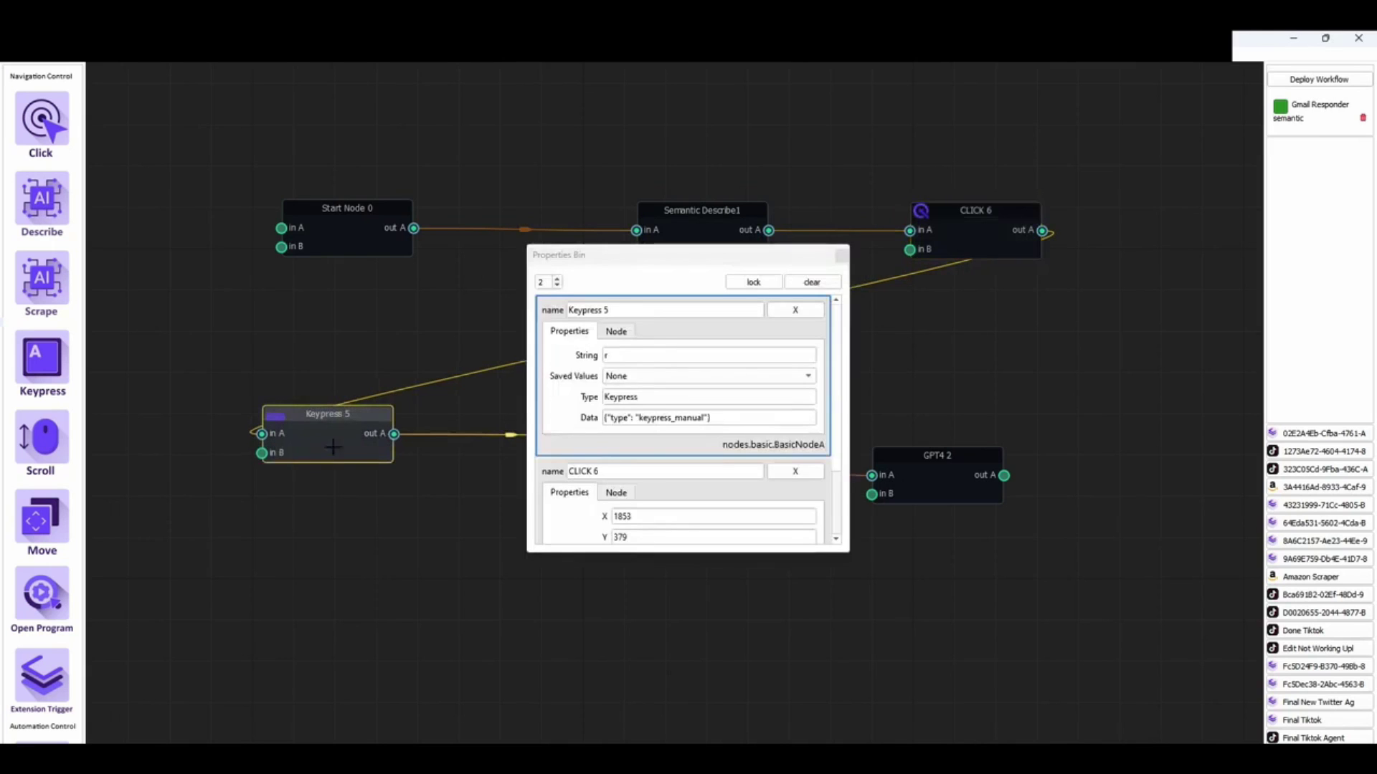
{"action": "left_click", "coordinate": [841, 255]}
{"action": "double_click", "coordinate": [689, 445]}
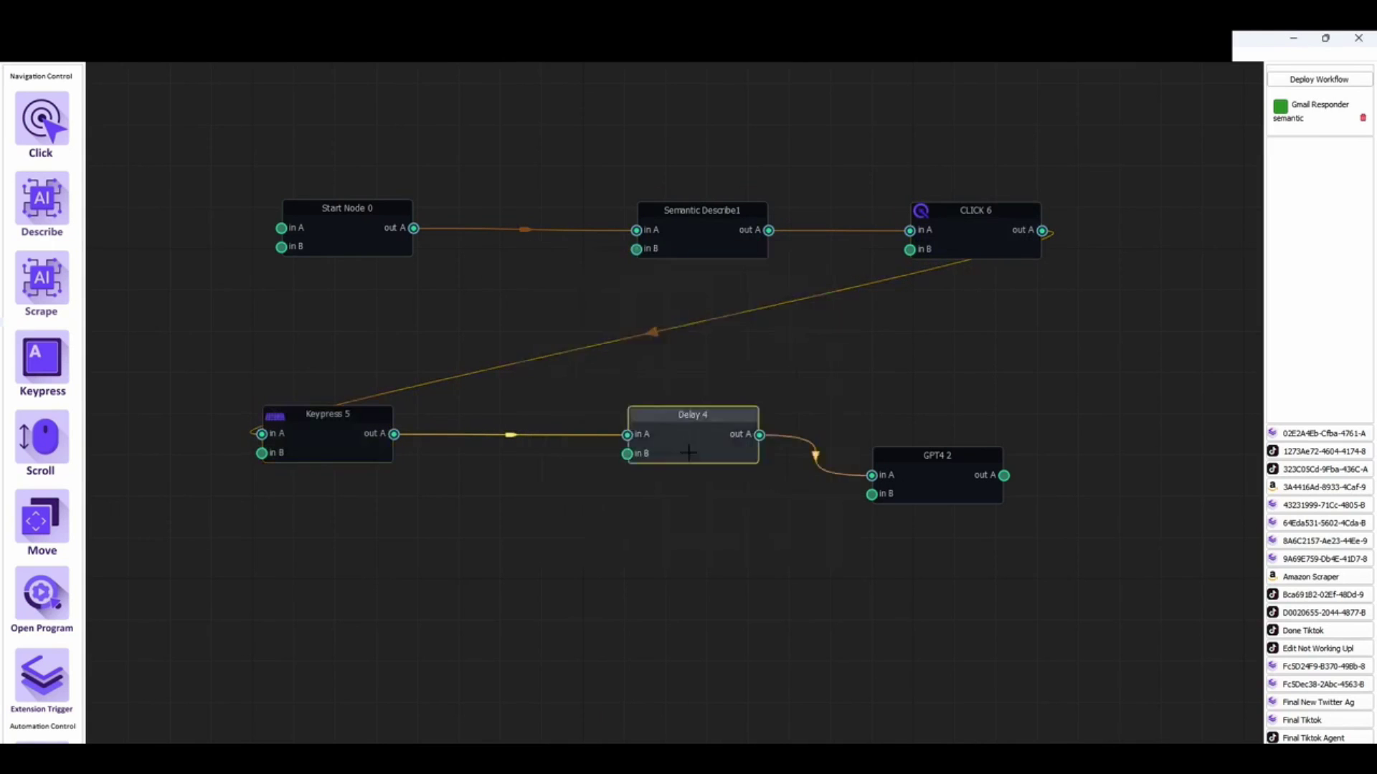
{"action": "left_click", "coordinate": [842, 256]}
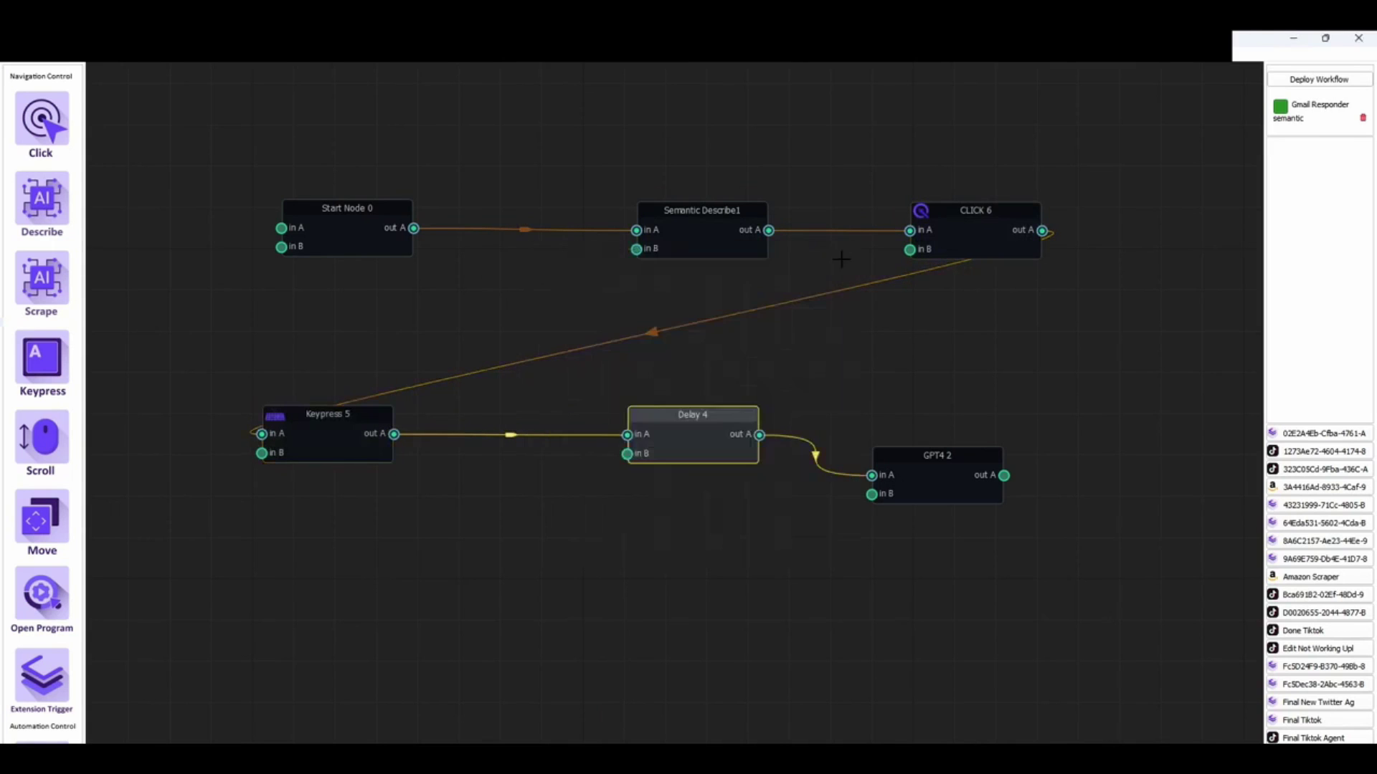
Examine the GPT4 2 node's prompt, then bring up the deployment scheduler
{"action": "double_click", "coordinate": [934, 473]}
{"action": "left_click_drag", "start_coordinate": [761, 356], "coordinate": [631, 359]}
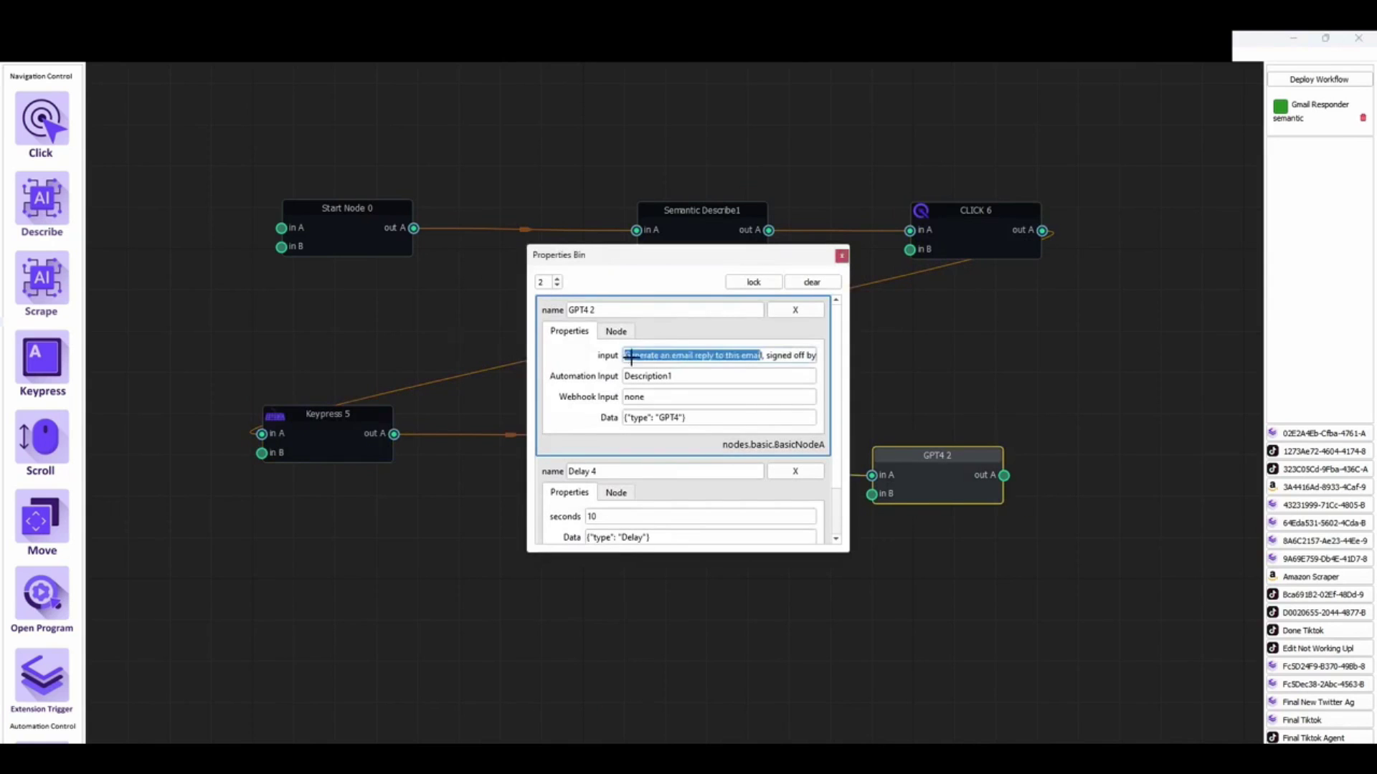
{"action": "left_click", "coordinate": [647, 352]}
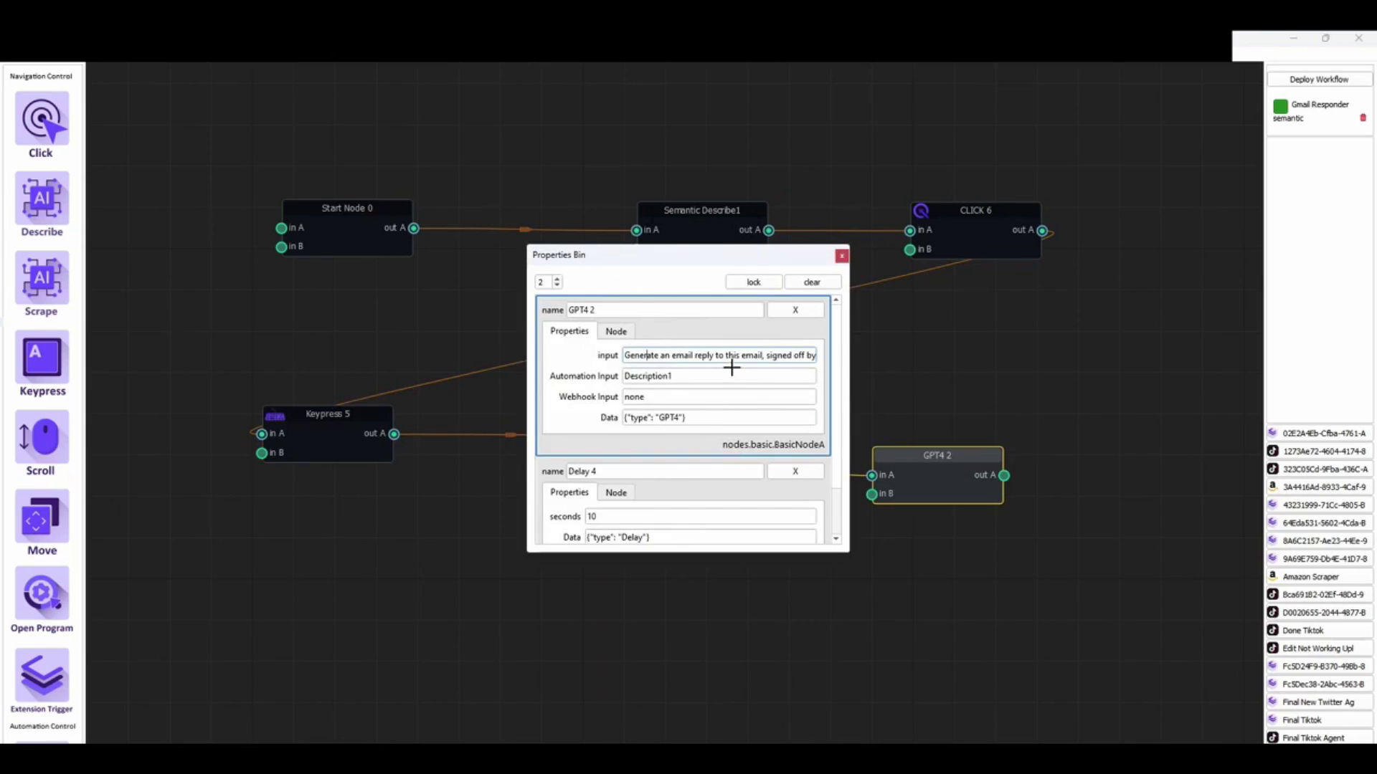
{"action": "triple_click", "coordinate": [777, 356]}
{"action": "left_click", "coordinate": [776, 355]}
{"action": "left_click", "coordinate": [841, 256]}
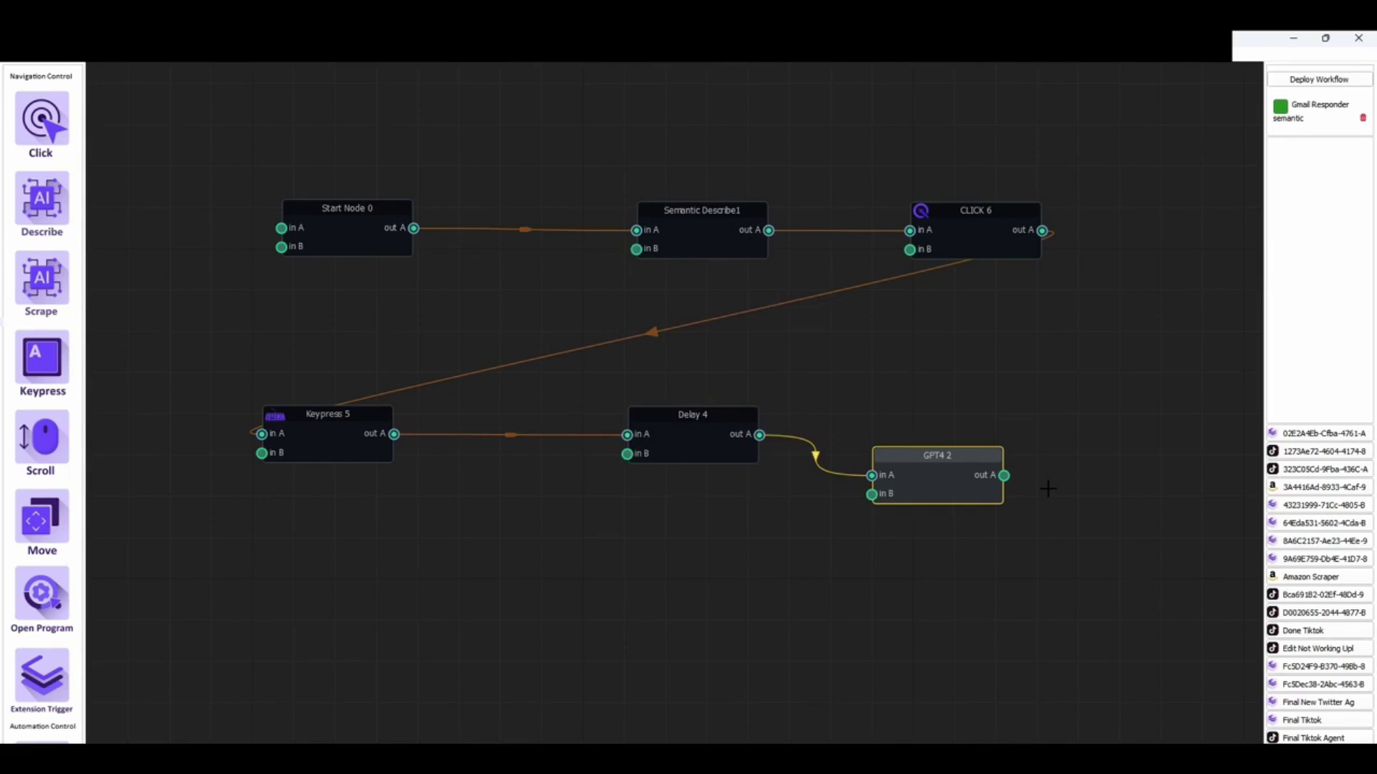
{"action": "left_click", "coordinate": [1326, 79]}
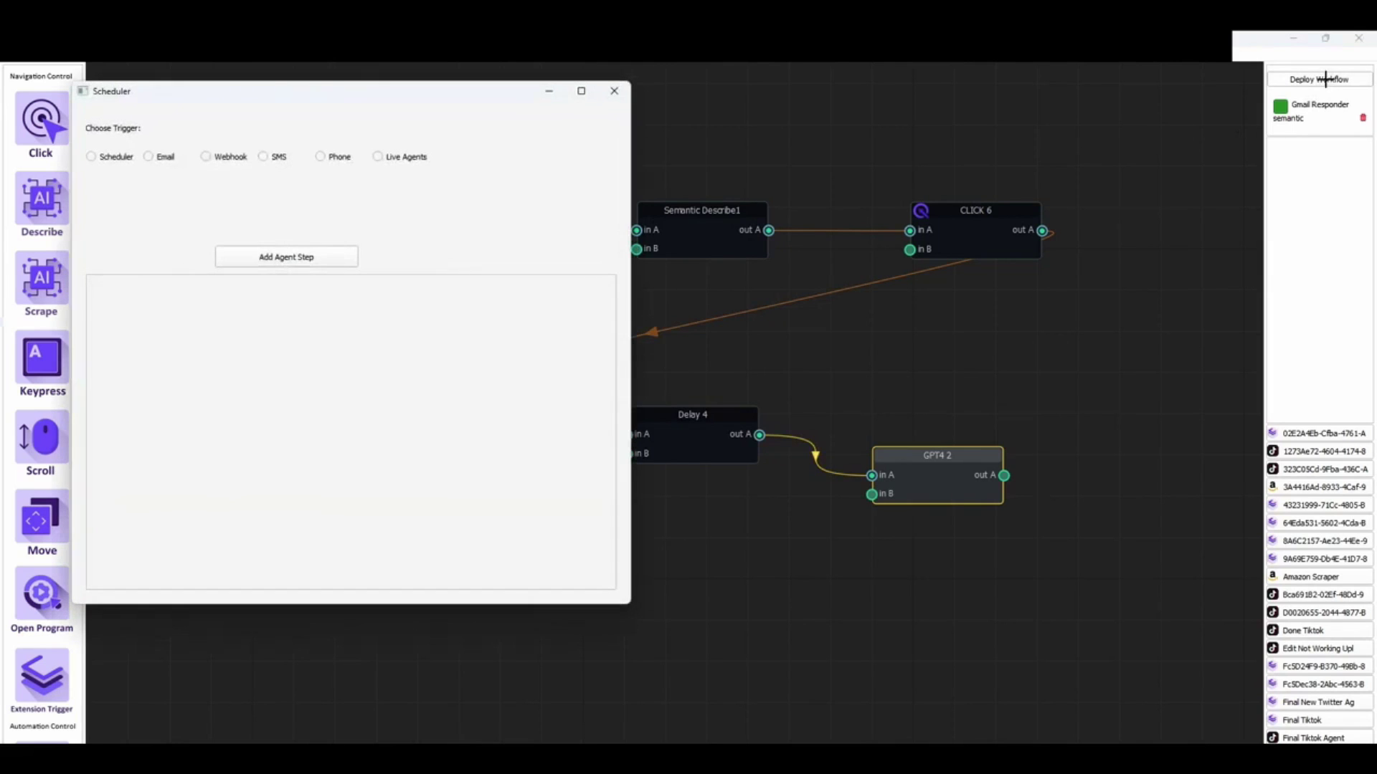
Choose a Live Agents trigger and describe the Gmail screen that should start it
{"action": "left_click", "coordinate": [385, 155]}
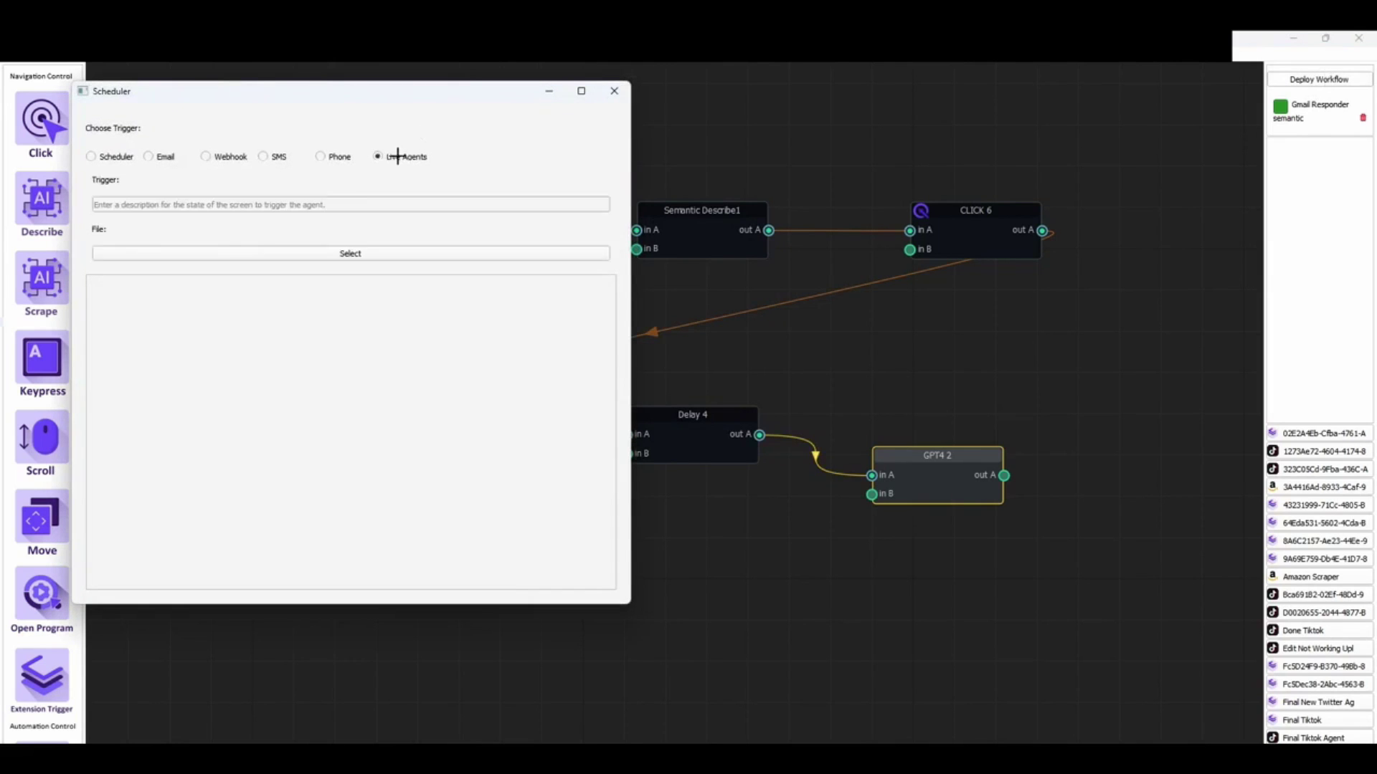
{"action": "left_click", "coordinate": [297, 206]}
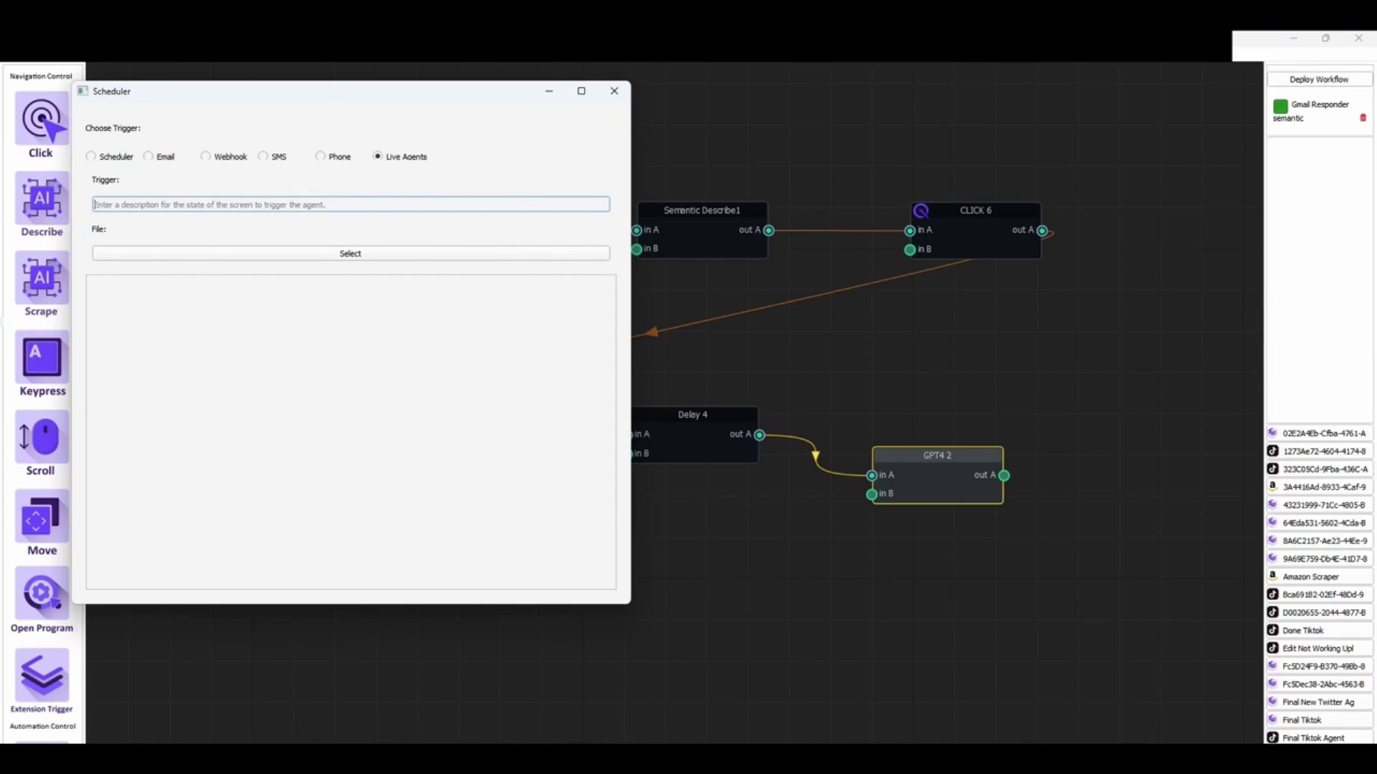
{"action": "type", "text": "G"}
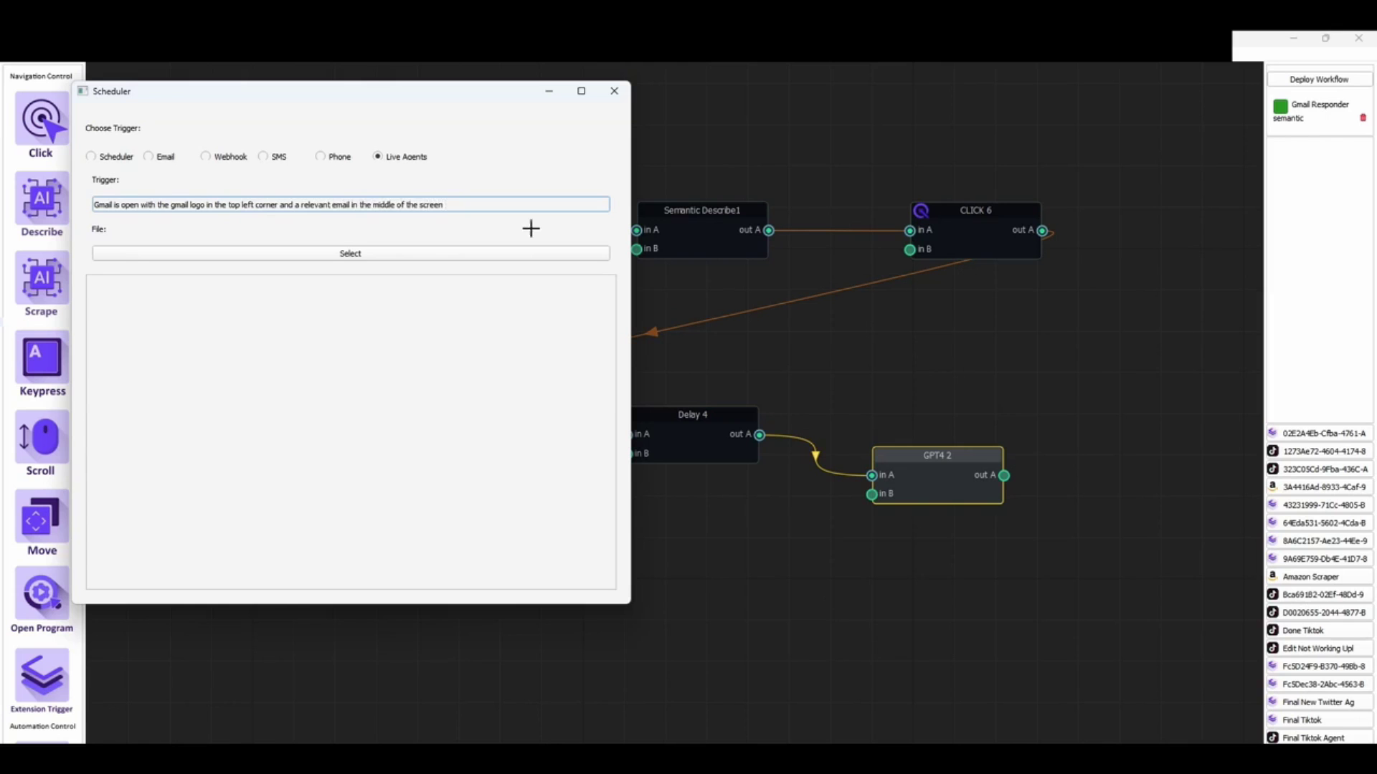
Select Gmail_Responder.cheat as the workflow, add it, and minimize the Scheduler
{"action": "left_click", "coordinate": [372, 252]}
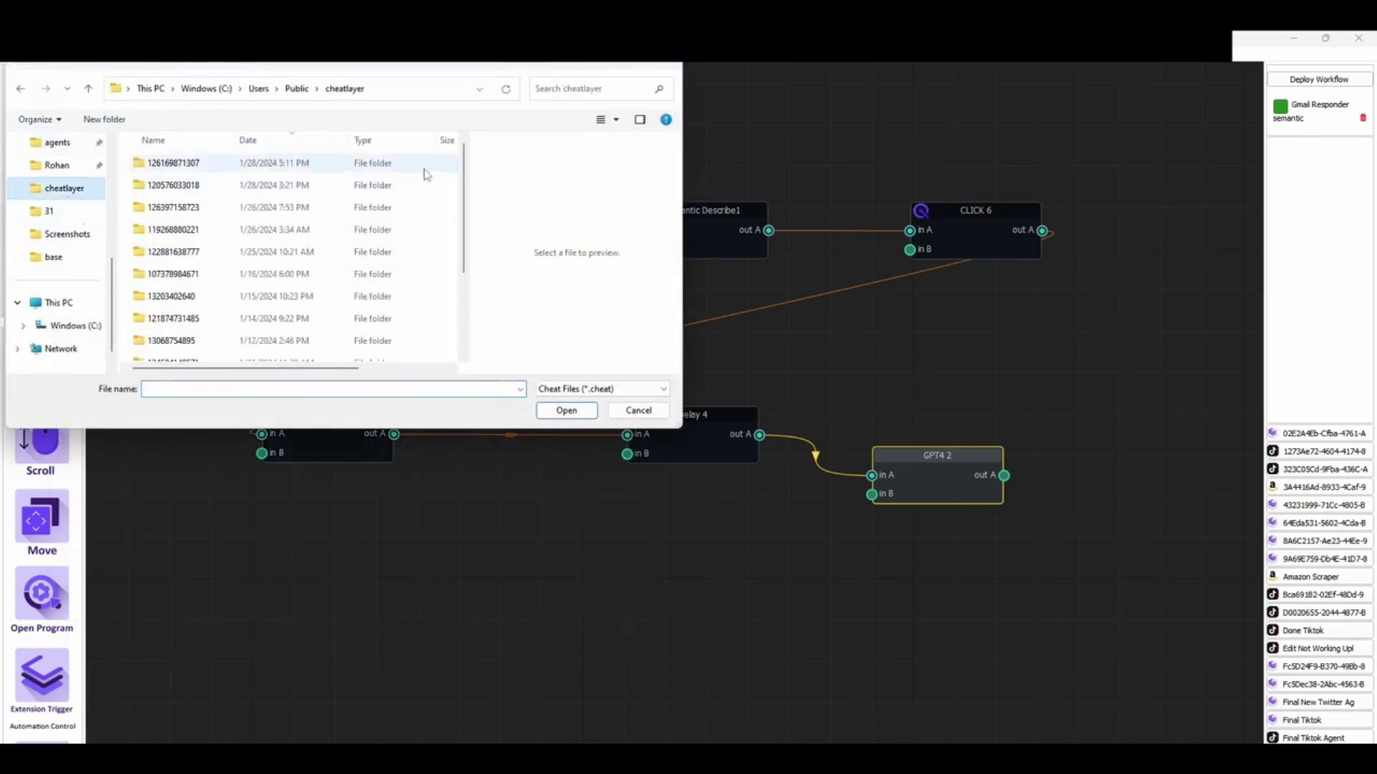
{"action": "left_click", "coordinate": [342, 389]}
{"action": "type", "text": "Gm"}
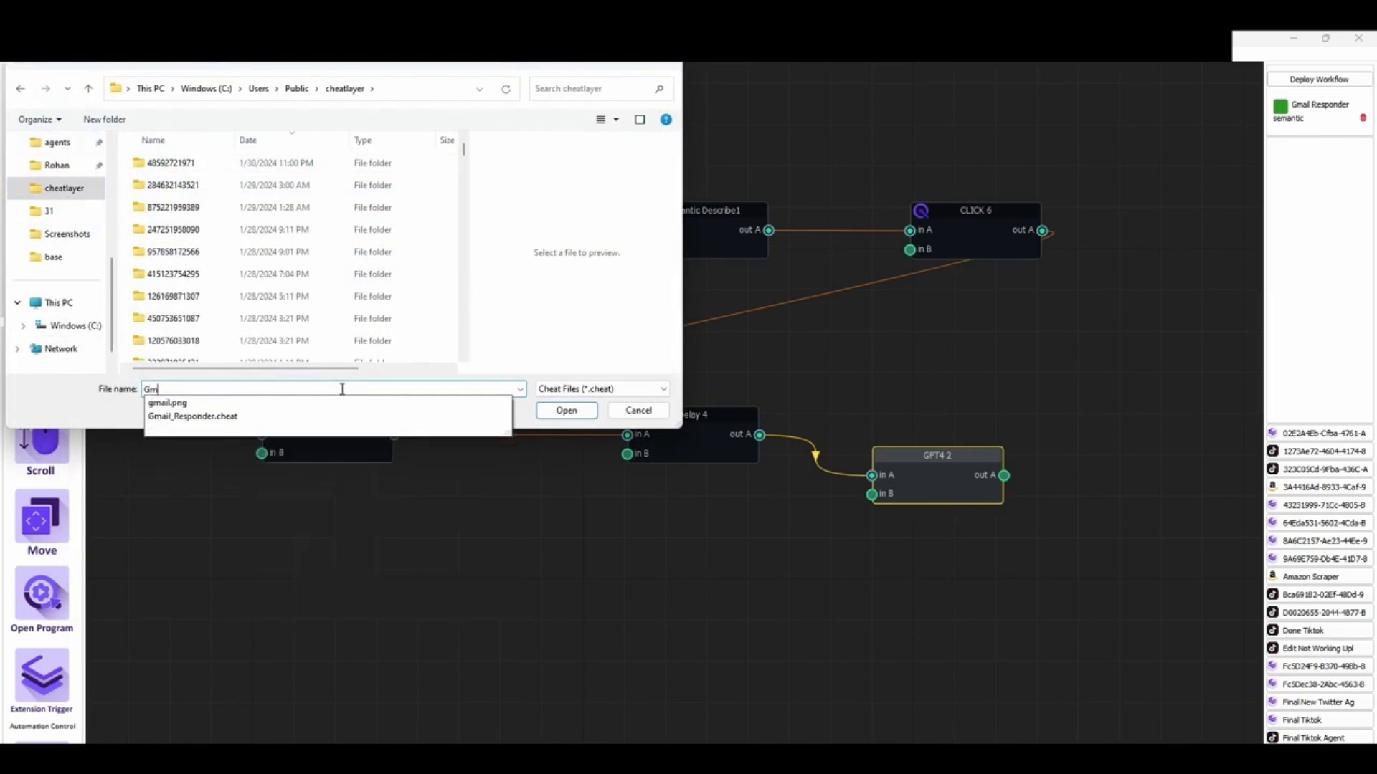
{"action": "key", "text": "Down"}
{"action": "key", "text": "Down"}
{"action": "key", "text": "Return"}
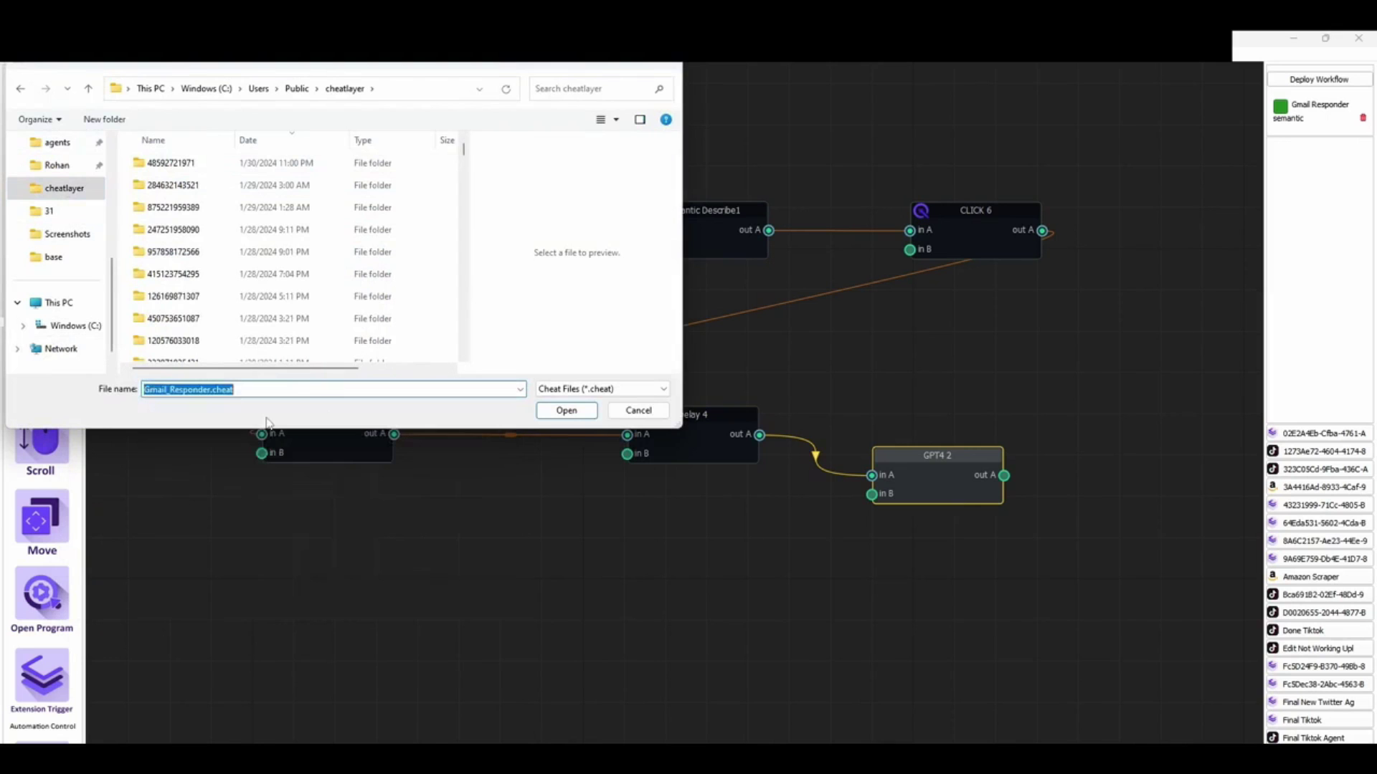
{"action": "left_click", "coordinate": [566, 411]}
{"action": "mouse_move", "coordinate": [942, 761]}
{"action": "left_click", "coordinate": [1041, 730]}
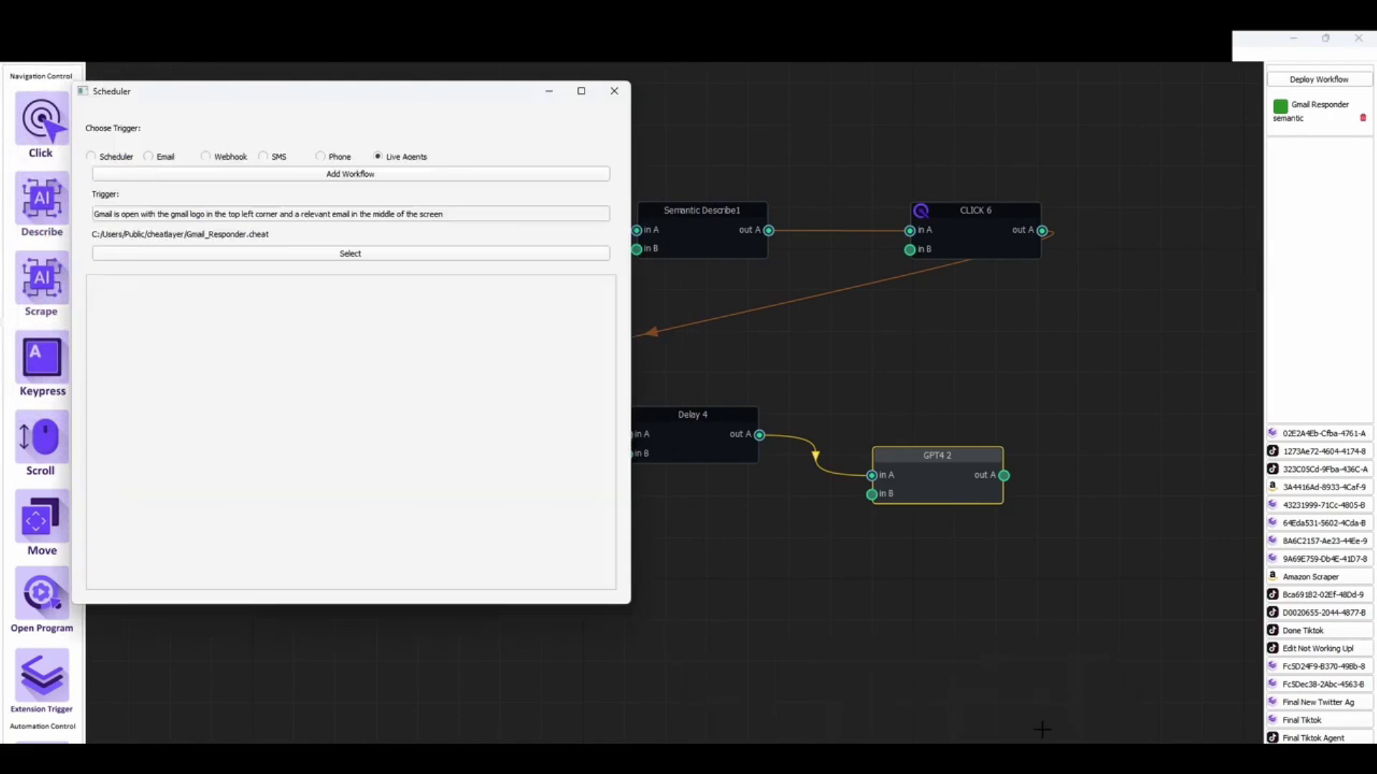
{"action": "left_click", "coordinate": [339, 174]}
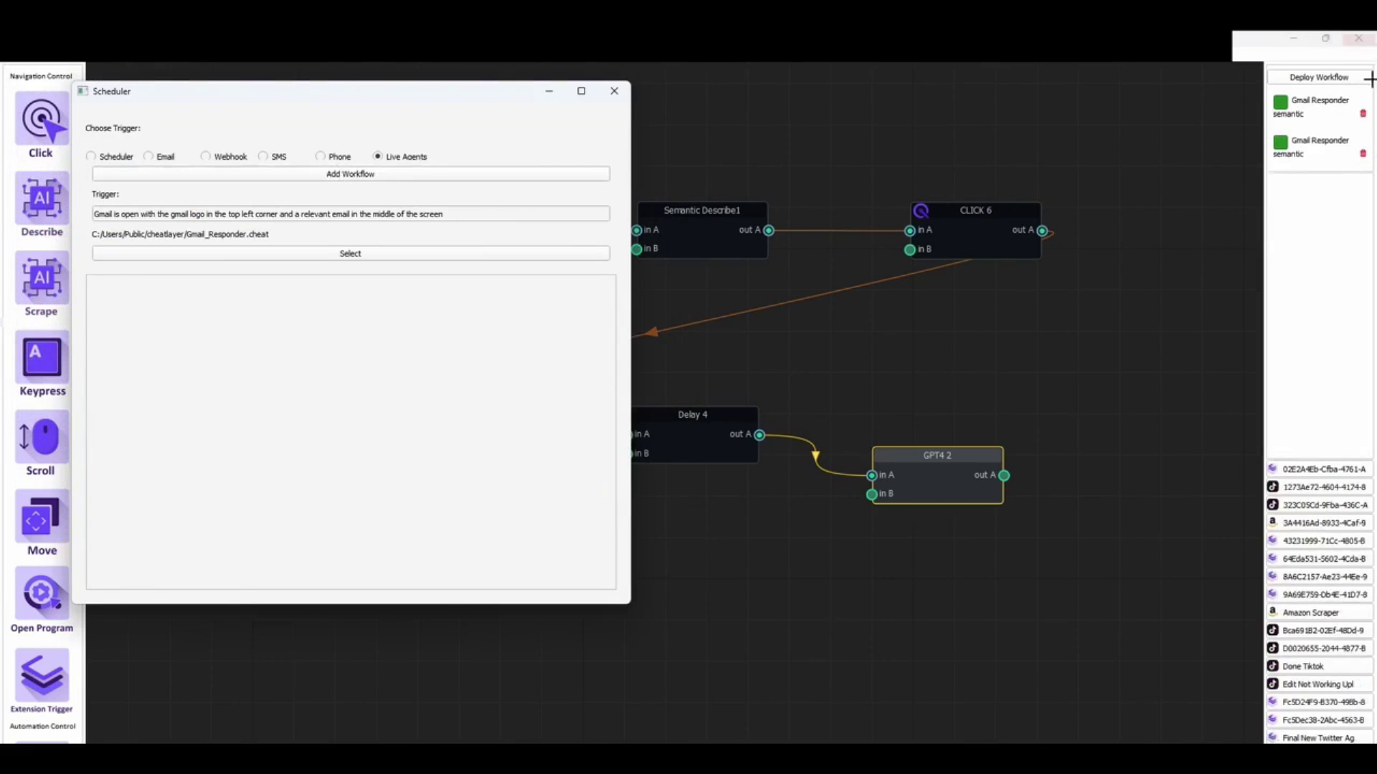
{"action": "left_click", "coordinate": [549, 91]}
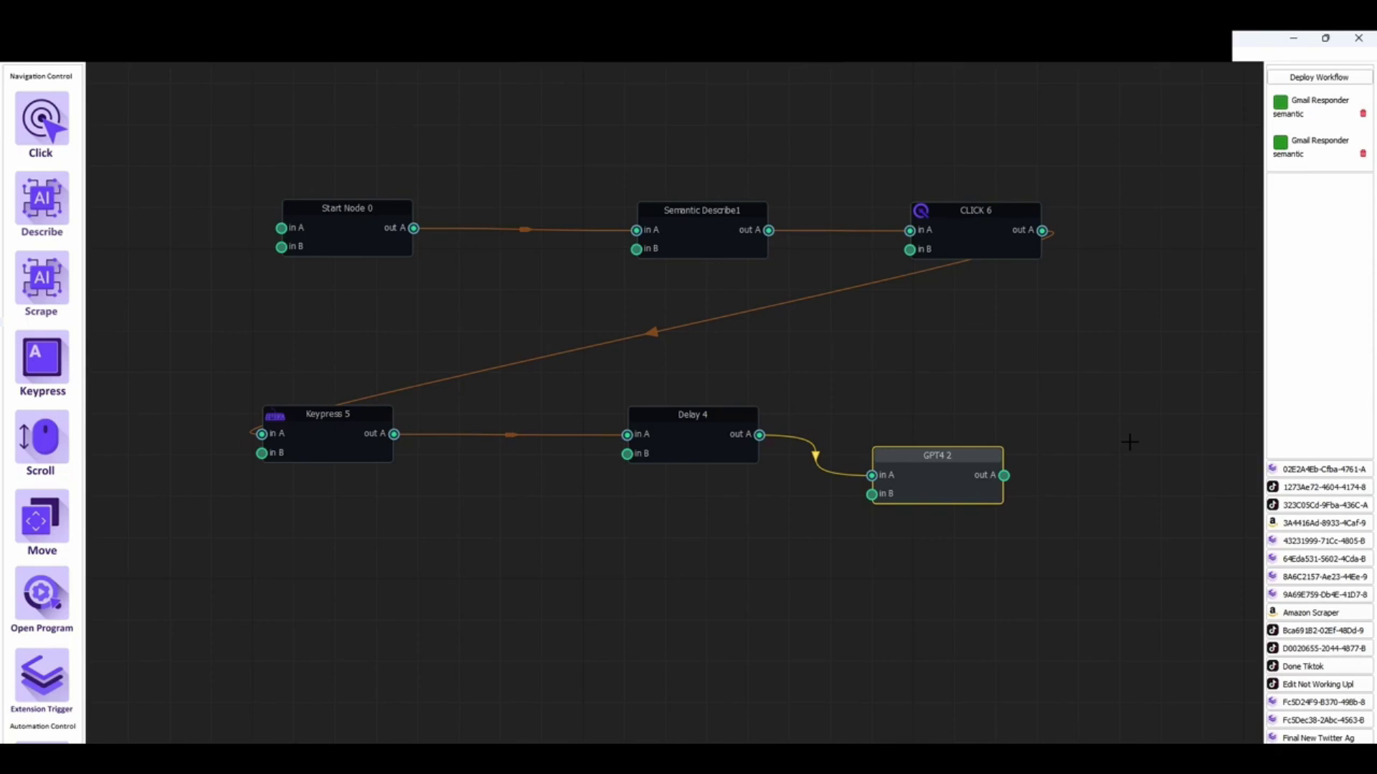
Delete the second Gmail Responder entry from the Deploy Workflow list
{"action": "left_click", "coordinate": [783, 391]}
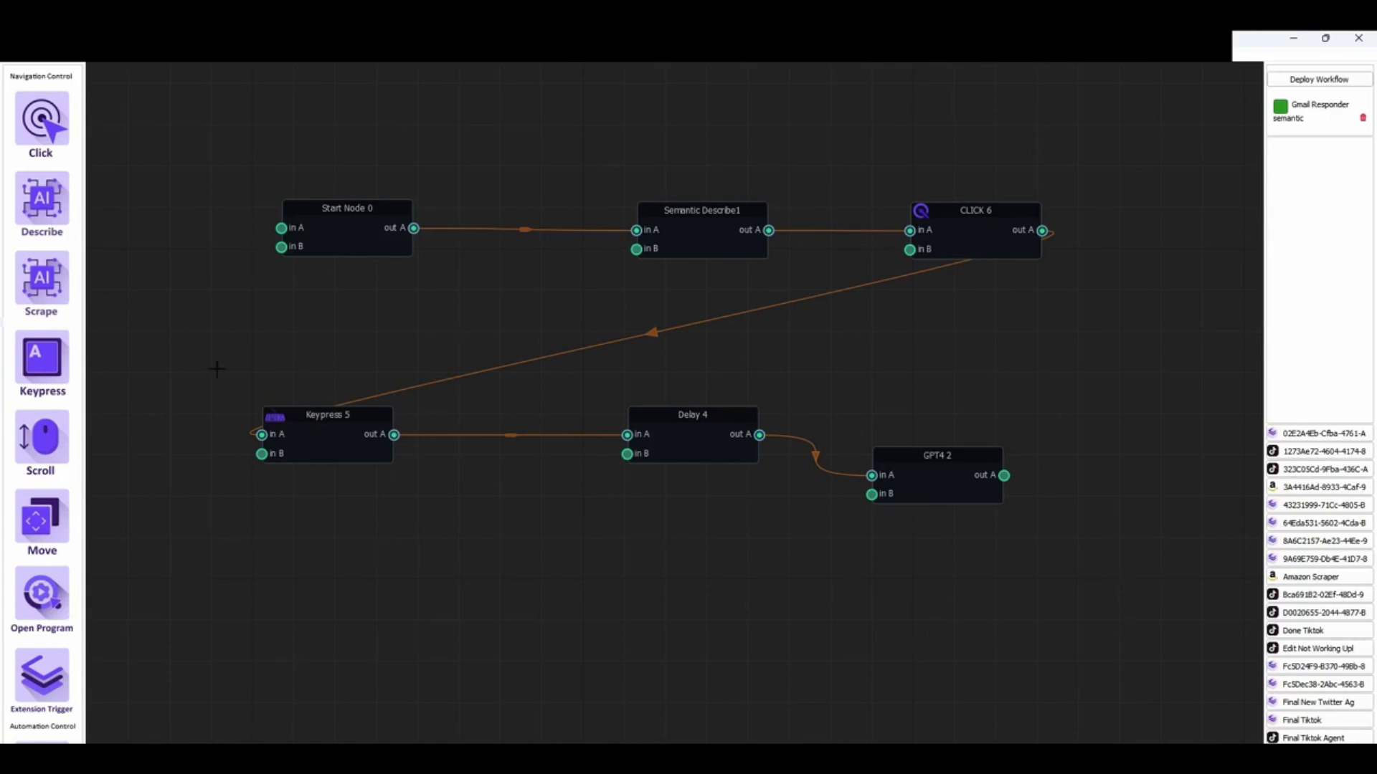
{"action": "scroll", "coordinate": [8, 375], "scroll_direction": "down", "scroll_amount": 2}
{"action": "scroll", "coordinate": [24, 441], "scroll_direction": "up", "scroll_amount": 2}
View the Semantic Describe1, CLICK 6, Keypress 5 and Delay 4 nodes in the Properties Bin
{"action": "double_click", "coordinate": [702, 210]}
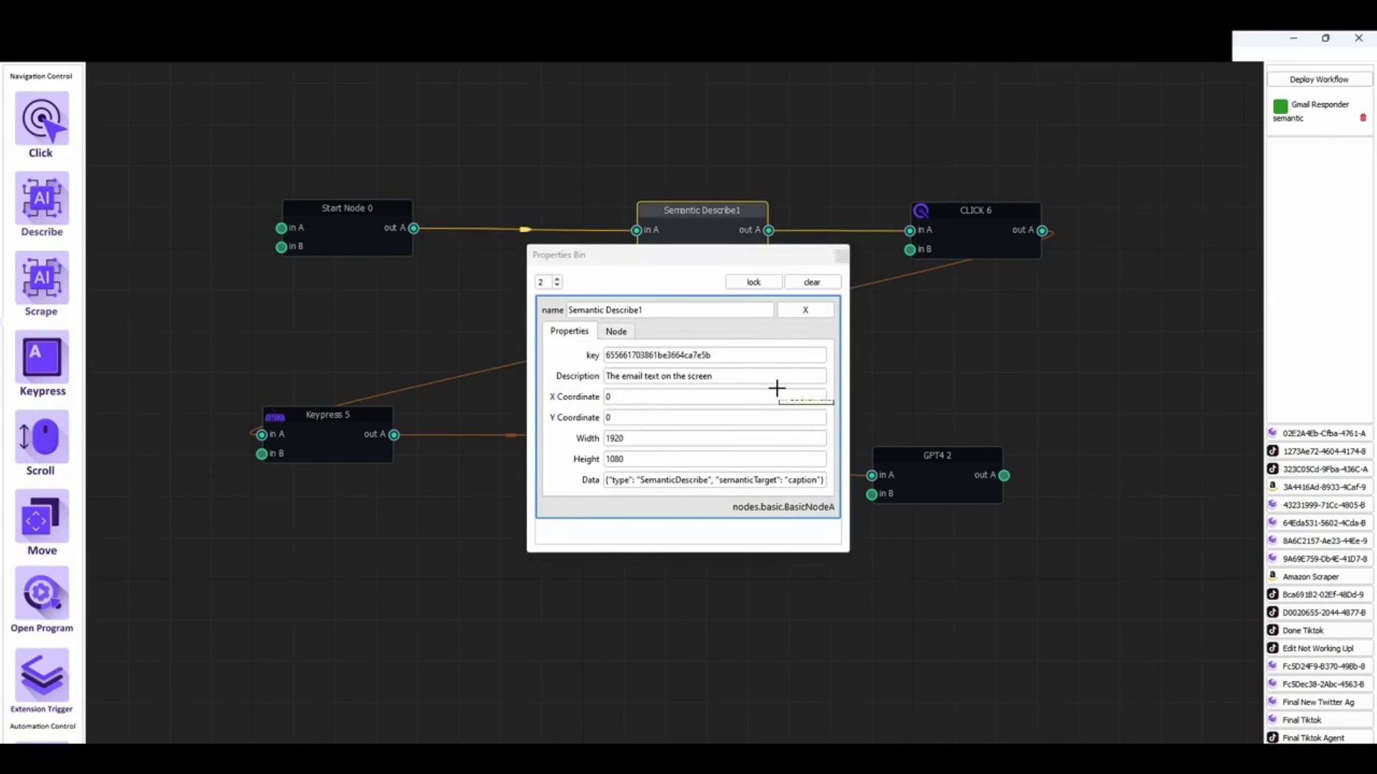
{"action": "left_click", "coordinate": [841, 255]}
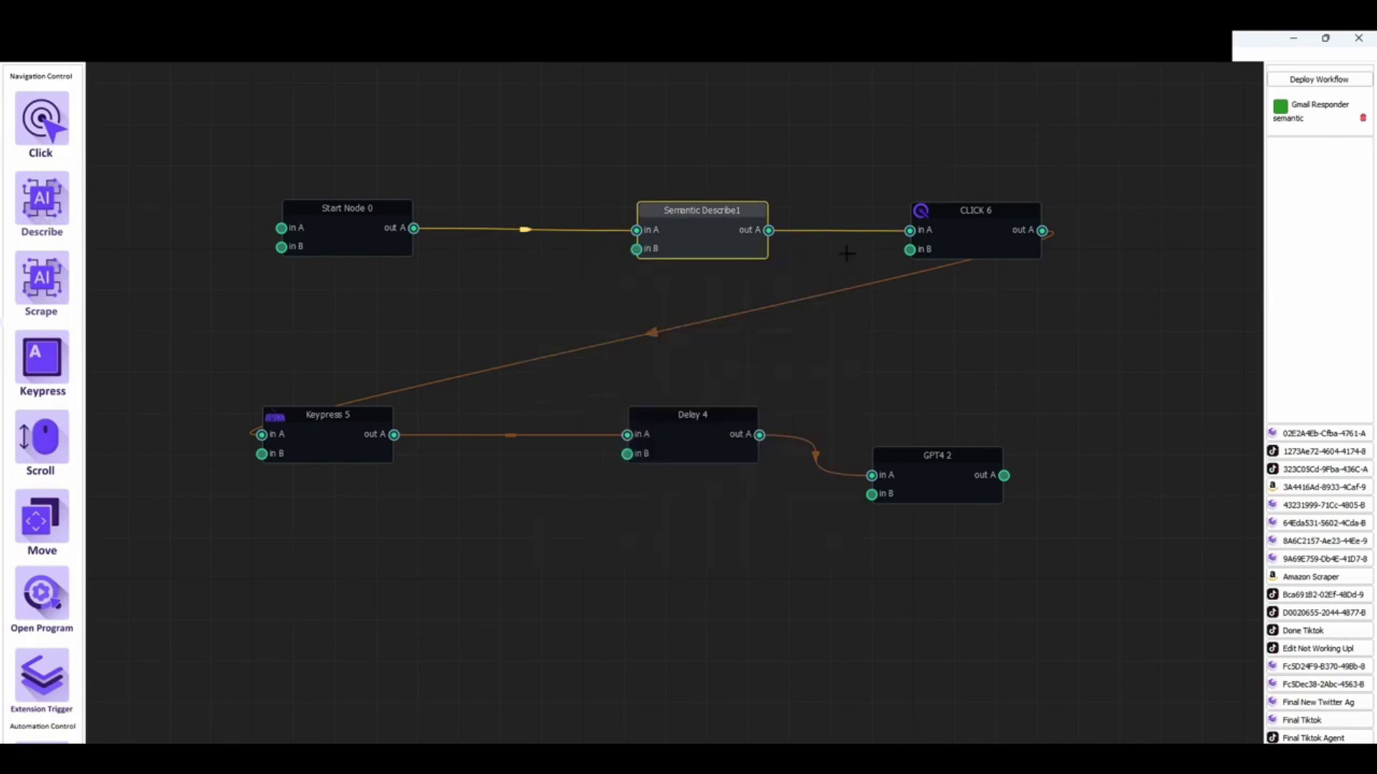
{"action": "double_click", "coordinate": [983, 231]}
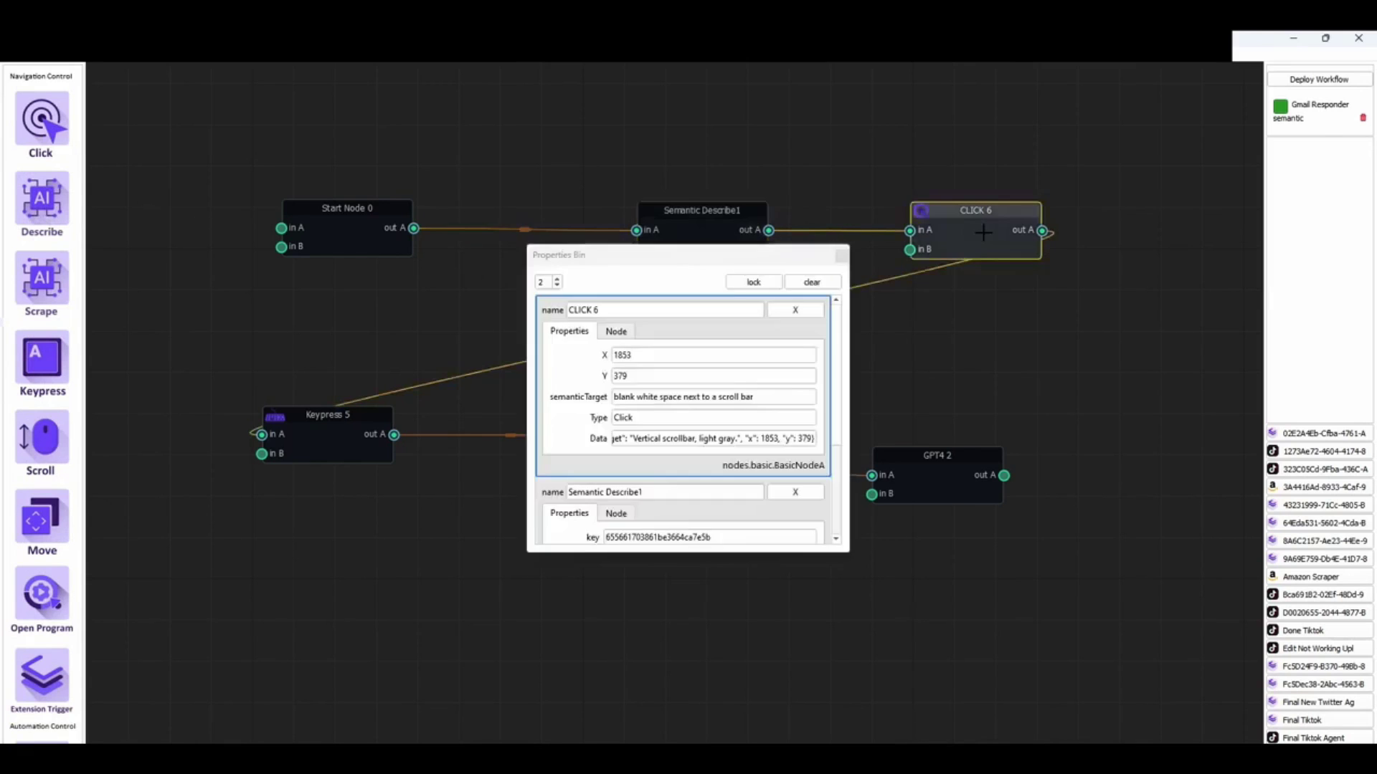
{"action": "left_click", "coordinate": [841, 255]}
{"action": "double_click", "coordinate": [327, 434]}
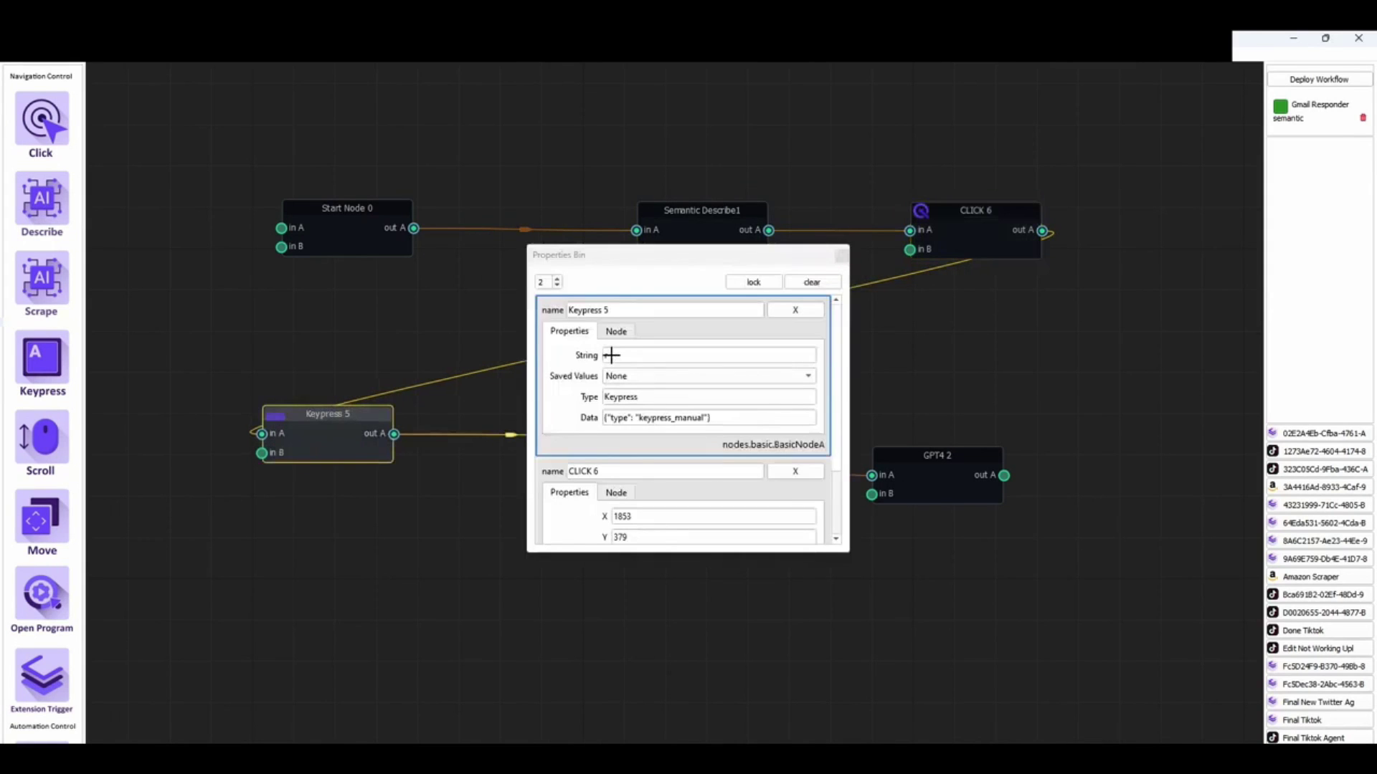
{"action": "left_click", "coordinate": [841, 255]}
{"action": "double_click", "coordinate": [689, 454]}
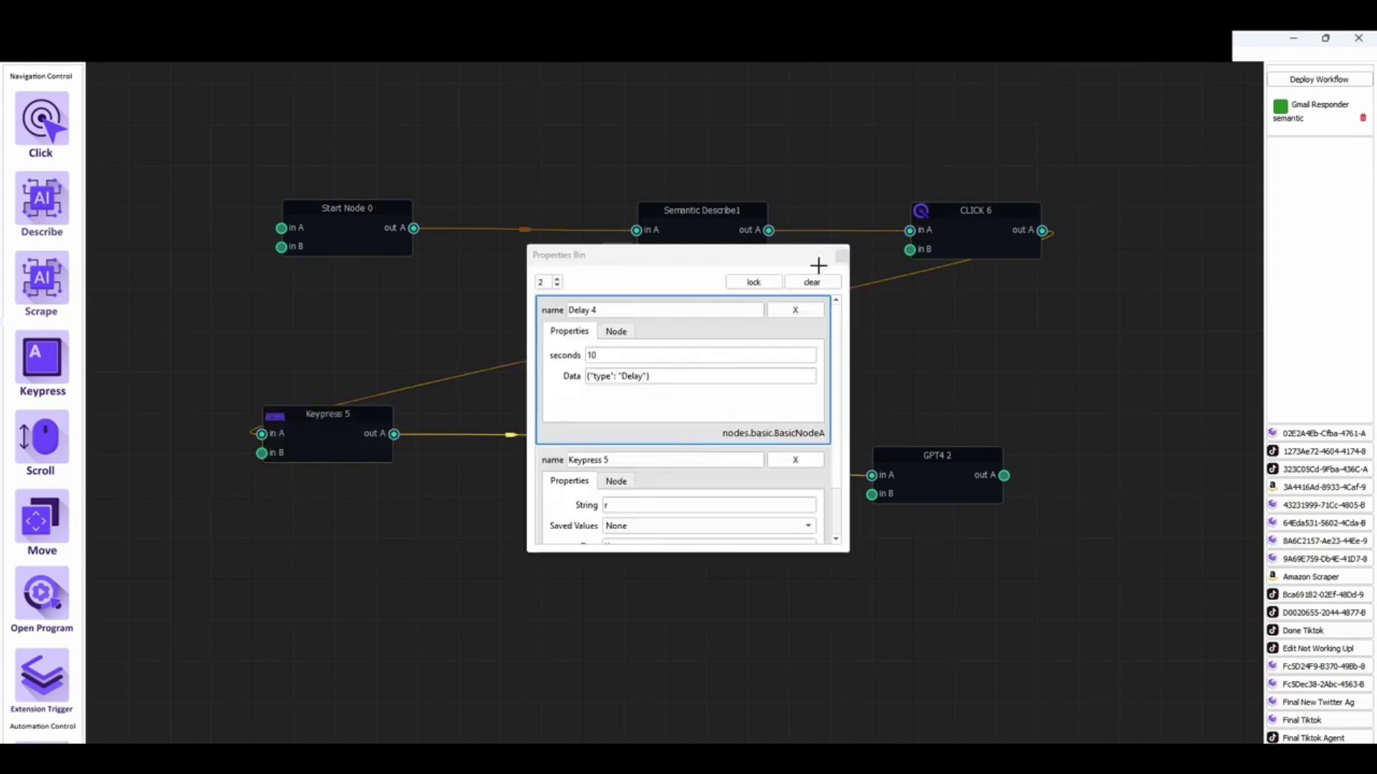
{"action": "left_click", "coordinate": [841, 255]}
Open the GPT4 2 node and highlight parts of its email-reply prompt
{"action": "double_click", "coordinate": [935, 474]}
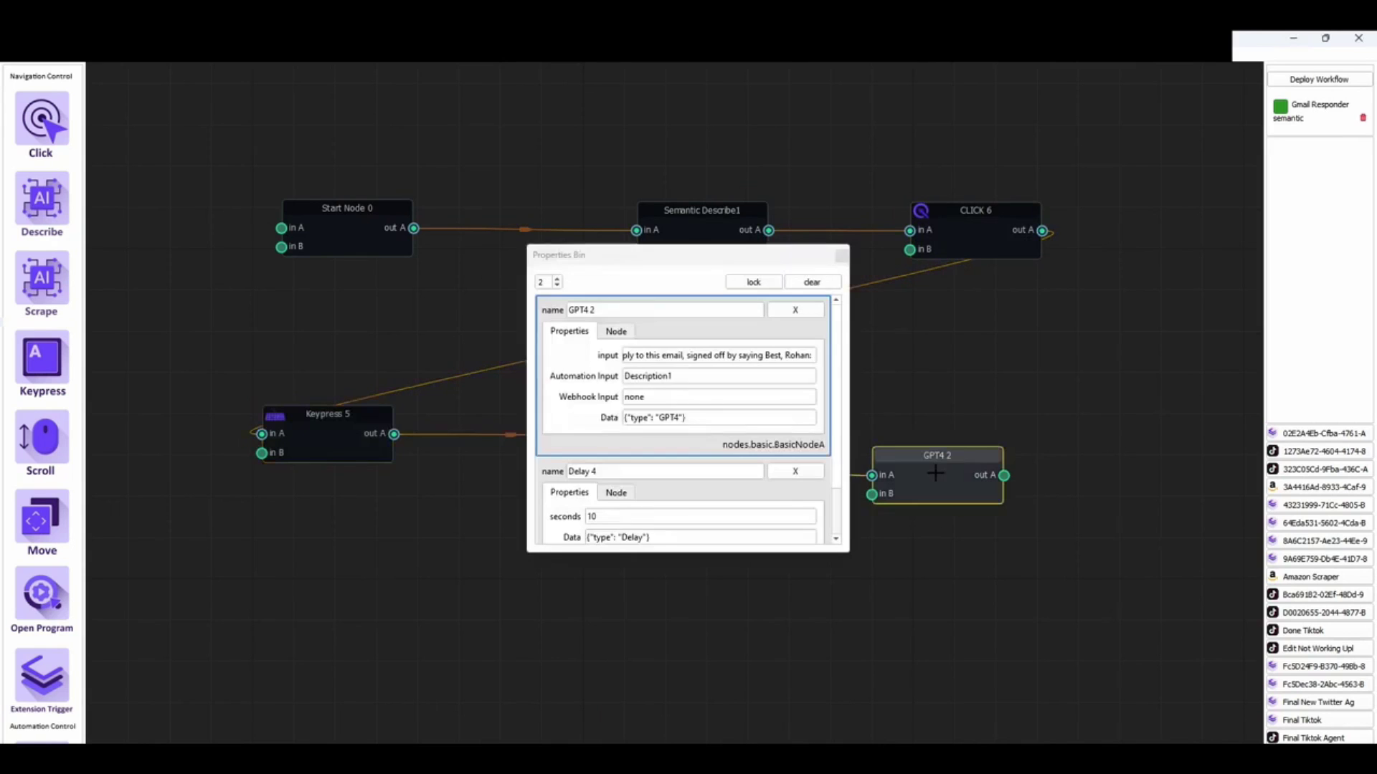
{"action": "left_click_drag", "start_coordinate": [761, 354], "coordinate": [647, 349]}
{"action": "left_click", "coordinate": [647, 351]}
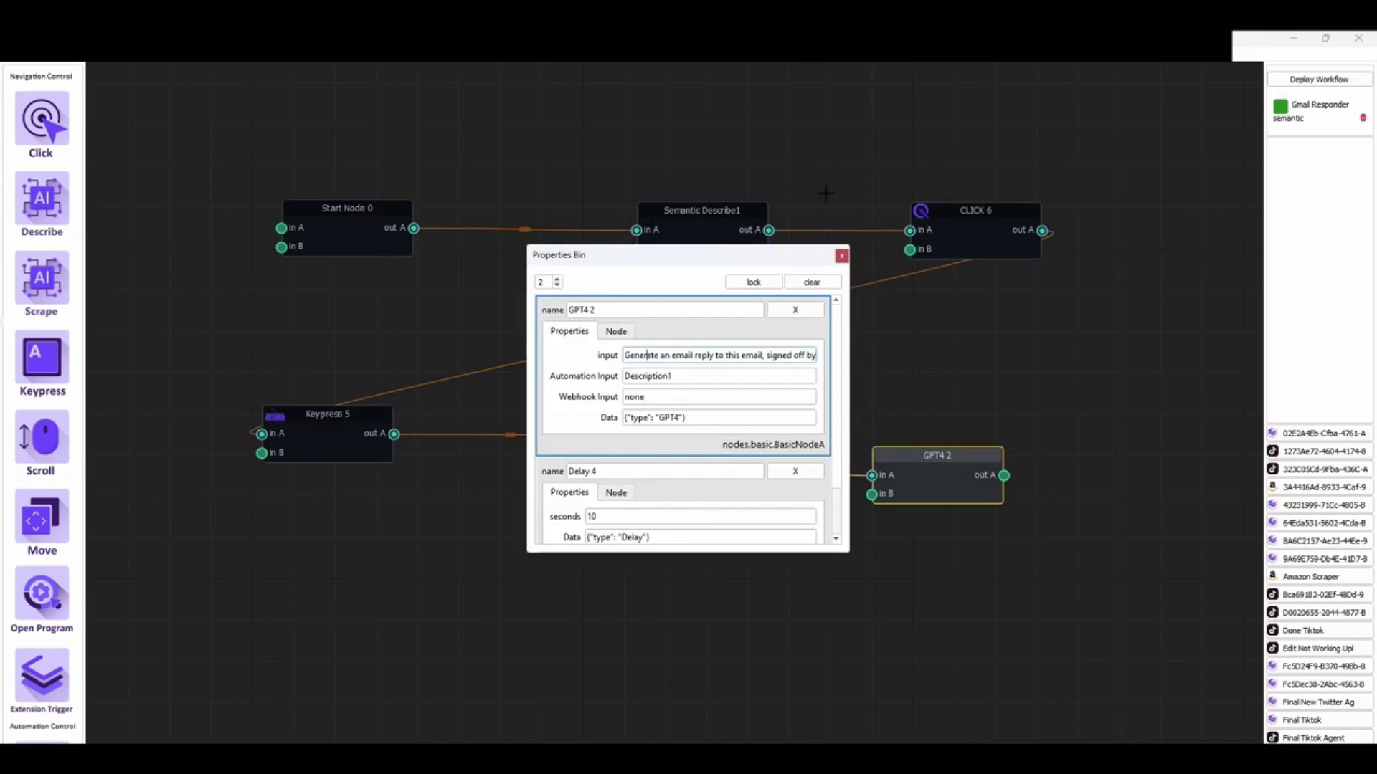
{"action": "left_click_drag", "start_coordinate": [728, 353], "coordinate": [829, 353]}
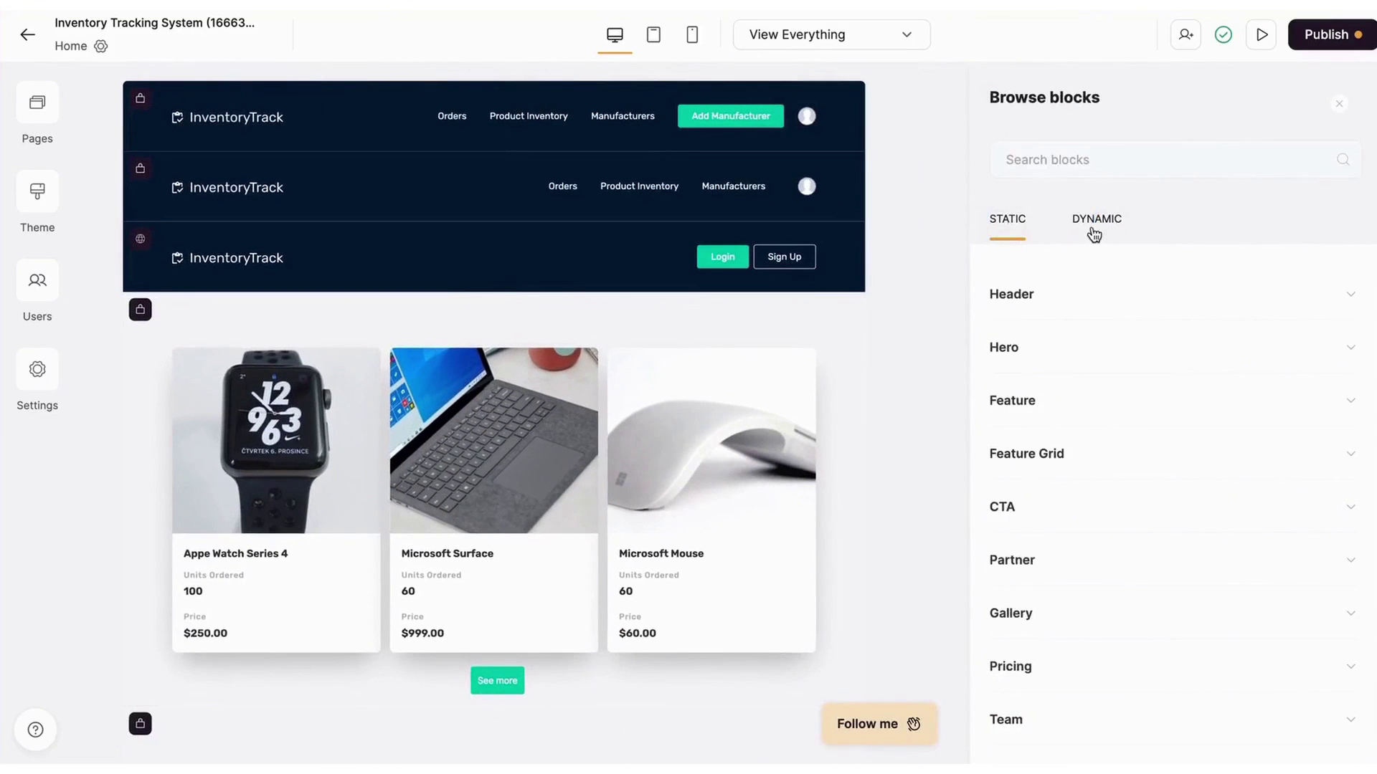
Add the video hero section and the 30 Days Free Trial call-to-action to the Home page
{"action": "left_click", "coordinate": [1066, 359]}
{"action": "left_click", "coordinate": [1080, 374]}
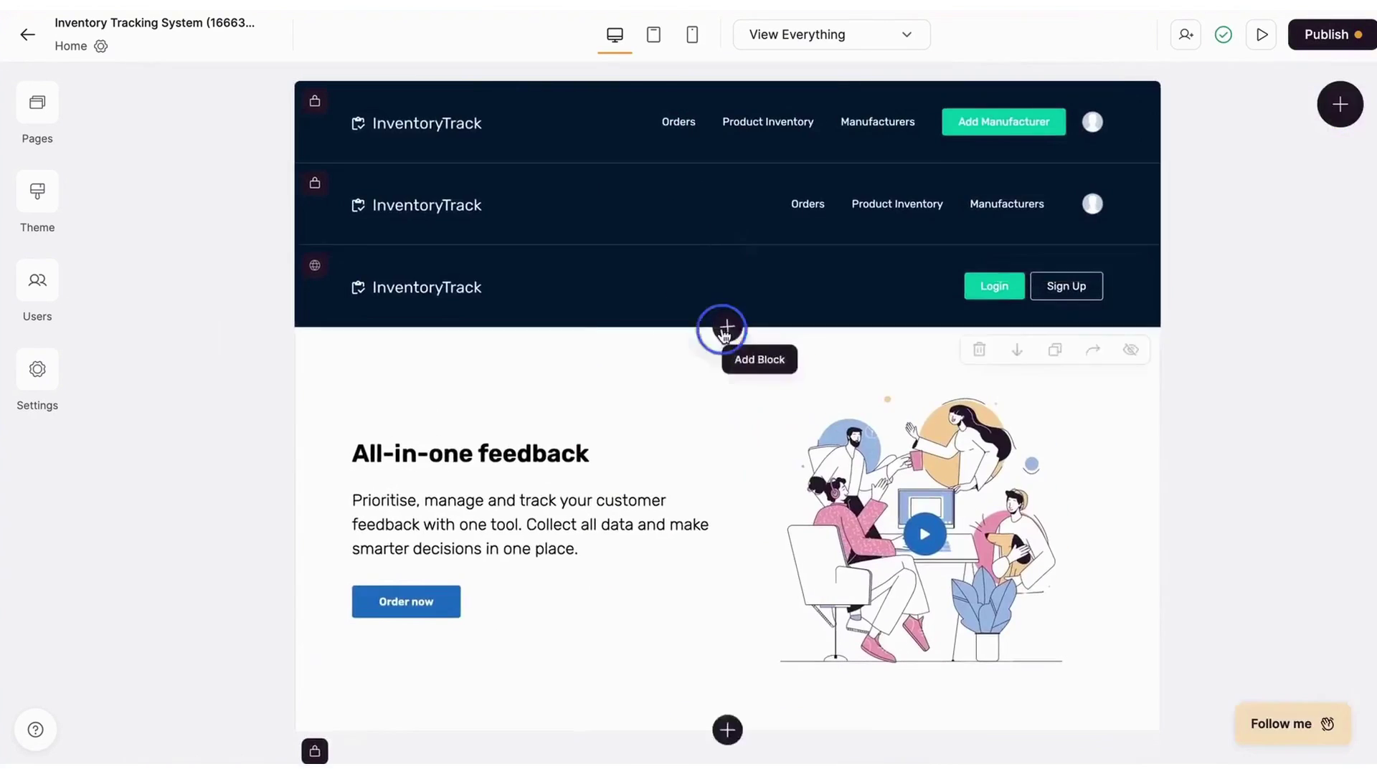
{"action": "left_click", "coordinate": [725, 322]}
{"action": "left_click", "coordinate": [1088, 505]}
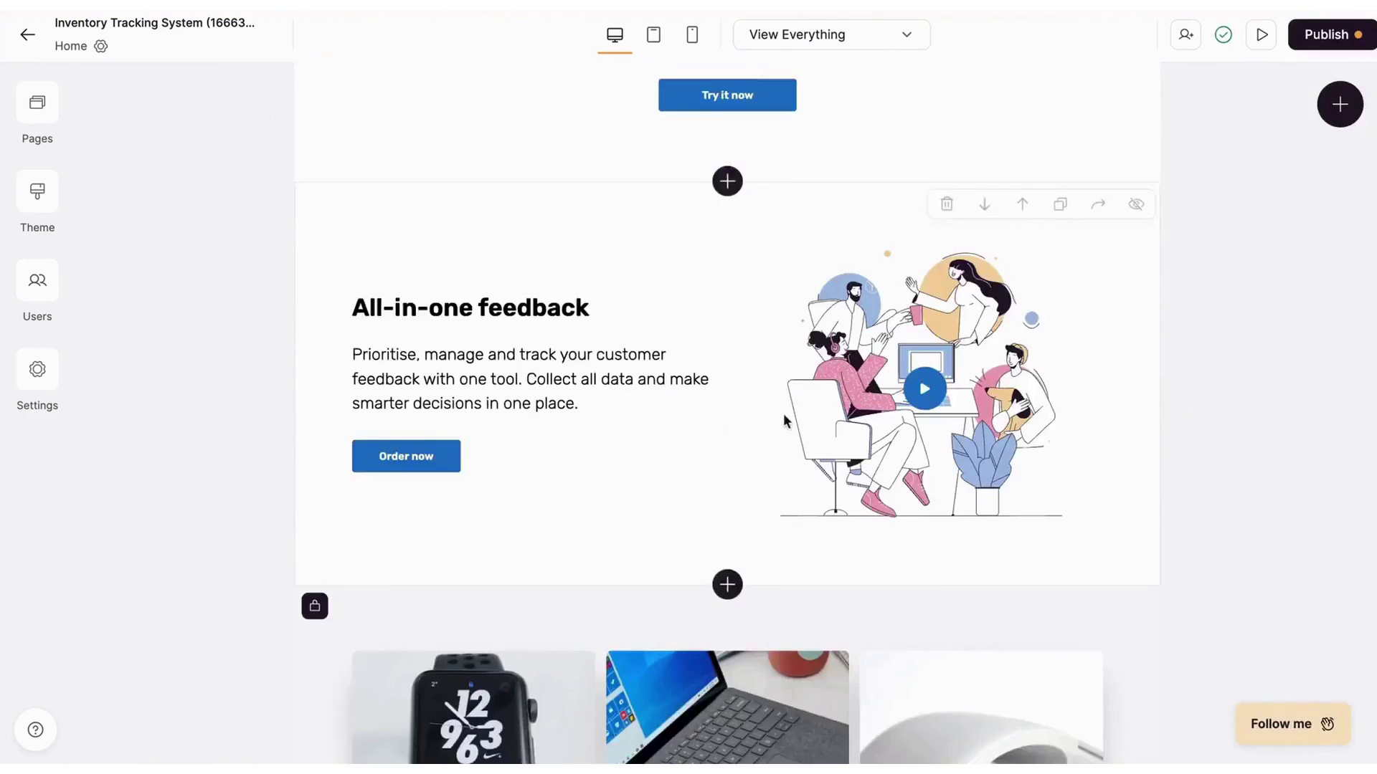
Insert a List block from the Dynamic blocks tab below the feedback section
{"action": "left_click", "coordinate": [1113, 493]}
{"action": "scroll", "coordinate": [1113, 493], "scroll_direction": "down", "scroll_amount": 1}
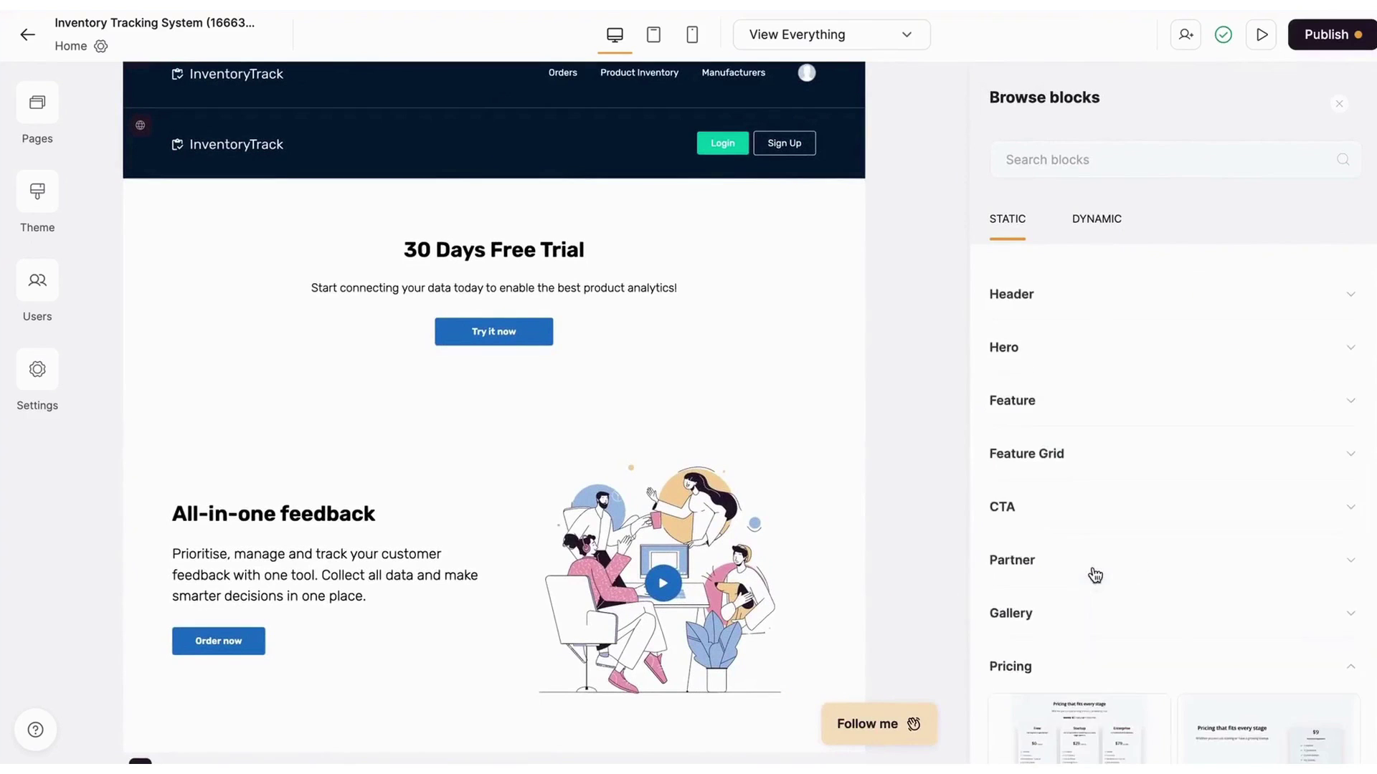
{"action": "left_click", "coordinate": [404, 553]}
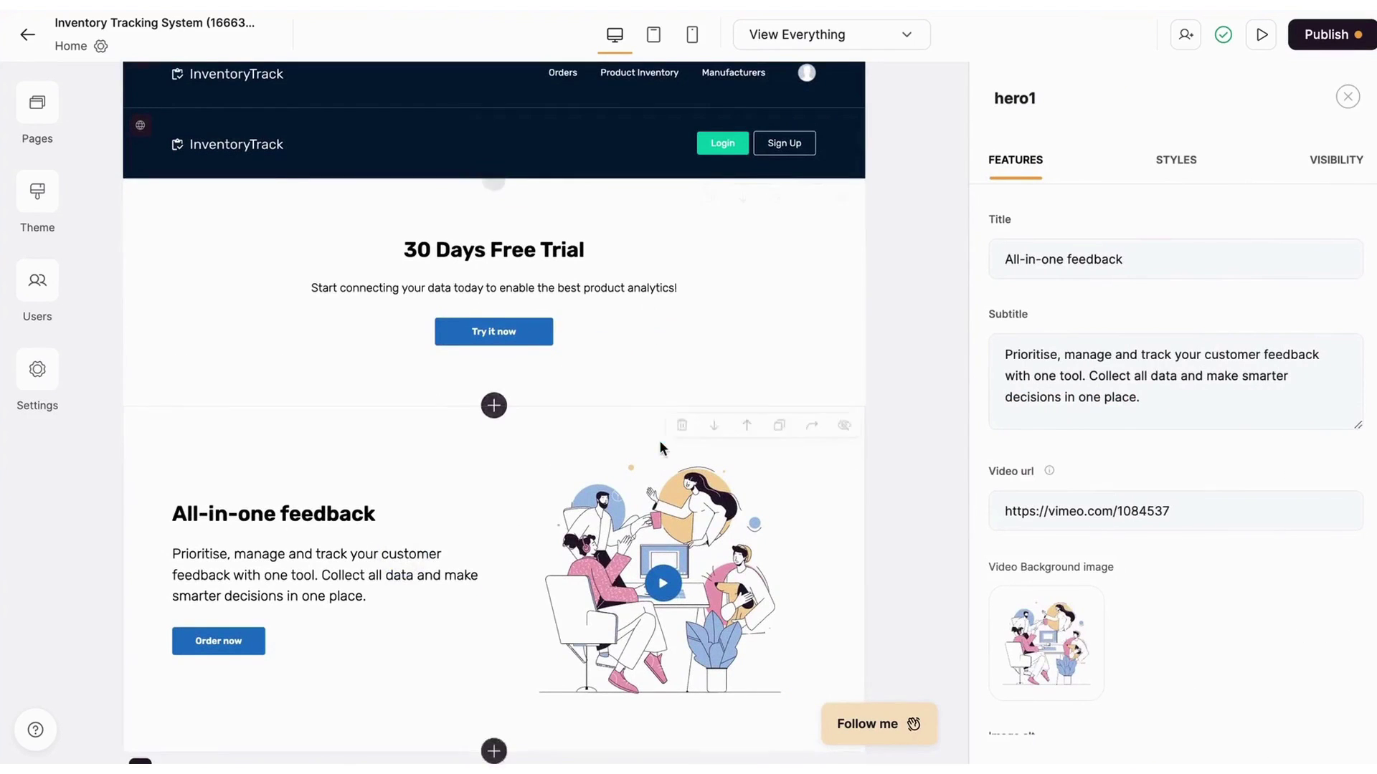
{"action": "scroll", "coordinate": [488, 416], "scroll_direction": "down", "scroll_amount": 1}
{"action": "left_click", "coordinate": [493, 340]}
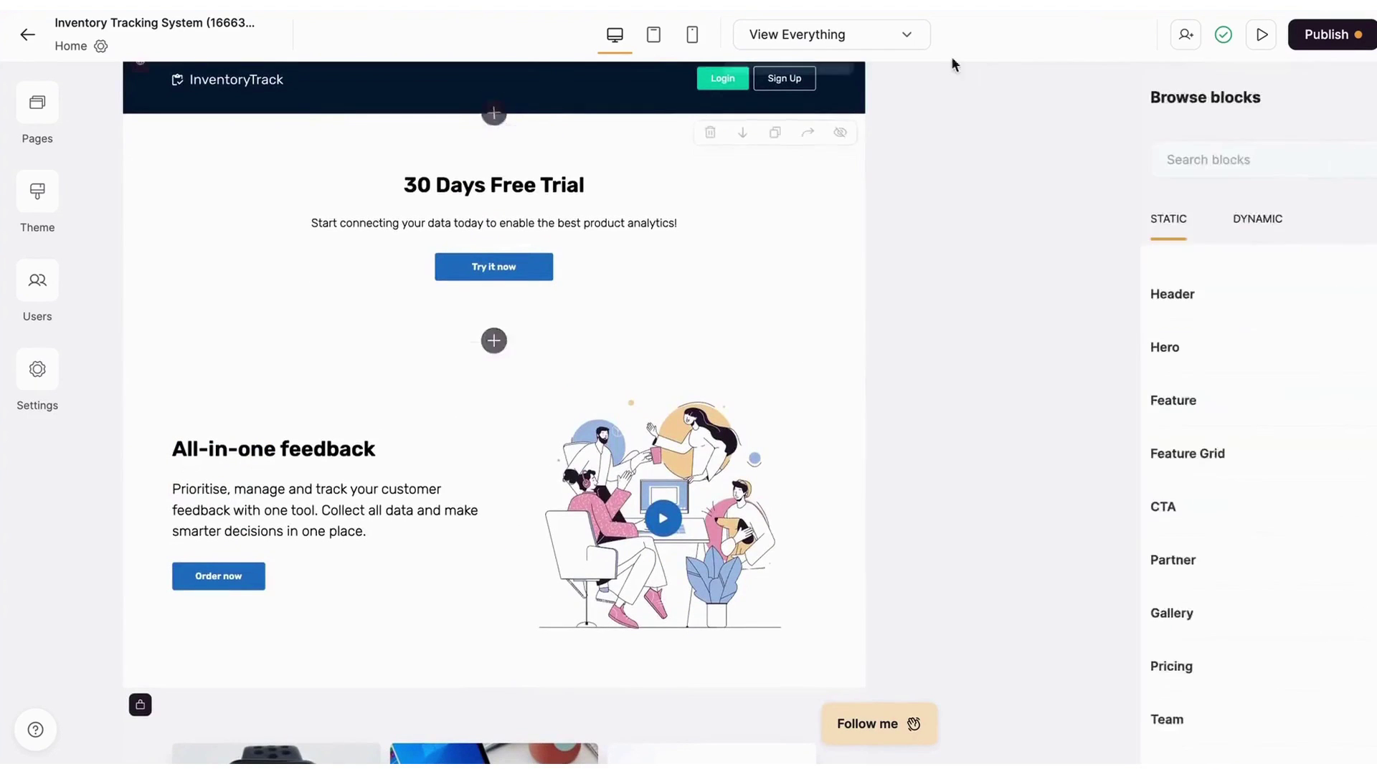
{"action": "left_click", "coordinate": [1094, 219]}
{"action": "scroll", "coordinate": [1110, 330], "scroll_direction": "down", "scroll_amount": 1}
{"action": "left_click", "coordinate": [1116, 391]}
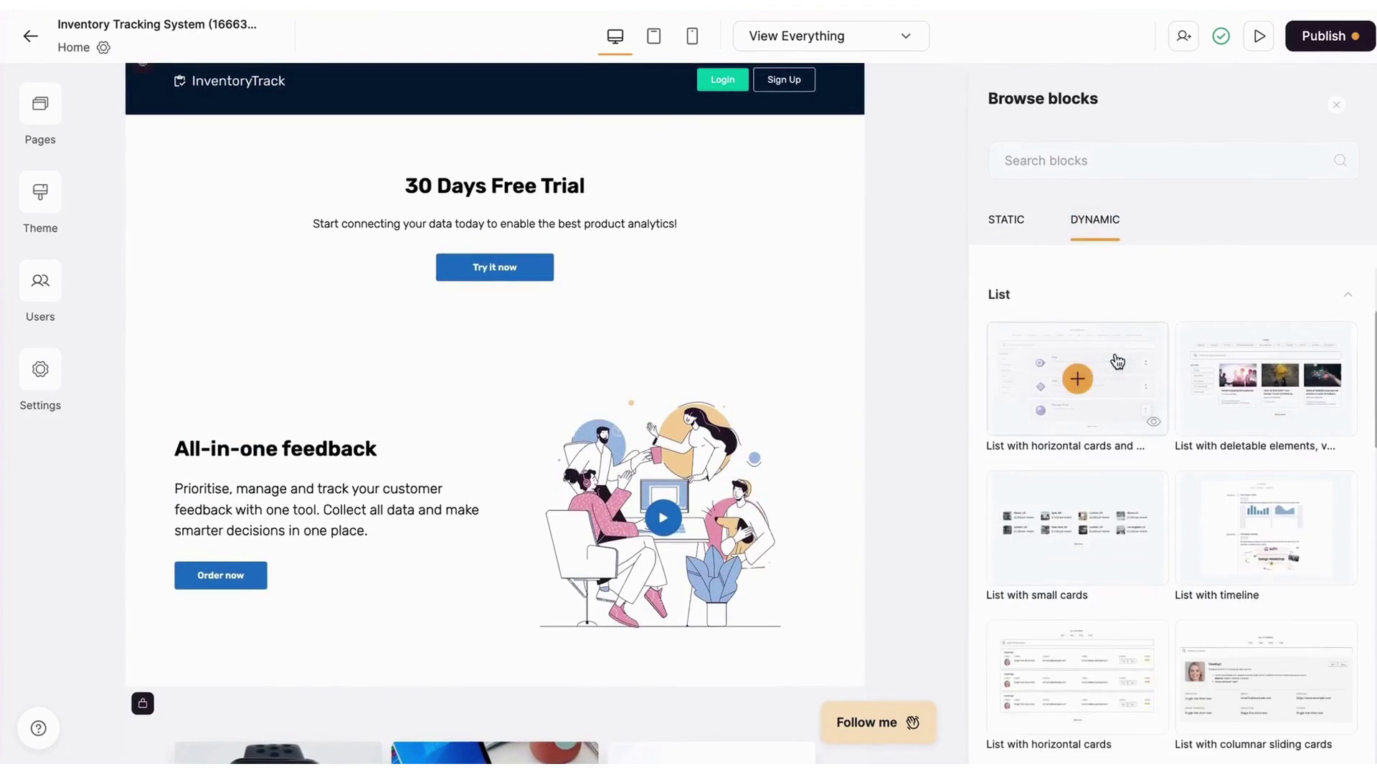
{"action": "scroll", "coordinate": [1115, 372], "scroll_direction": "down", "scroll_amount": 4}
{"action": "left_click", "coordinate": [1116, 400]}
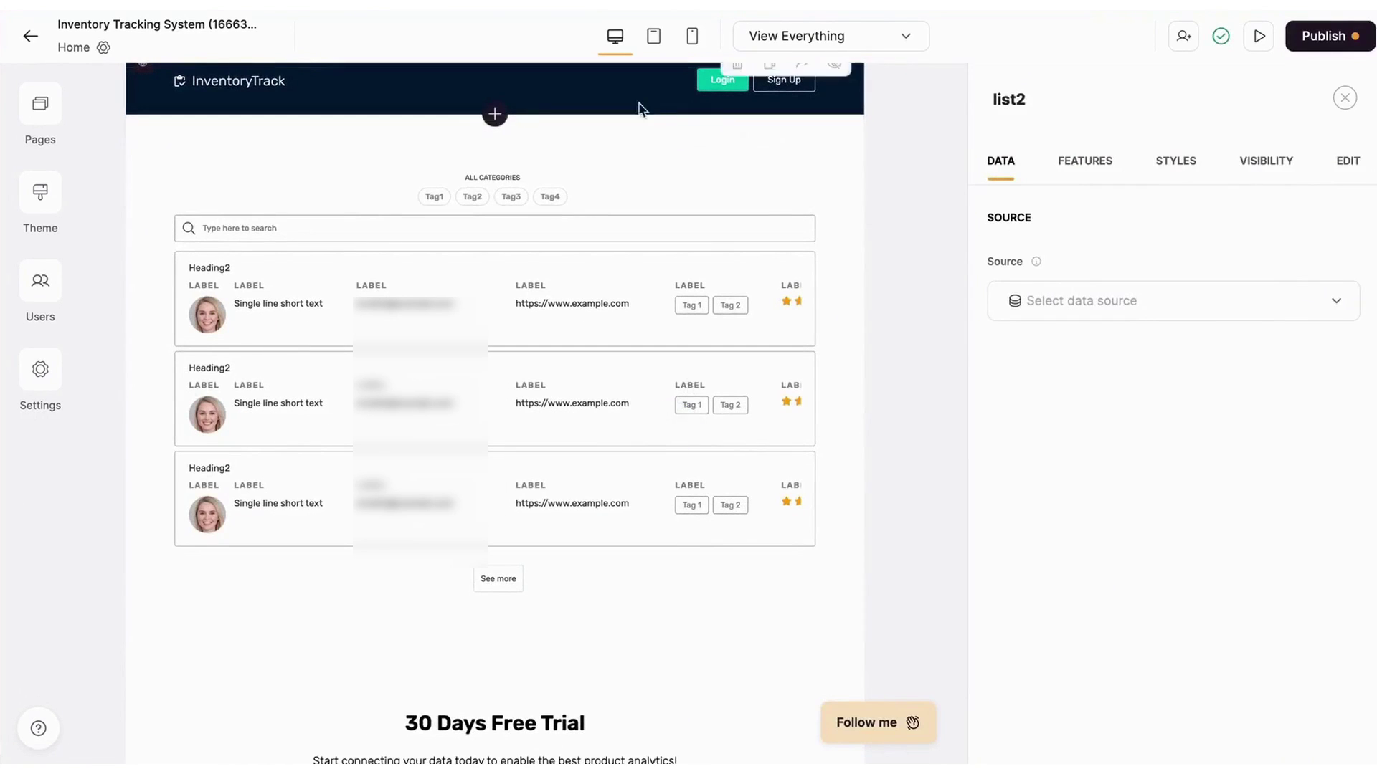
Browse the dynamic blocks again, then duplicate the All-in-one feedback section
{"action": "left_click", "coordinate": [495, 115]}
{"action": "left_click", "coordinate": [1104, 221]}
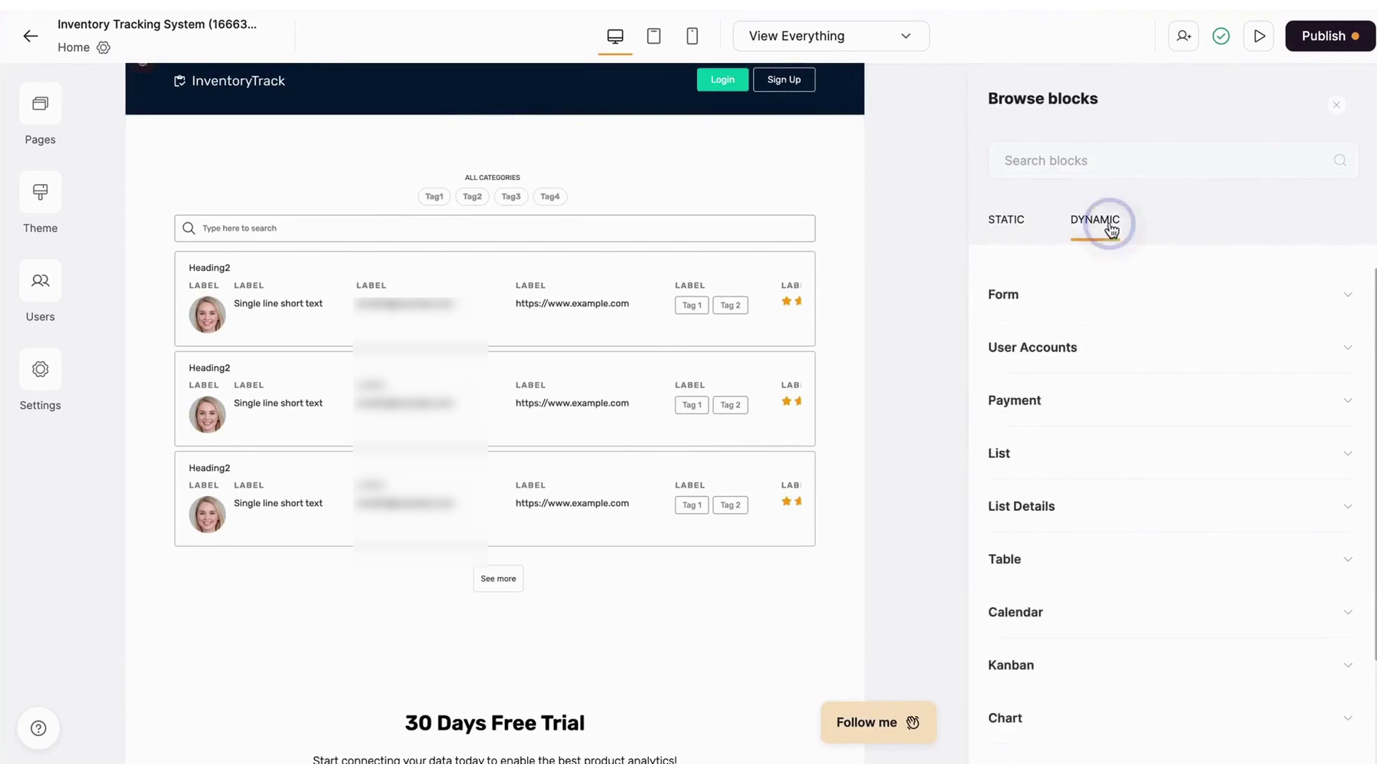
{"action": "scroll", "coordinate": [1119, 430], "scroll_direction": "down", "scroll_amount": 3}
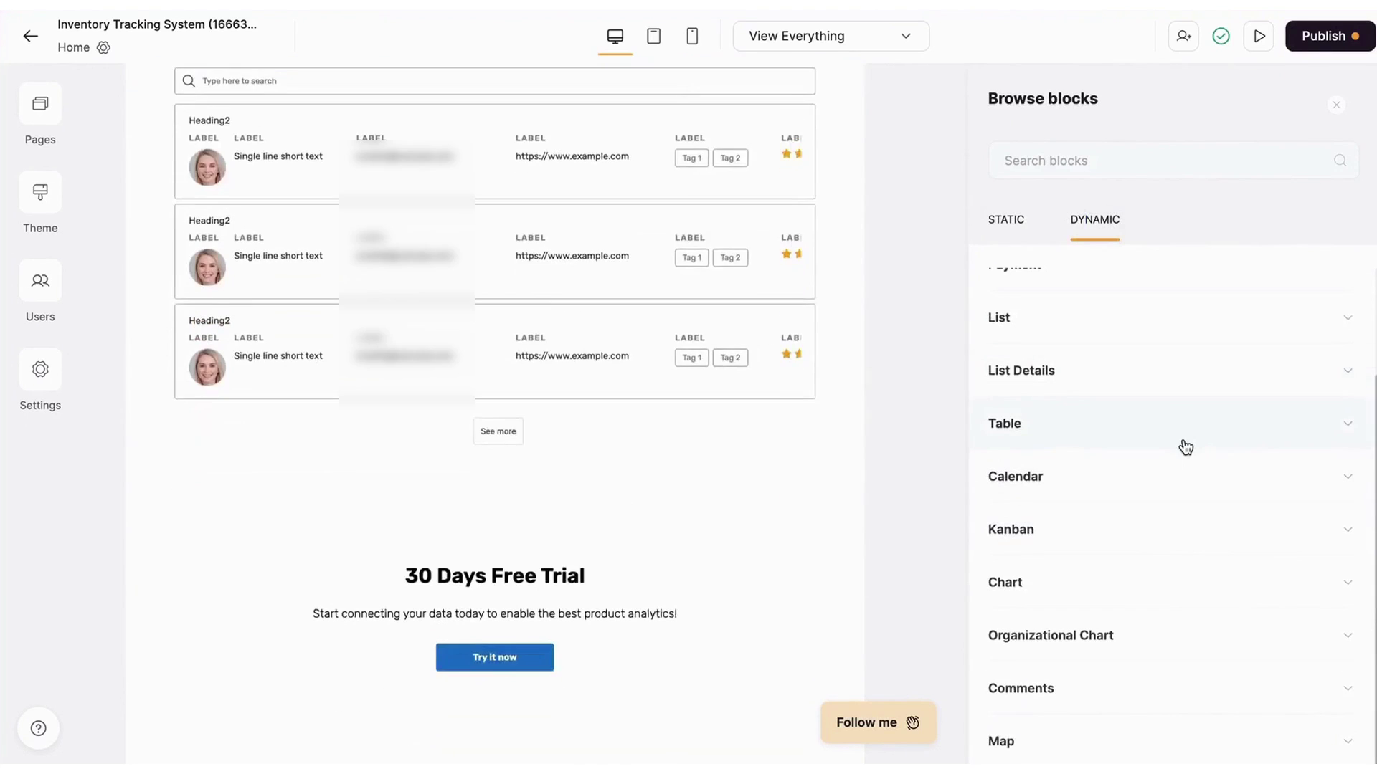
{"action": "scroll", "coordinate": [482, 363], "scroll_direction": "down", "scroll_amount": 10}
{"action": "left_click", "coordinate": [800, 459]}
{"action": "scroll", "coordinate": [773, 522], "scroll_direction": "up", "scroll_amount": 2}
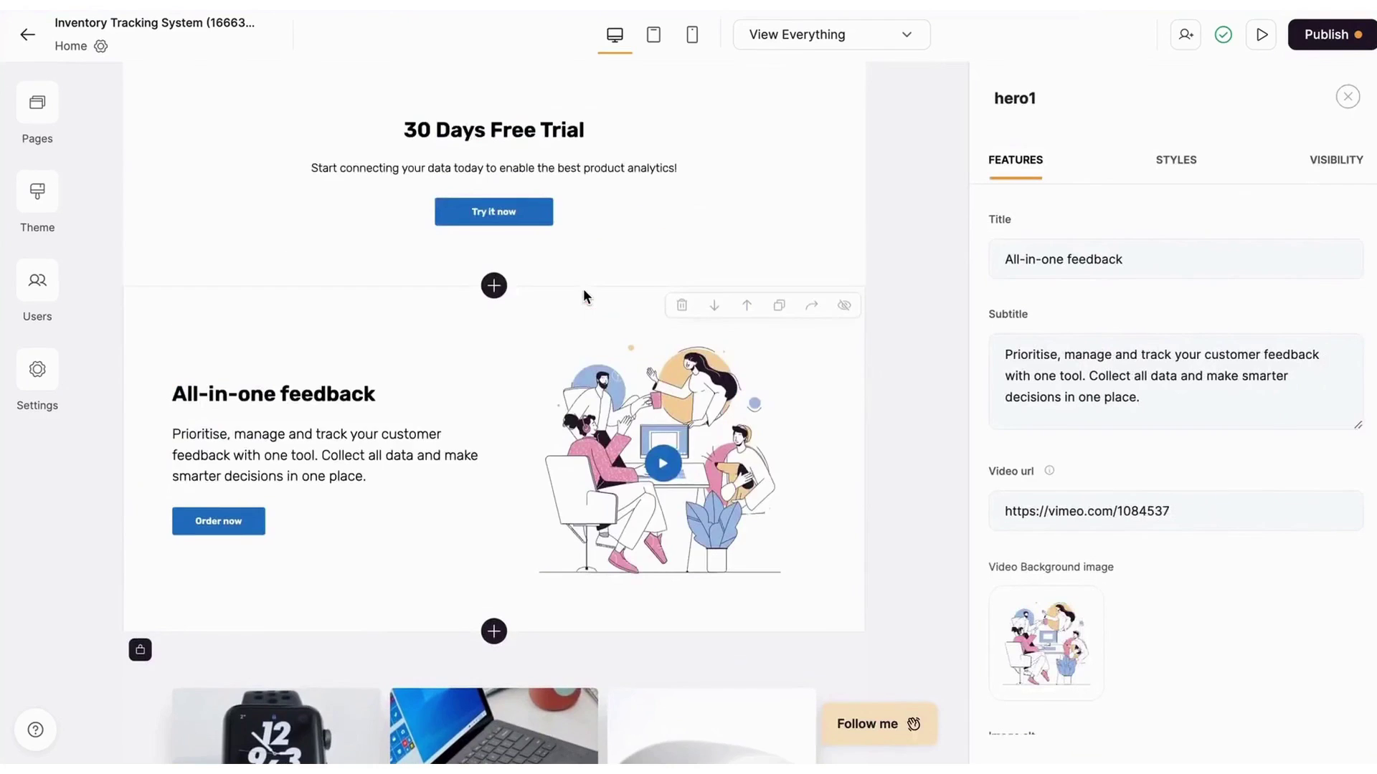
{"action": "left_click", "coordinate": [780, 299]}
Move a feedback section up, toggle its visibility off and on, and select the duplicate
{"action": "scroll", "coordinate": [718, 135], "scroll_direction": "down", "scroll_amount": 1}
{"action": "left_click", "coordinate": [748, 99]}
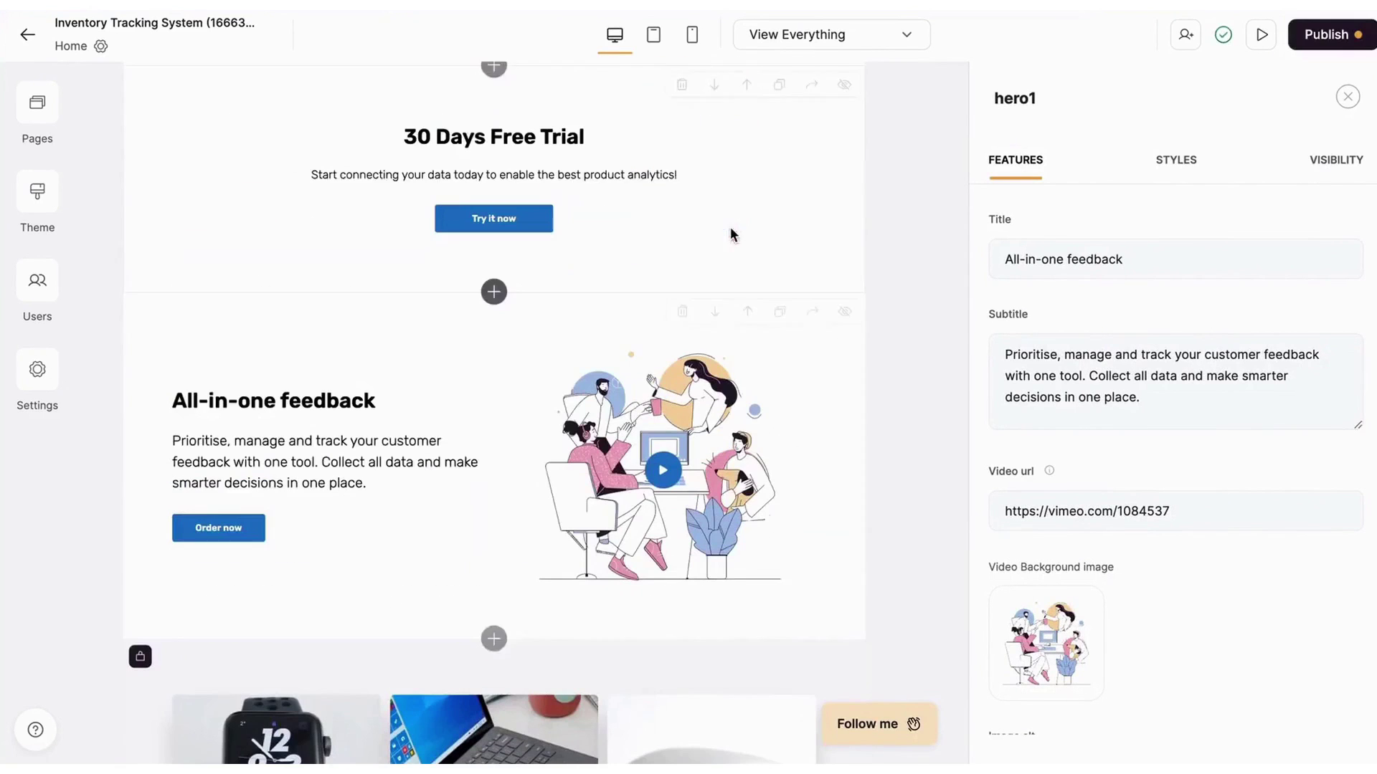
{"action": "left_click", "coordinate": [844, 314]}
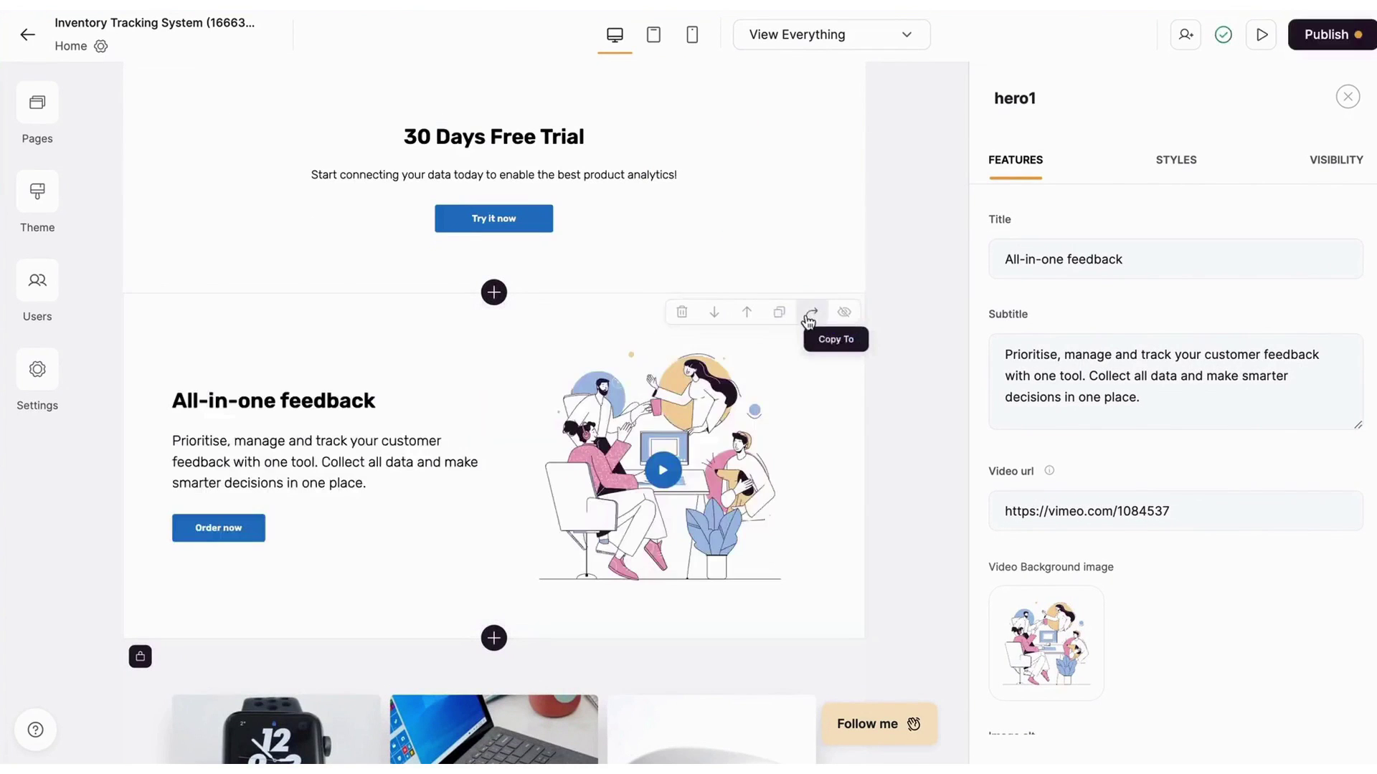
{"action": "left_click", "coordinate": [812, 312]}
{"action": "scroll", "coordinate": [706, 402], "scroll_direction": "down", "scroll_amount": 2}
{"action": "left_click", "coordinate": [497, 410]}
{"action": "left_click", "coordinate": [497, 410]}
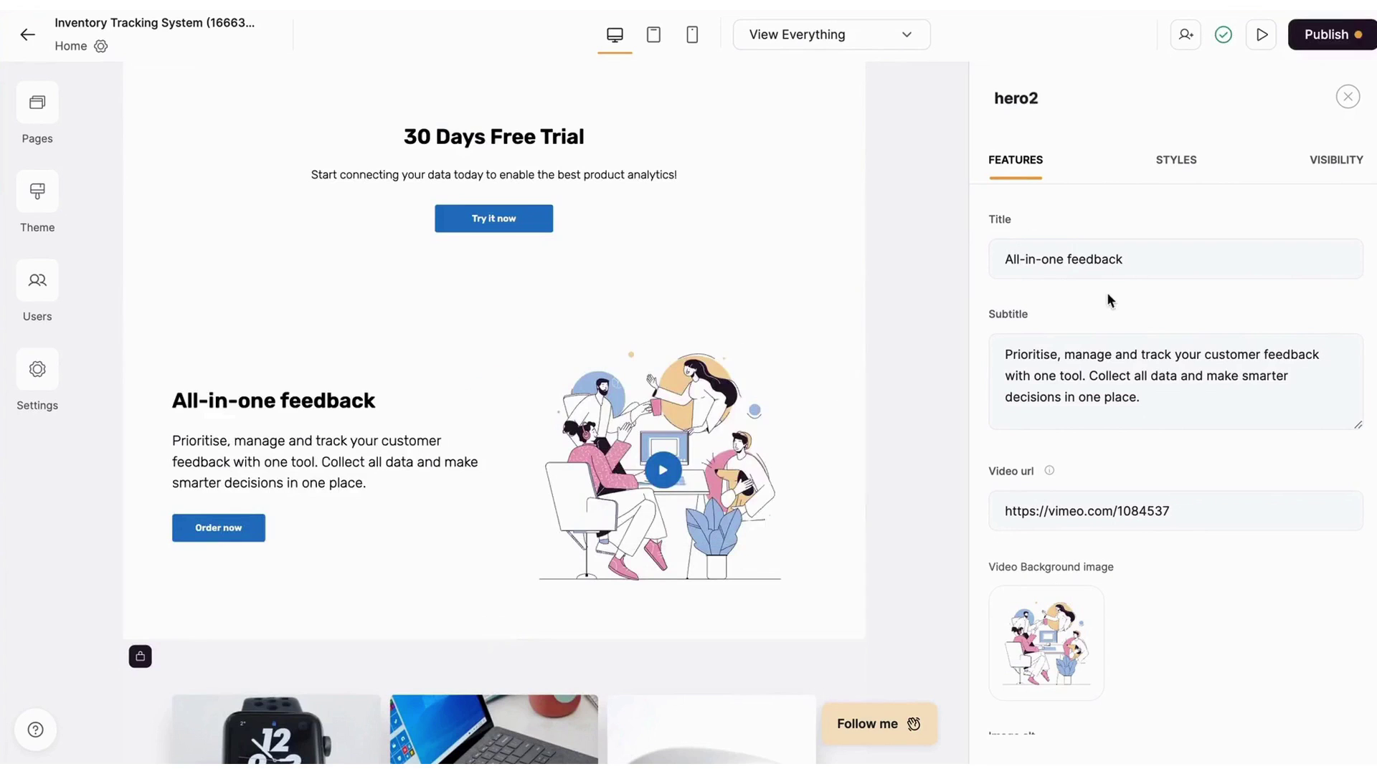
Review hero2's spacing and background styles, subtitle text styling and background image library
{"action": "left_click", "coordinate": [586, 230]}
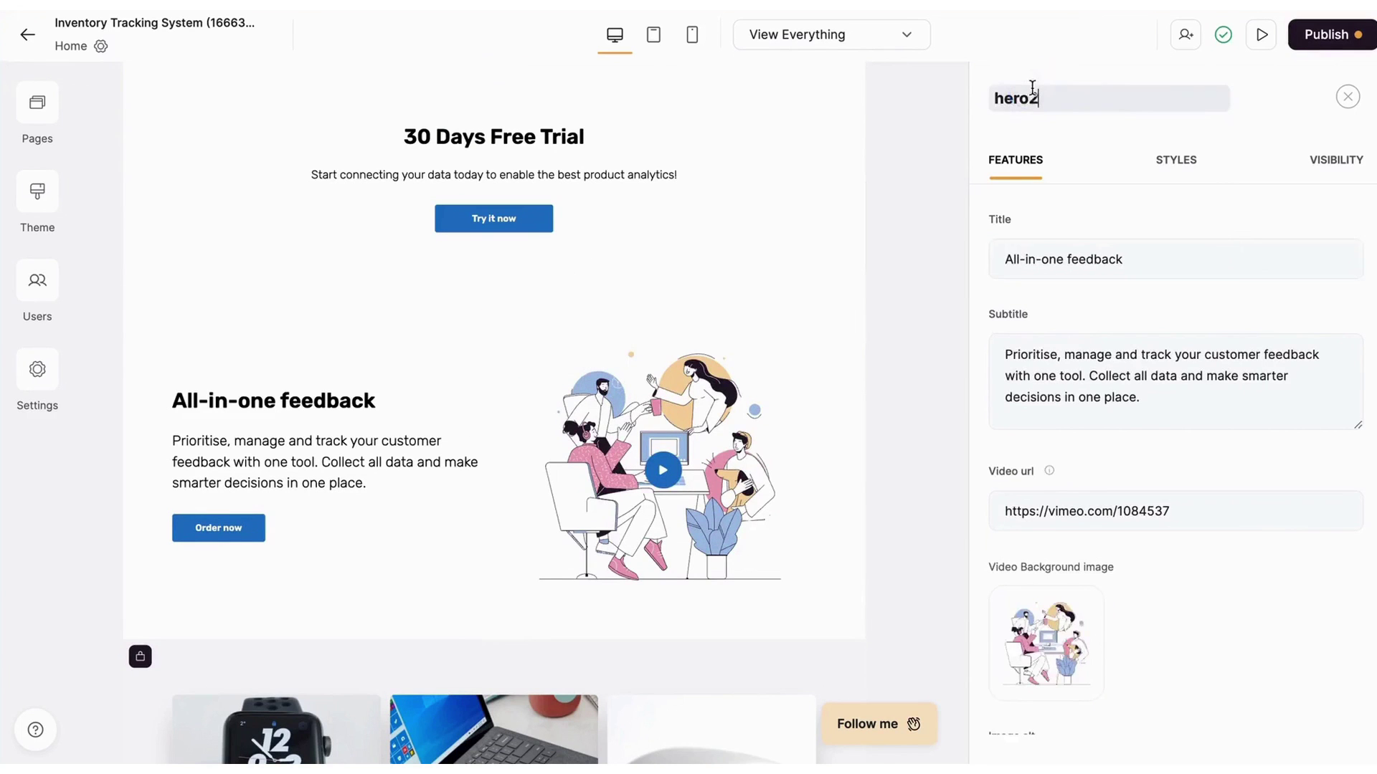
{"action": "left_click", "coordinate": [1173, 162]}
{"action": "left_click", "coordinate": [1015, 159]}
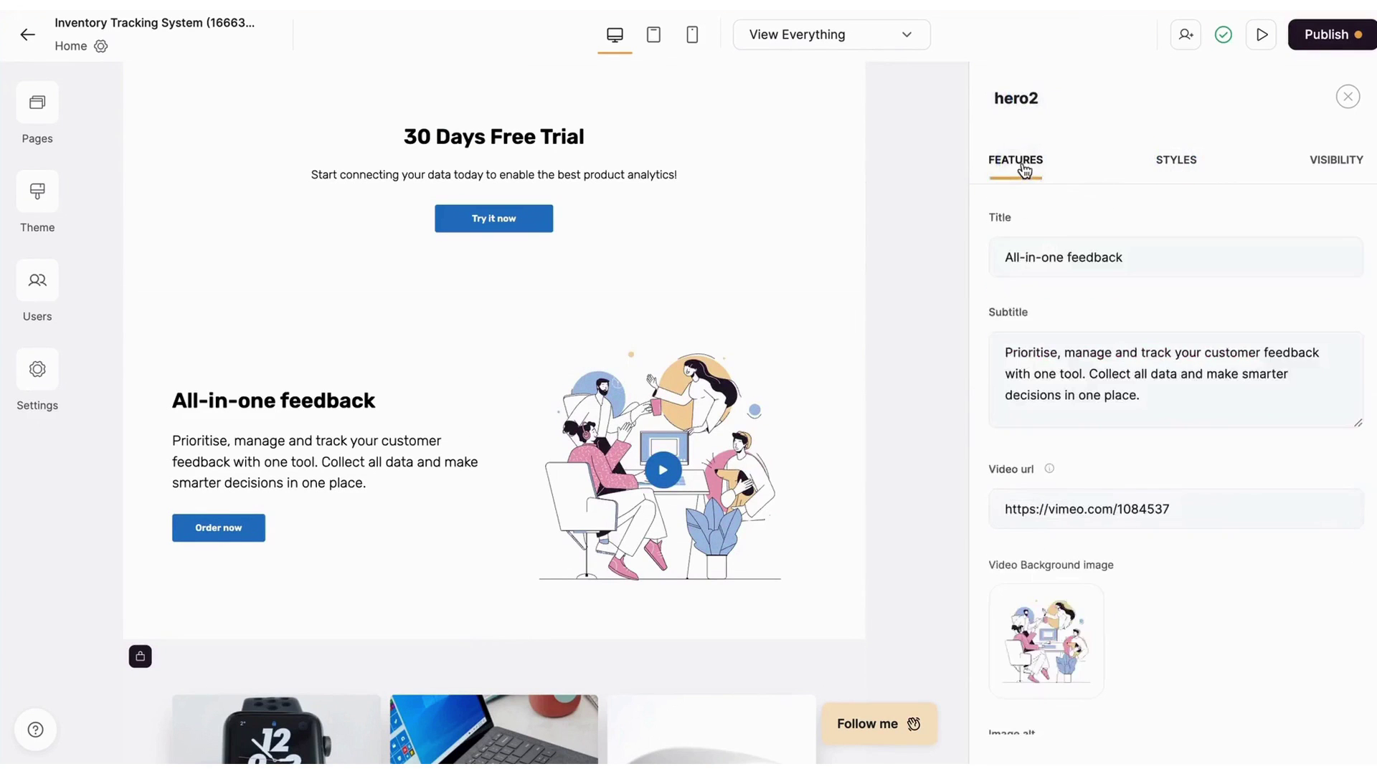
{"action": "left_click", "coordinate": [1050, 315]}
{"action": "left_click", "coordinate": [1002, 102]}
{"action": "left_click", "coordinate": [1046, 641]}
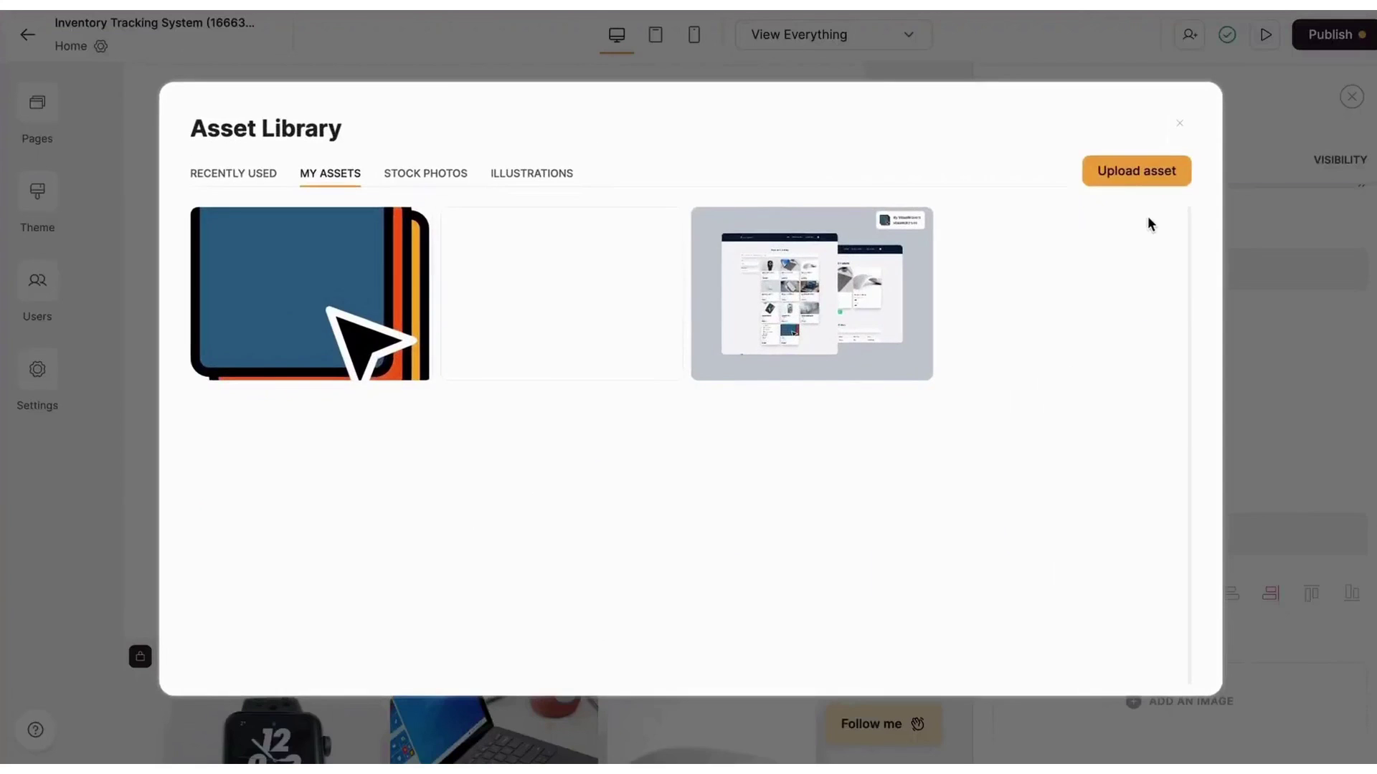
{"action": "left_click", "coordinate": [1177, 123]}
Check hero2's Visibility settings for who can see the section
{"action": "scroll", "coordinate": [1143, 430], "scroll_direction": "down", "scroll_amount": 10}
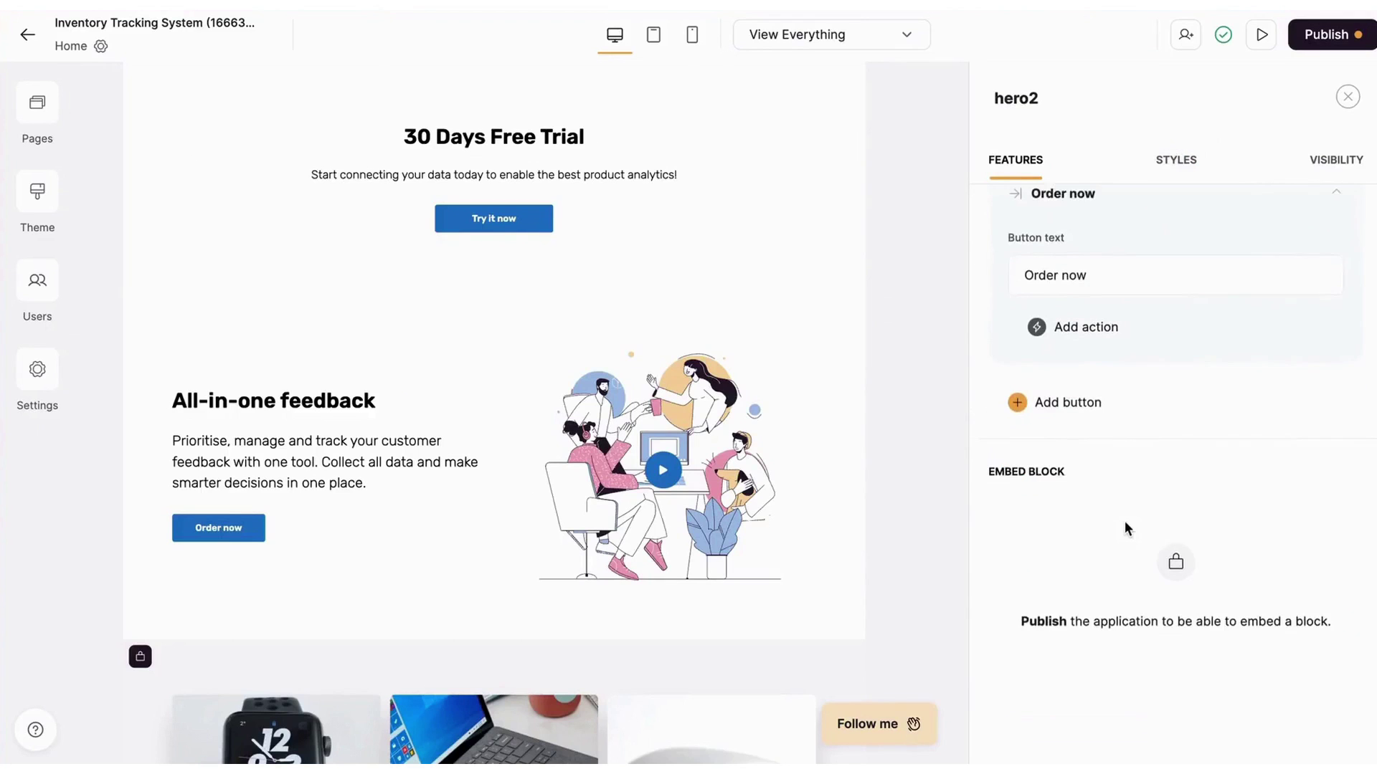
{"action": "scroll", "coordinate": [1166, 357], "scroll_direction": "up", "scroll_amount": 15}
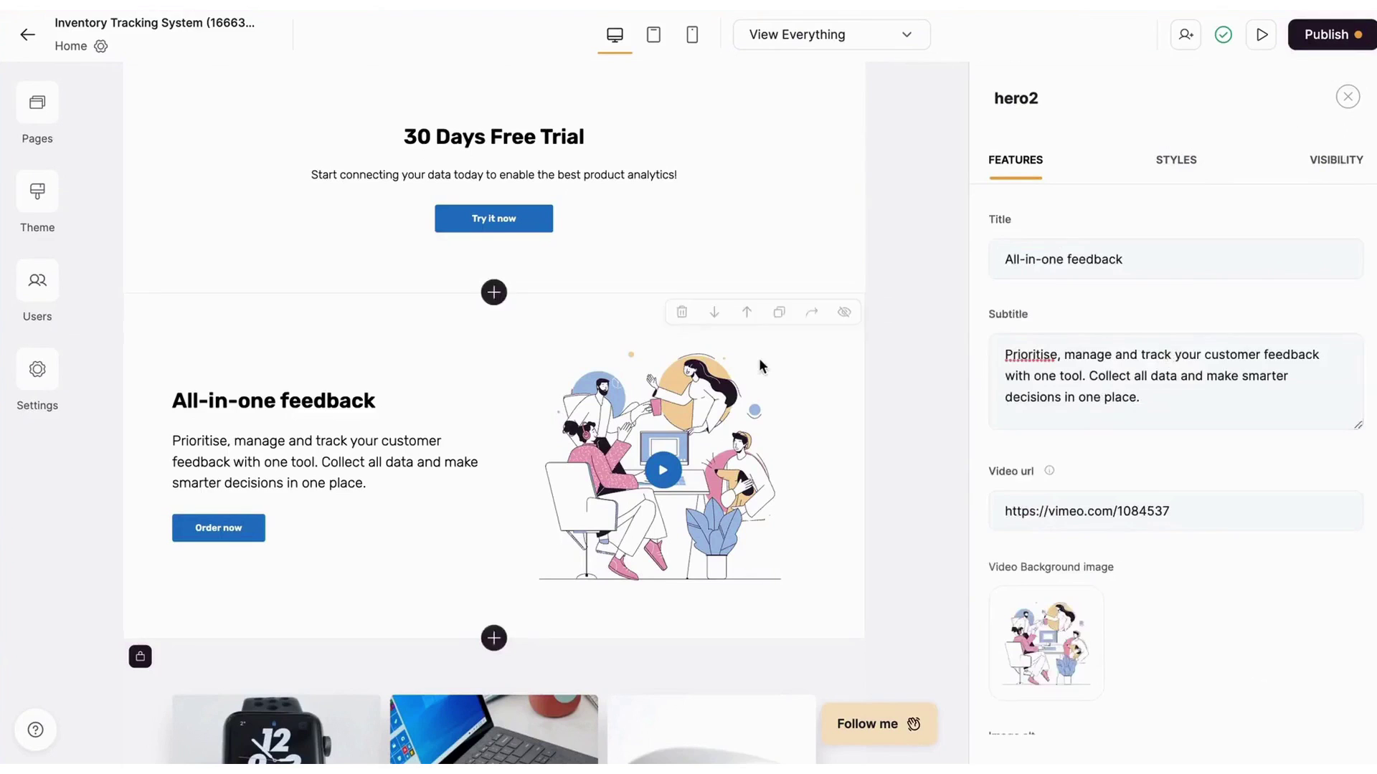
{"action": "left_click", "coordinate": [1336, 159]}
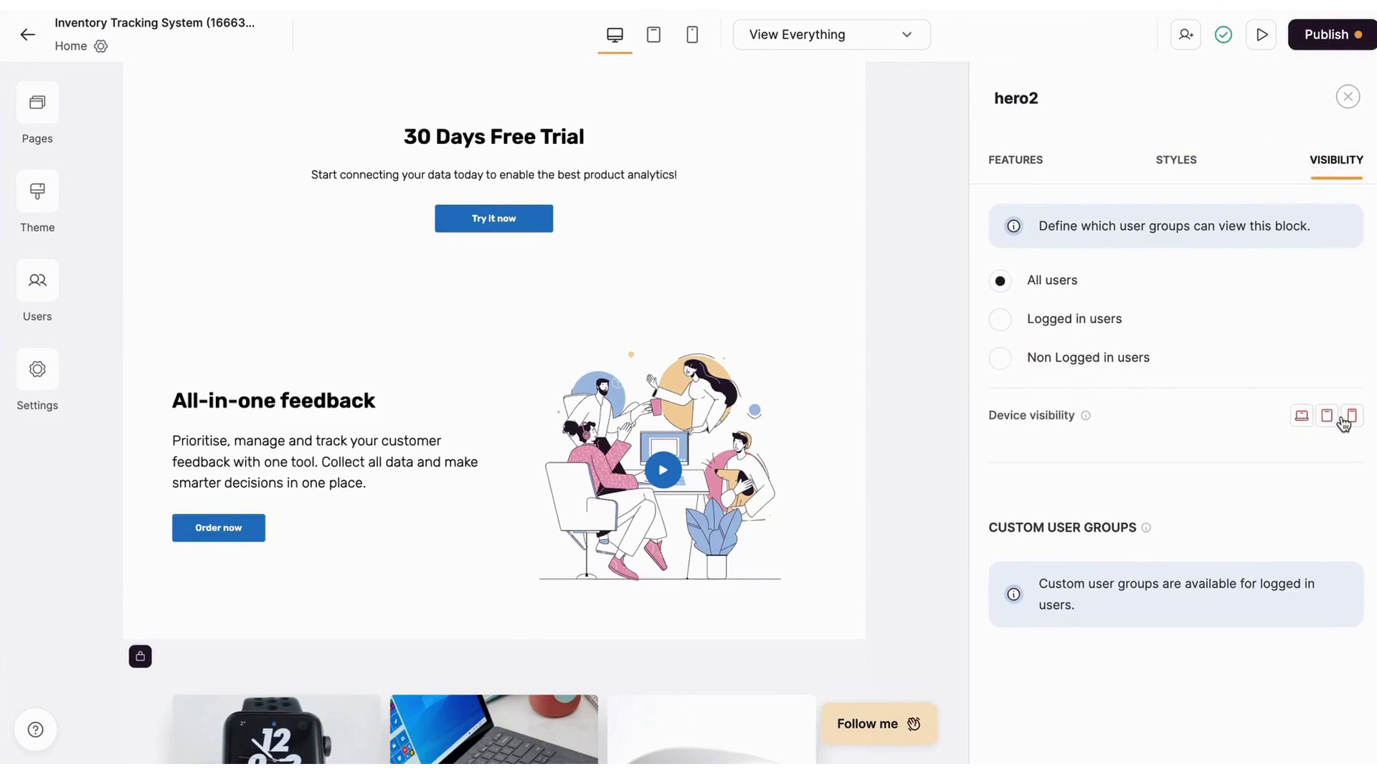
{"action": "scroll", "coordinate": [602, 418], "scroll_direction": "up", "scroll_amount": 4}
Check the product cards list's Airtable Product Inventory data source and its Units Ordered sorting
{"action": "scroll", "coordinate": [603, 418], "scroll_direction": "up", "scroll_amount": 3}
{"action": "left_click", "coordinate": [593, 261]}
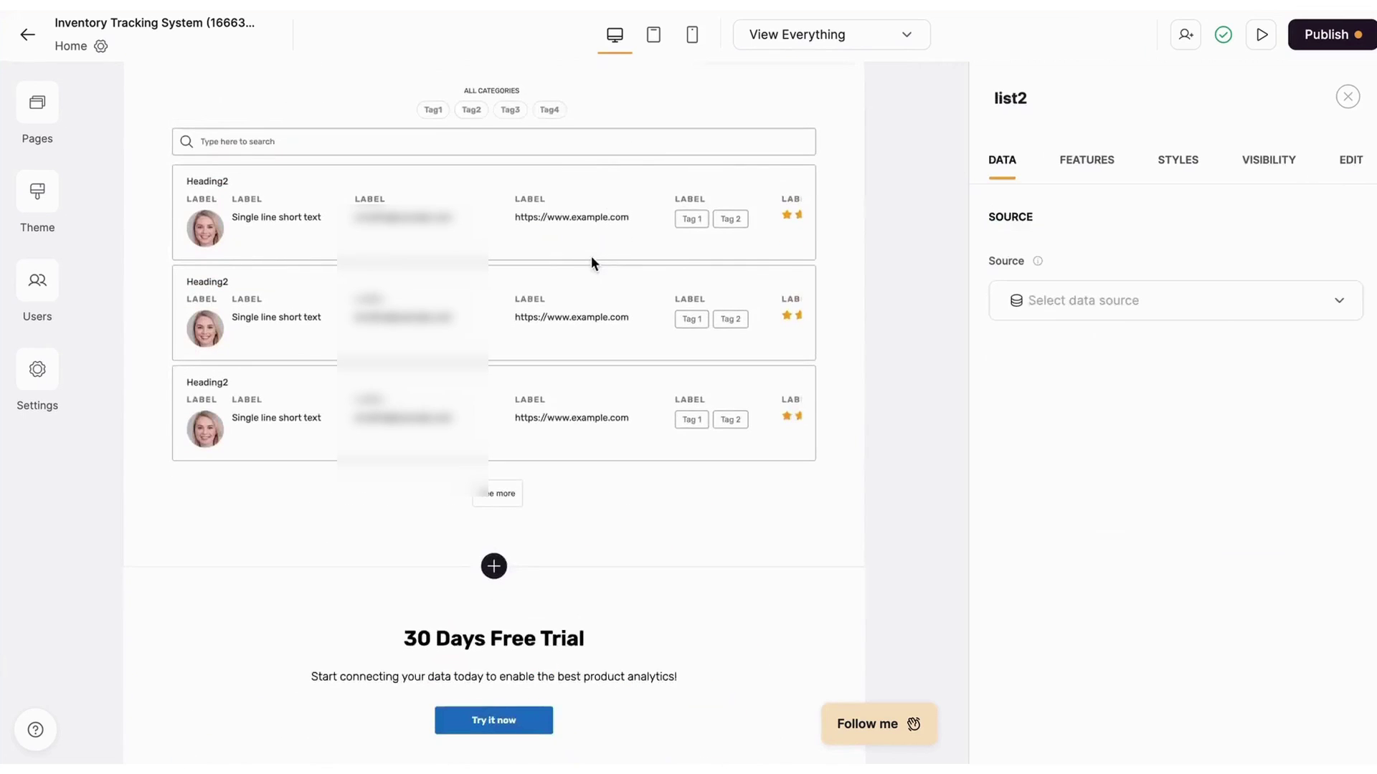
{"action": "scroll", "coordinate": [605, 295], "scroll_direction": "up", "scroll_amount": 4}
{"action": "scroll", "coordinate": [605, 295], "scroll_direction": "down", "scroll_amount": 10}
{"action": "left_click", "coordinate": [604, 295]}
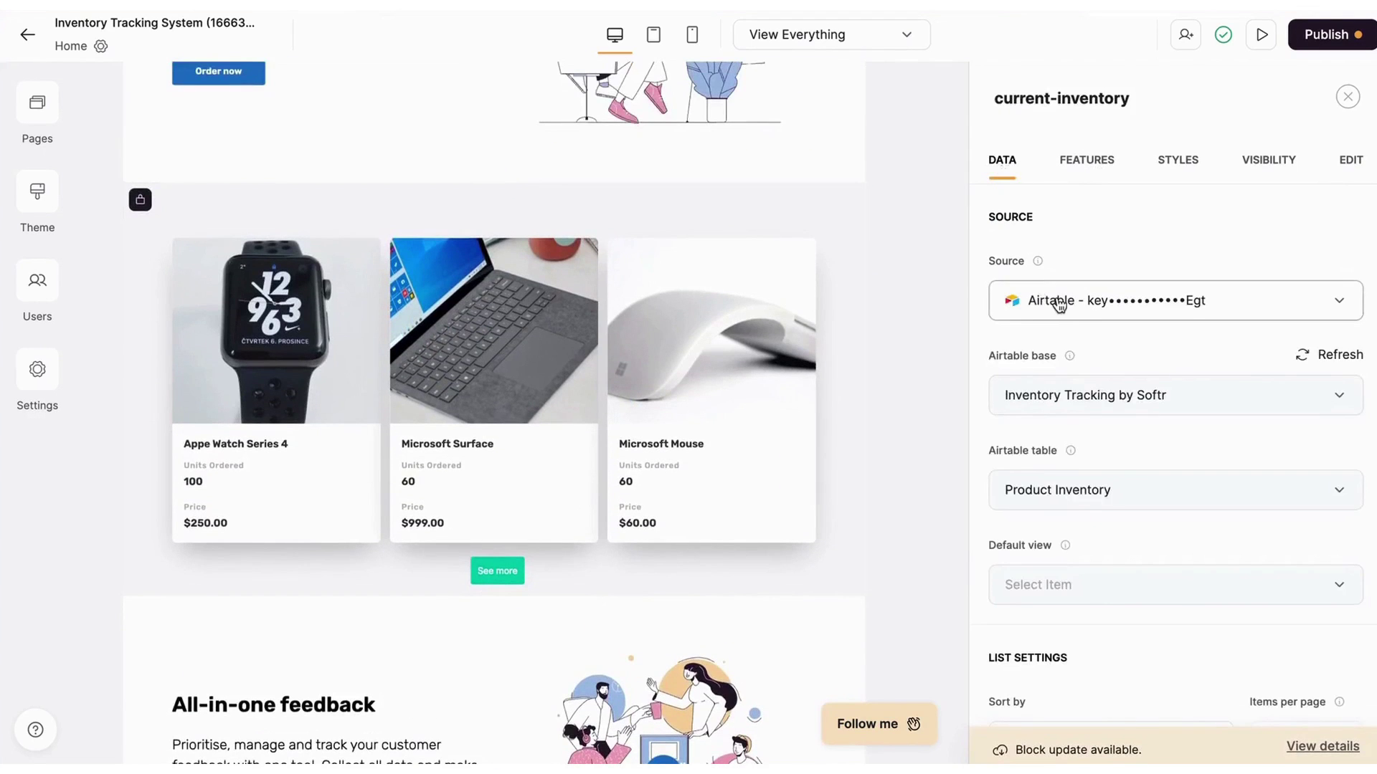
{"action": "left_click", "coordinate": [1061, 301]}
{"action": "scroll", "coordinate": [1131, 224], "scroll_direction": "down", "scroll_amount": 3}
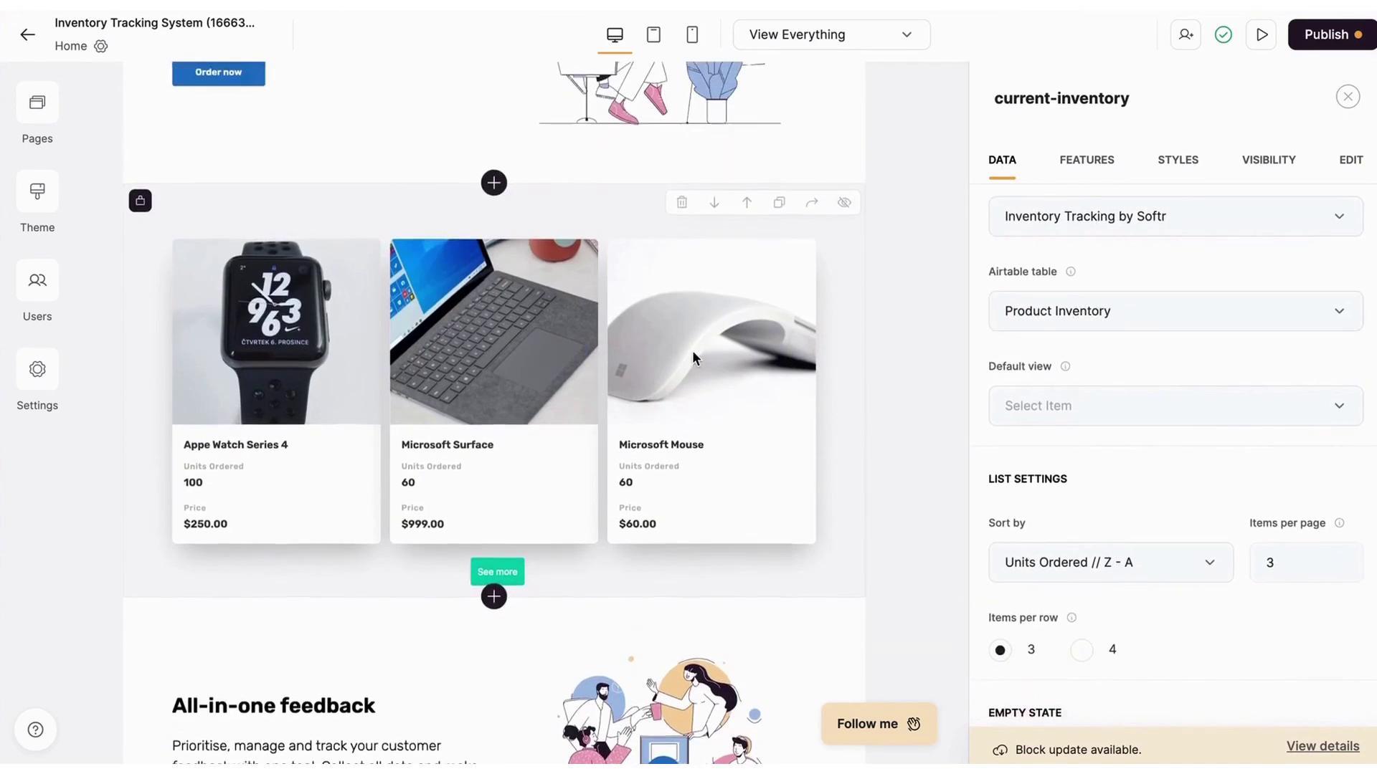
{"action": "scroll", "coordinate": [1090, 301], "scroll_direction": "up", "scroll_amount": 3}
{"action": "scroll", "coordinate": [1075, 317], "scroll_direction": "down", "scroll_amount": 9}
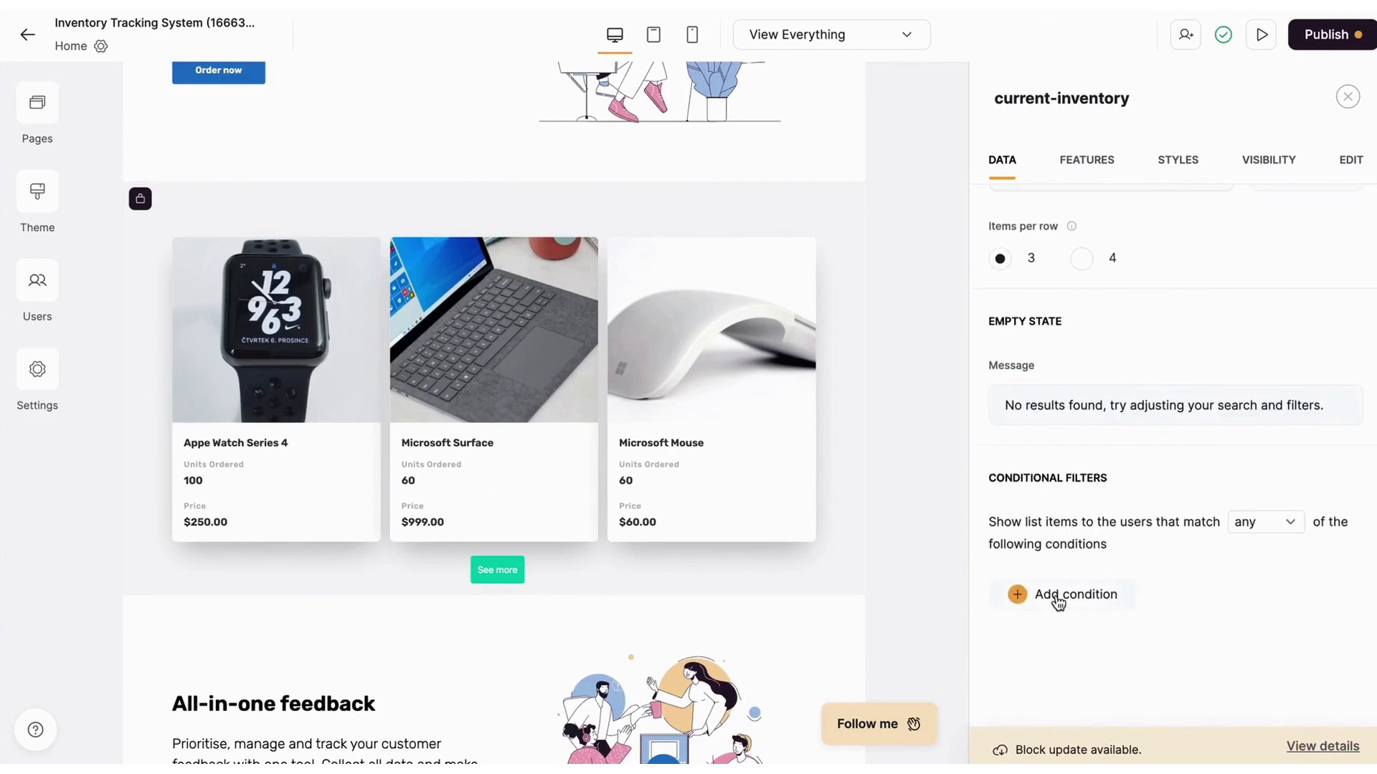
Expand the list's Images item field under Features, then reopen the hero1 feedback section settings
{"action": "left_click", "coordinate": [1086, 159]}
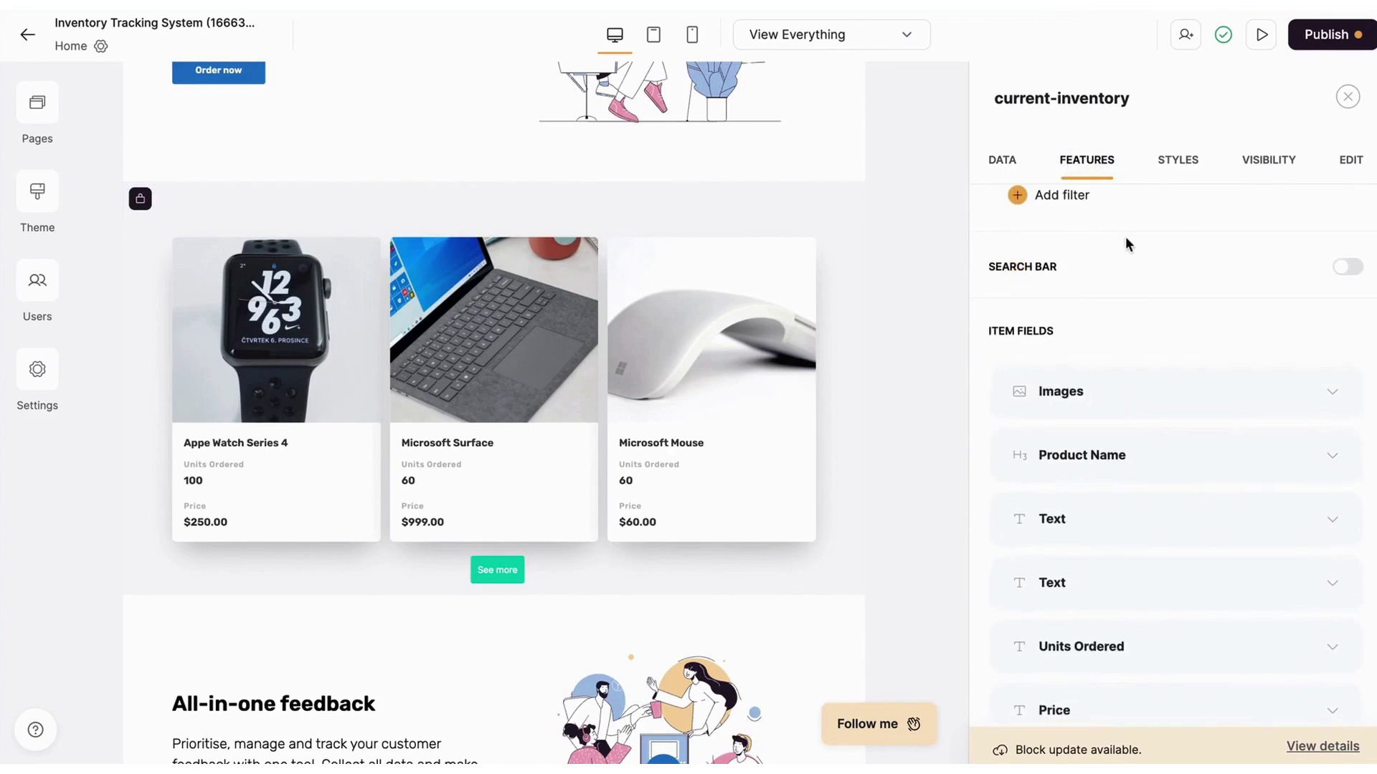
{"action": "scroll", "coordinate": [1119, 272], "scroll_direction": "down", "scroll_amount": 2}
{"action": "left_click", "coordinate": [1073, 248]}
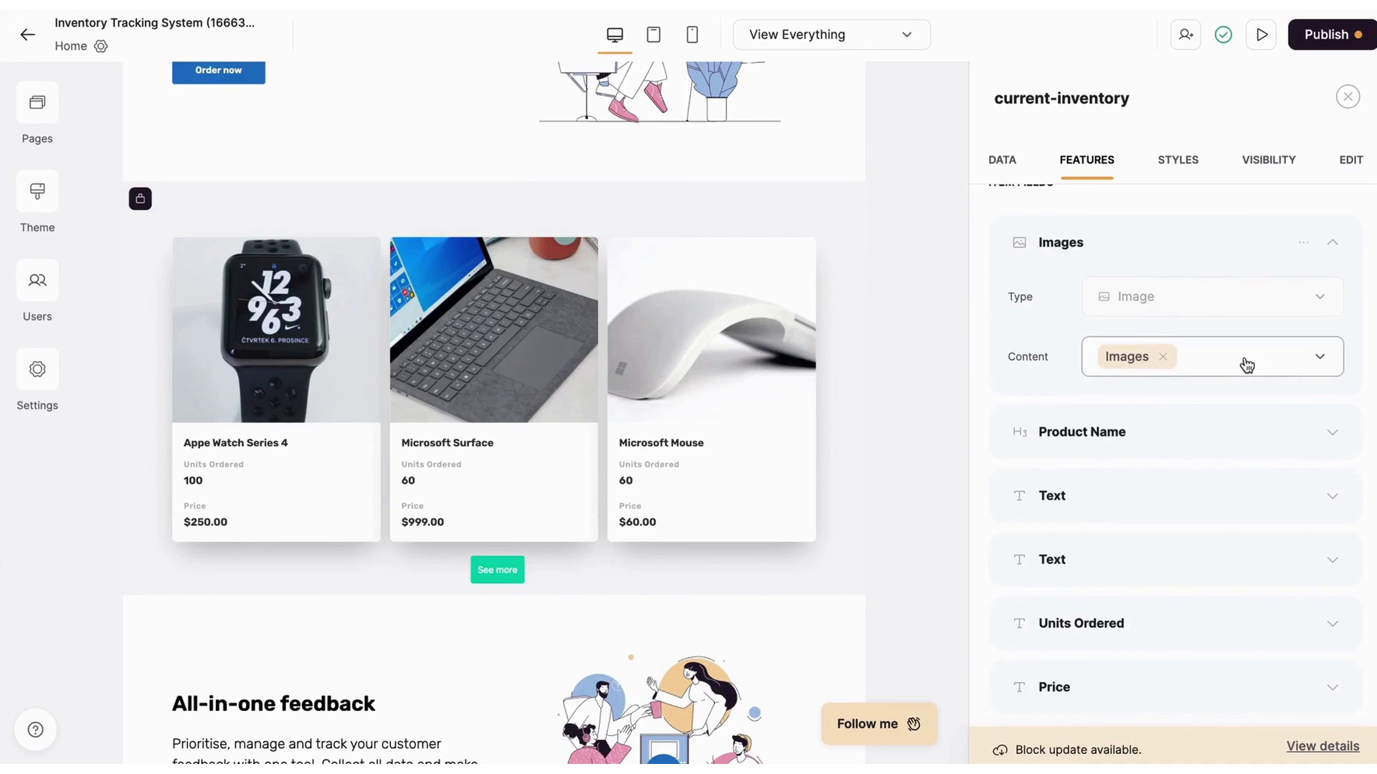
{"action": "scroll", "coordinate": [1131, 431], "scroll_direction": "down", "scroll_amount": 5}
{"action": "scroll", "coordinate": [547, 347], "scroll_direction": "down", "scroll_amount": 4}
{"action": "left_click", "coordinate": [547, 347]}
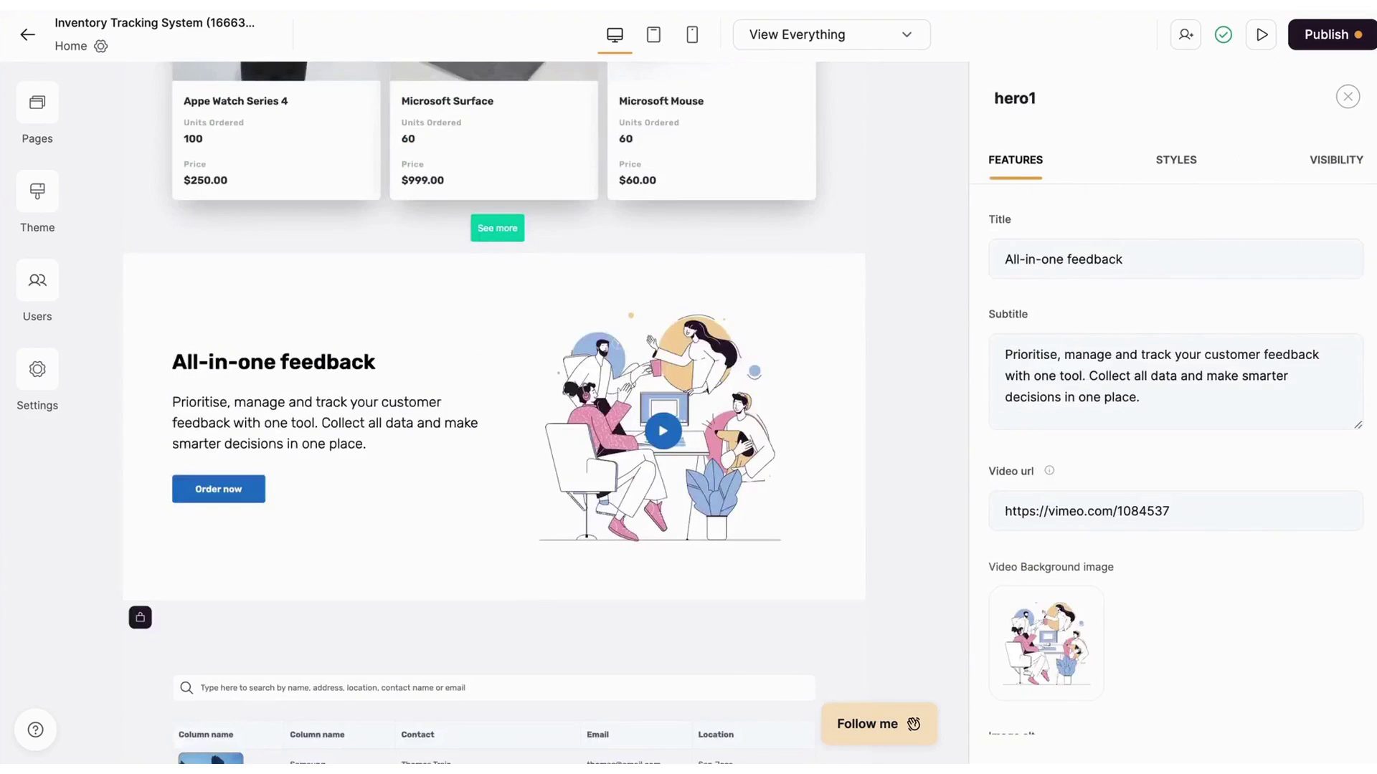
Close the feedback section's settings and add a simple contact form block to the page
{"action": "scroll", "coordinate": [514, 332], "scroll_direction": "down", "scroll_amount": 3}
{"action": "scroll", "coordinate": [514, 332], "scroll_direction": "up", "scroll_amount": 4}
{"action": "left_click", "coordinate": [1348, 98]}
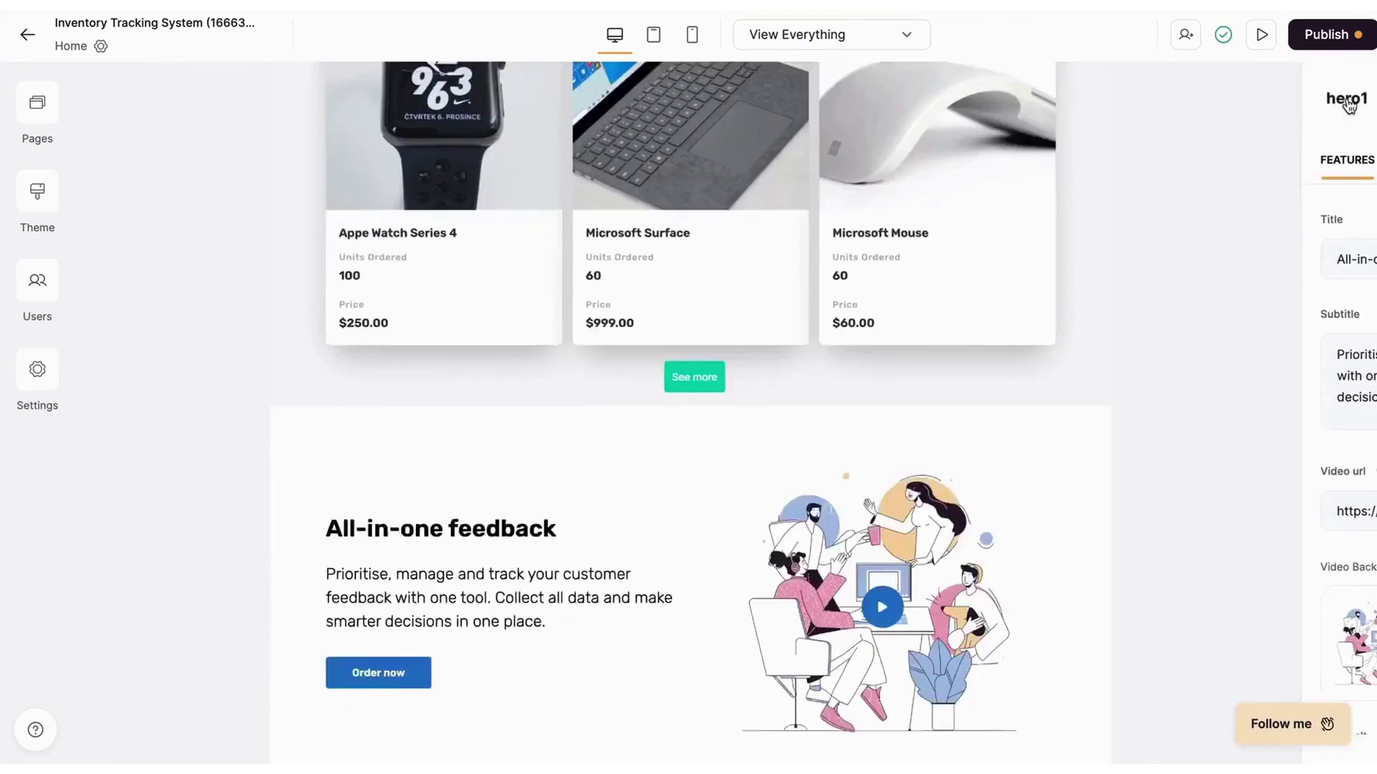
{"action": "left_click", "coordinate": [728, 460]}
{"action": "scroll", "coordinate": [1098, 477], "scroll_direction": "down", "scroll_amount": 2}
{"action": "scroll", "coordinate": [1108, 338], "scroll_direction": "up", "scroll_amount": 2}
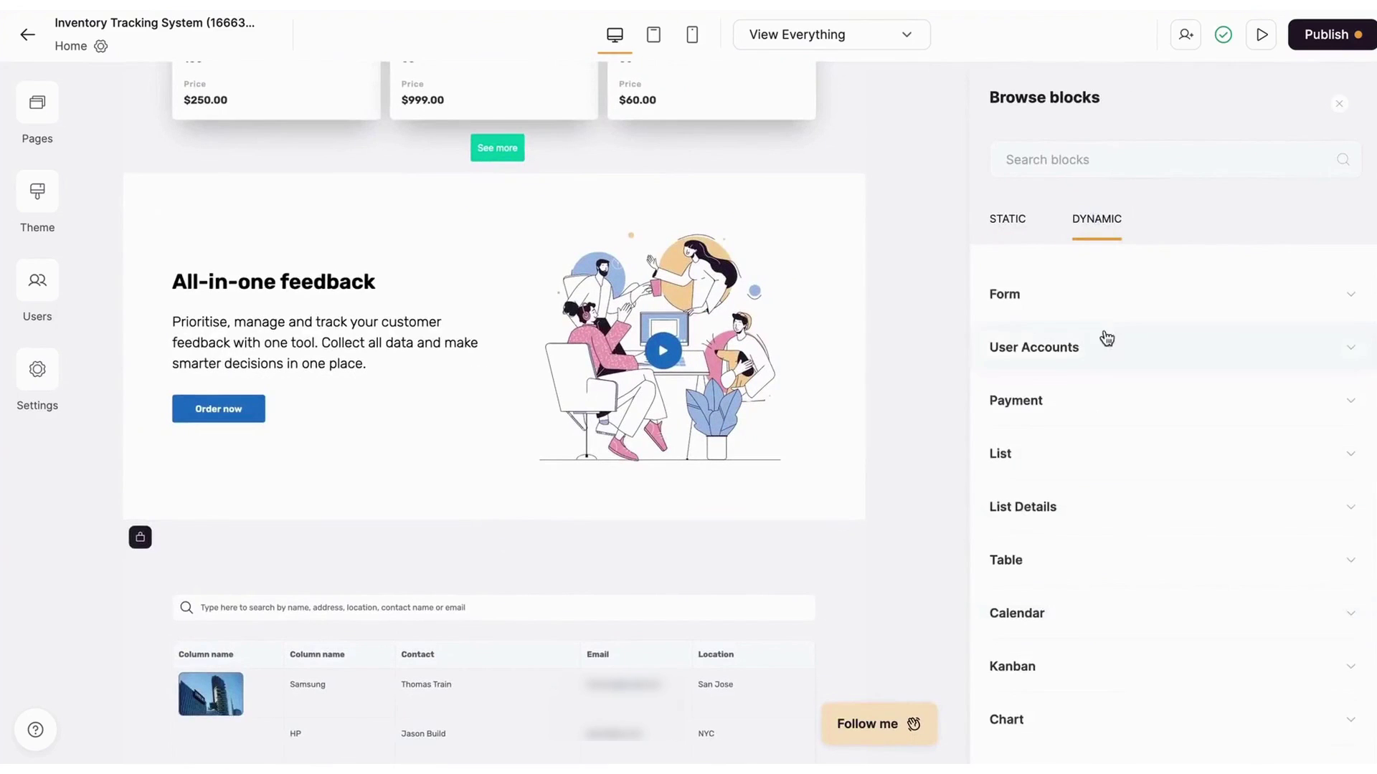
{"action": "left_click", "coordinate": [1103, 297]}
{"action": "scroll", "coordinate": [1104, 430], "scroll_direction": "down", "scroll_amount": 2}
{"action": "left_click", "coordinate": [1073, 495]}
{"action": "scroll", "coordinate": [1073, 517], "scroll_direction": "down", "scroll_amount": 3}
{"action": "scroll", "coordinate": [1097, 296], "scroll_direction": "up", "scroll_amount": 5}
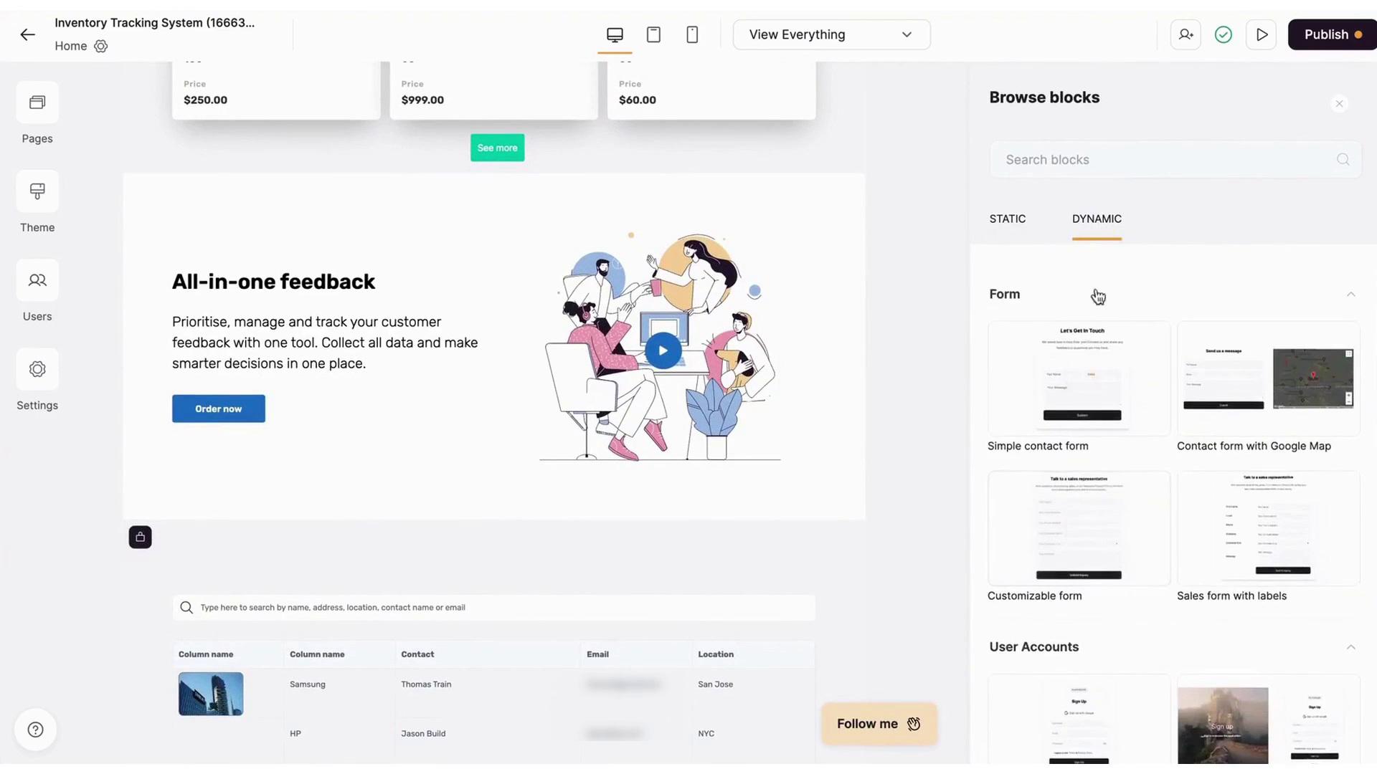
{"action": "left_click", "coordinate": [1078, 379]}
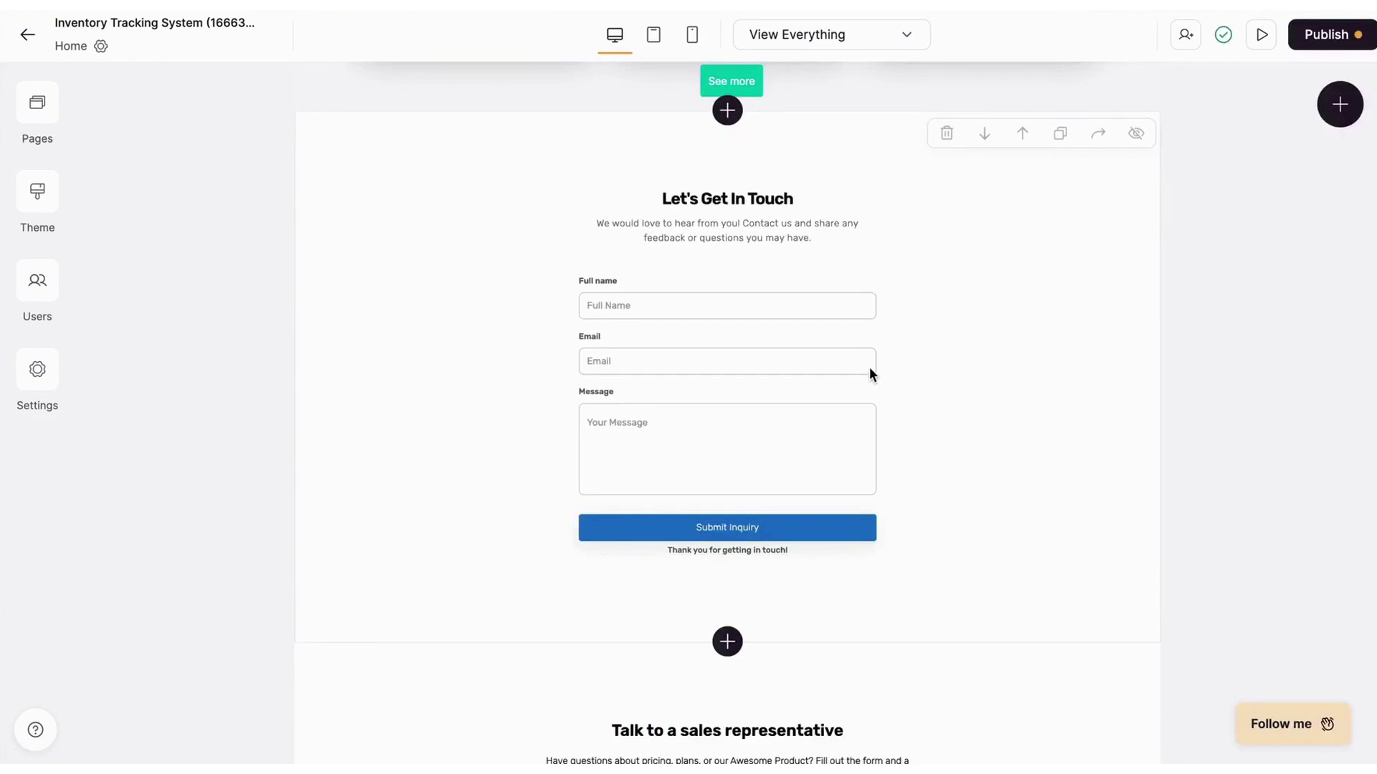
Add a sign-up form block from the Dynamic user account blocks
{"action": "scroll", "coordinate": [807, 475], "scroll_direction": "down", "scroll_amount": 5}
{"action": "scroll", "coordinate": [872, 502], "scroll_direction": "down", "scroll_amount": 2}
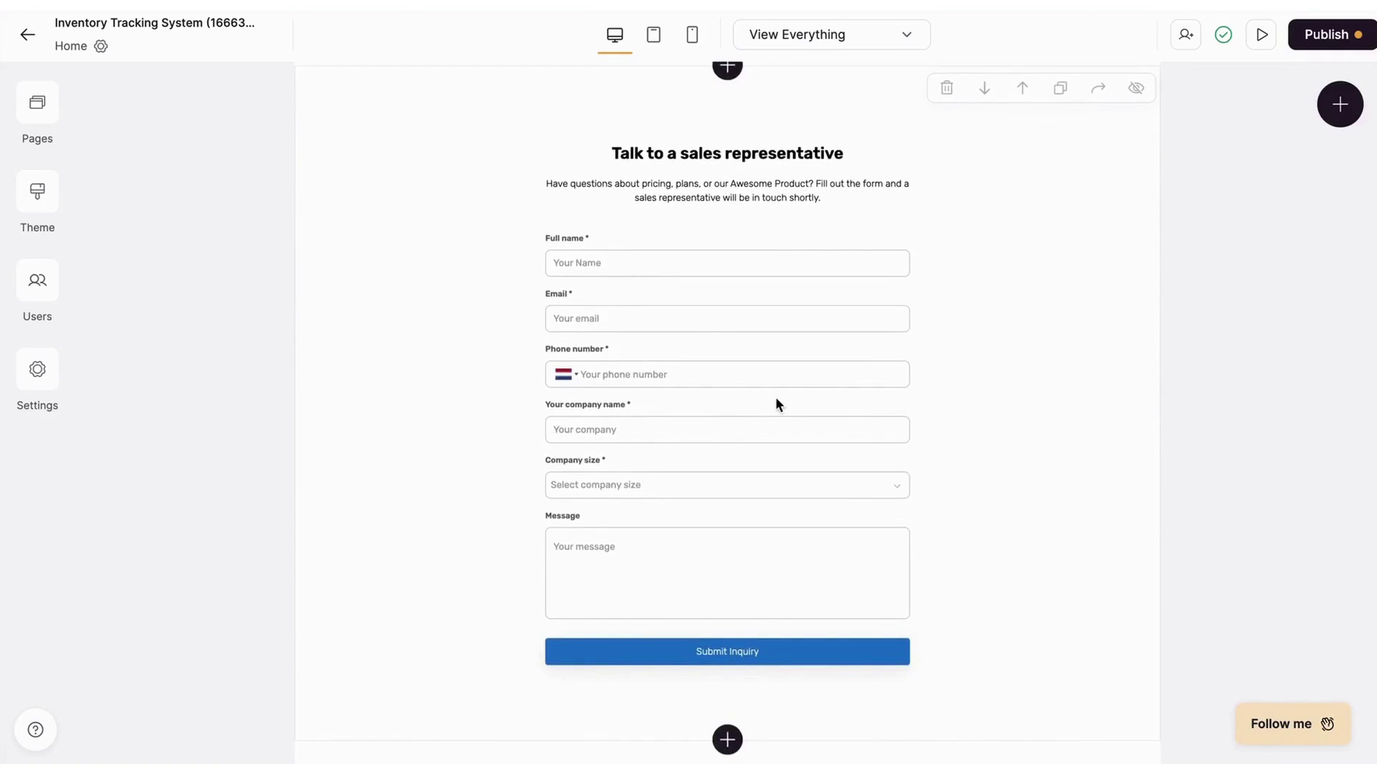
{"action": "scroll", "coordinate": [776, 399], "scroll_direction": "up", "scroll_amount": 8}
{"action": "scroll", "coordinate": [803, 459], "scroll_direction": "up", "scroll_amount": 6}
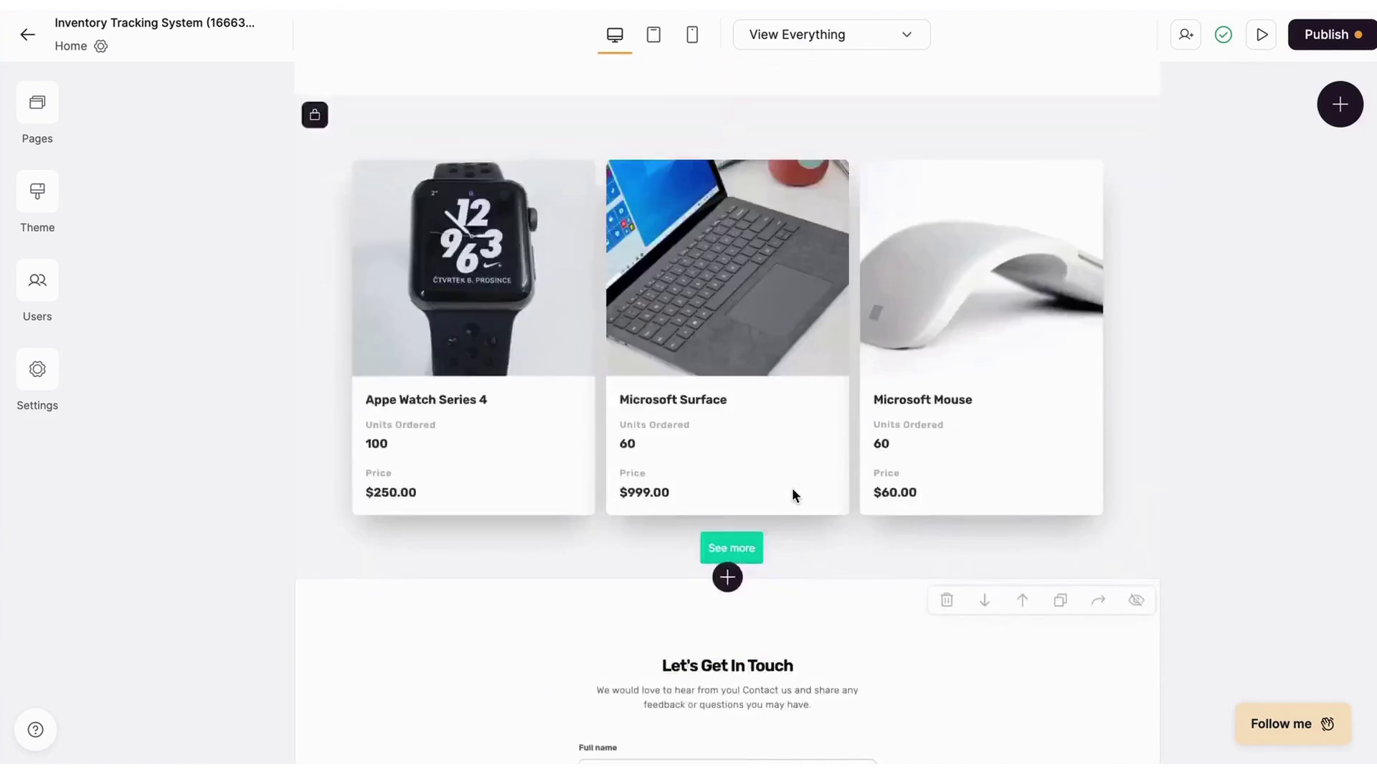
{"action": "left_click", "coordinate": [726, 574]}
{"action": "left_click", "coordinate": [1097, 218]}
{"action": "scroll", "coordinate": [1096, 430], "scroll_direction": "down", "scroll_amount": 1}
{"action": "left_click", "coordinate": [1098, 313]}
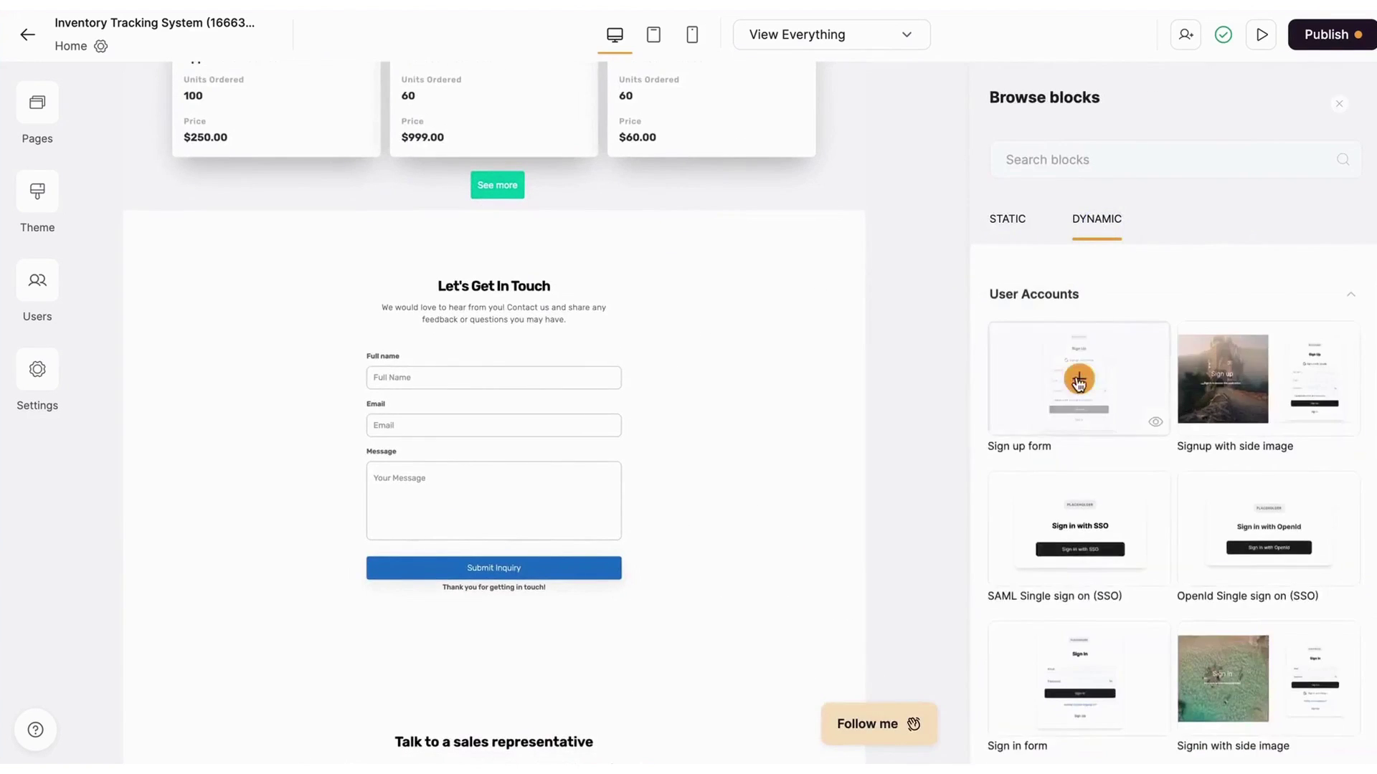
{"action": "left_click", "coordinate": [1097, 365]}
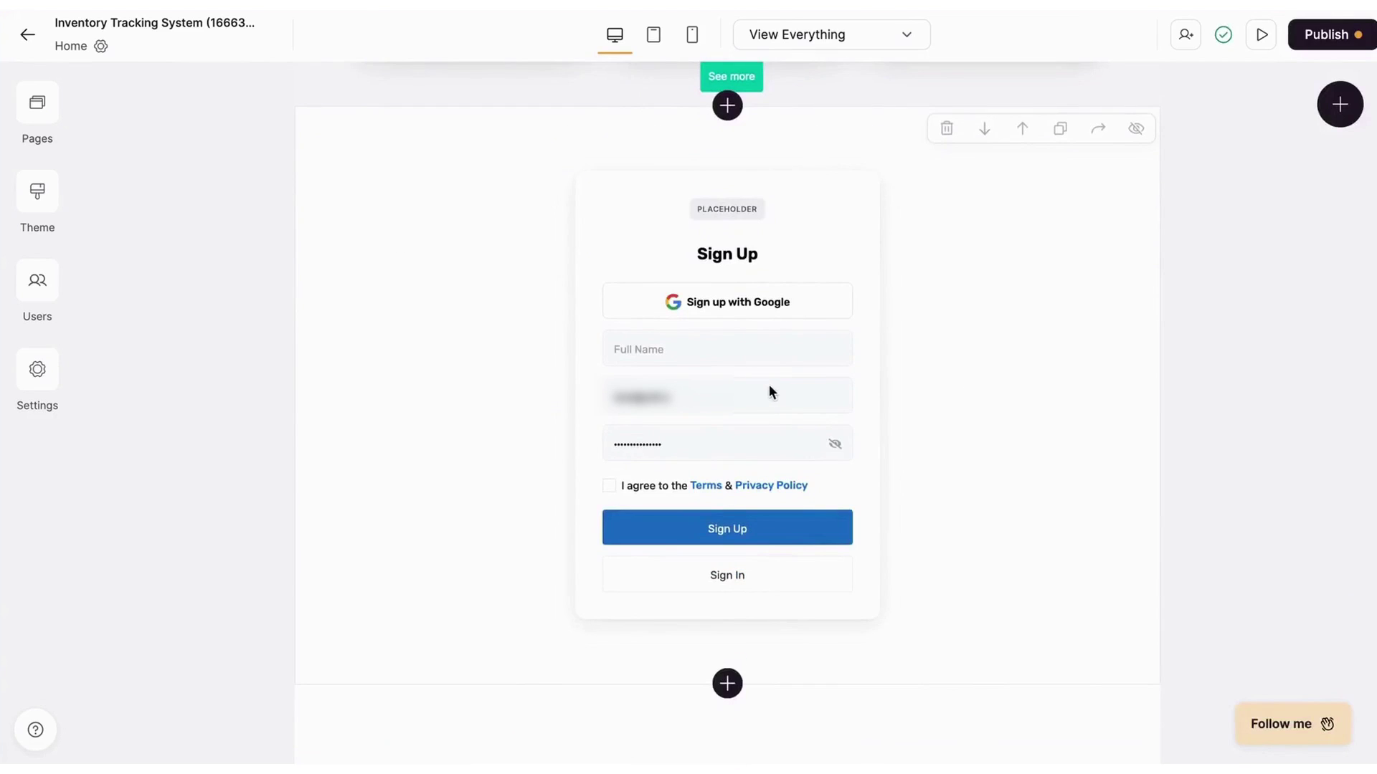
Add a user profile block from the user account blocks
{"action": "left_click", "coordinate": [727, 105]}
{"action": "left_click", "coordinate": [1113, 230]}
{"action": "left_click", "coordinate": [1134, 349]}
{"action": "scroll", "coordinate": [1219, 502], "scroll_direction": "down", "scroll_amount": 5}
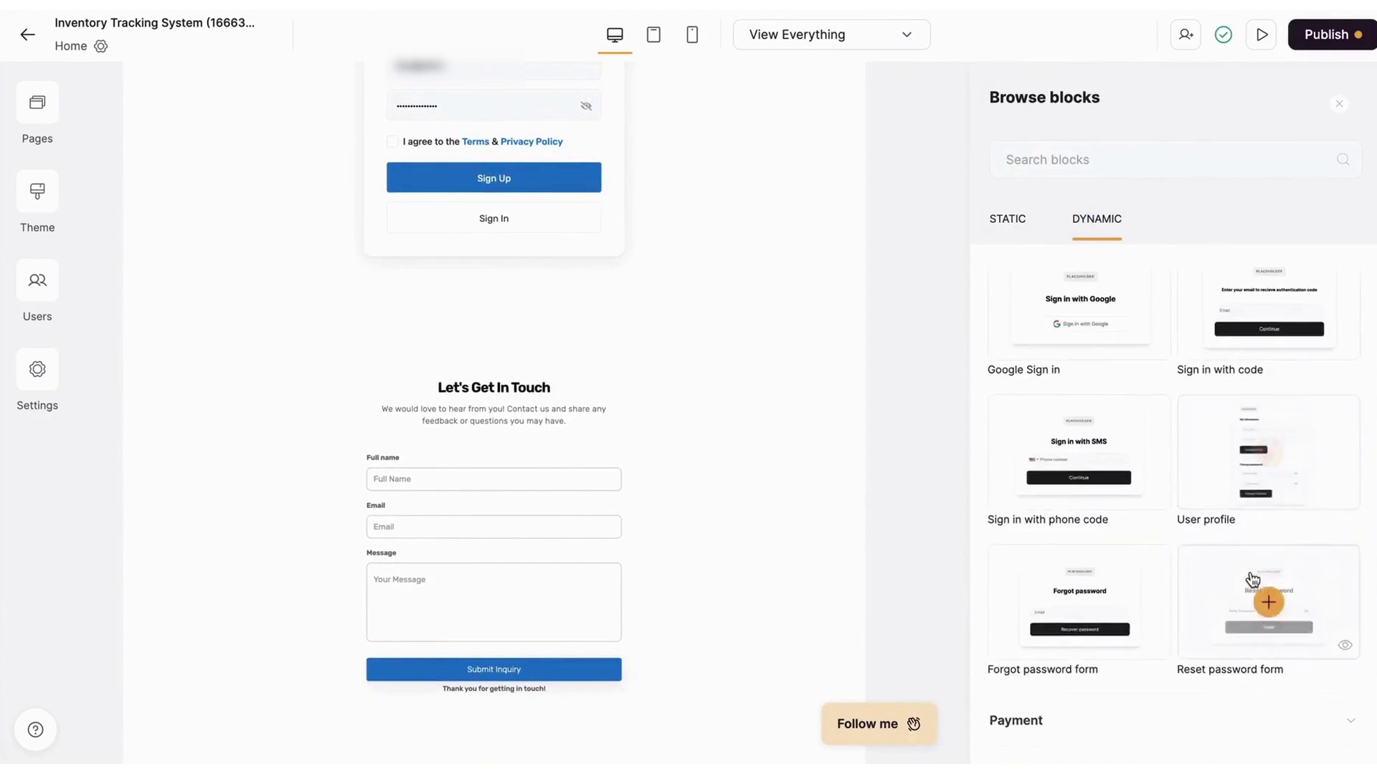
{"action": "left_click", "coordinate": [1269, 451]}
Add a simple checkout form from the payment blocks category
{"action": "left_click", "coordinate": [725, 106]}
{"action": "left_click", "coordinate": [1096, 219]}
{"action": "scroll", "coordinate": [1147, 538], "scroll_direction": "down", "scroll_amount": 3}
{"action": "mouse_move", "coordinate": [1131, 601]}
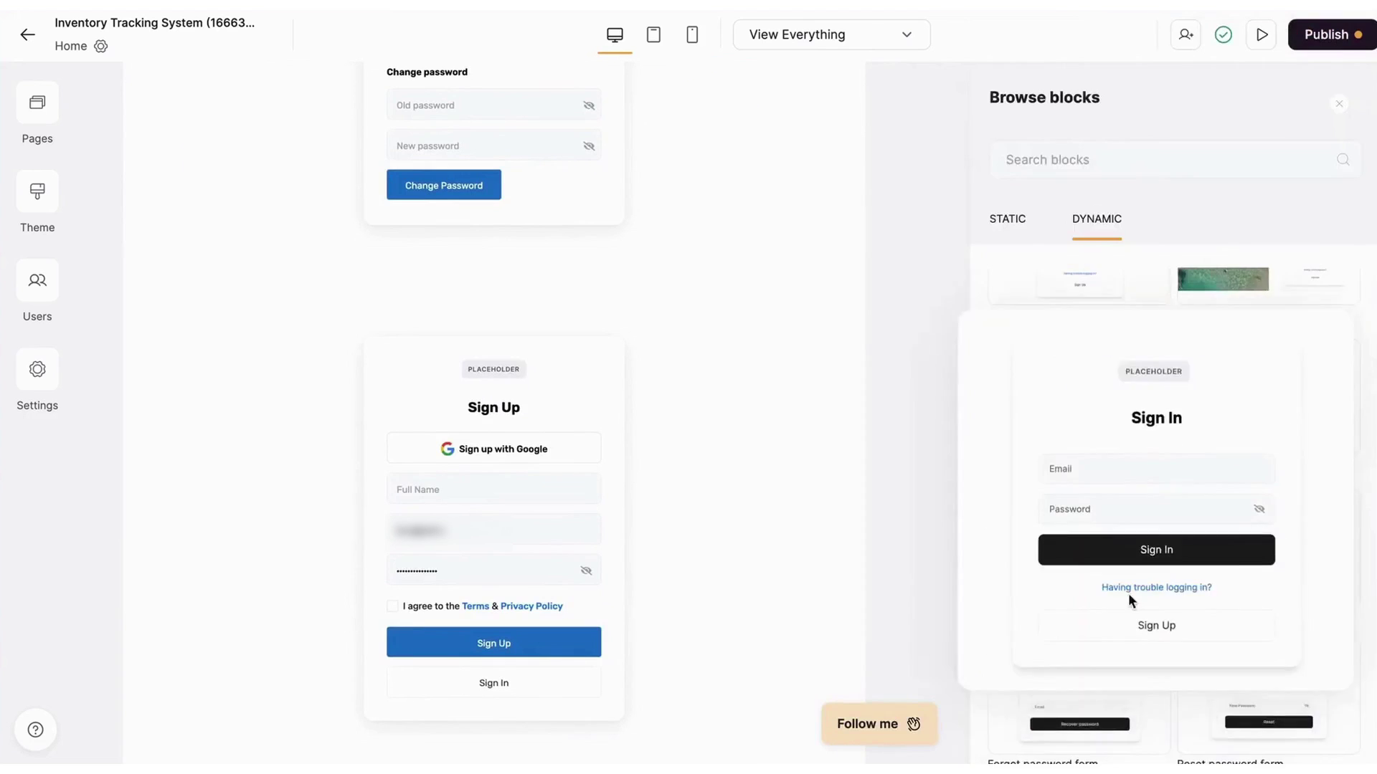
{"action": "scroll", "coordinate": [1147, 574], "scroll_direction": "up", "scroll_amount": 3}
{"action": "left_click", "coordinate": [1261, 523]}
{"action": "left_click", "coordinate": [1123, 397]}
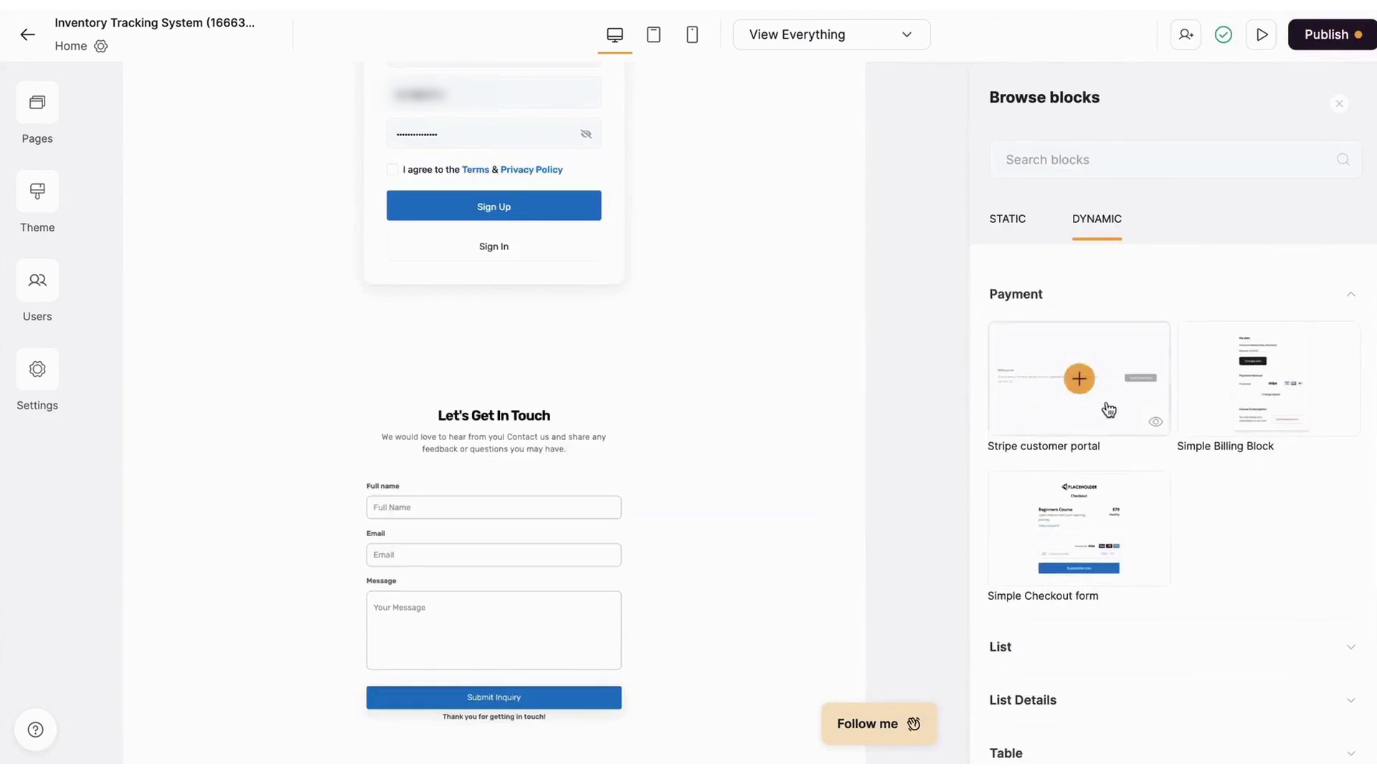
{"action": "left_click", "coordinate": [1078, 525]}
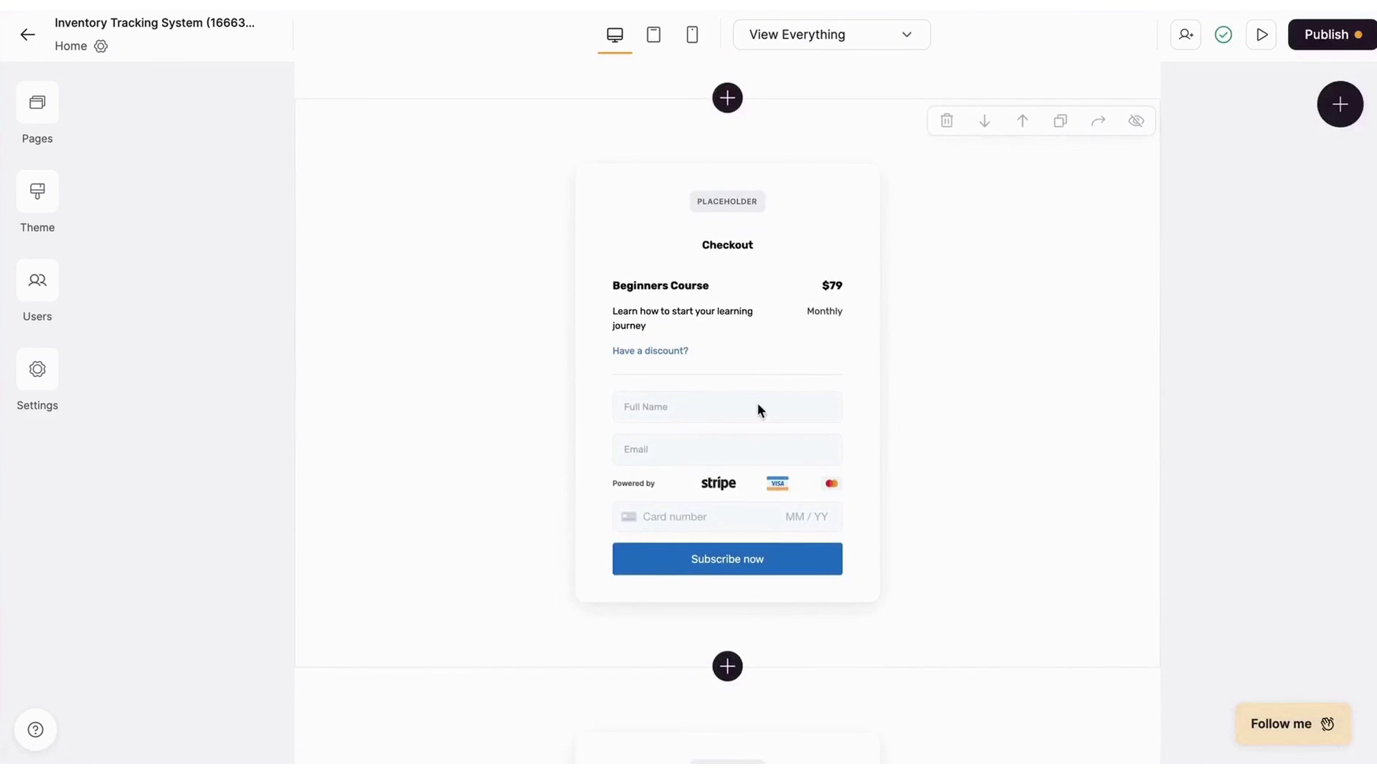
{"action": "left_click", "coordinate": [772, 375]}
{"action": "left_click", "coordinate": [817, 332]}
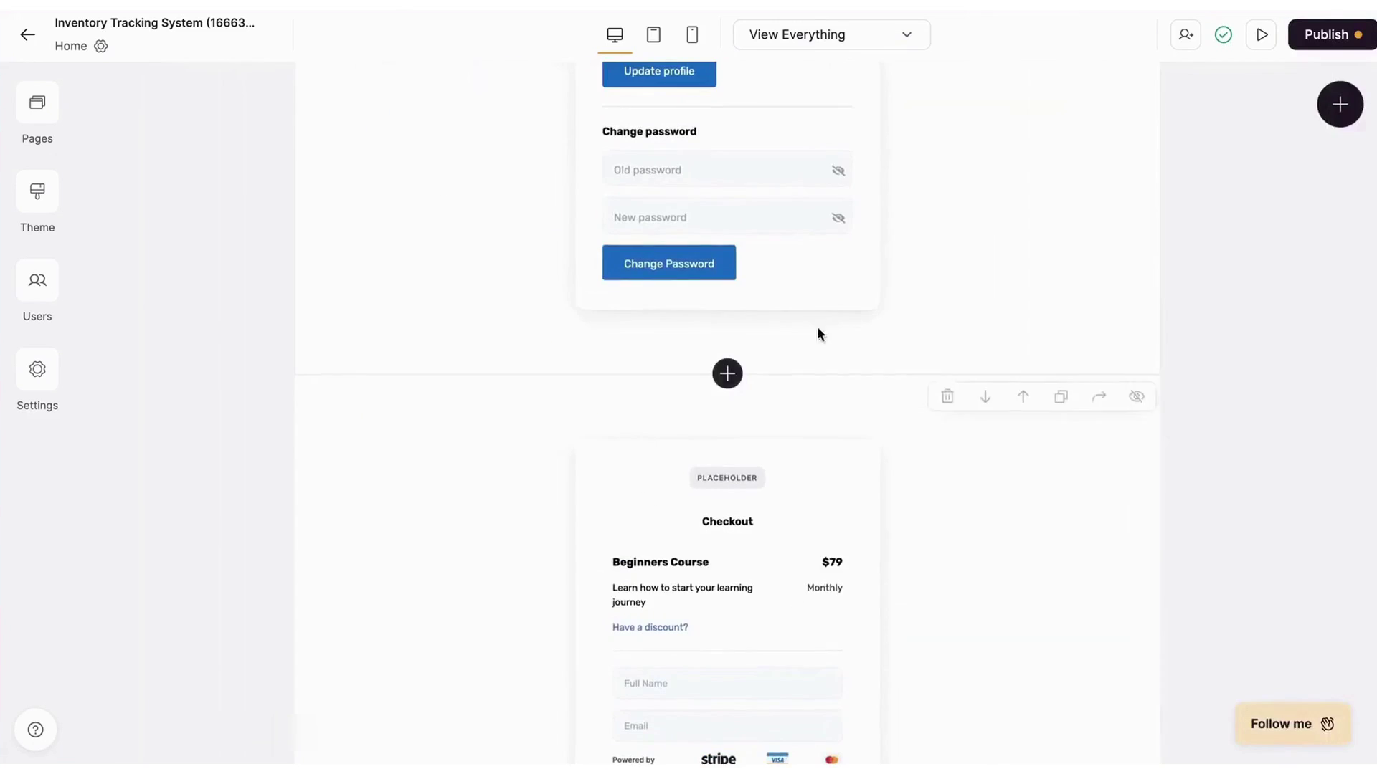
Add a list-with-horizontal-cards block and set Airtable as its data source
{"action": "left_click", "coordinate": [725, 373]}
{"action": "left_click", "coordinate": [1097, 218]}
{"action": "scroll", "coordinate": [1143, 384], "scroll_direction": "down", "scroll_amount": 1}
{"action": "left_click", "coordinate": [1143, 433]}
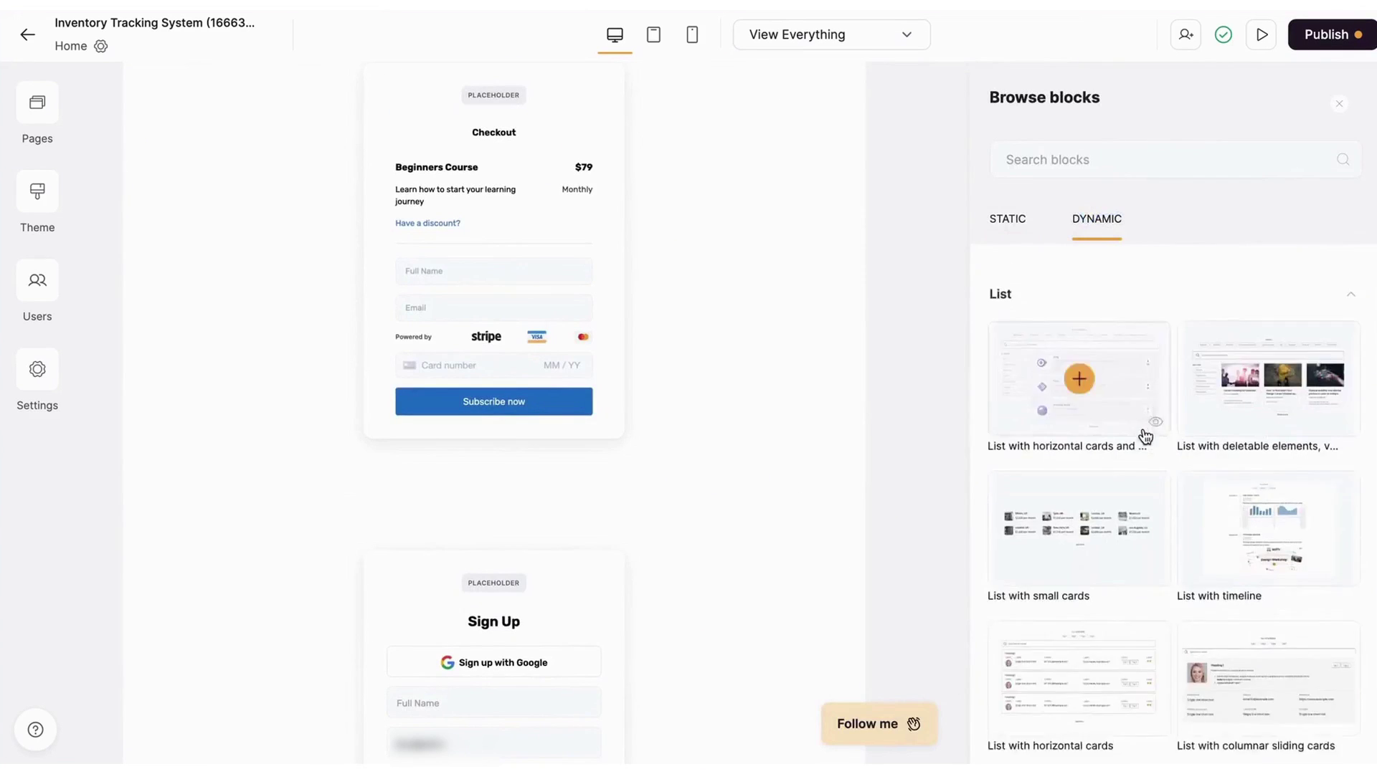
{"action": "scroll", "coordinate": [1140, 401], "scroll_direction": "down", "scroll_amount": 5}
{"action": "scroll", "coordinate": [1140, 430], "scroll_direction": "up", "scroll_amount": 4}
{"action": "scroll", "coordinate": [1142, 470], "scroll_direction": "up", "scroll_amount": 3}
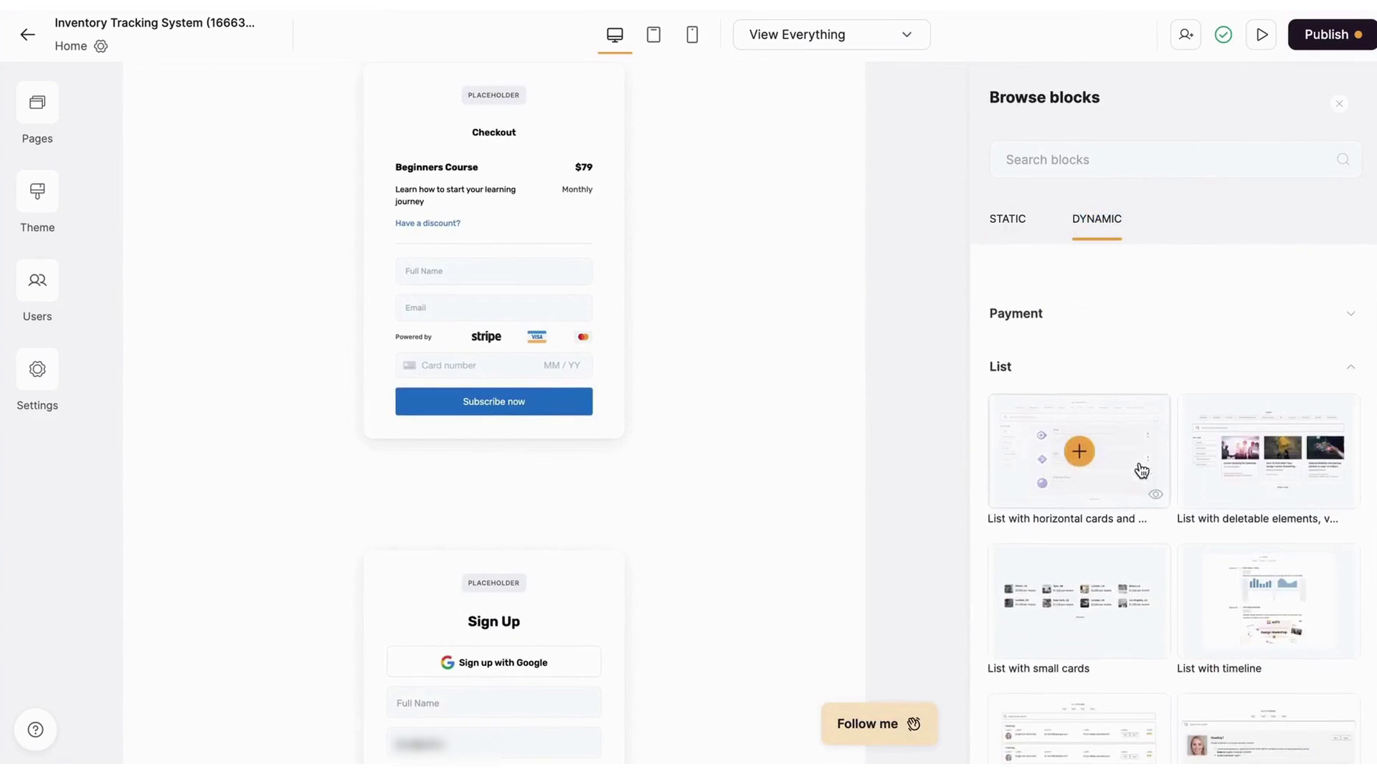
{"action": "scroll", "coordinate": [1141, 470], "scroll_direction": "down", "scroll_amount": 5}
{"action": "left_click", "coordinate": [1079, 378]}
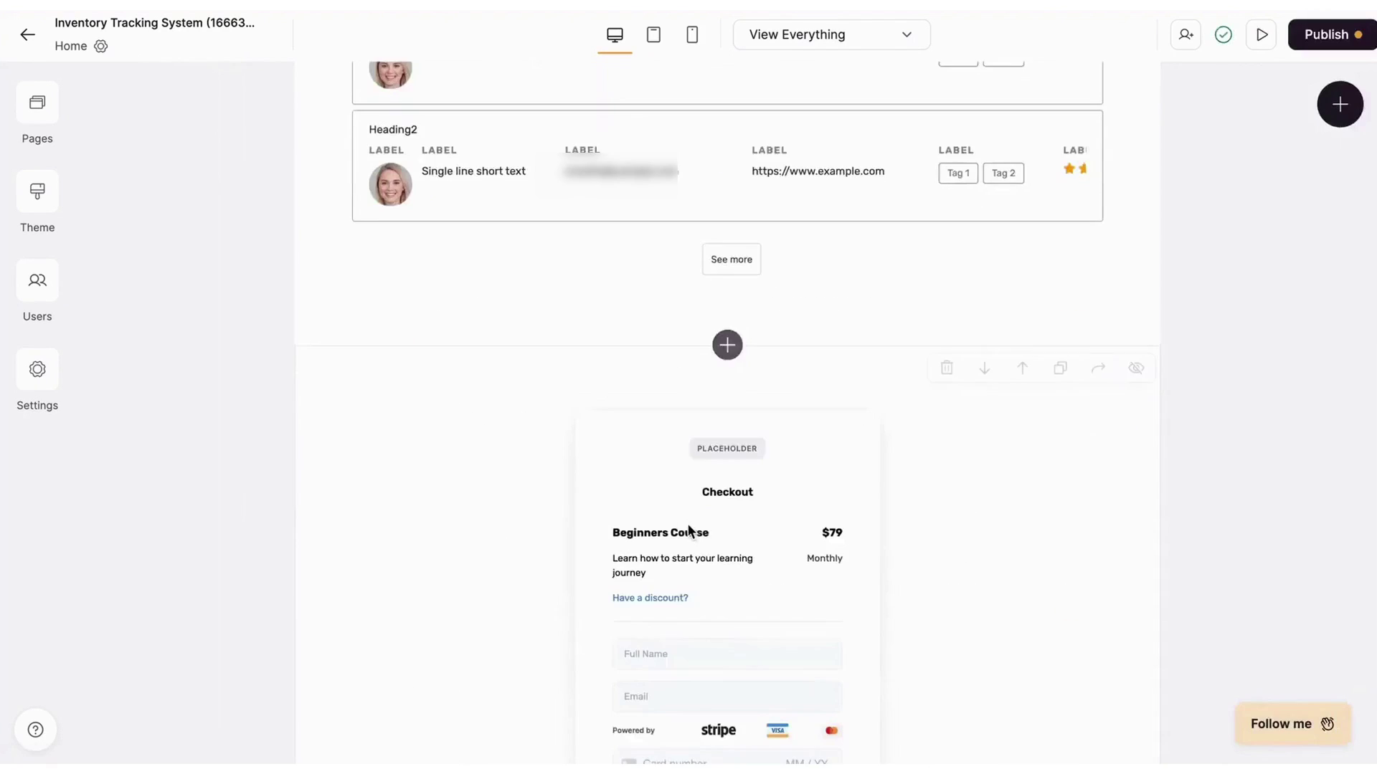
{"action": "left_click", "coordinate": [882, 412]}
{"action": "left_click", "coordinate": [1082, 354]}
{"action": "left_click", "coordinate": [1064, 393]}
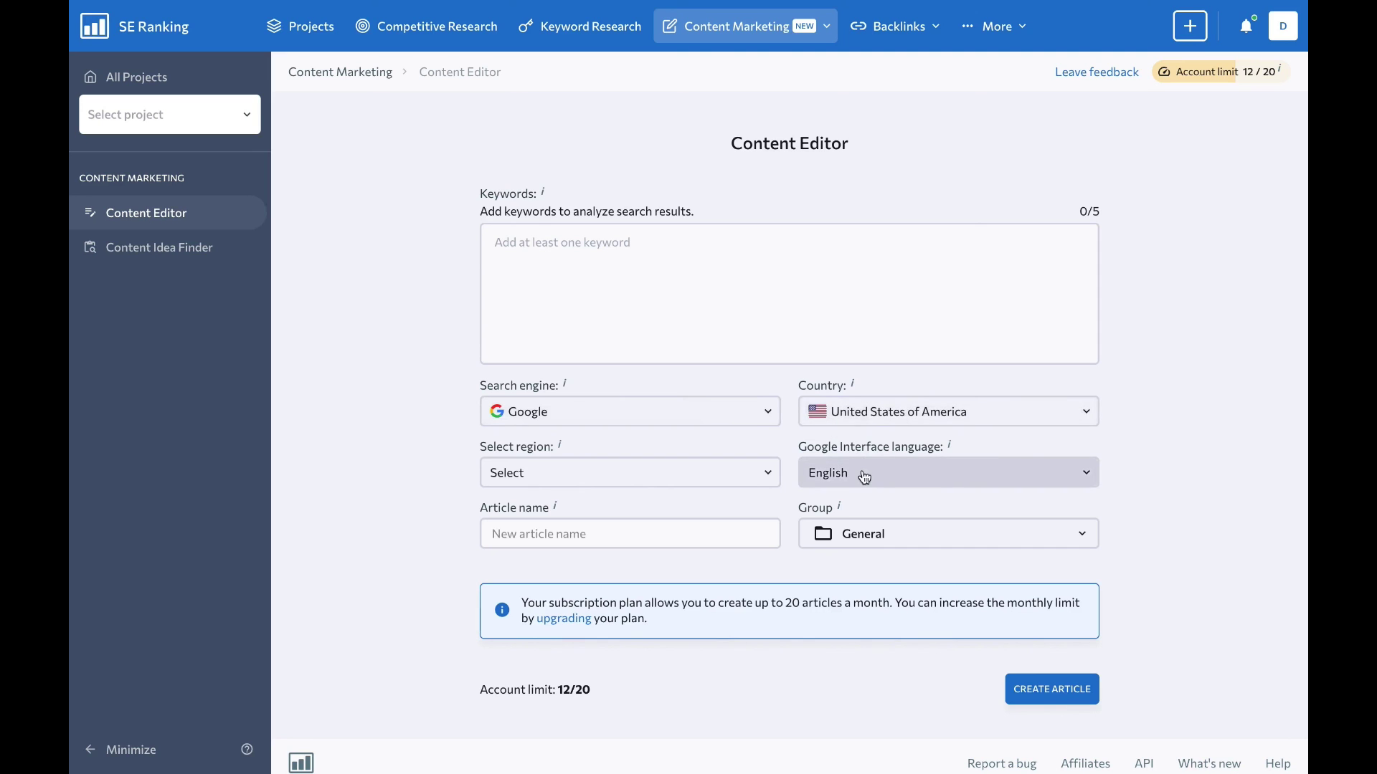
Enter keywords 'quora marketing', 'what is quora marketing' and 'how to benefit from quora marketing'
{"action": "left_click", "coordinate": [789, 294]}
{"action": "type", "text": "quora marketing"}
{"action": "key", "text": "Return"}
{"action": "type", "text": "what is quora marketing"}
{"action": "key", "text": "Return"}
{"action": "type", "text": "how to benefit from quora marketing"}
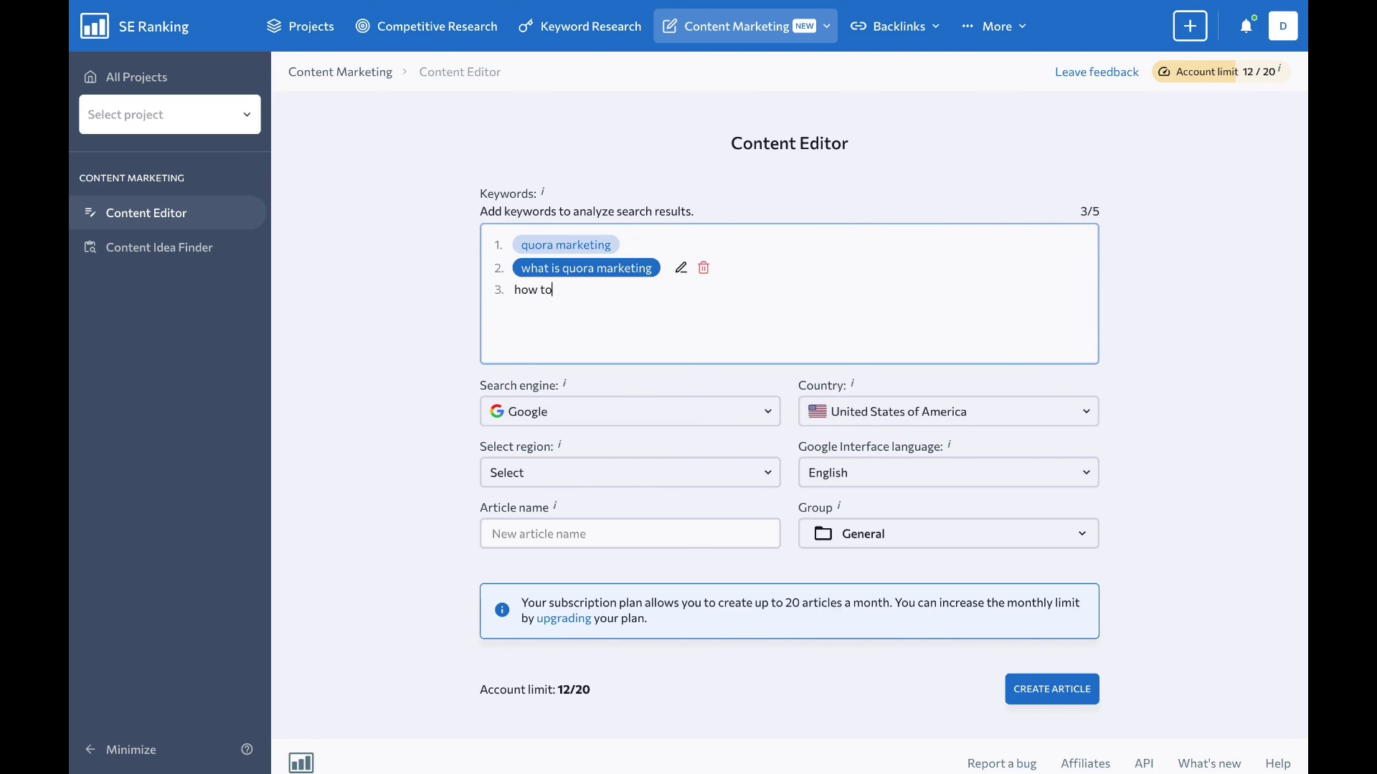
Set region Baltimore, Maryland, name the article 'What is Quora marketing?' and create it
{"action": "left_click", "coordinate": [630, 473]}
{"action": "type", "text": "bal"}
{"action": "left_click", "coordinate": [691, 536]}
{"action": "left_click", "coordinate": [691, 534]}
{"action": "type", "text": "What is Quora marketing?"}
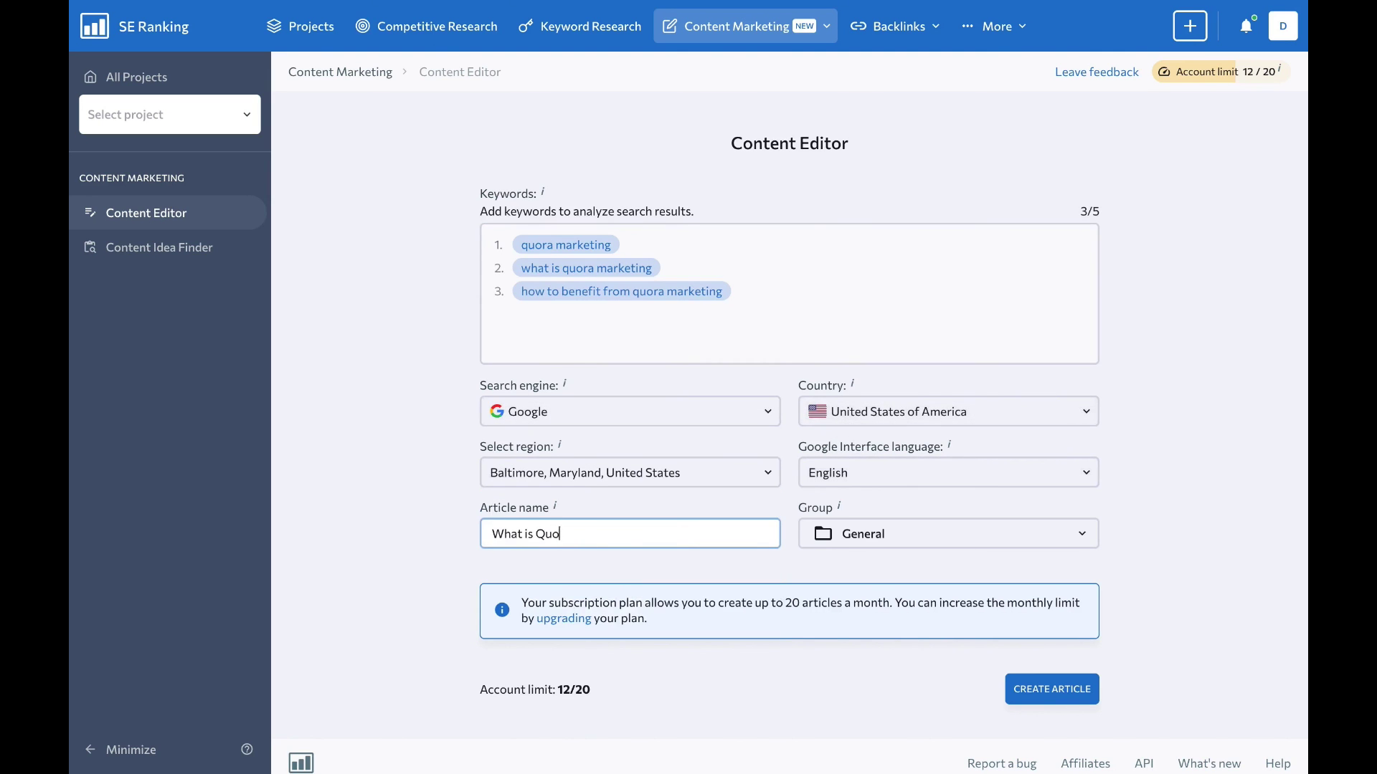
{"action": "left_click", "coordinate": [1044, 683]}
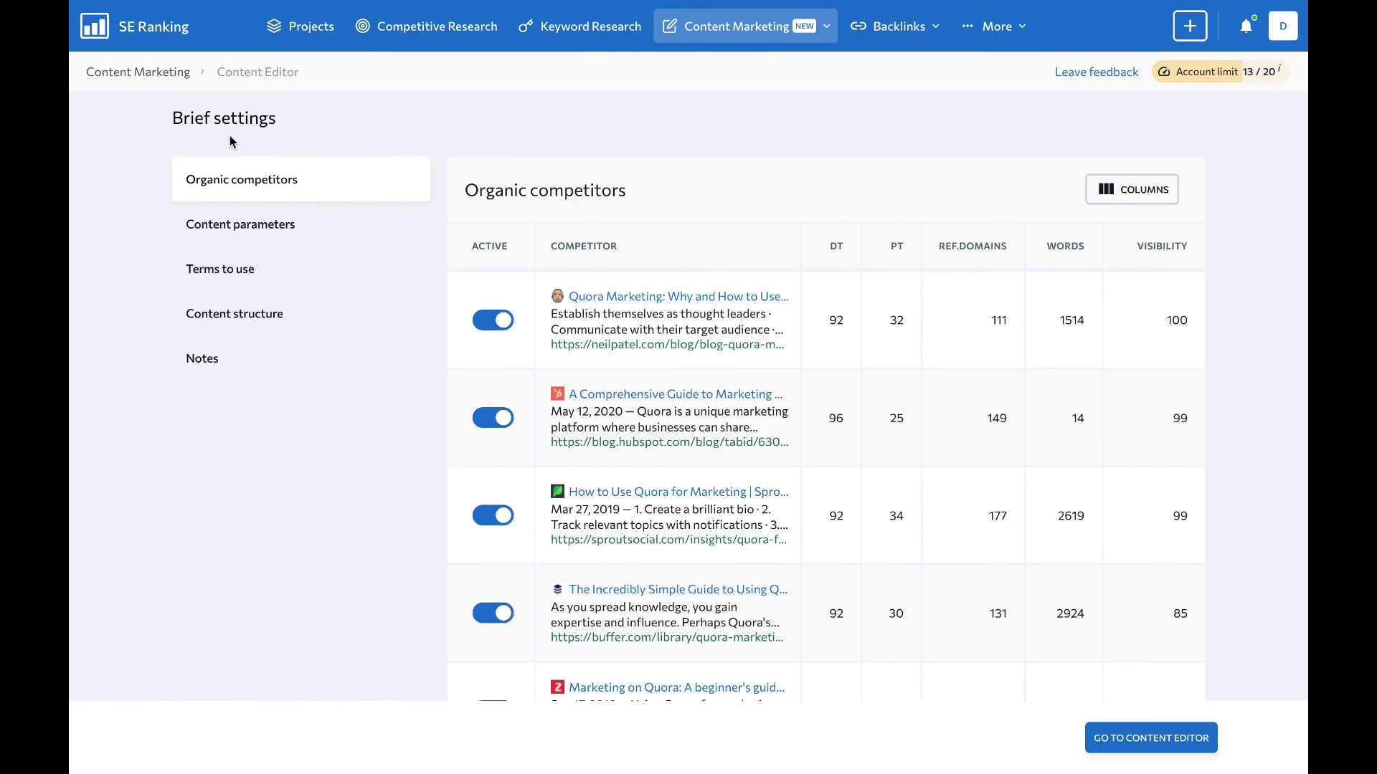
Edit the brief's minimum image count and filter the terms list to NLP terms
{"action": "scroll", "coordinate": [815, 187], "scroll_direction": "down", "scroll_amount": 9}
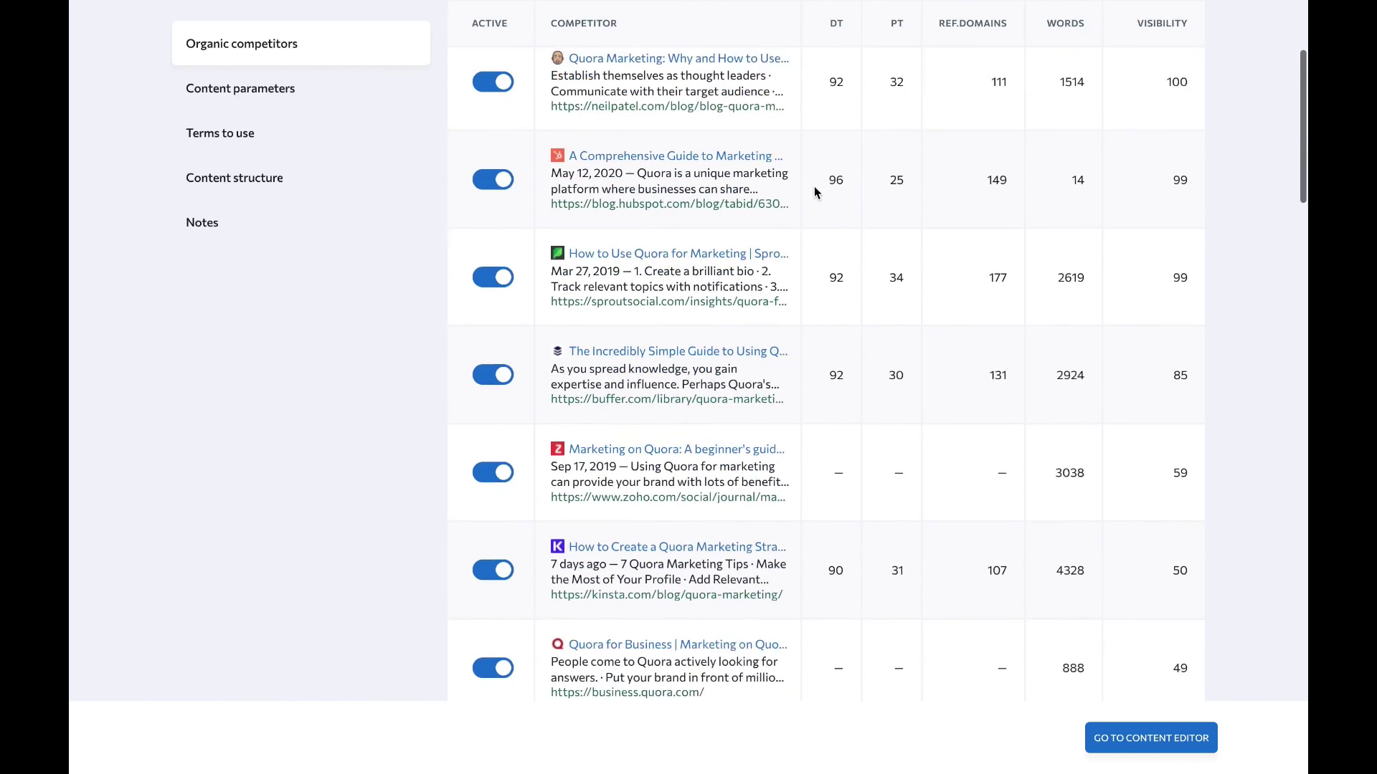
{"action": "scroll", "coordinate": [815, 192], "scroll_direction": "up", "scroll_amount": 4}
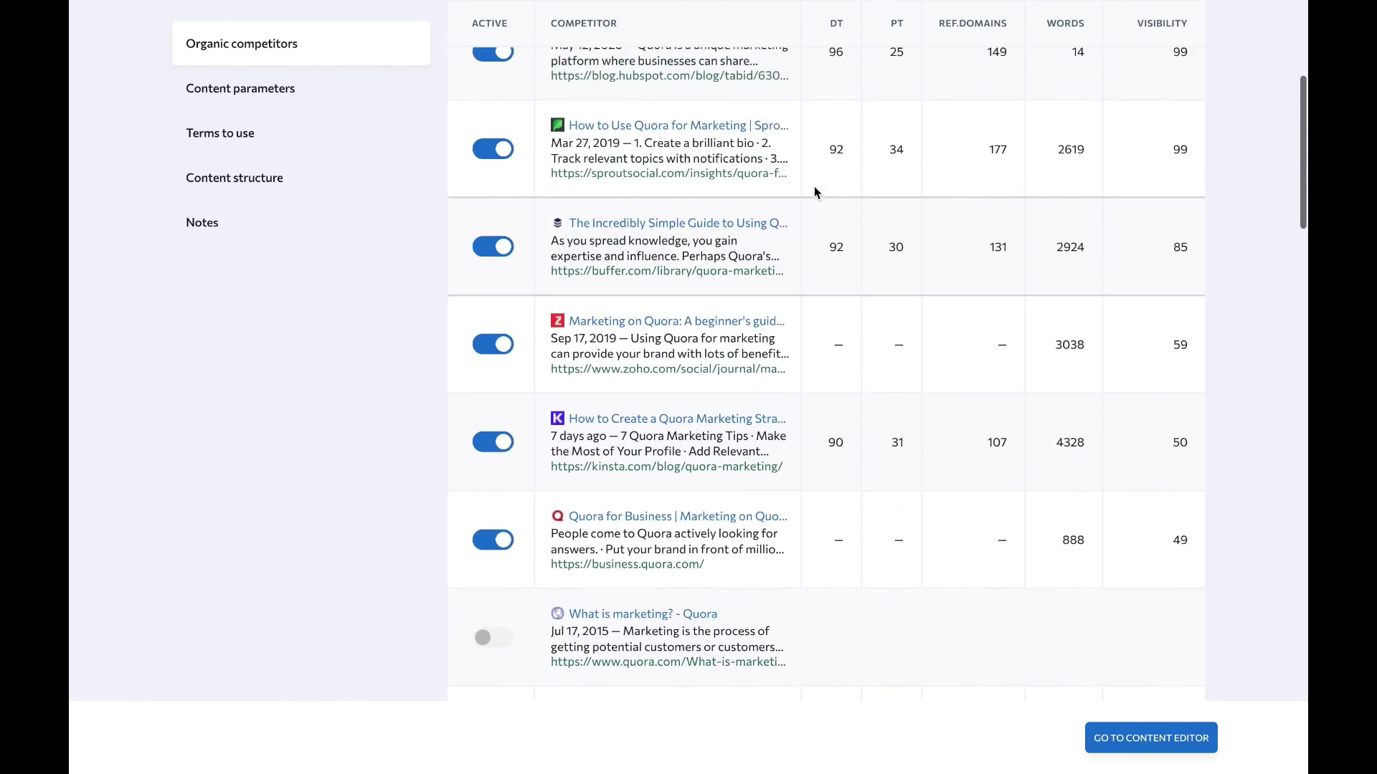
{"action": "scroll", "coordinate": [441, 463], "scroll_direction": "down", "scroll_amount": 9}
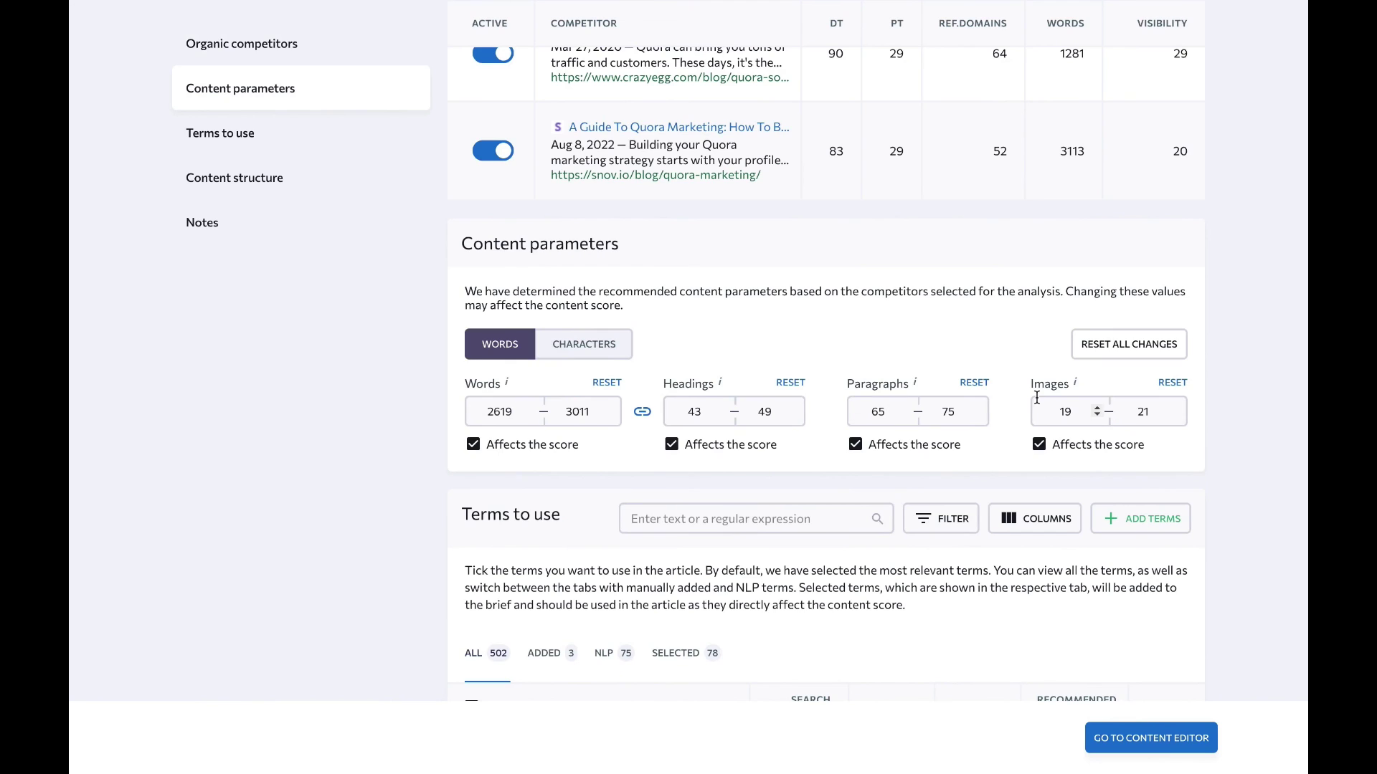
{"action": "left_click", "coordinate": [1071, 411]}
{"action": "left_click", "coordinate": [1054, 457]}
{"action": "scroll", "coordinate": [991, 467], "scroll_direction": "down", "scroll_amount": 6}
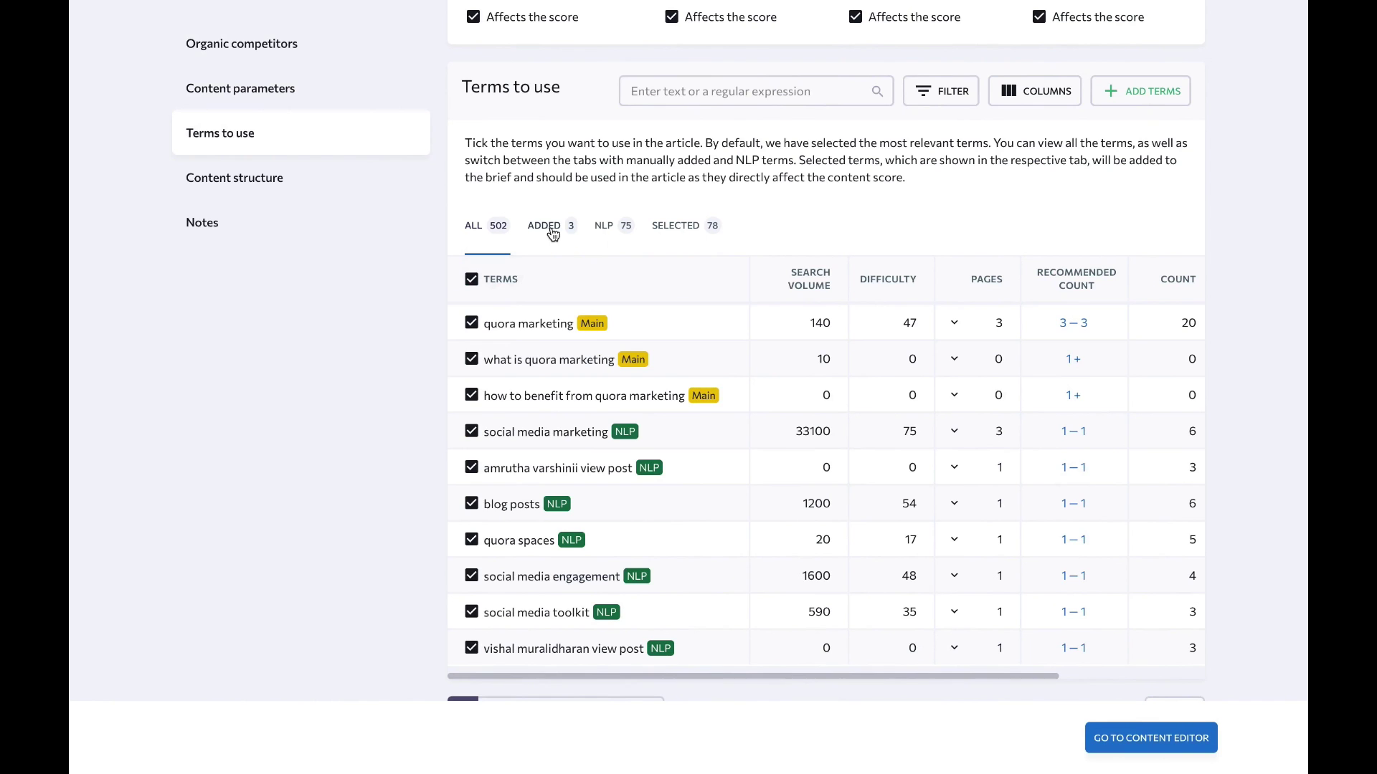
{"action": "left_click", "coordinate": [605, 227]}
{"action": "scroll", "coordinate": [1243, 336], "scroll_direction": "down", "scroll_amount": 9}
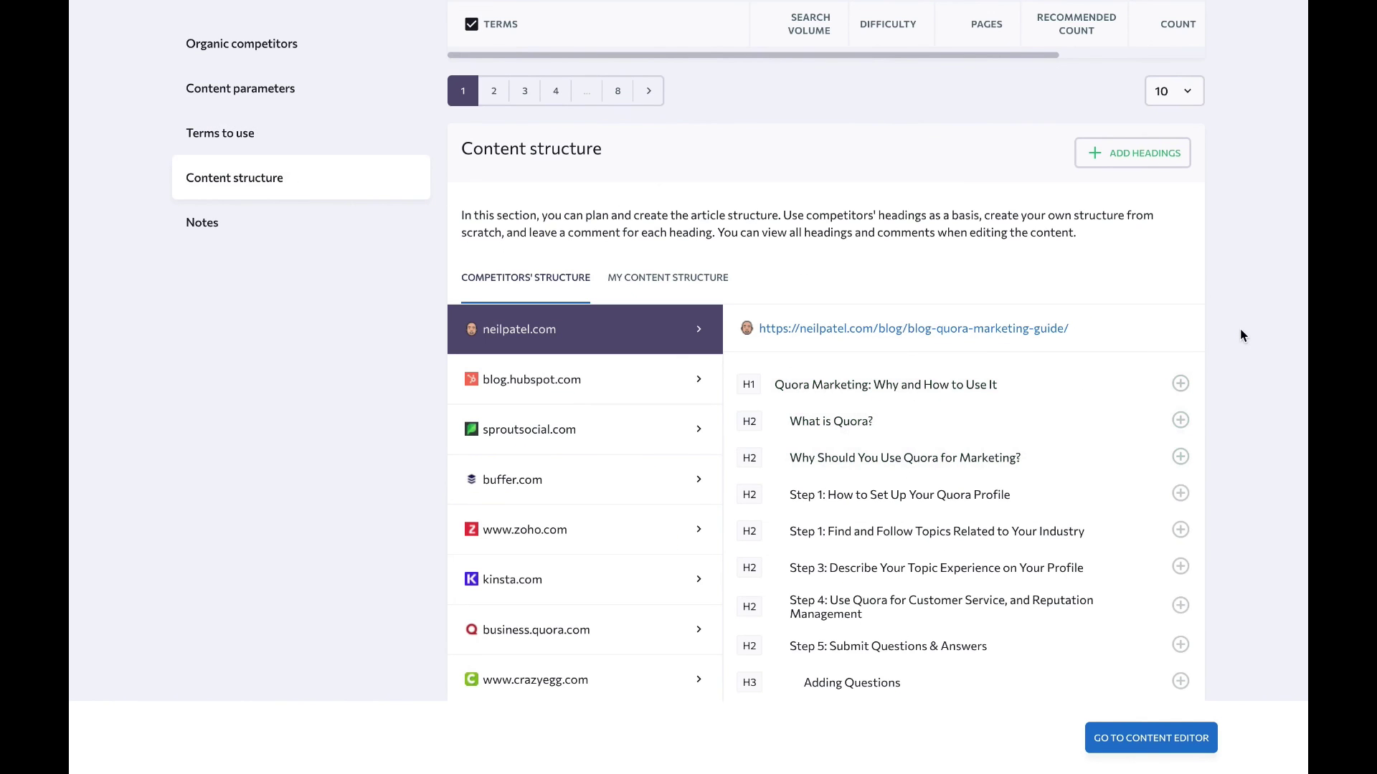
Add the competitor's H1, 'What is Quora?' and Quora-usage H2 headings to the structure
{"action": "left_click", "coordinate": [1180, 384]}
{"action": "left_click", "coordinate": [1180, 420]}
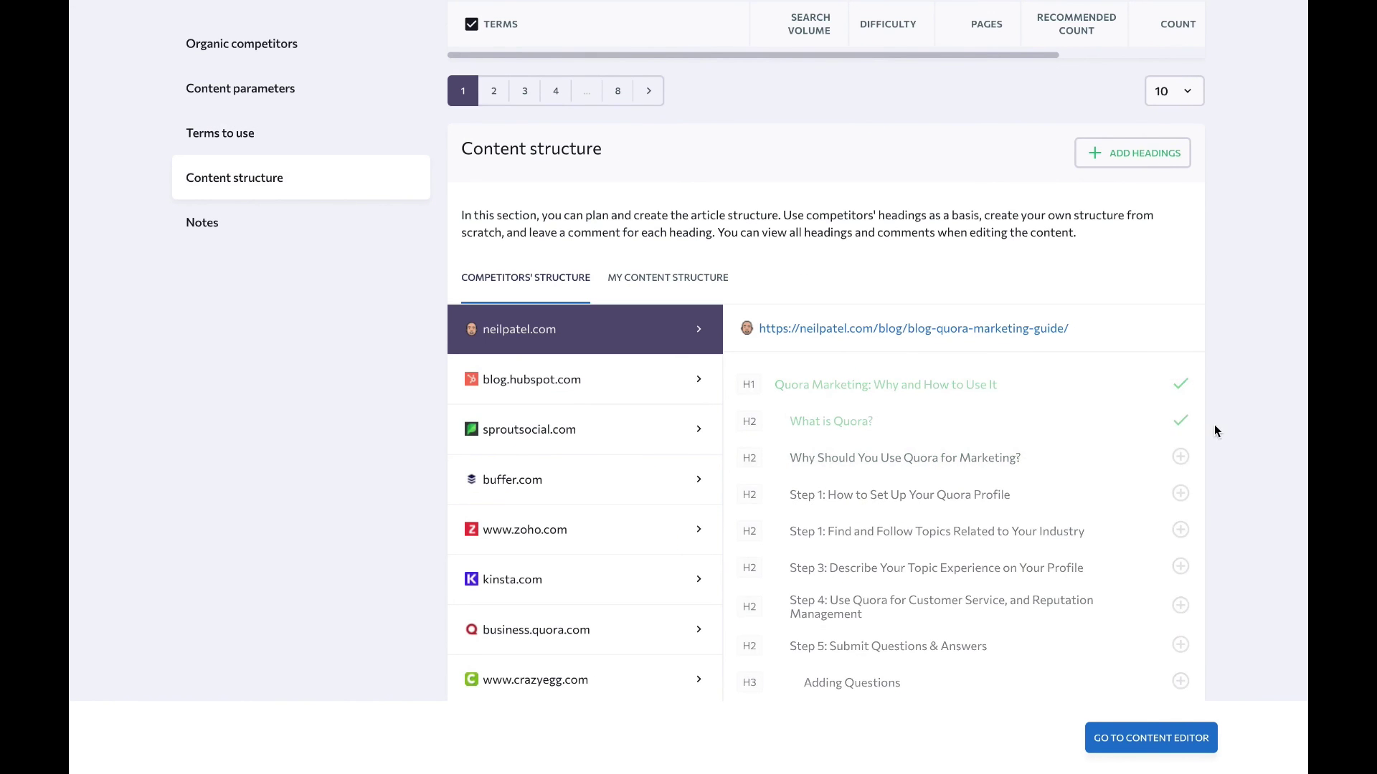
{"action": "left_click", "coordinate": [1181, 458]}
{"action": "left_click", "coordinate": [713, 281]}
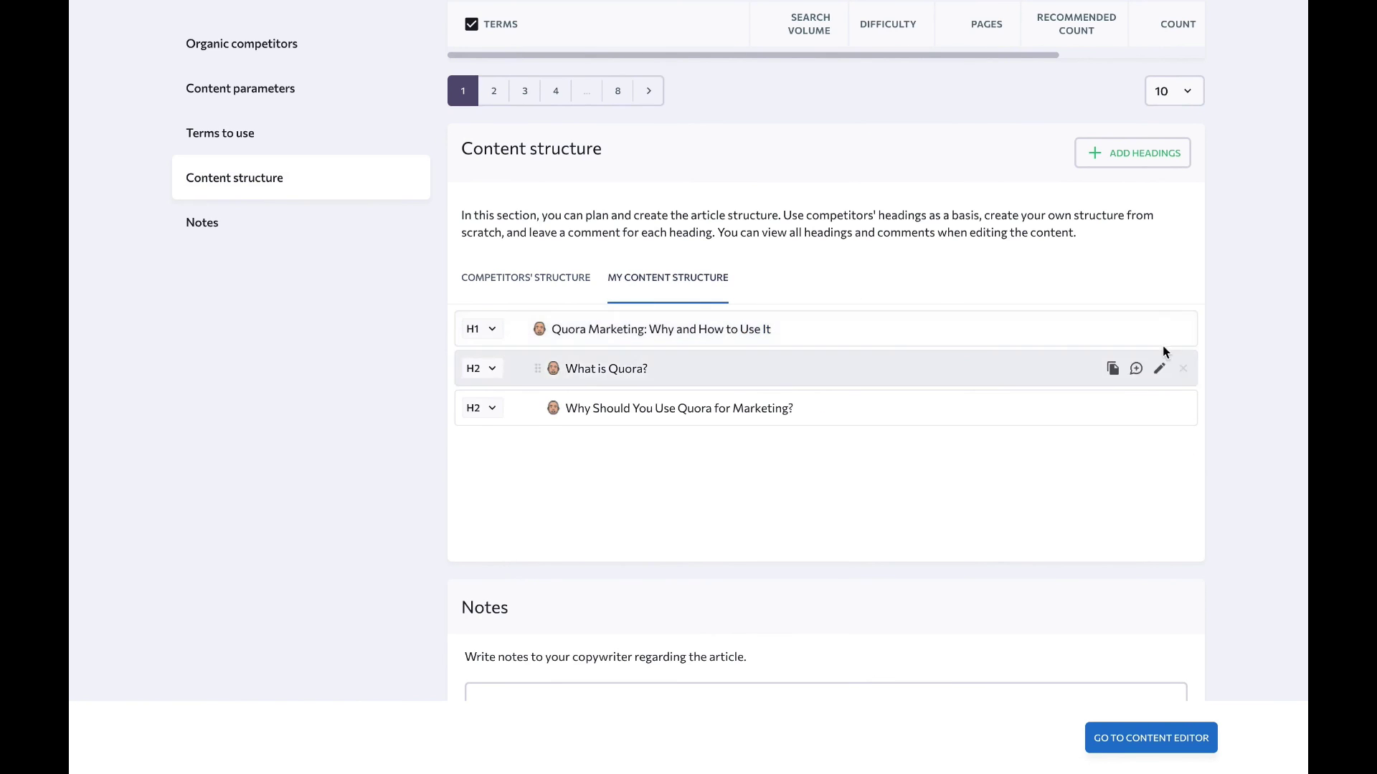
Replace the competitor headings with template headings and comment 'new comment' on Less important
{"action": "left_click", "coordinate": [1182, 333]}
{"action": "left_click", "coordinate": [1182, 333]}
{"action": "left_click", "coordinate": [1182, 333]}
{"action": "left_click", "coordinate": [824, 474]}
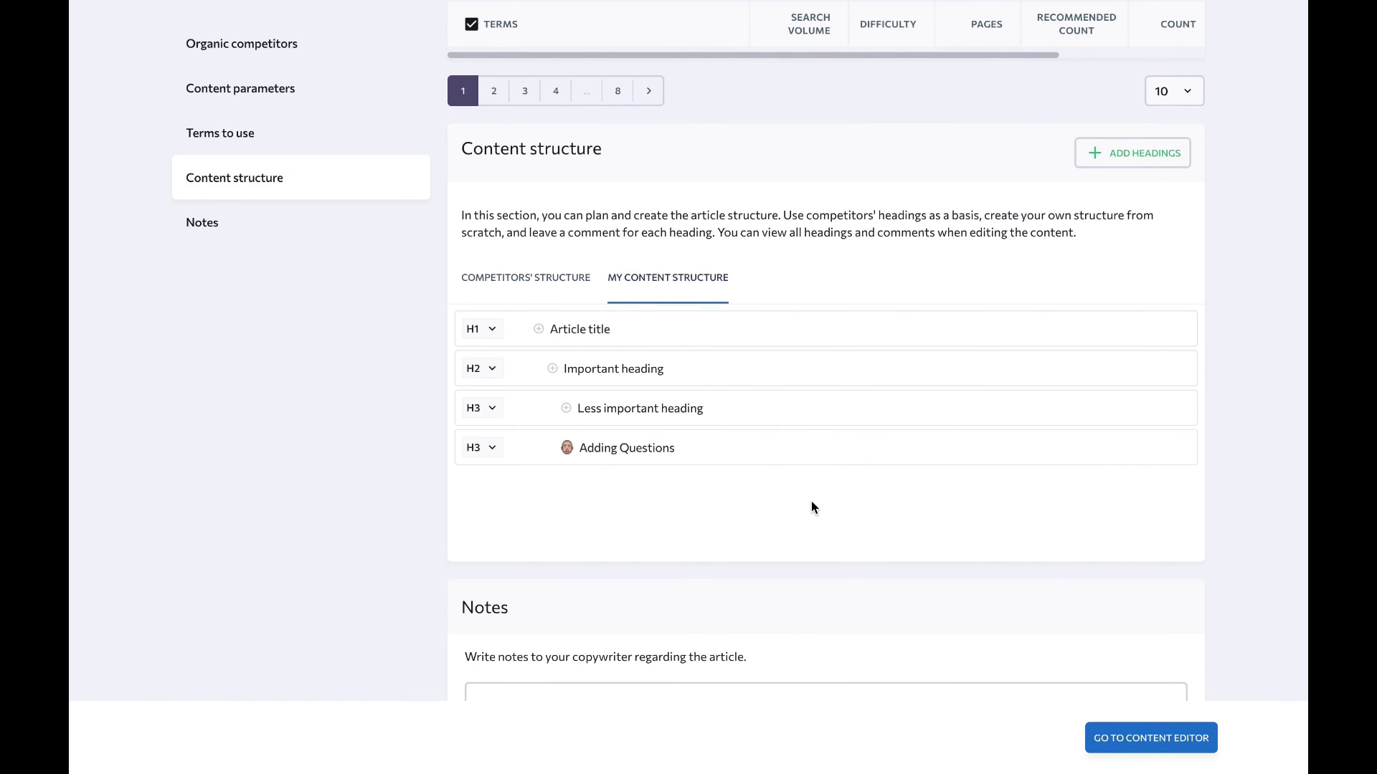
{"action": "scroll", "coordinate": [811, 501], "scroll_direction": "down", "scroll_amount": 5}
{"action": "scroll", "coordinate": [585, 434], "scroll_direction": "up", "scroll_amount": 2}
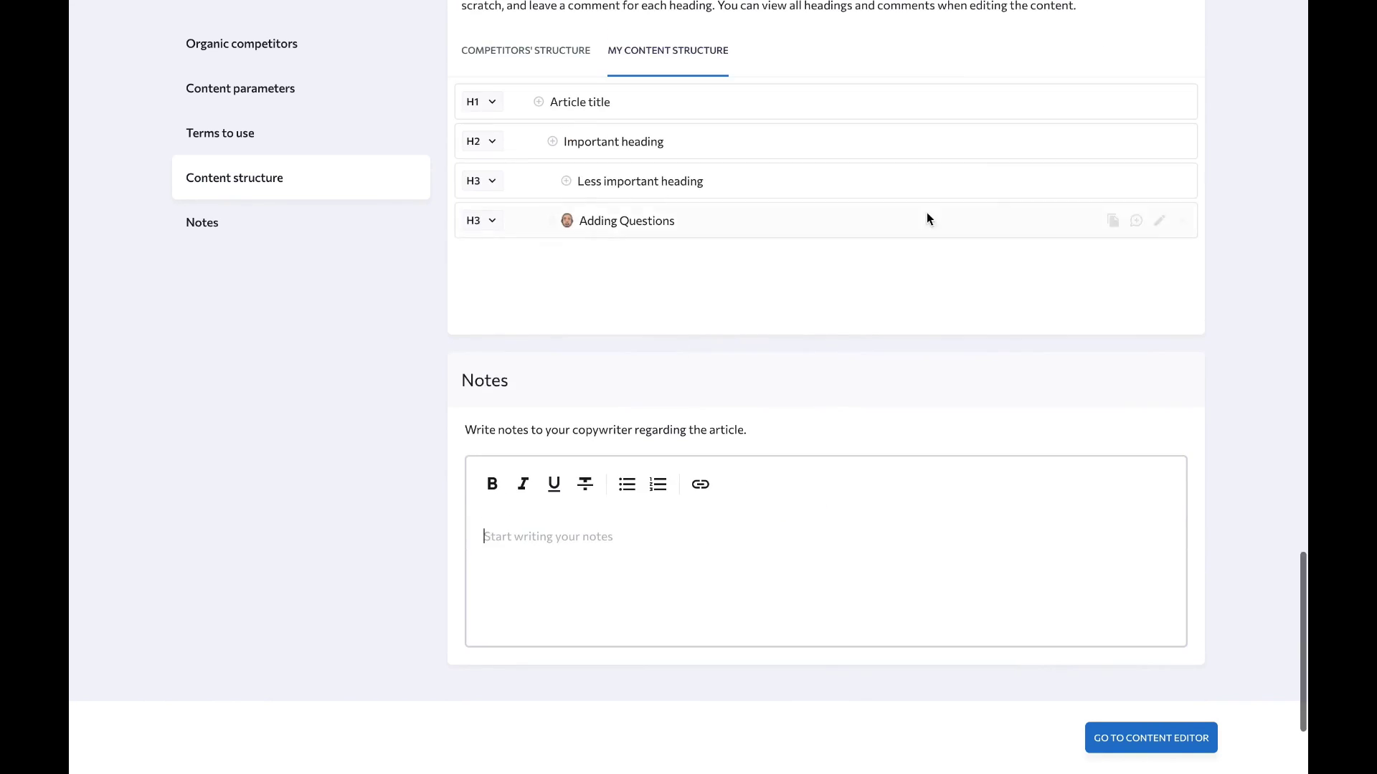
{"action": "left_click", "coordinate": [1137, 222]}
{"action": "type", "text": "new comment"}
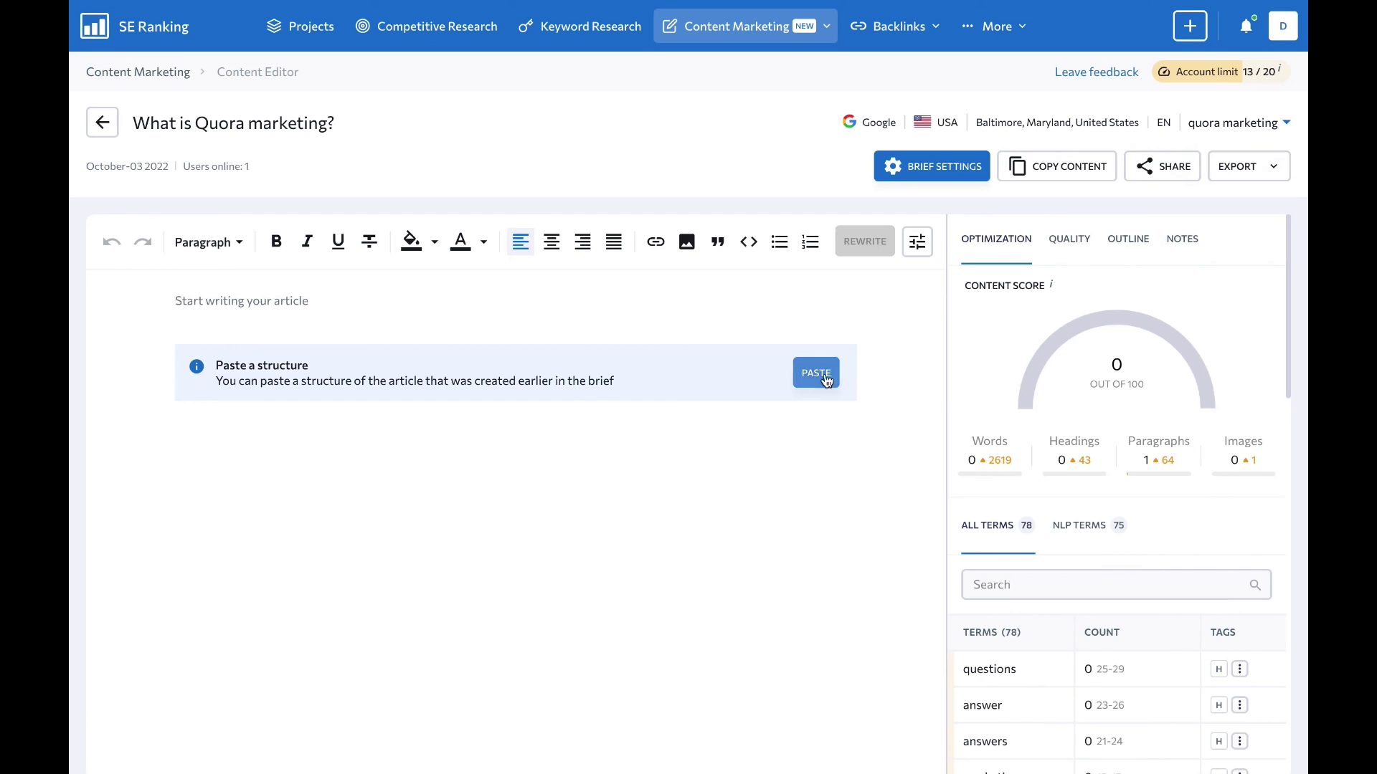
Paste the heading structure into the draft and add an introduction line about Quora marketing
{"action": "left_click", "coordinate": [816, 373]}
{"action": "left_click", "coordinate": [594, 323]}
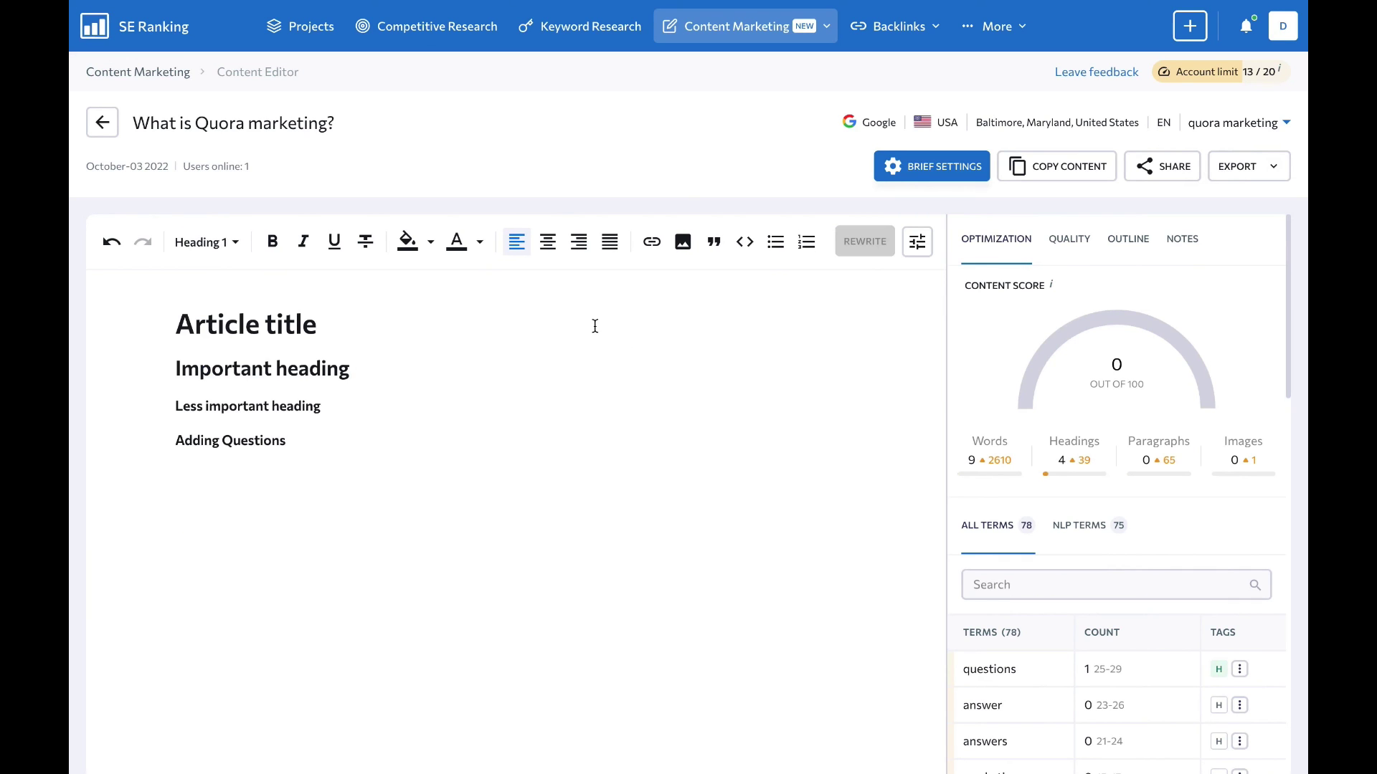
{"action": "key", "text": "Return"}
{"action": "type", "text": "A compelling introduction to my new article on Quora marketing and its benefits."}
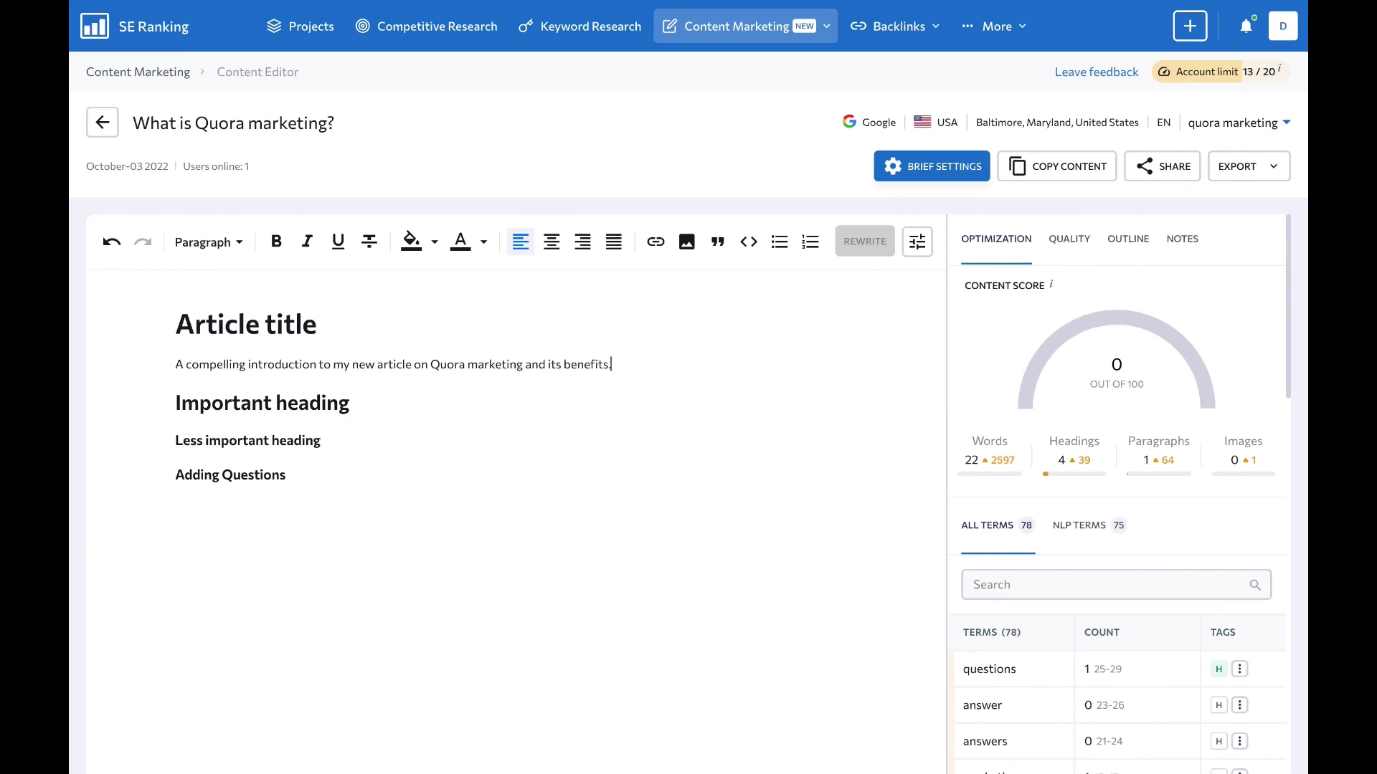
Replace the draft with a prepared full article and swap in prepared Quora paragraph text
{"action": "left_click_drag", "start_coordinate": [337, 476], "coordinate": [175, 324]}
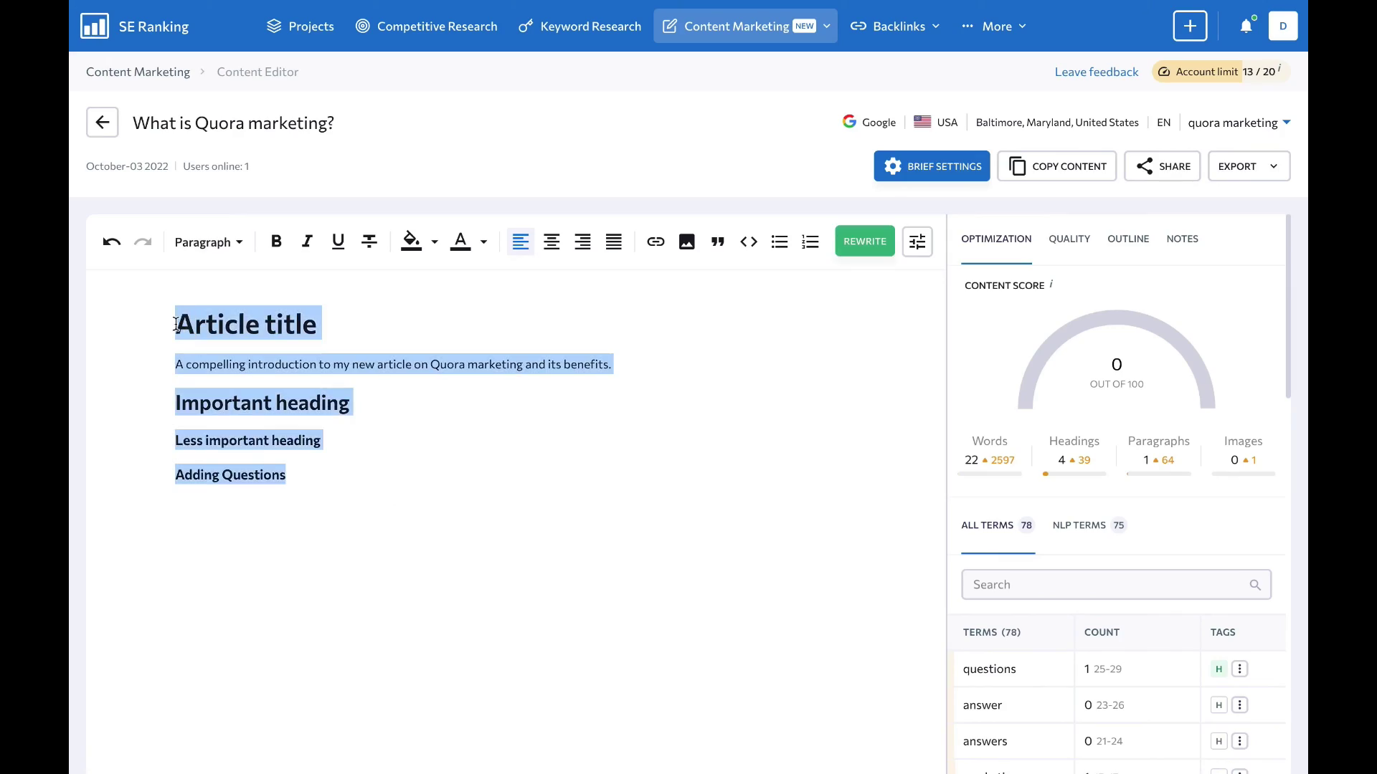
{"action": "key", "text": "ctrl+v"}
{"action": "scroll", "coordinate": [176, 327], "scroll_direction": "up", "scroll_amount": 20}
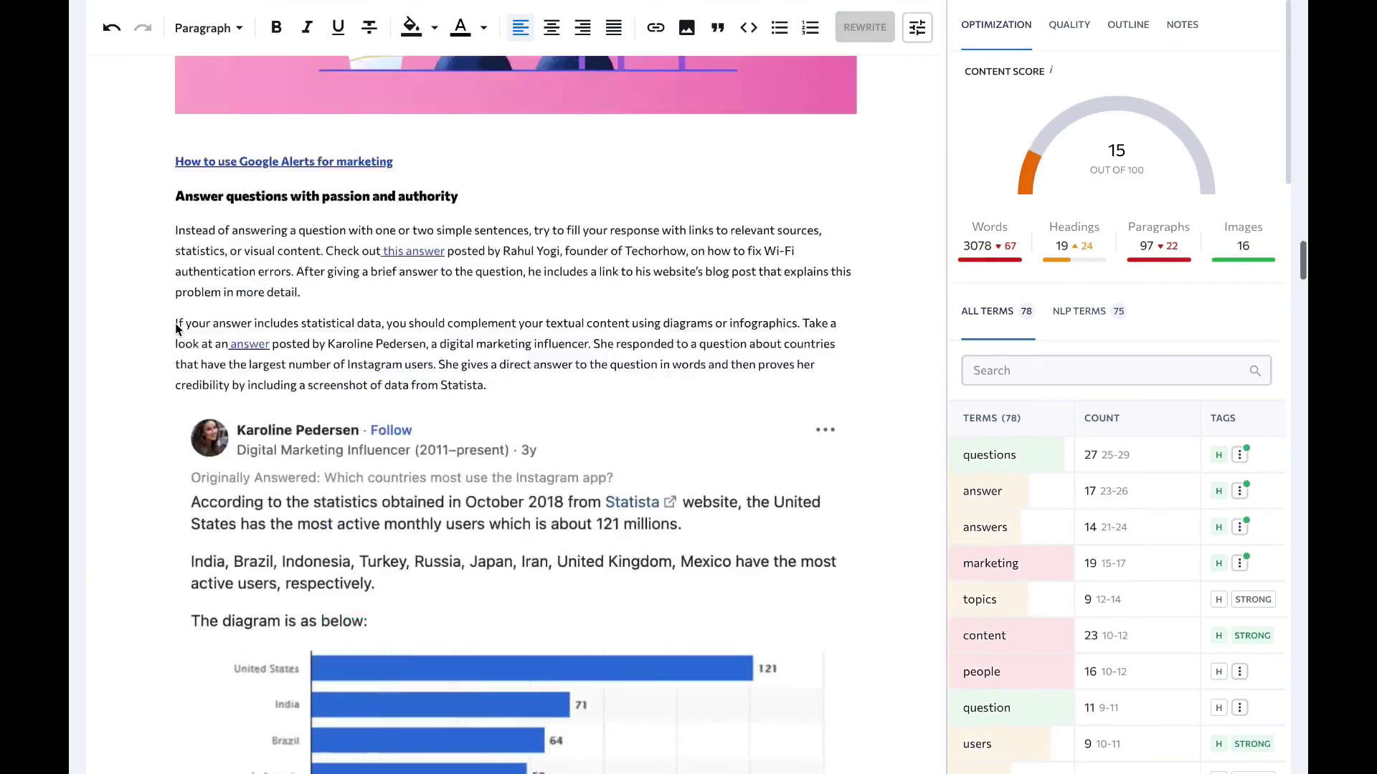
{"action": "scroll", "coordinate": [176, 327], "scroll_direction": "up", "scroll_amount": 15}
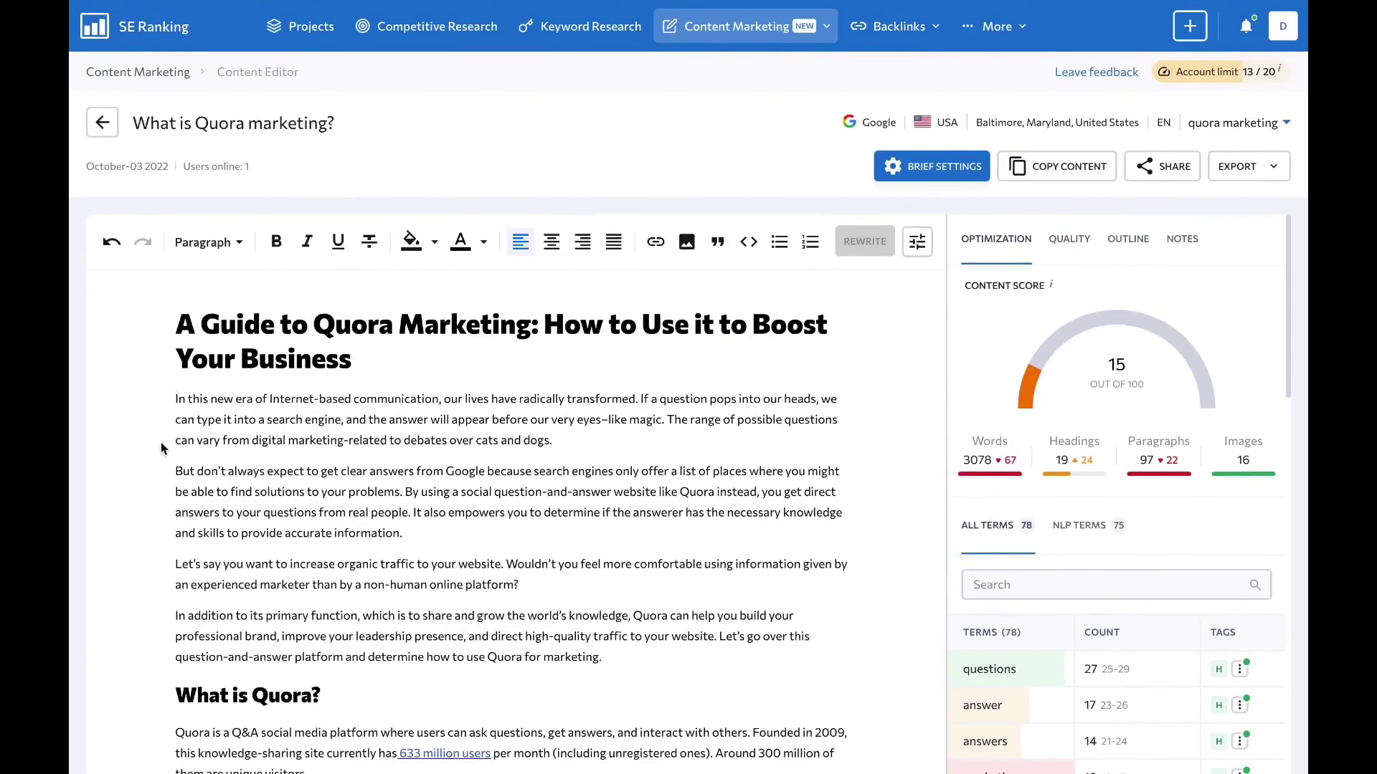
{"action": "left_click_drag", "start_coordinate": [175, 471], "coordinate": [396, 530]}
{"action": "type", "text": "Quora is a unique marketing platform where businesses can share knowledge to build their brand and engage their target audience with industry thought leadership and content marketing. Businesses can also influence high-intent buyers with relevant, highly targeted ads on the platform."}
Replace the Quora paragraph with the third AI rewrite suggestion, then open the long-tail keywords article
{"action": "left_click_drag", "start_coordinate": [175, 471], "coordinate": [418, 512]}
{"action": "left_click", "coordinate": [864, 242]}
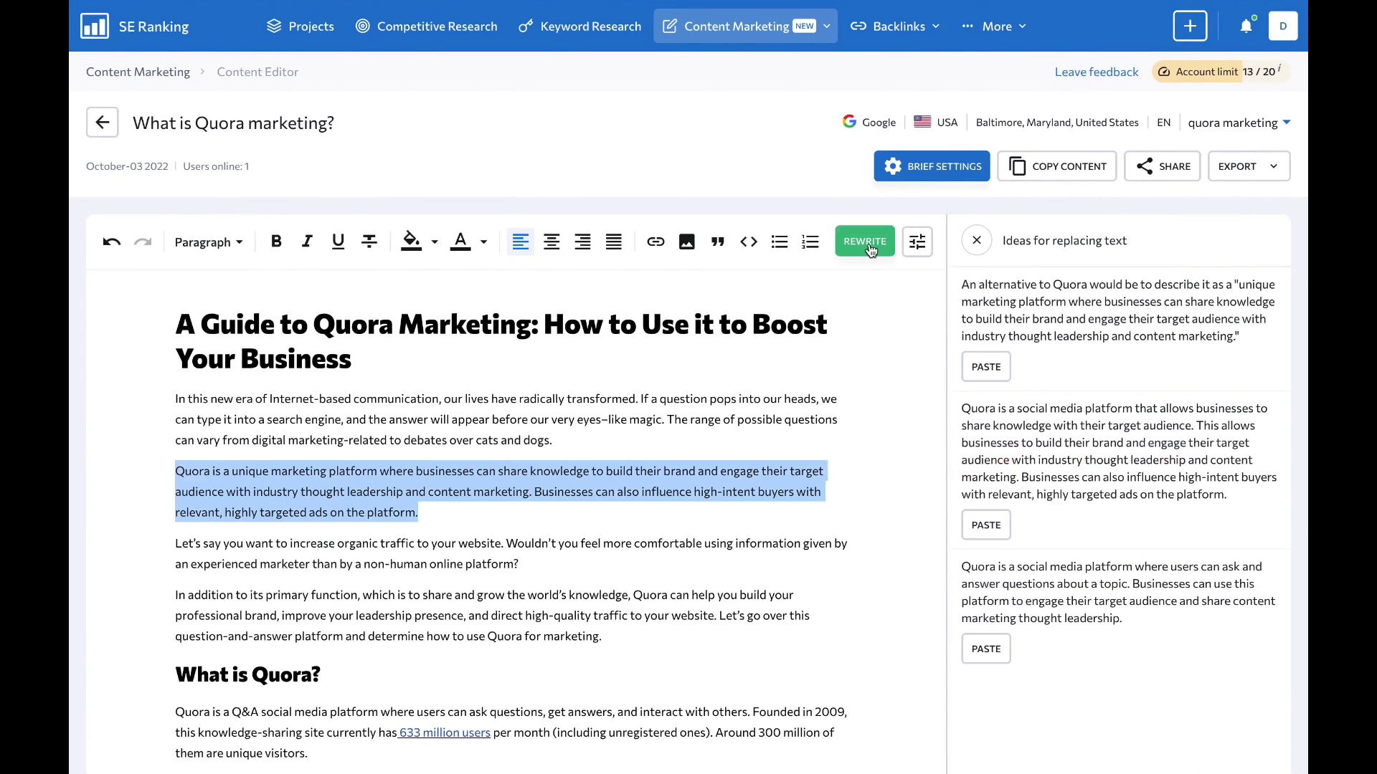
{"action": "left_click", "coordinate": [1002, 661]}
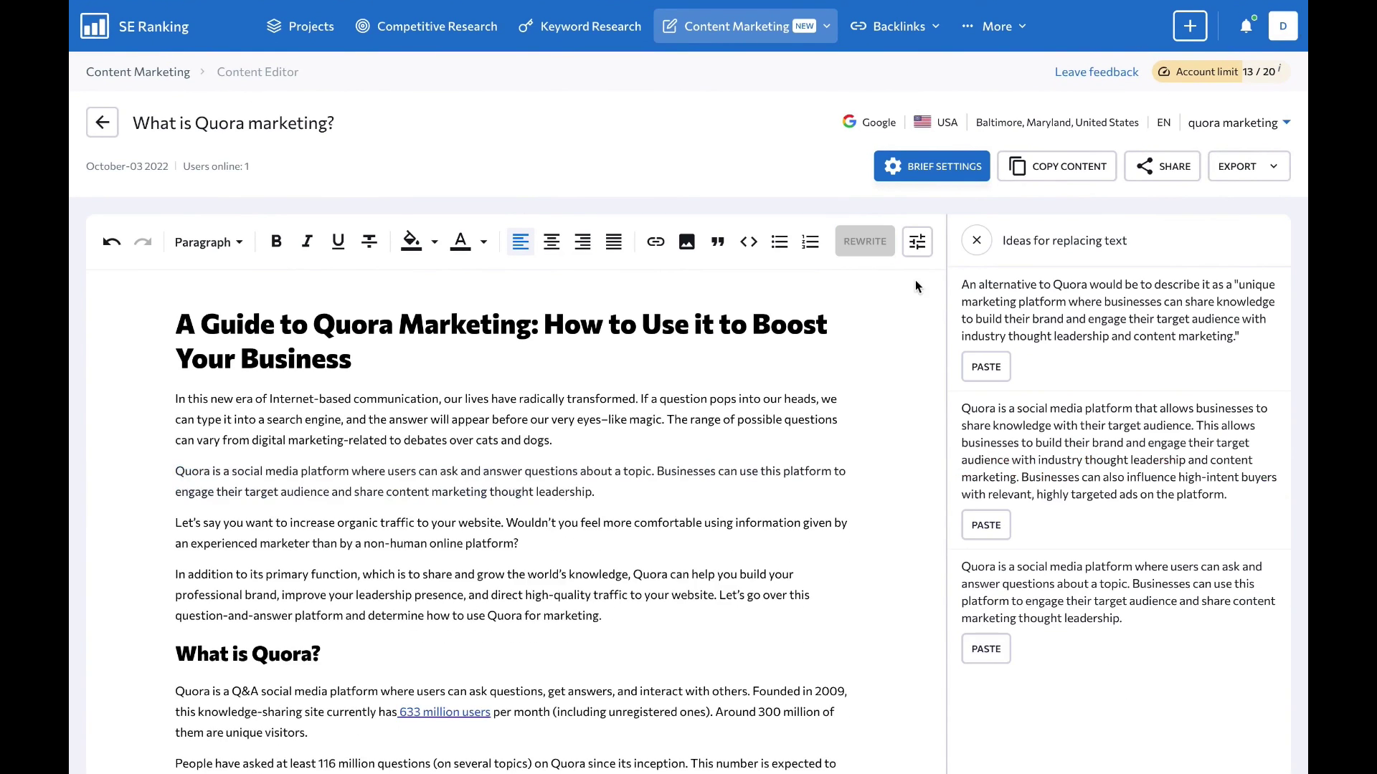
{"action": "left_click", "coordinate": [977, 241]}
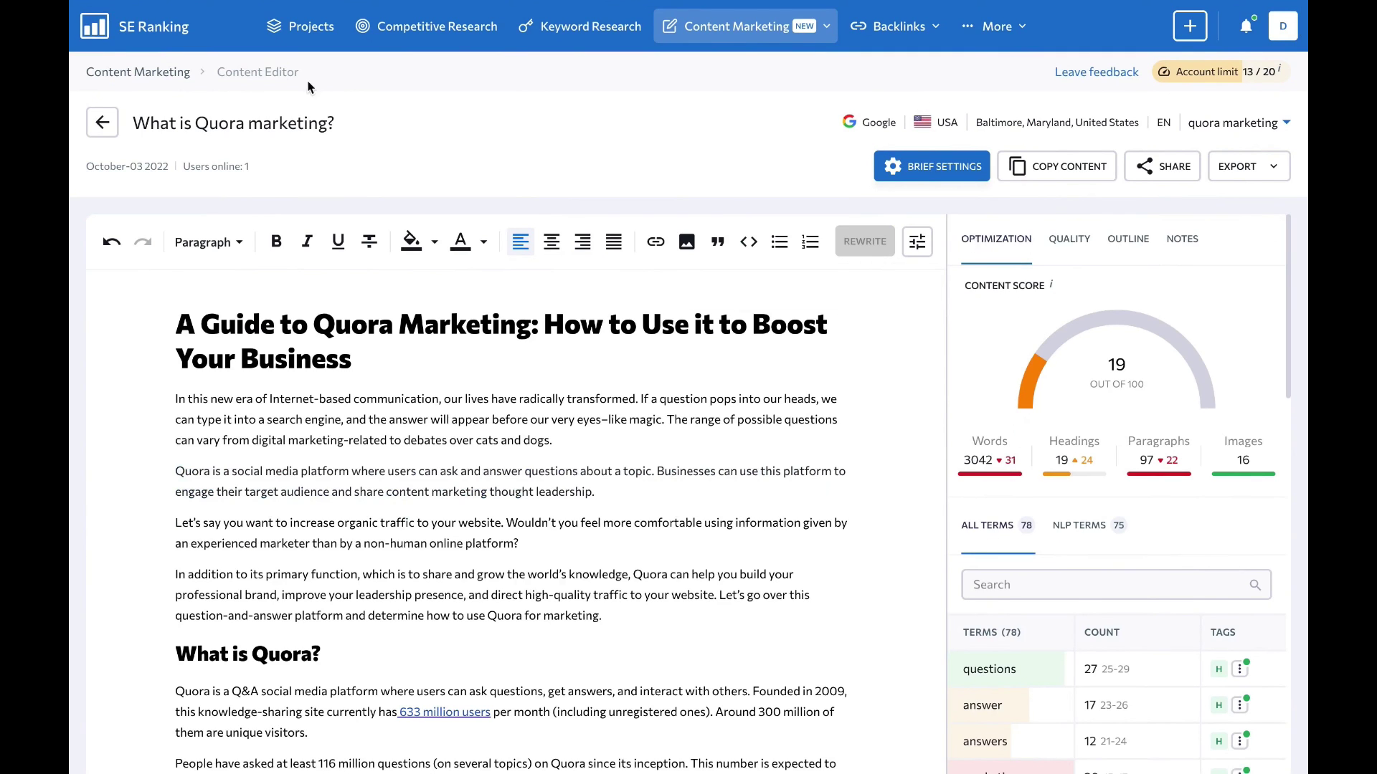
{"action": "left_click", "coordinate": [102, 121]}
{"action": "left_click", "coordinate": [504, 502]}
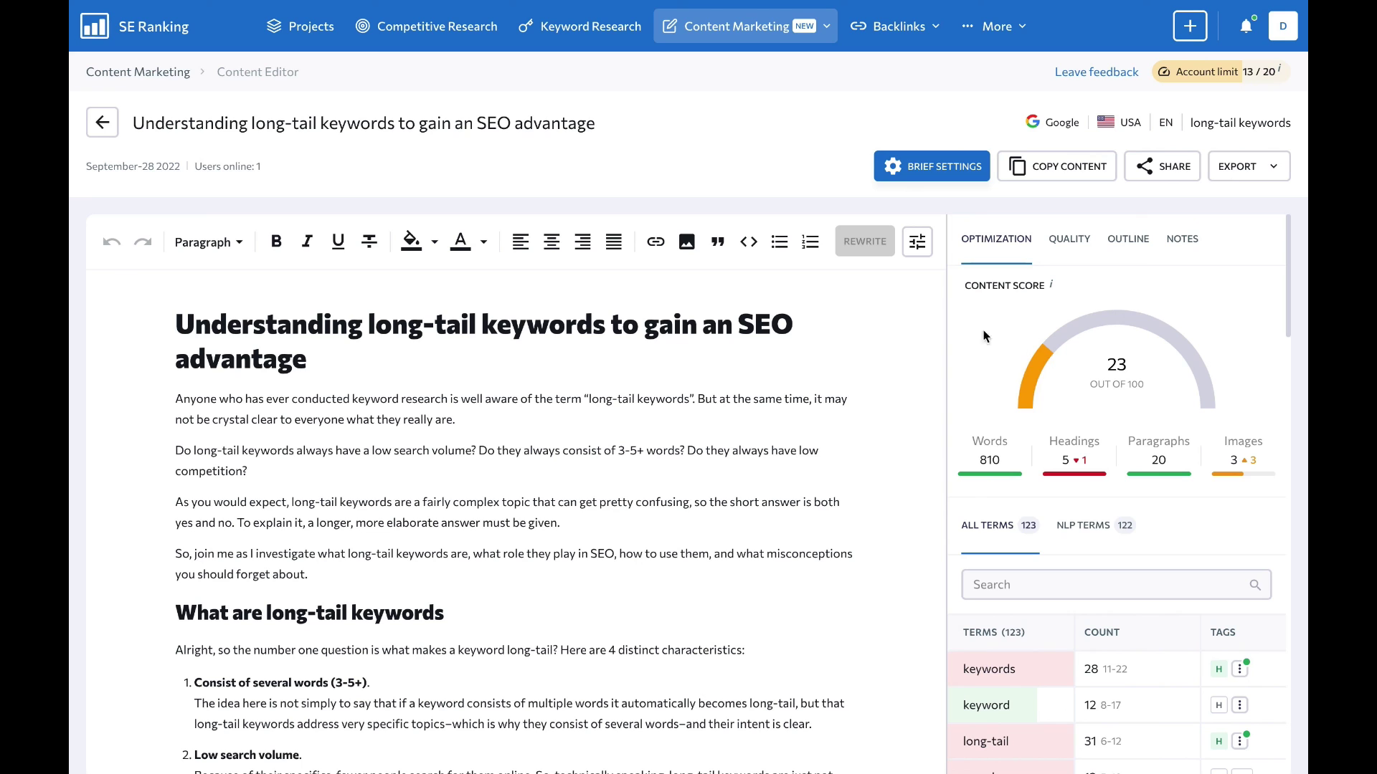
Show the Quality tab: score 84, 5 grammatical mistakes, readability 66
{"action": "mouse_move", "coordinate": [1159, 494]}
{"action": "scroll", "coordinate": [1233, 488], "scroll_direction": "down", "scroll_amount": 5}
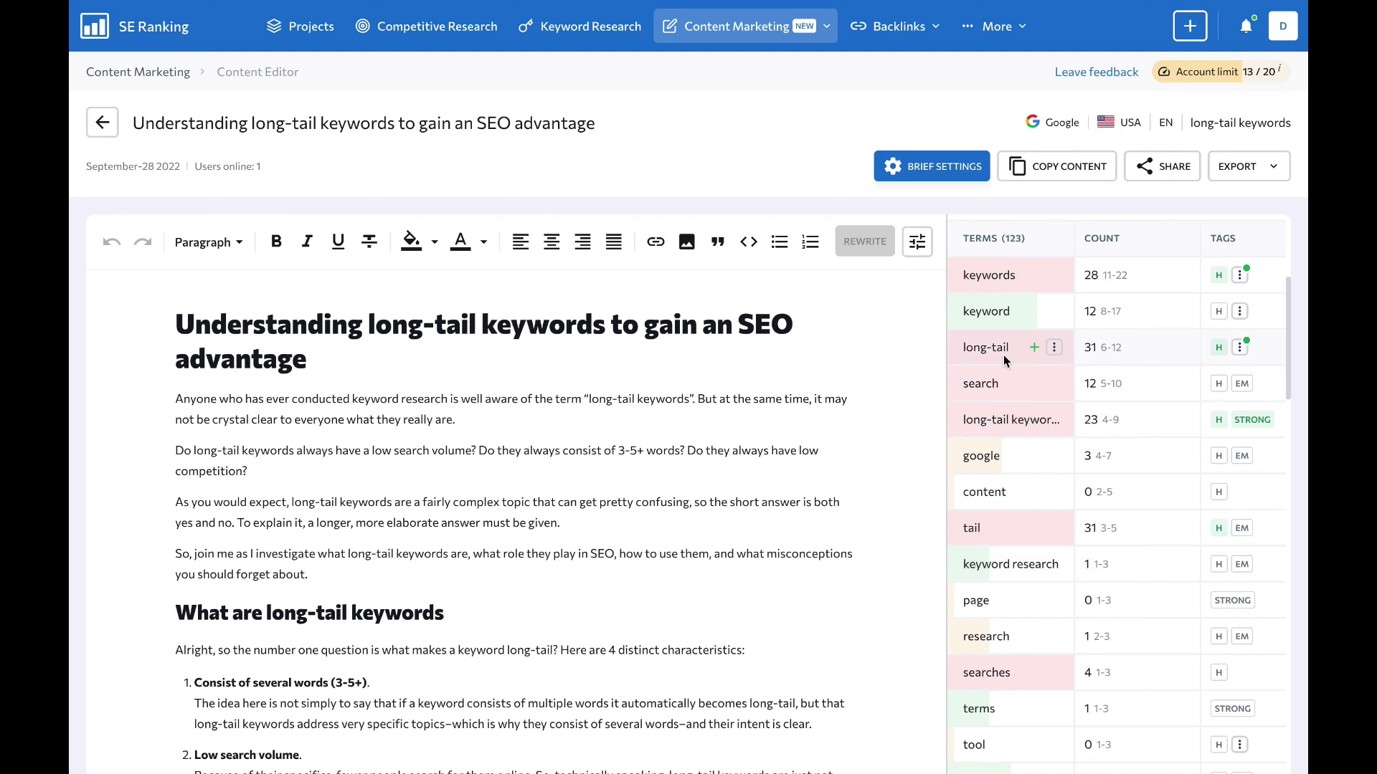
{"action": "scroll", "coordinate": [1018, 309], "scroll_direction": "up", "scroll_amount": 5}
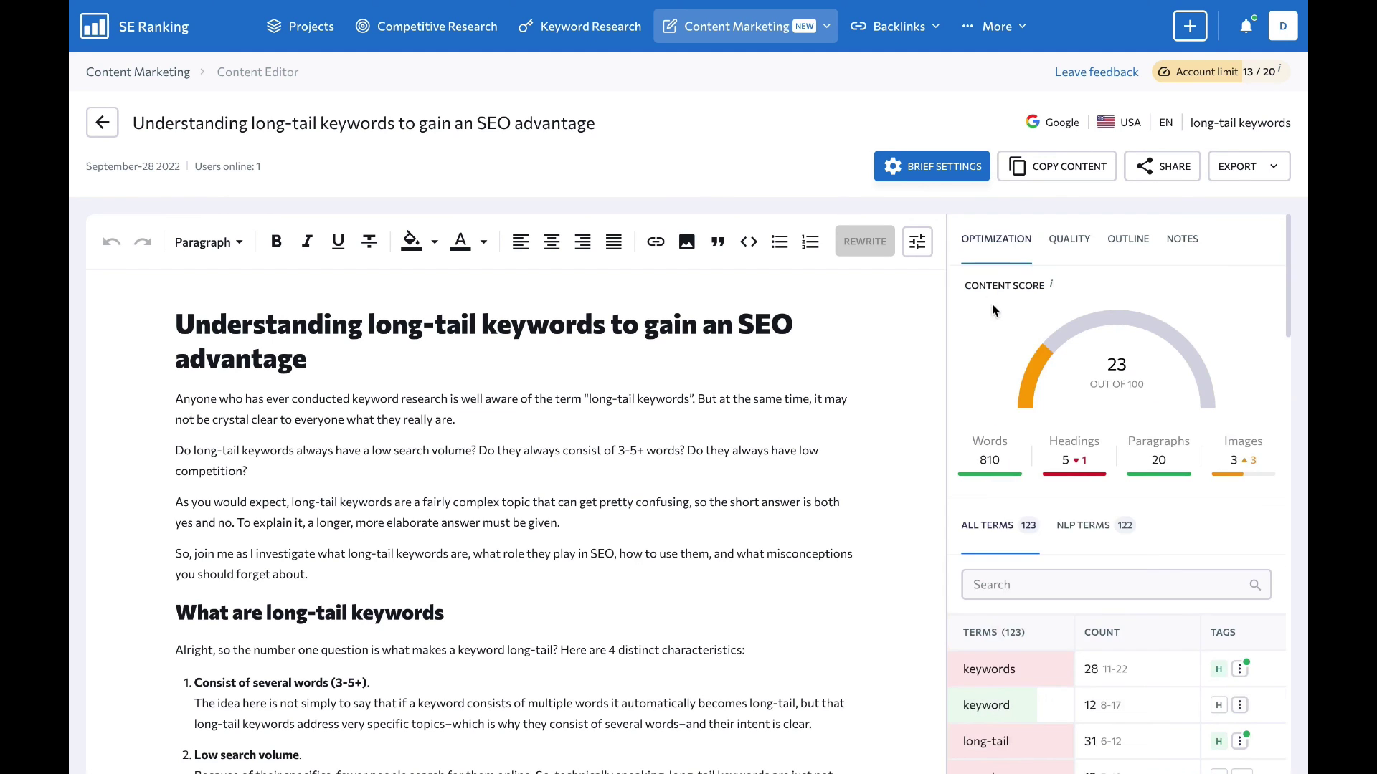
{"action": "left_click", "coordinate": [1069, 239]}
{"action": "scroll", "coordinate": [1004, 444], "scroll_direction": "down", "scroll_amount": 1}
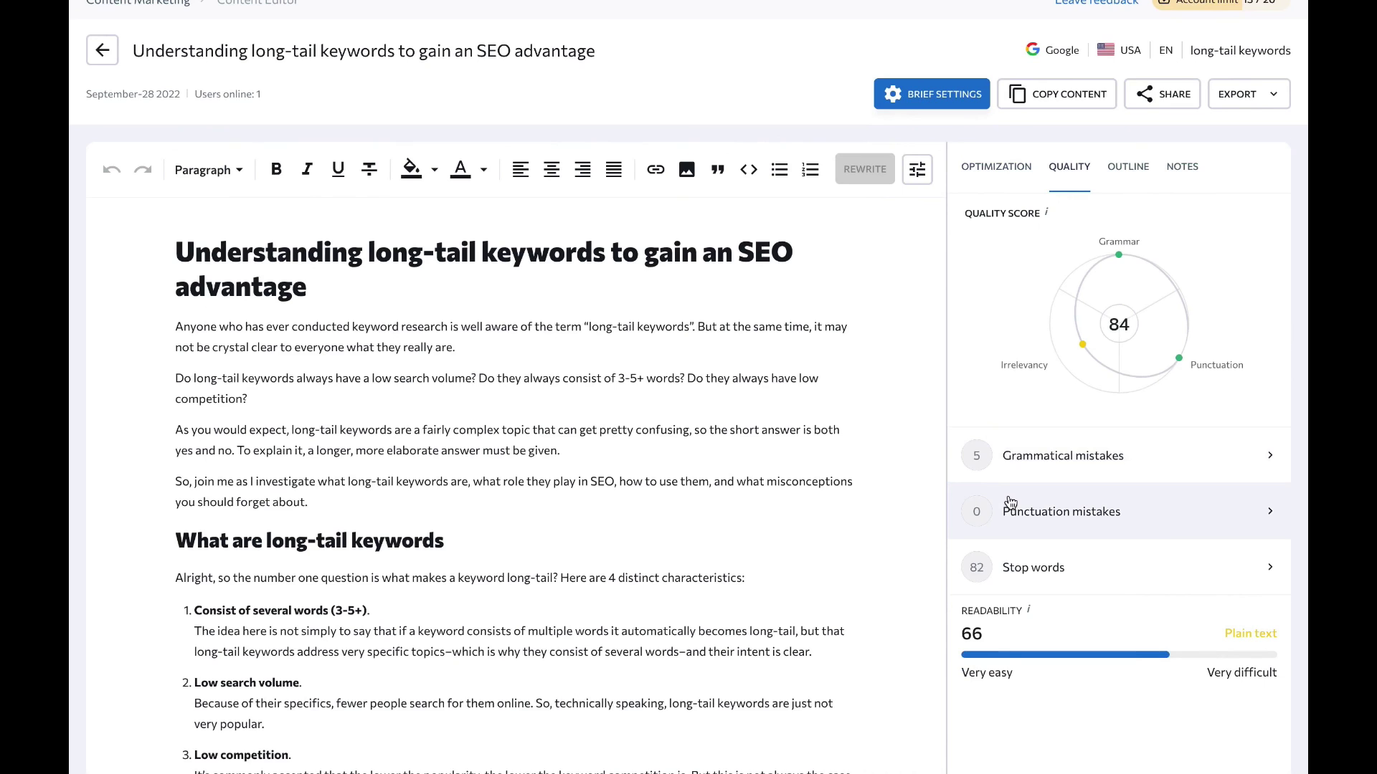
Open the stop-words breakdown and highlight the 60% recommended limit and the article's 40% share
{"action": "scroll", "coordinate": [1011, 502], "scroll_direction": "down", "scroll_amount": 2}
{"action": "left_click", "coordinate": [999, 437]}
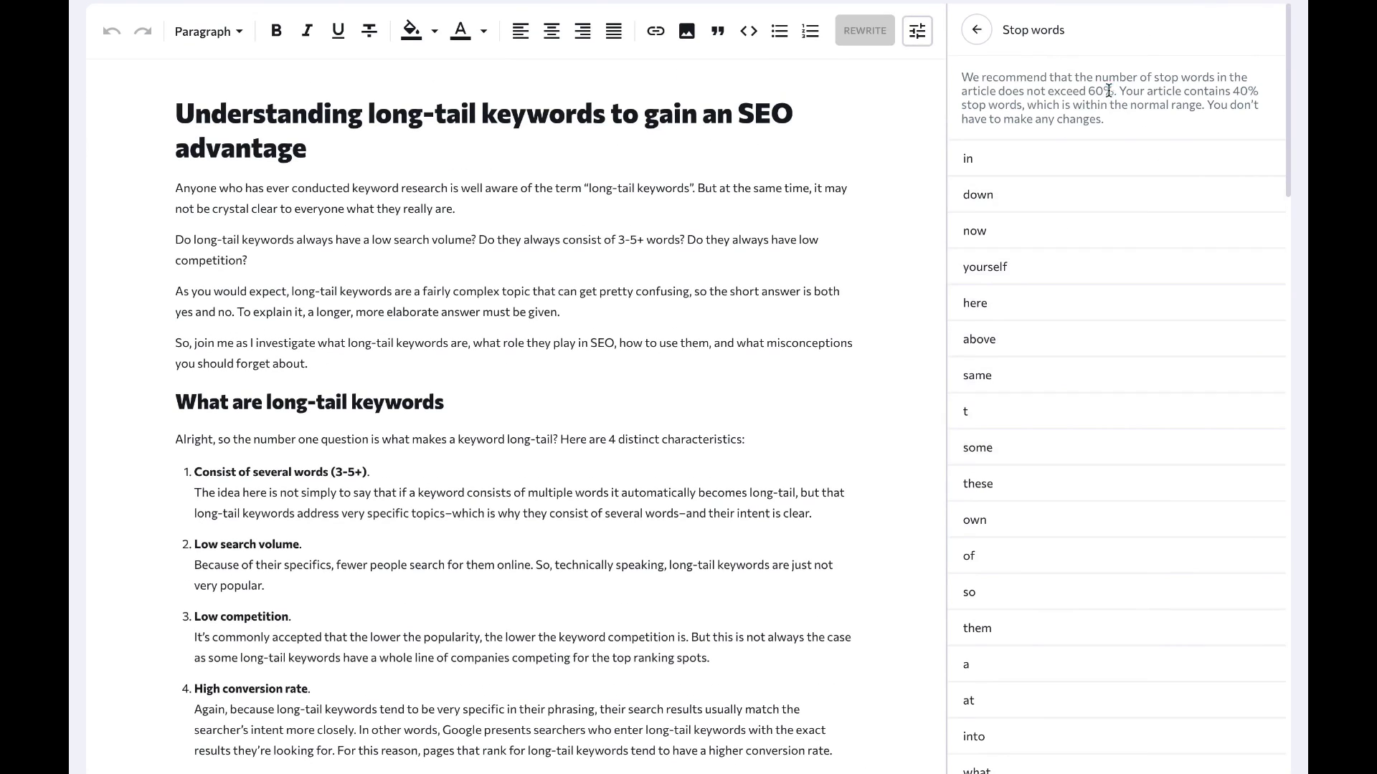
{"action": "left_click_drag", "start_coordinate": [1109, 91], "coordinate": [1000, 94]}
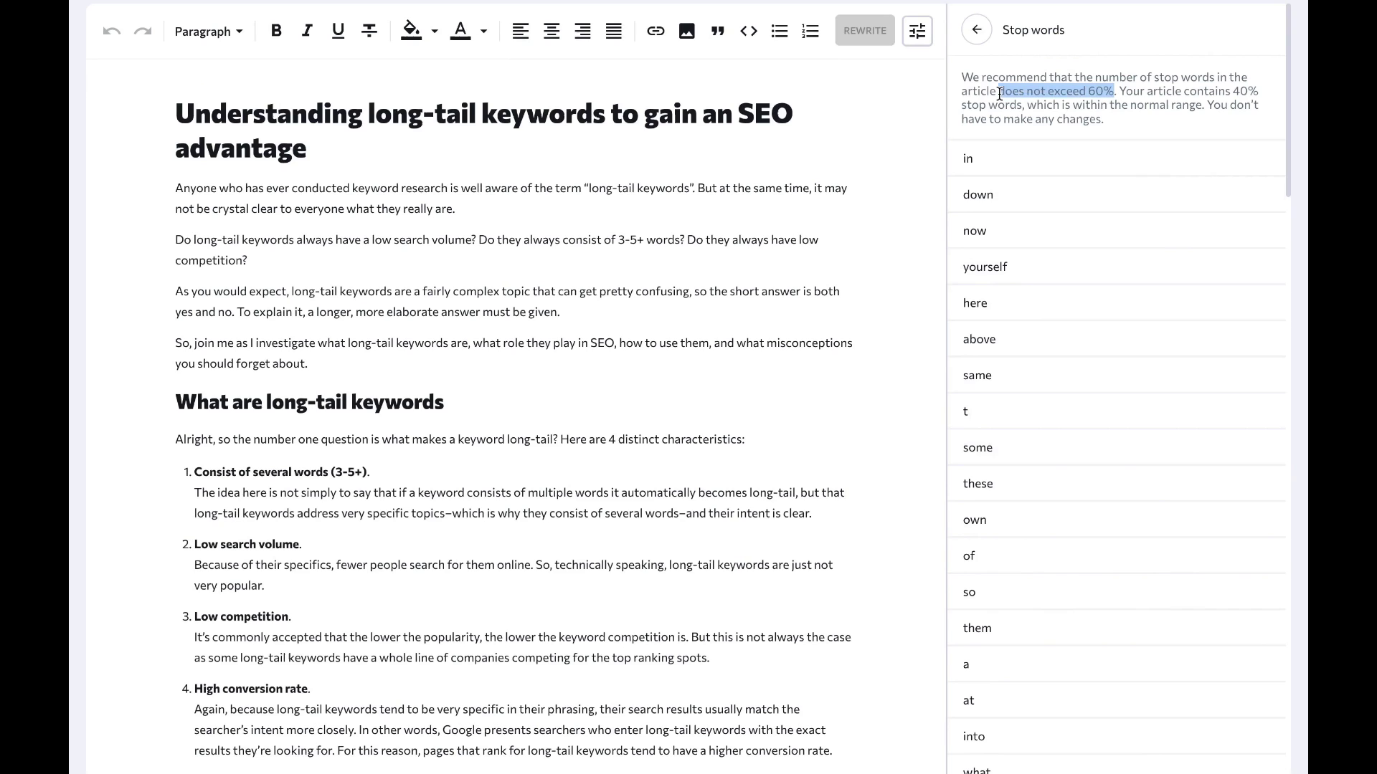
{"action": "left_click", "coordinate": [1108, 116]}
{"action": "left_click_drag", "start_coordinate": [1119, 90], "coordinate": [1021, 105]}
{"action": "left_click", "coordinate": [979, 35]}
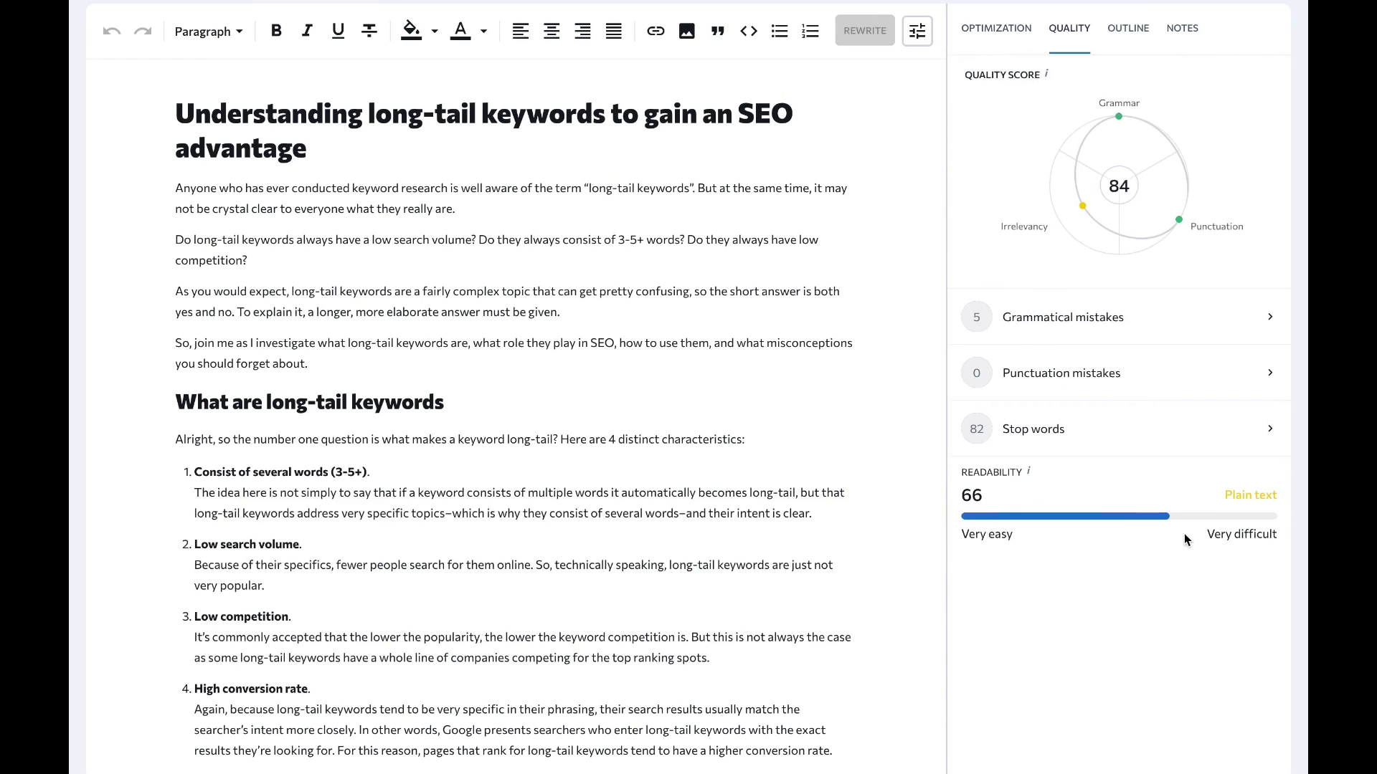
Return to the overview and open the Outline's content structure heading list
{"action": "scroll", "coordinate": [1176, 430], "scroll_direction": "up", "scroll_amount": 2}
{"action": "left_click", "coordinate": [1128, 120]}
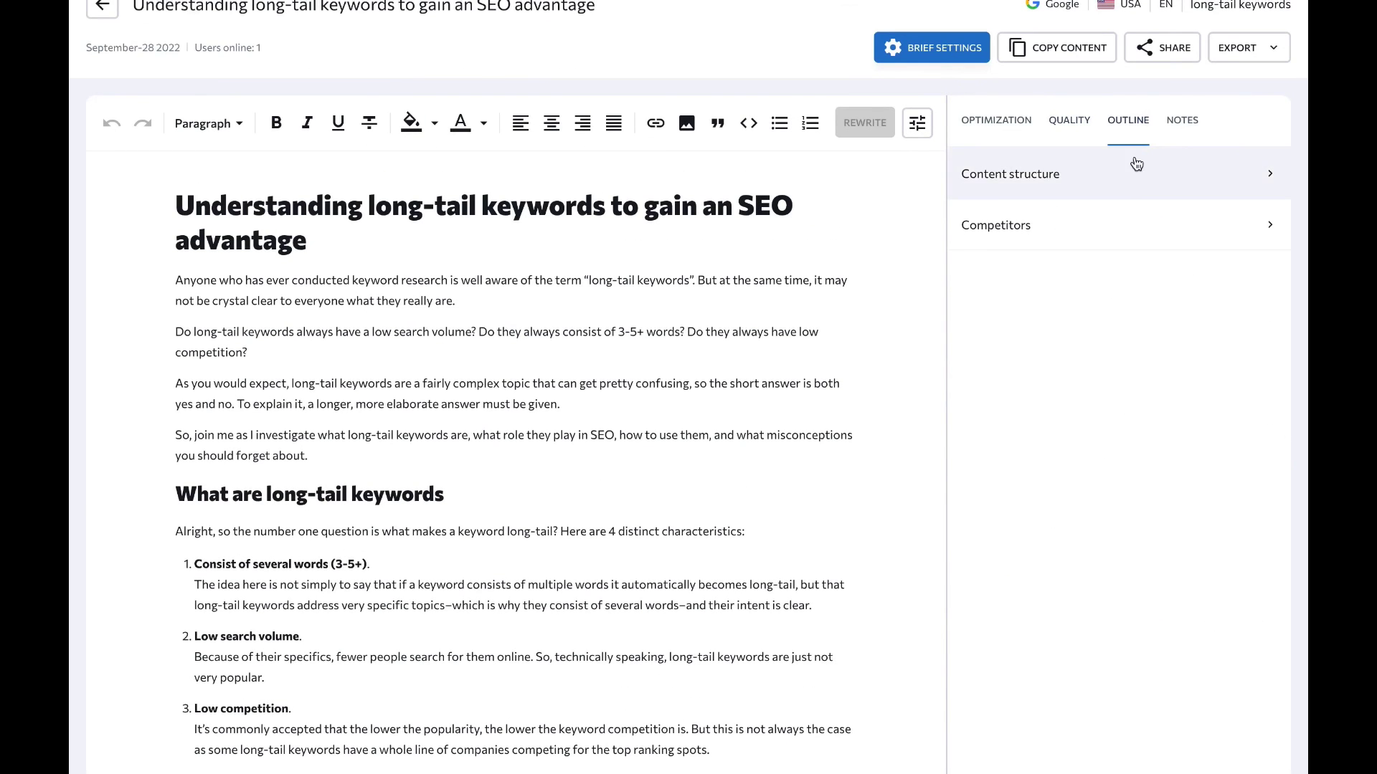
{"action": "left_click", "coordinate": [1135, 163]}
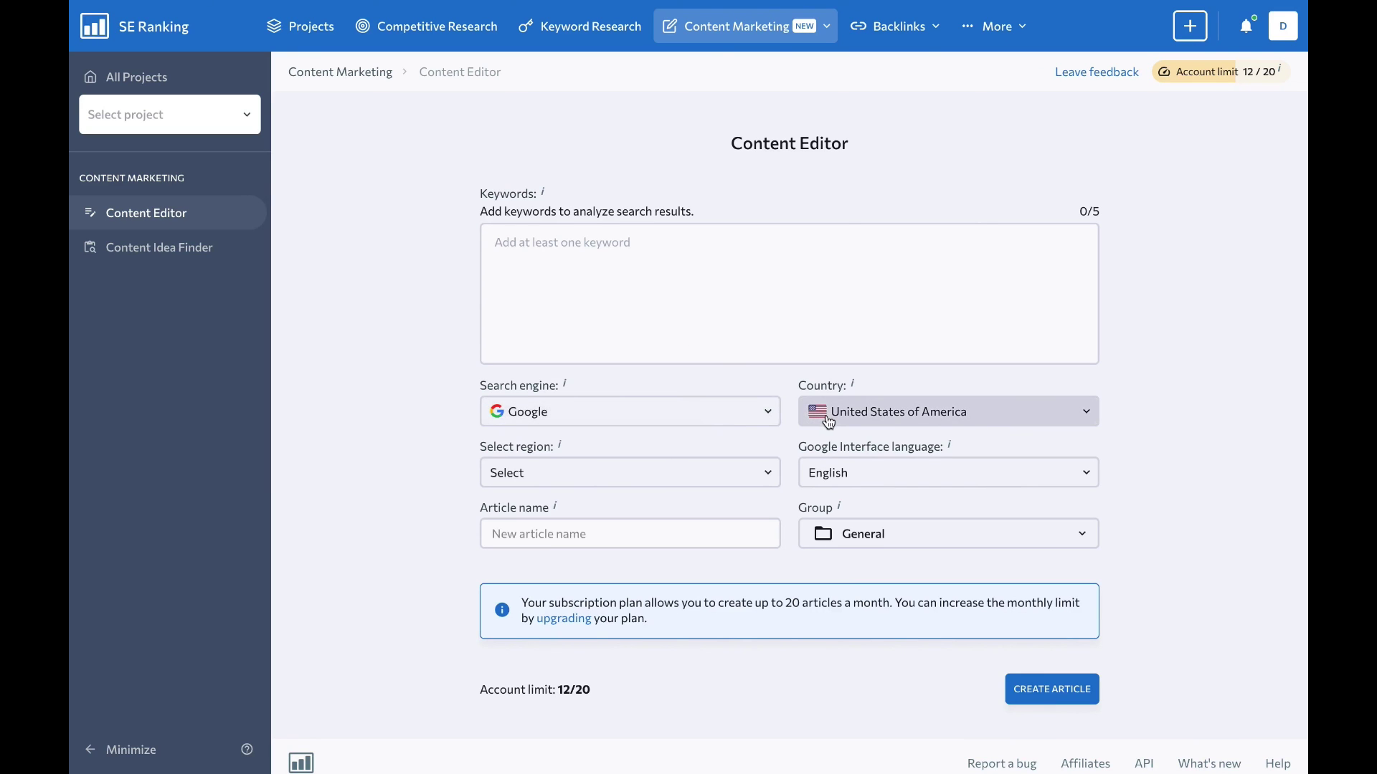
Enter keywords 'quora marketing', 'what is quora marketing' and 'how to benefit from quora marketing'
{"action": "type", "text": "quora marketing"}
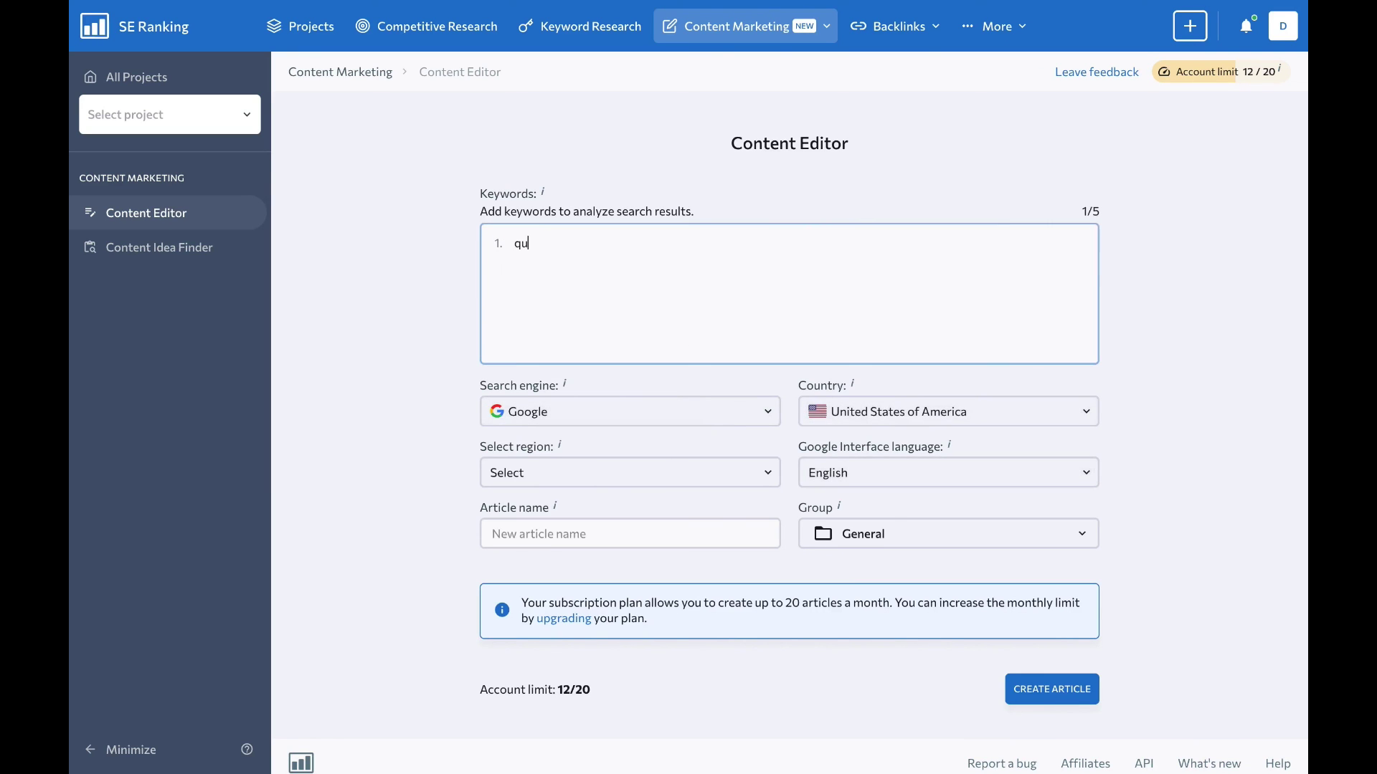
{"action": "key", "text": "Return"}
{"action": "type", "text": "what is quora marketing"}
{"action": "key", "text": "Return"}
{"action": "type", "text": "how to benefit from quora marketing"}
Set region Baltimore, Maryland, create 'What is Quora marketing?' and scroll to its content parameters
{"action": "left_click", "coordinate": [631, 473]}
{"action": "type", "text": "balt"}
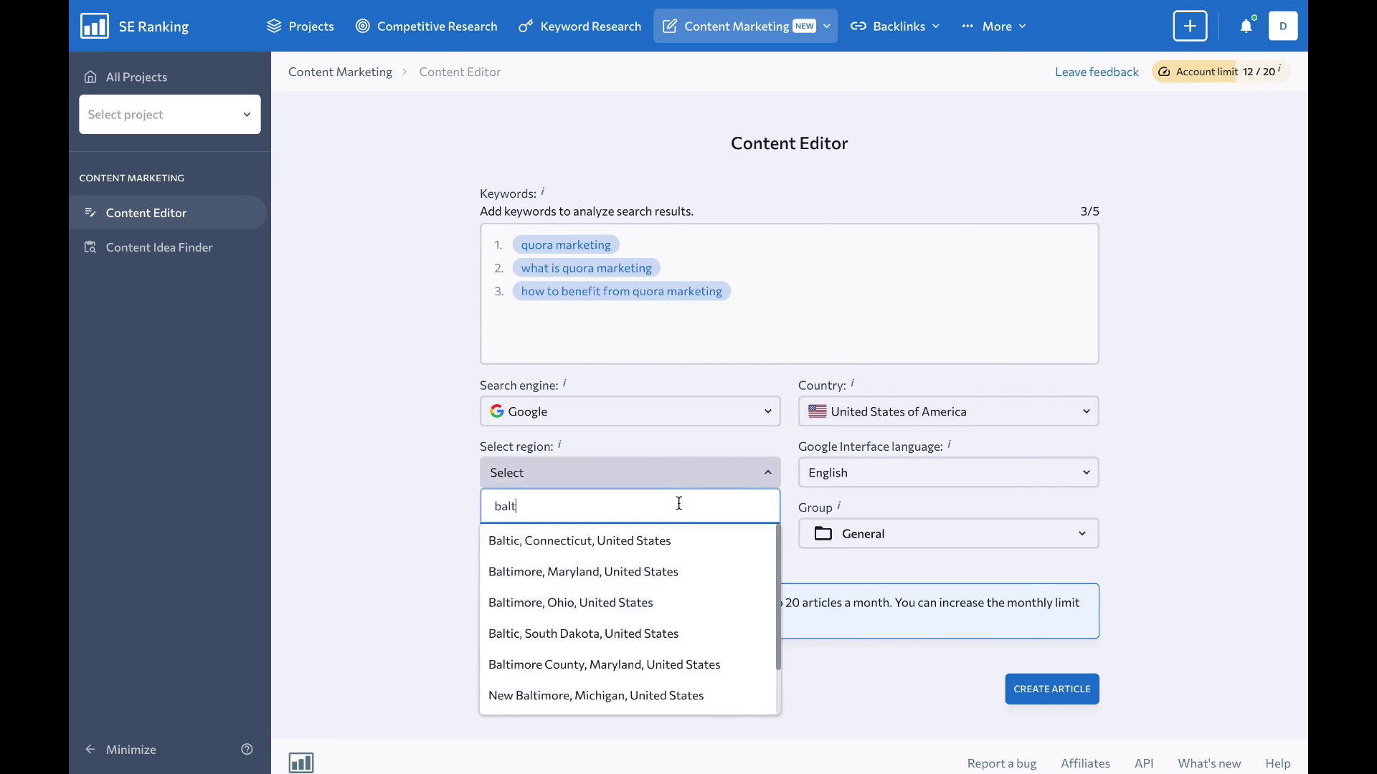
{"action": "left_click", "coordinate": [585, 571]}
{"action": "left_click", "coordinate": [631, 535]}
{"action": "type", "text": "What is Quora marketing?"}
{"action": "left_click", "coordinate": [1042, 685]}
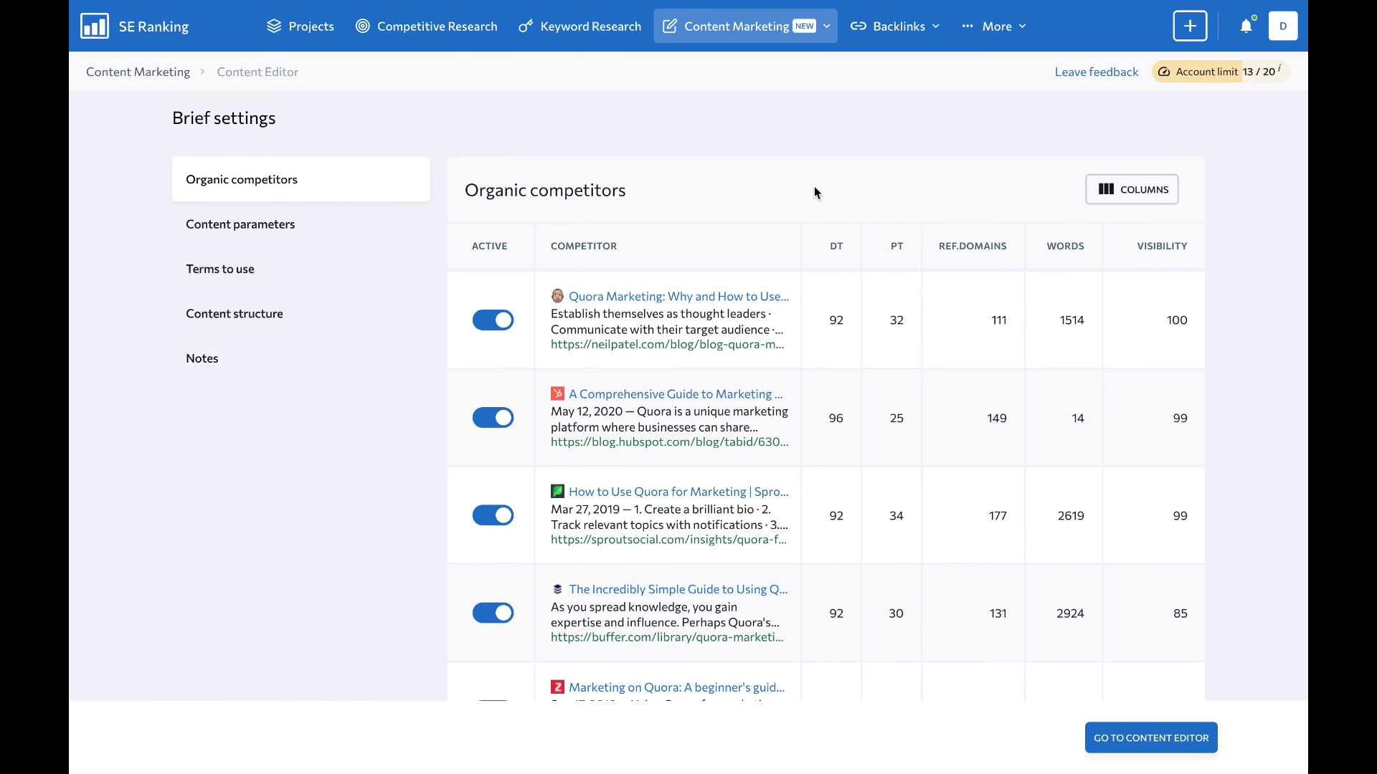
{"action": "scroll", "coordinate": [815, 192], "scroll_direction": "down", "scroll_amount": 7}
{"action": "scroll", "coordinate": [814, 192], "scroll_direction": "down", "scroll_amount": 3}
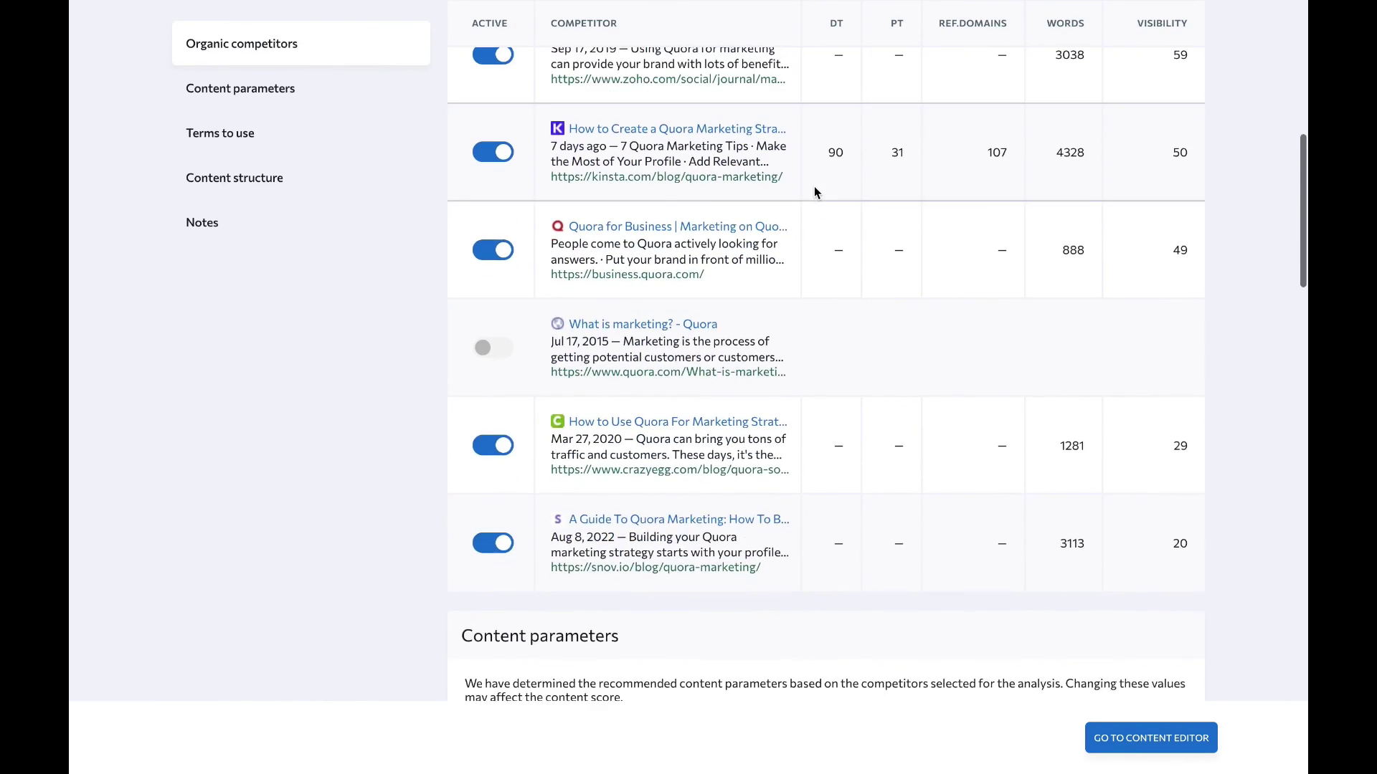
{"action": "scroll", "coordinate": [814, 192], "scroll_direction": "up", "scroll_amount": 5}
{"action": "scroll", "coordinate": [442, 463], "scroll_direction": "down", "scroll_amount": 11}
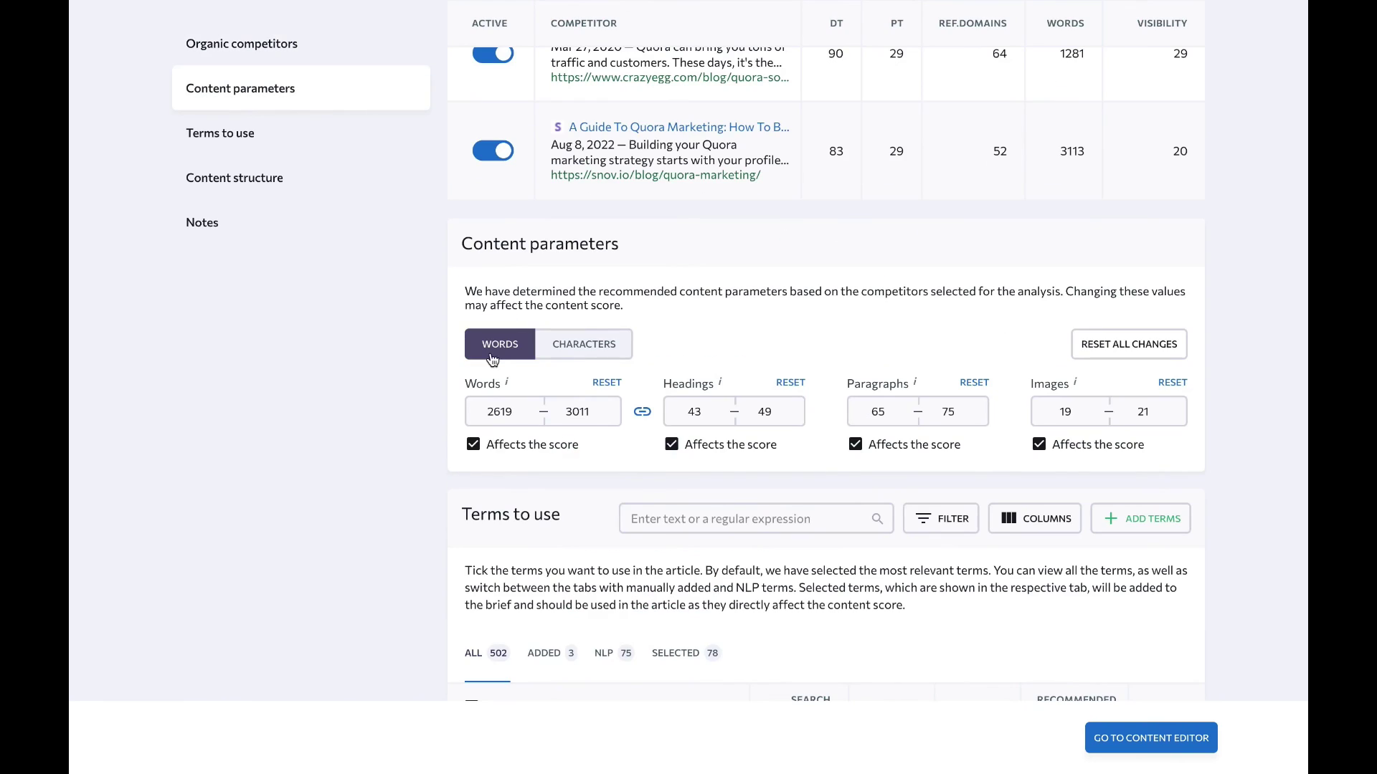